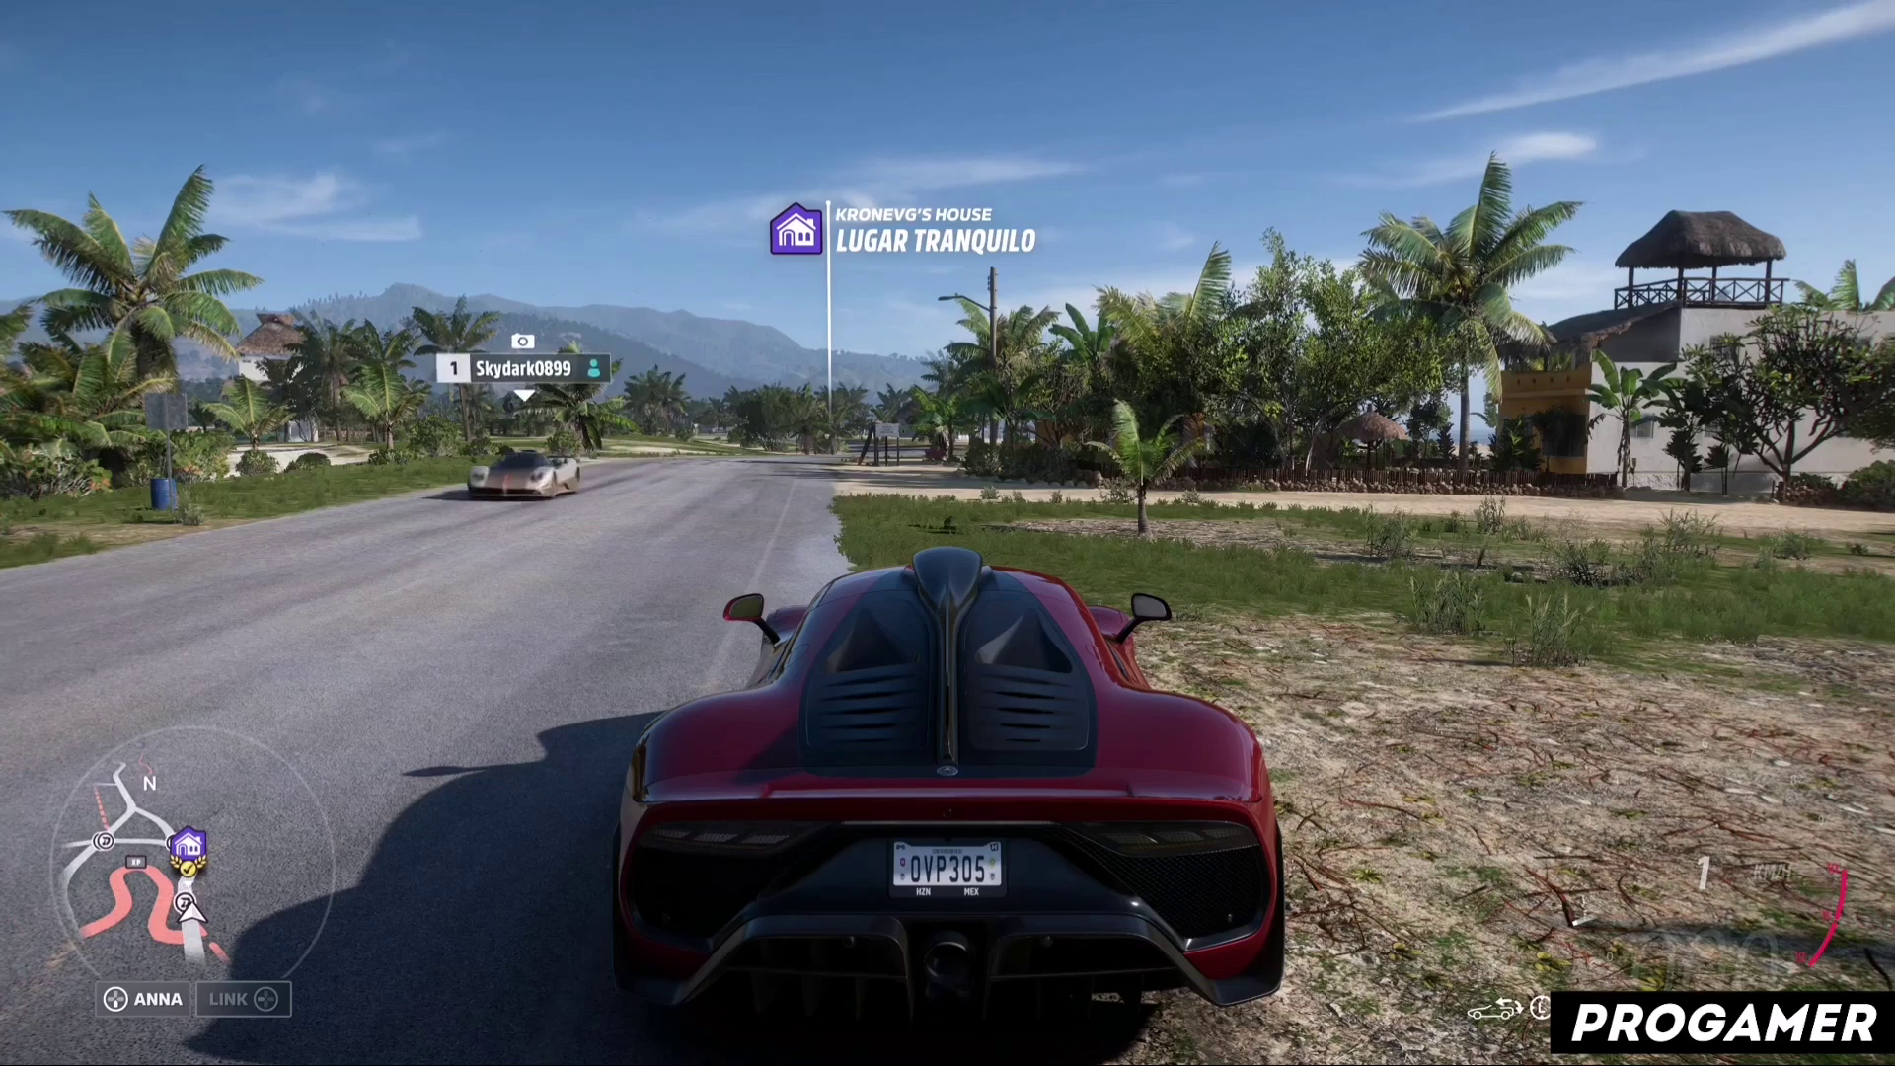
Brake the red car to a stop on the grass beside the road near Lugar Tranquilo
{"action": "key", "text": "s"}
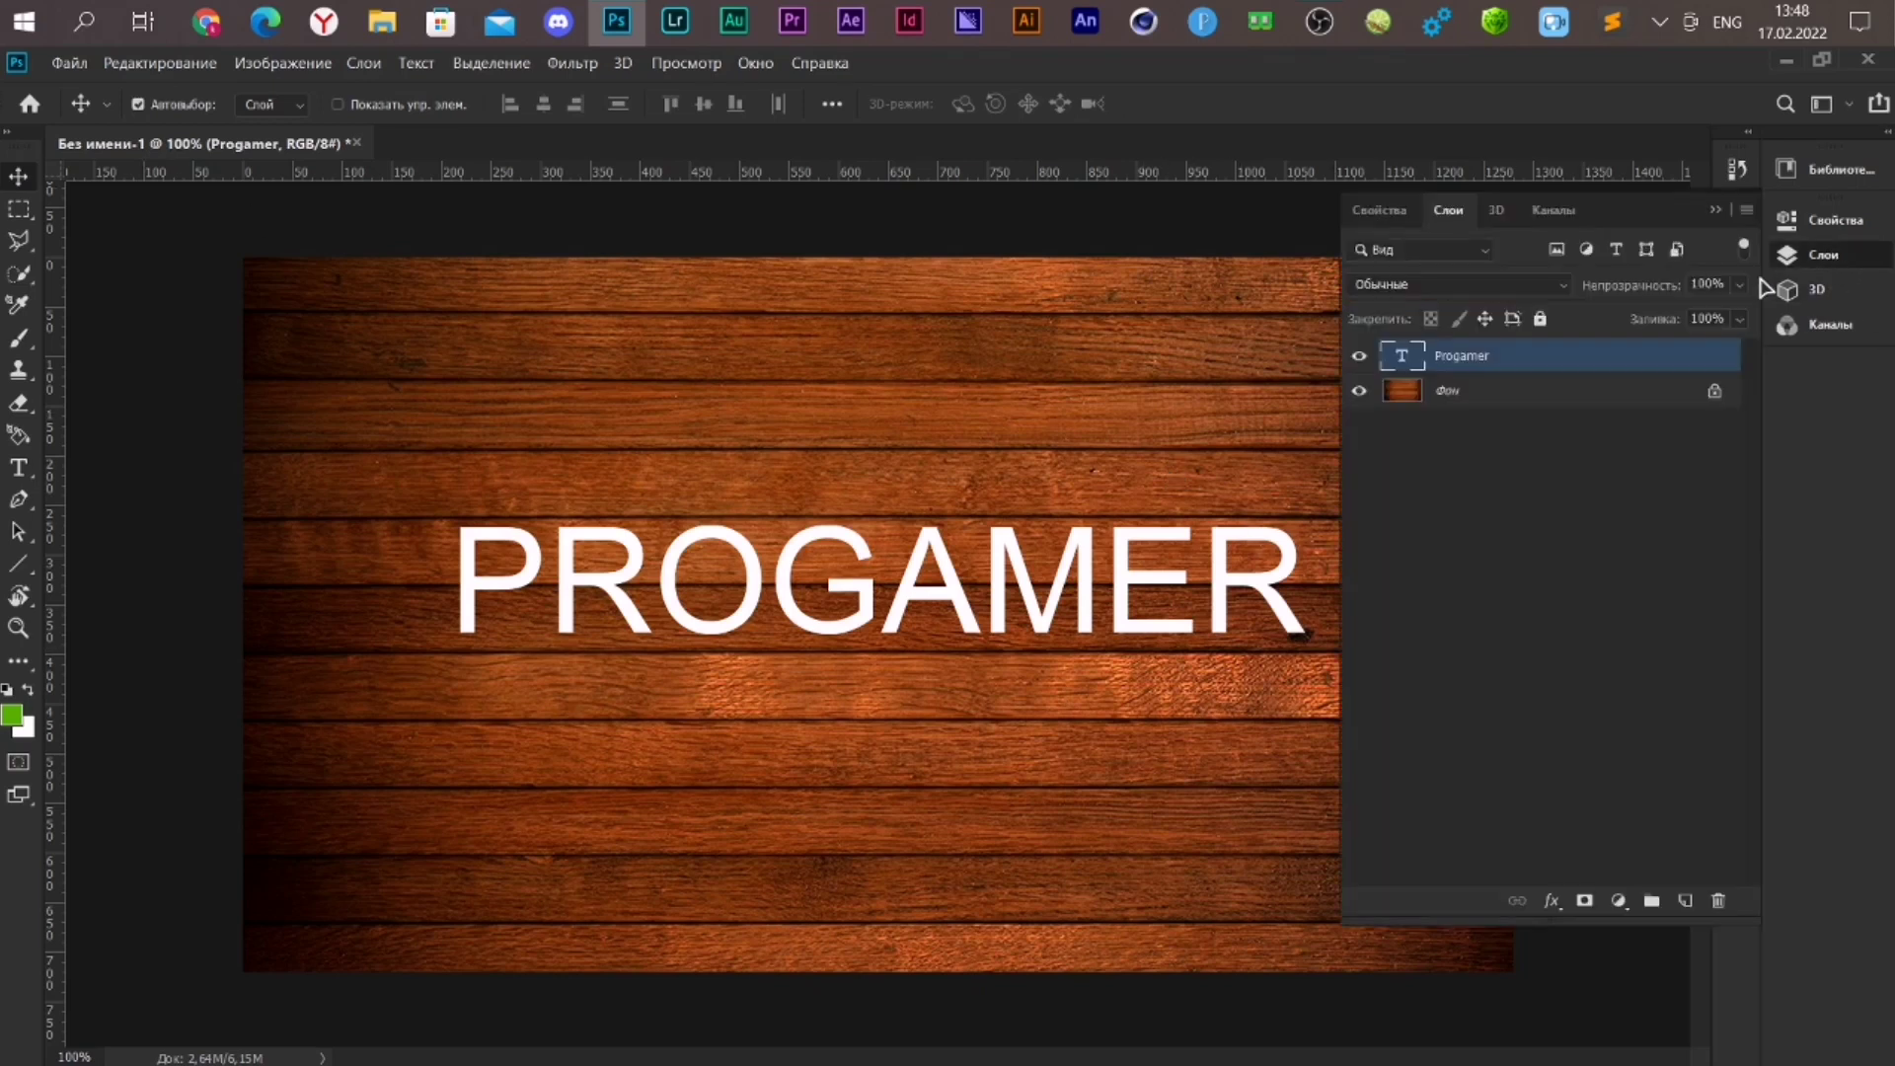
Show the layers and select the Progamer text layer
{"action": "left_click", "coordinate": [1816, 255]}
{"action": "left_click", "coordinate": [1421, 392]}
{"action": "left_click", "coordinate": [1359, 356]}
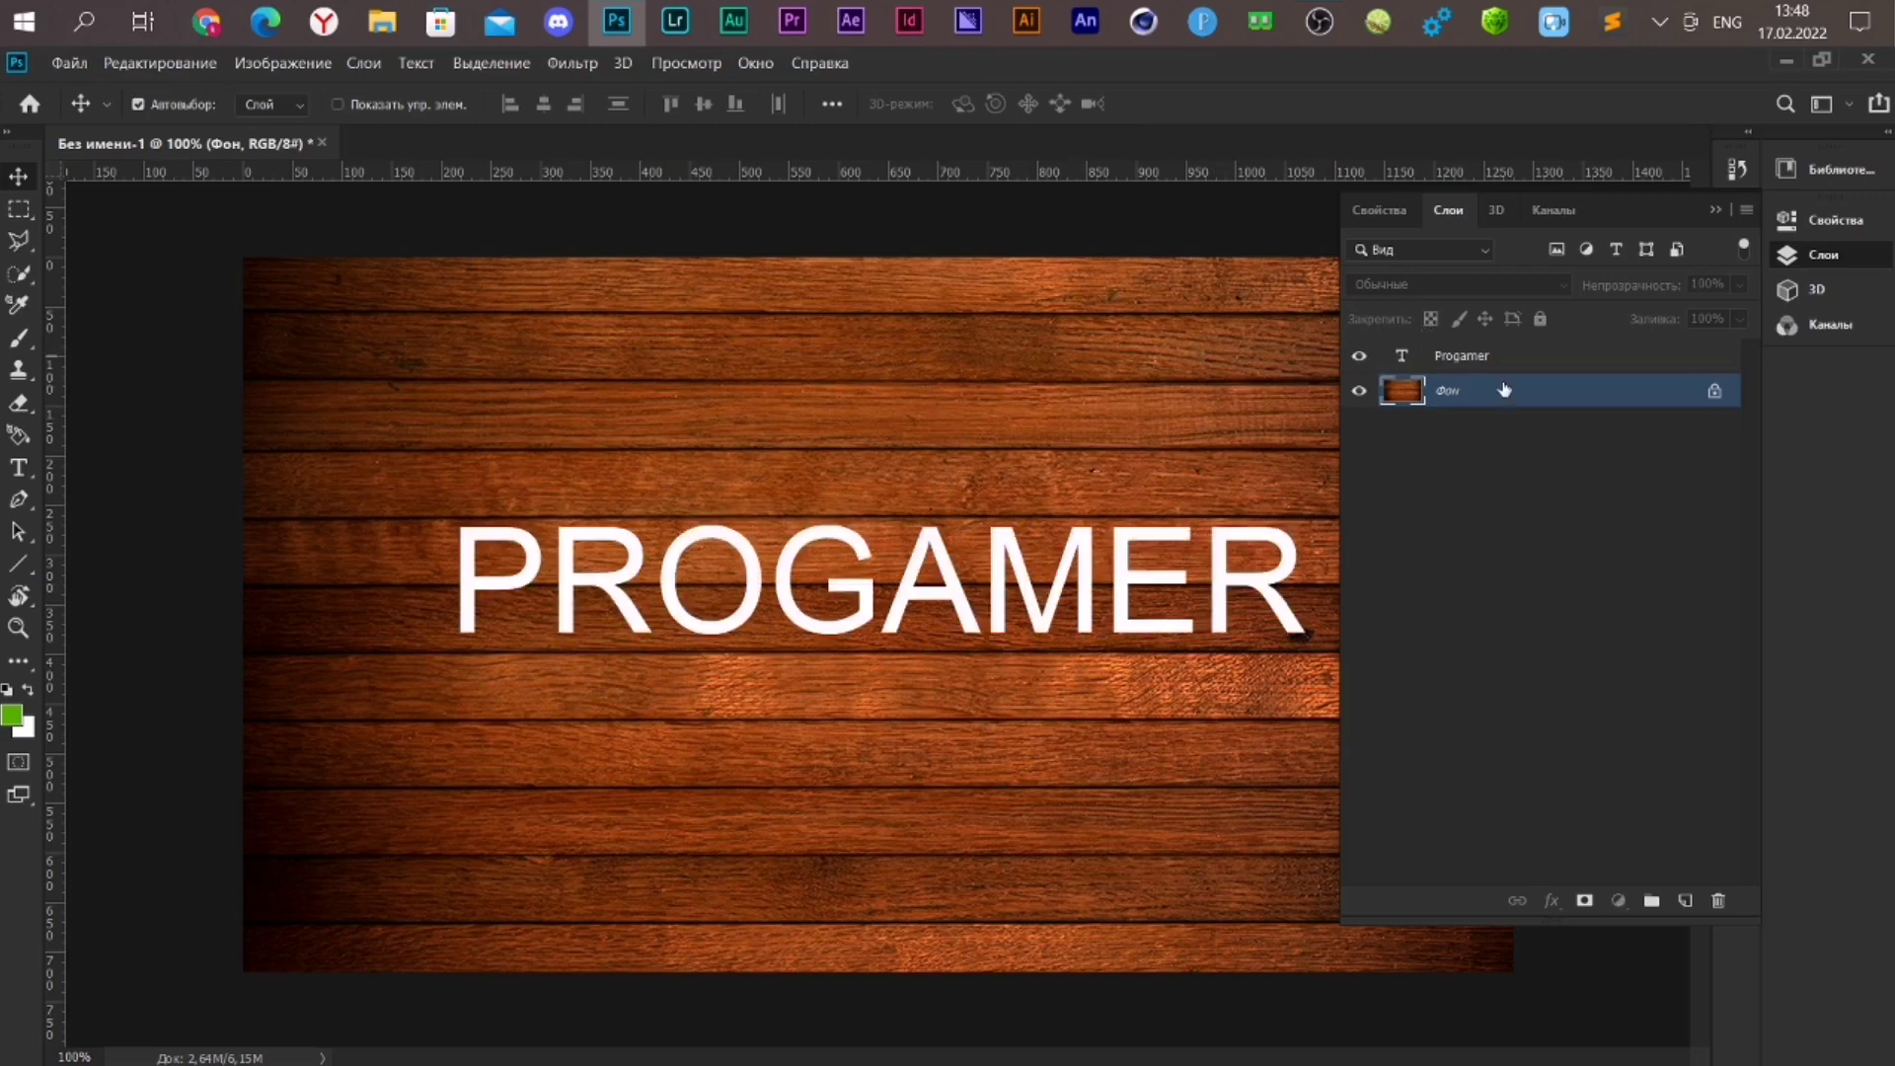
{"action": "left_click", "coordinate": [1481, 355]}
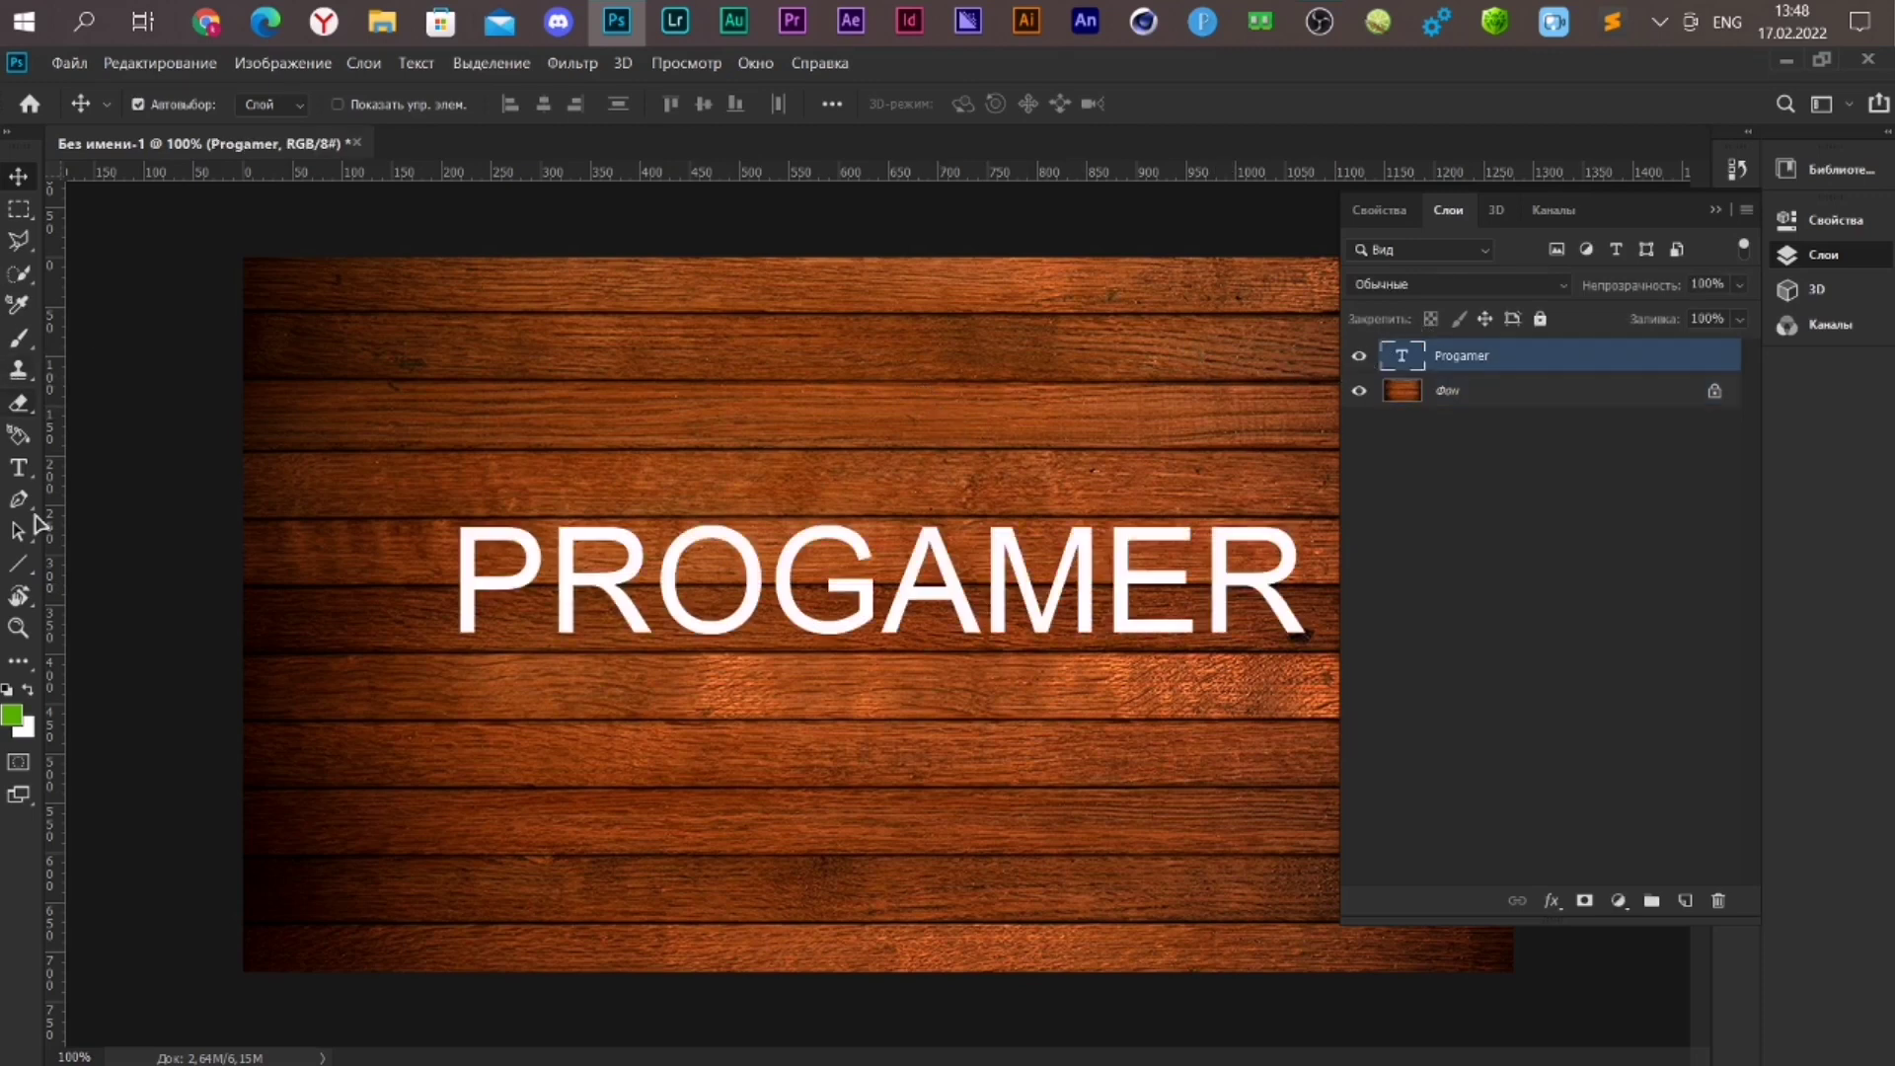
Set the foreground colour to green #78ae1b
{"action": "left_click", "coordinate": [13, 714]}
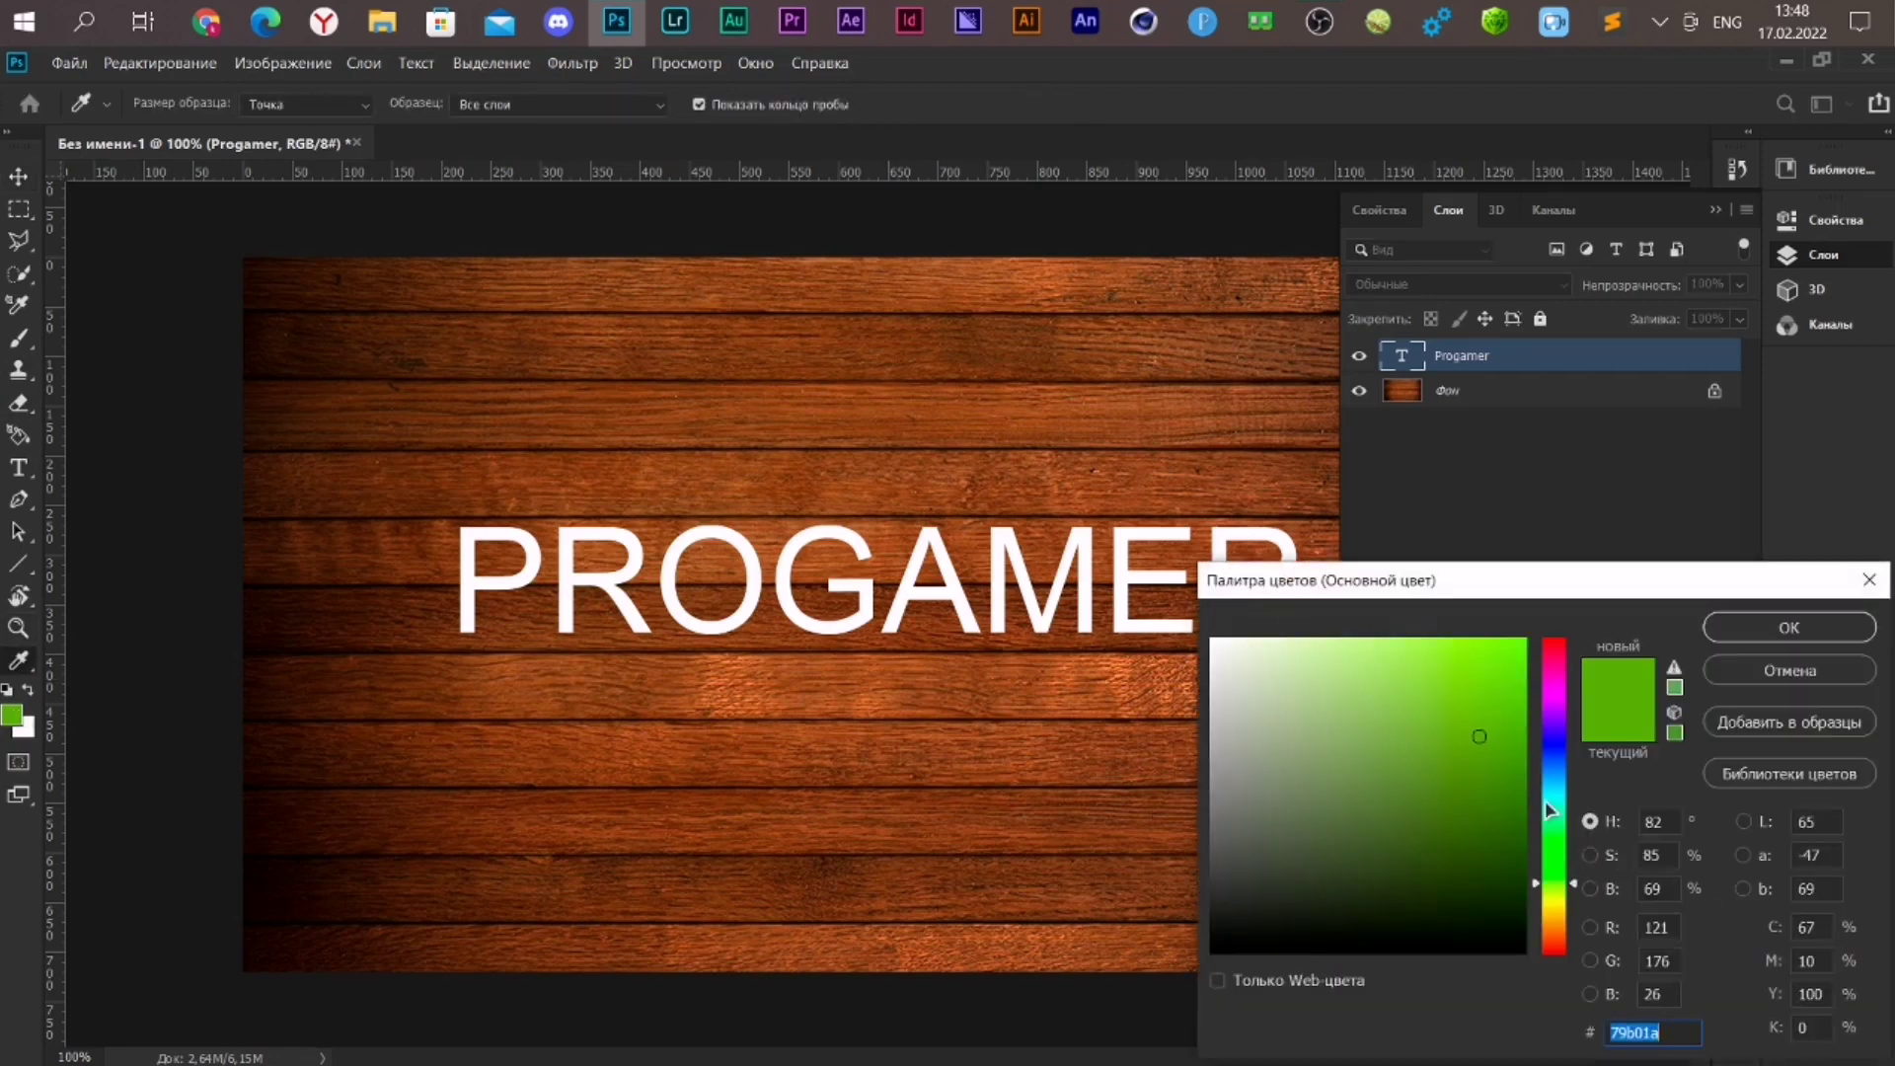
{"action": "type", "text": "78ae1b"}
{"action": "left_click", "coordinate": [1812, 629]}
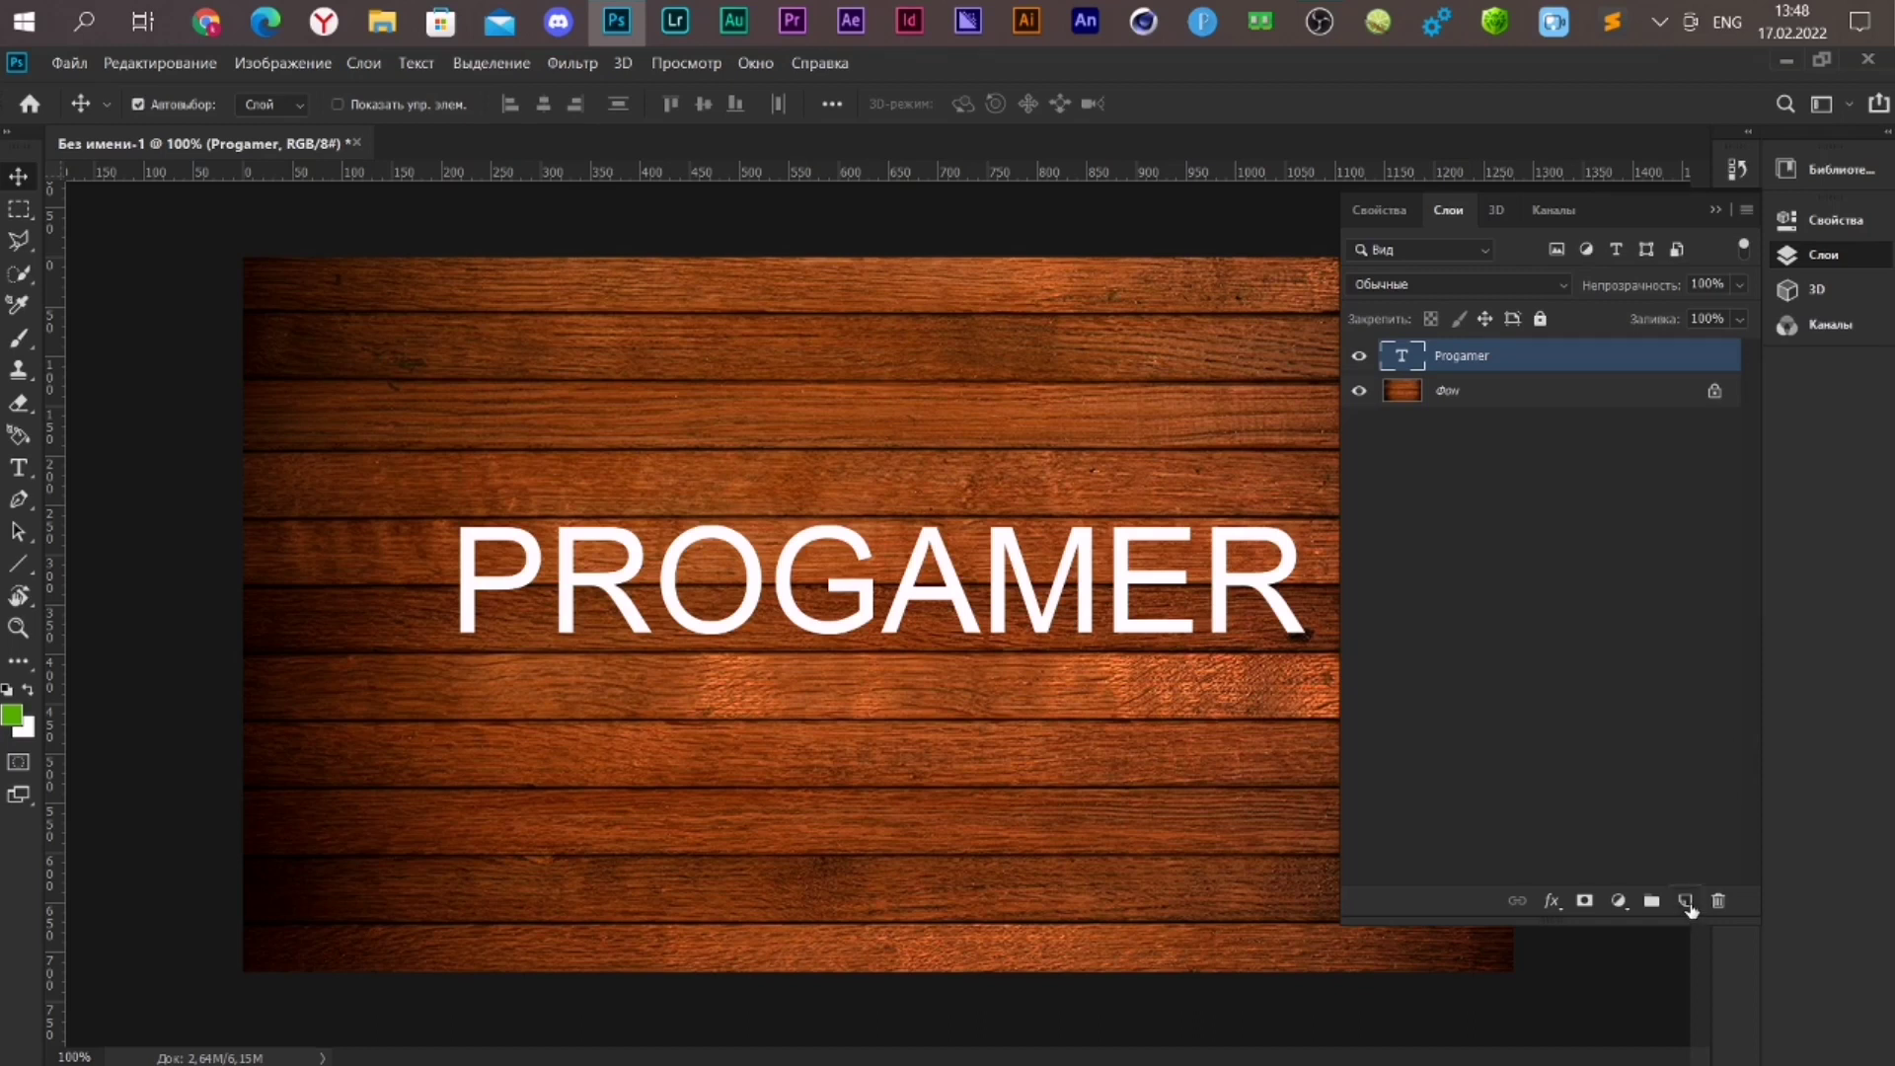
Add an empty Layer 1 above the text and load the PROGAMER letters as a selection
{"action": "left_click", "coordinate": [1686, 902]}
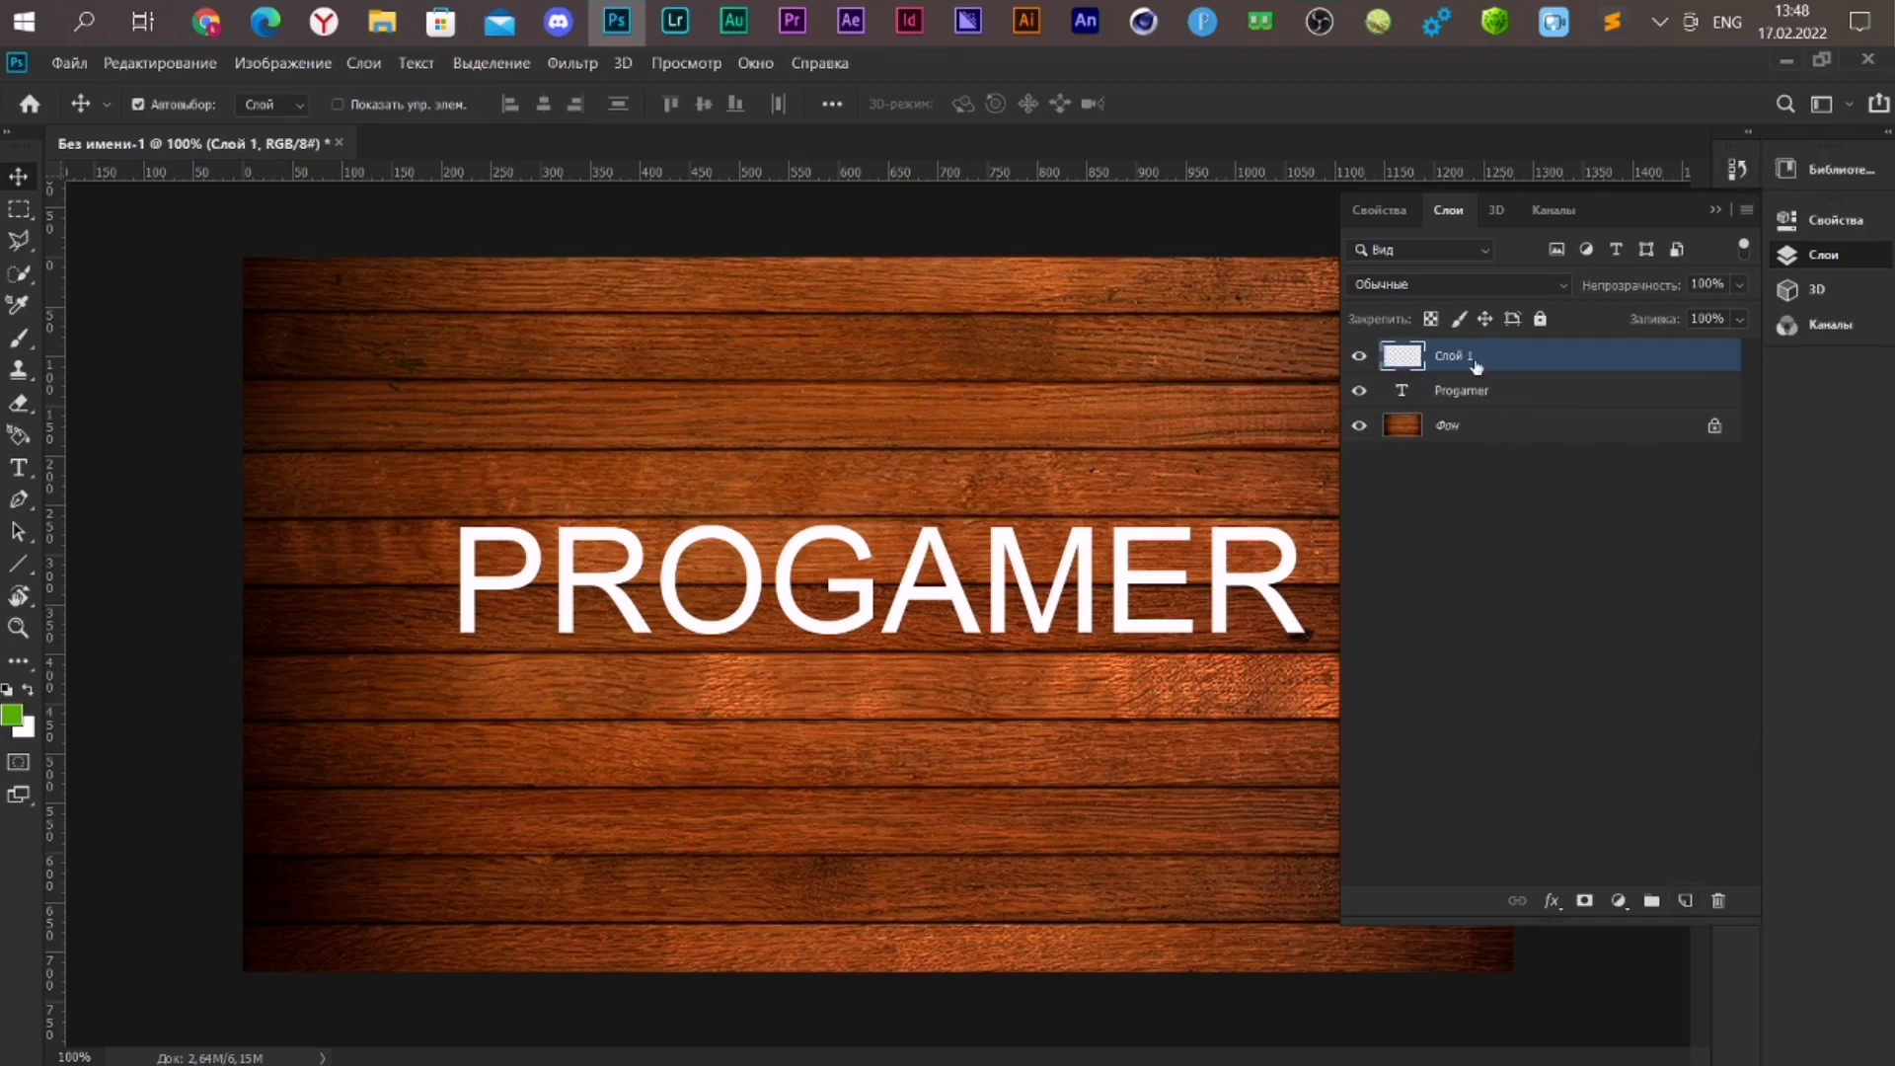
{"action": "left_click", "coordinate": [1402, 392], "text": "ctrl"}
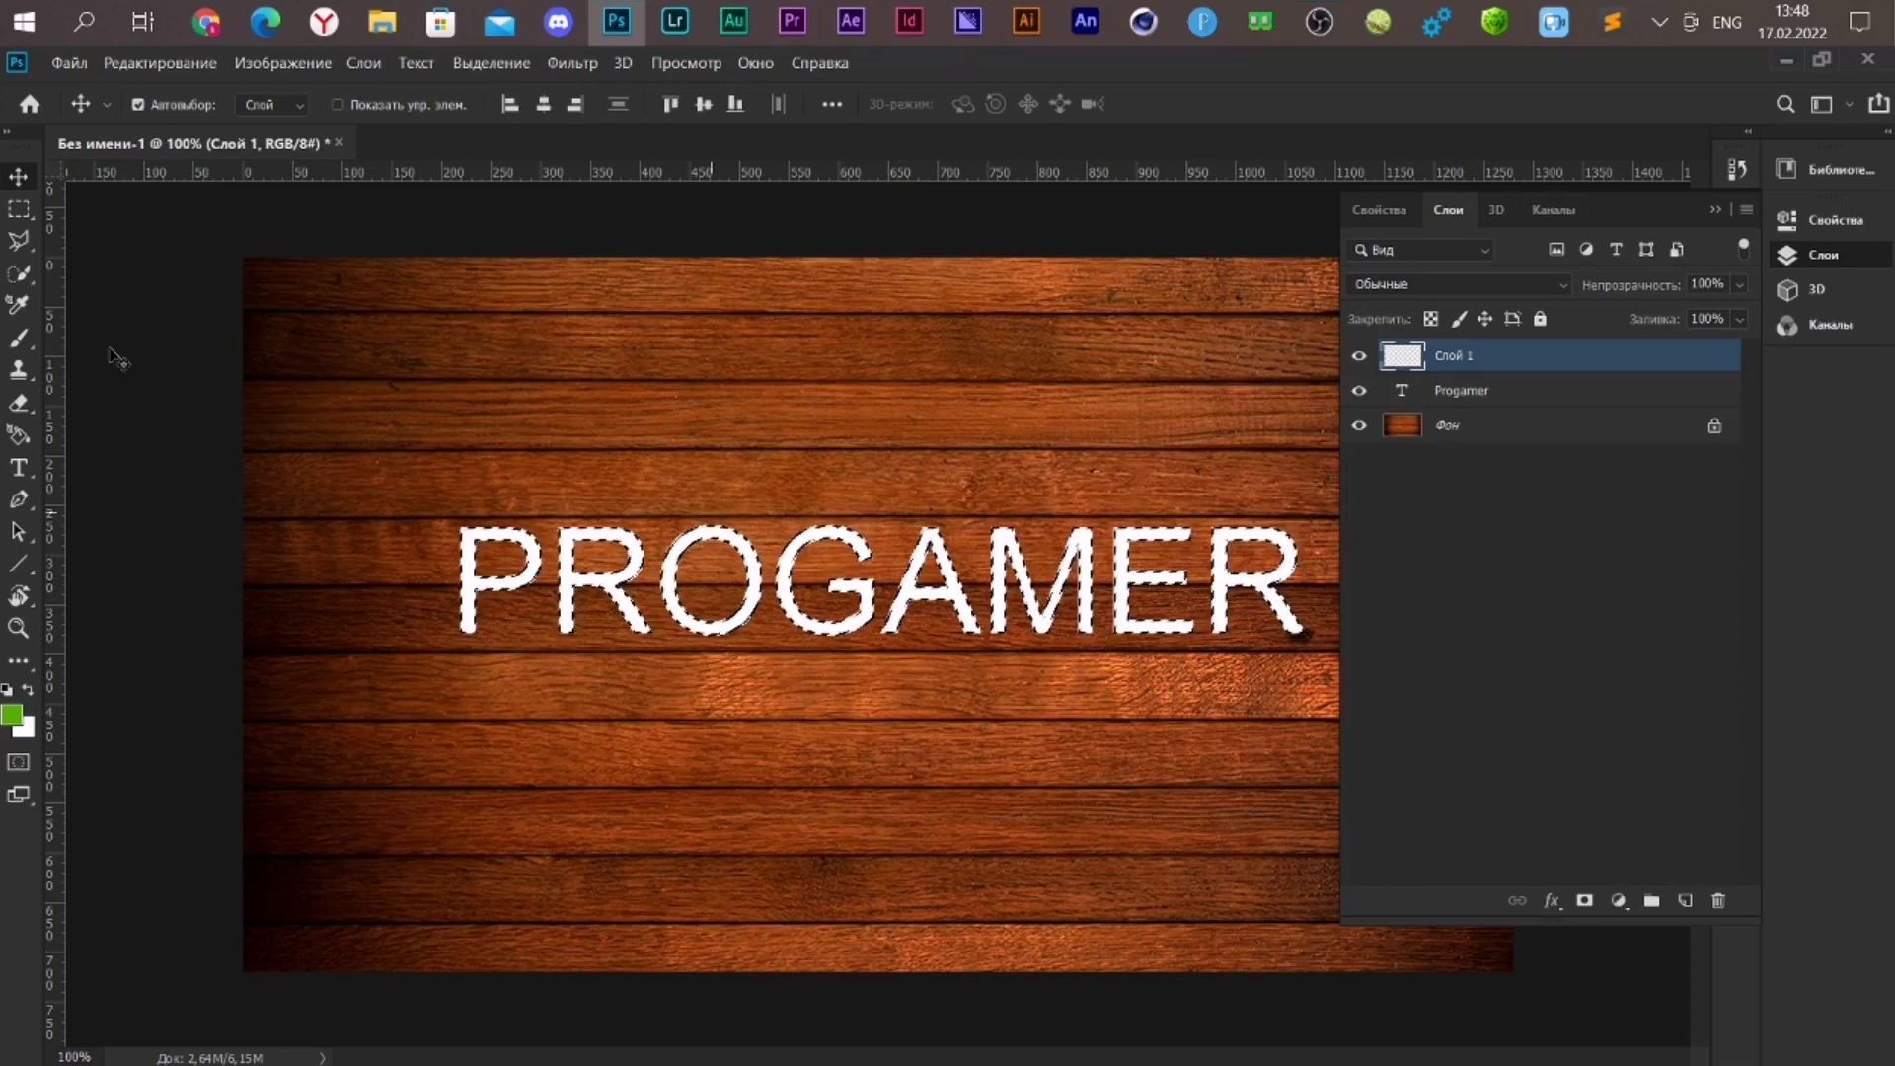
Convert the PROGAMER letter selection into a work path with 2,0 px tolerance
{"action": "left_click", "coordinate": [19, 305]}
{"action": "key", "text": "m"}
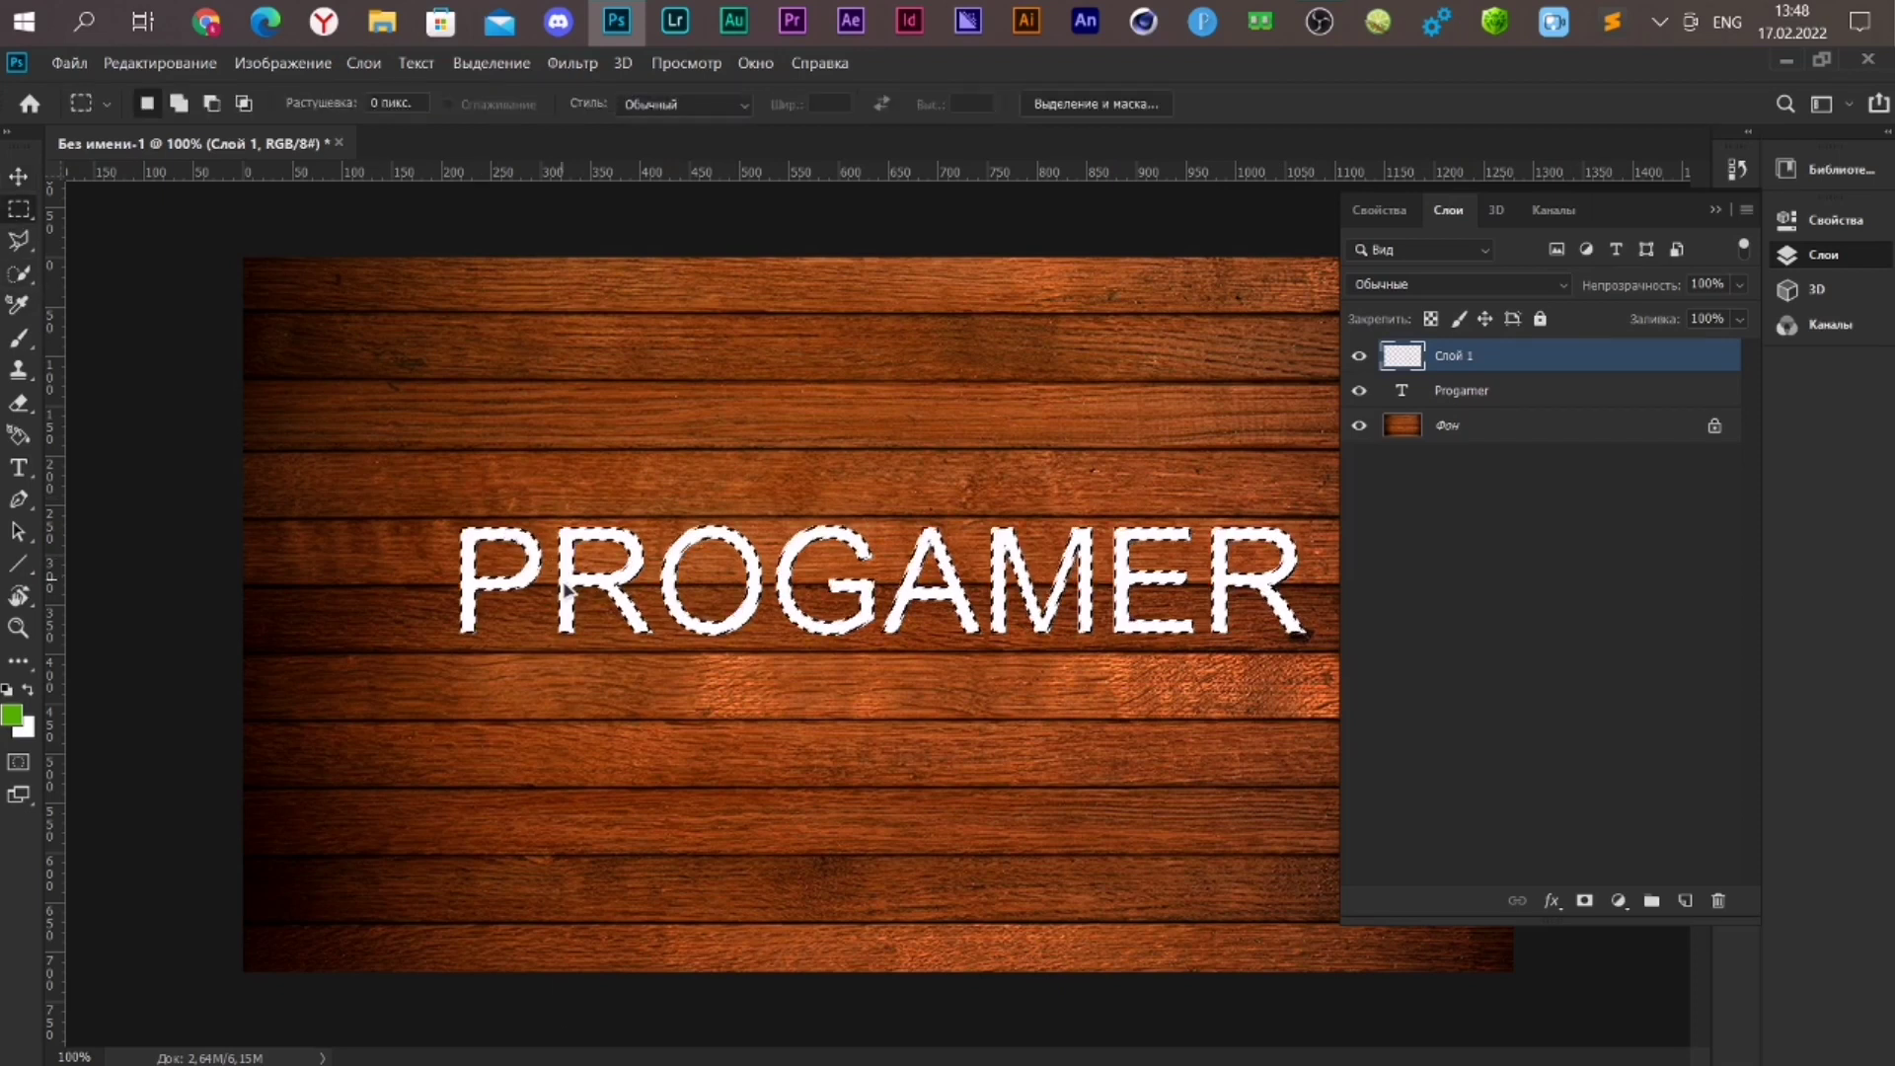
{"action": "right_click", "coordinate": [561, 584]}
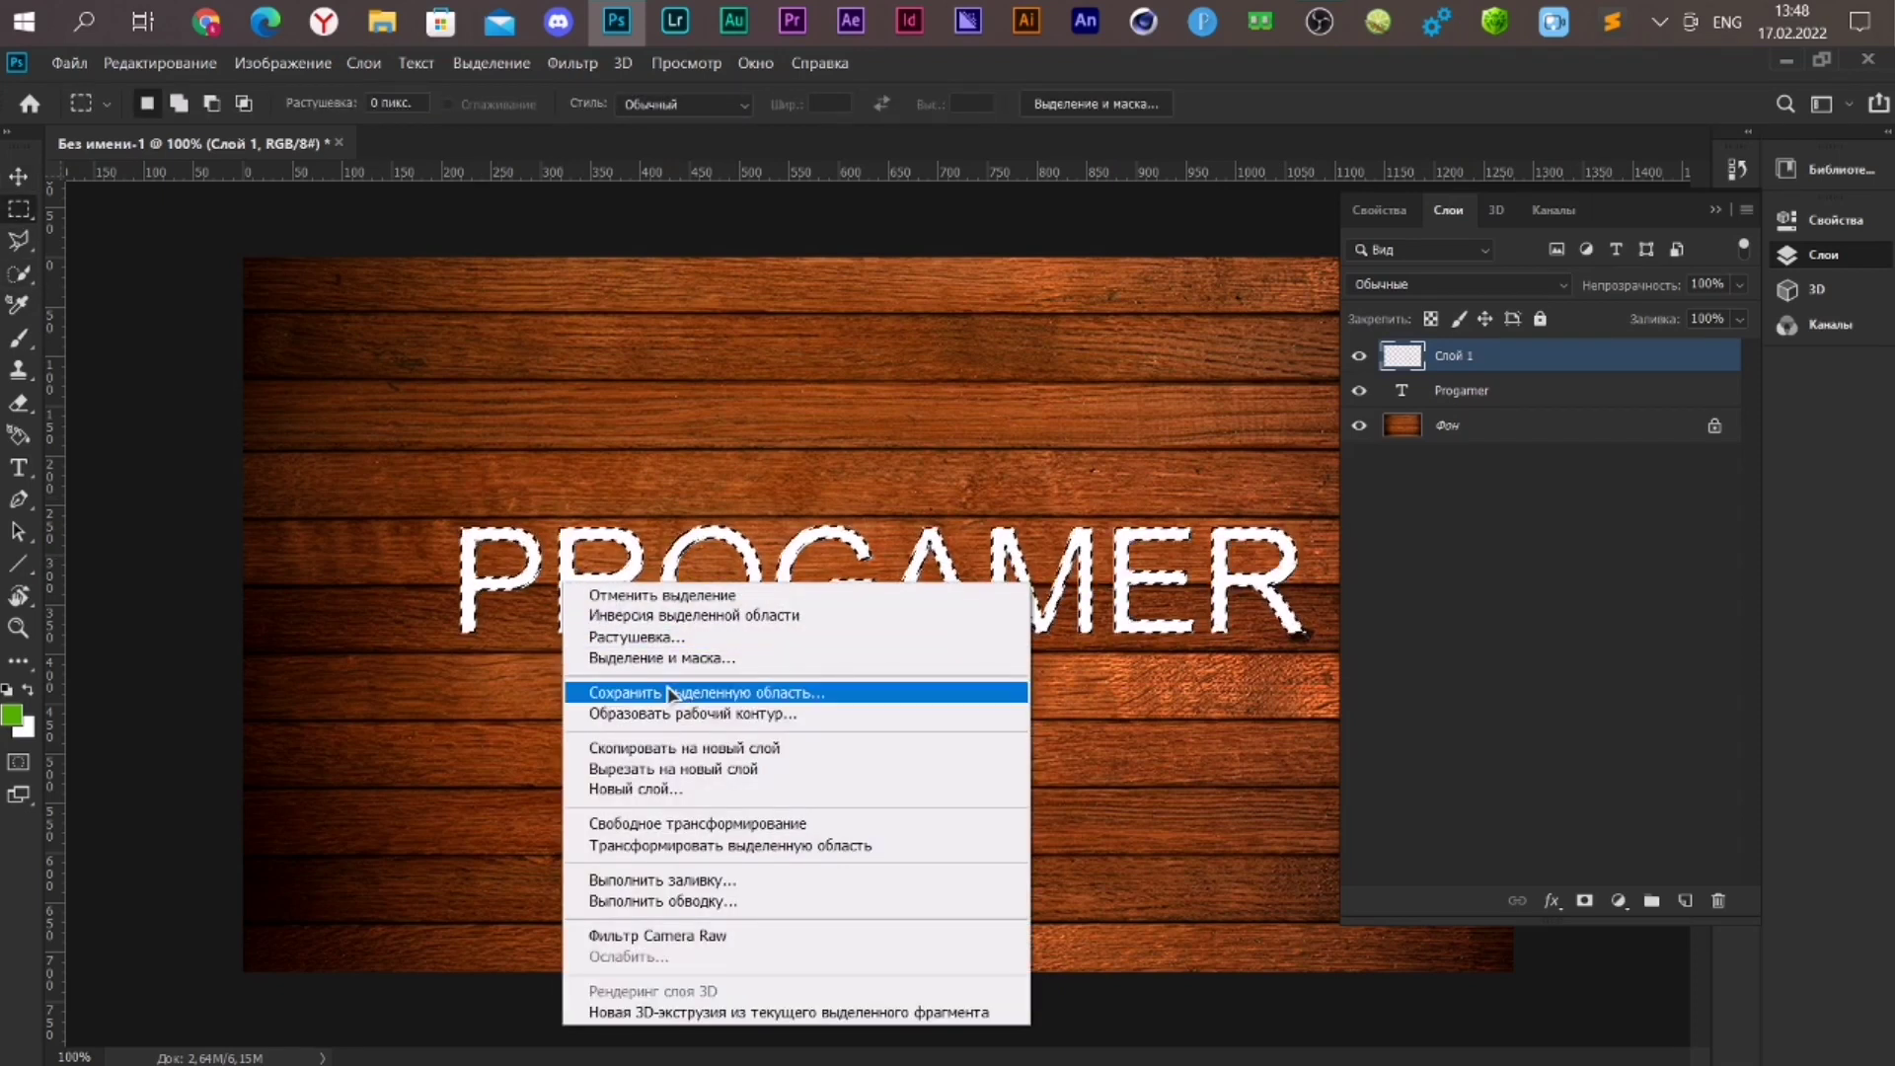
{"action": "left_click", "coordinate": [690, 714]}
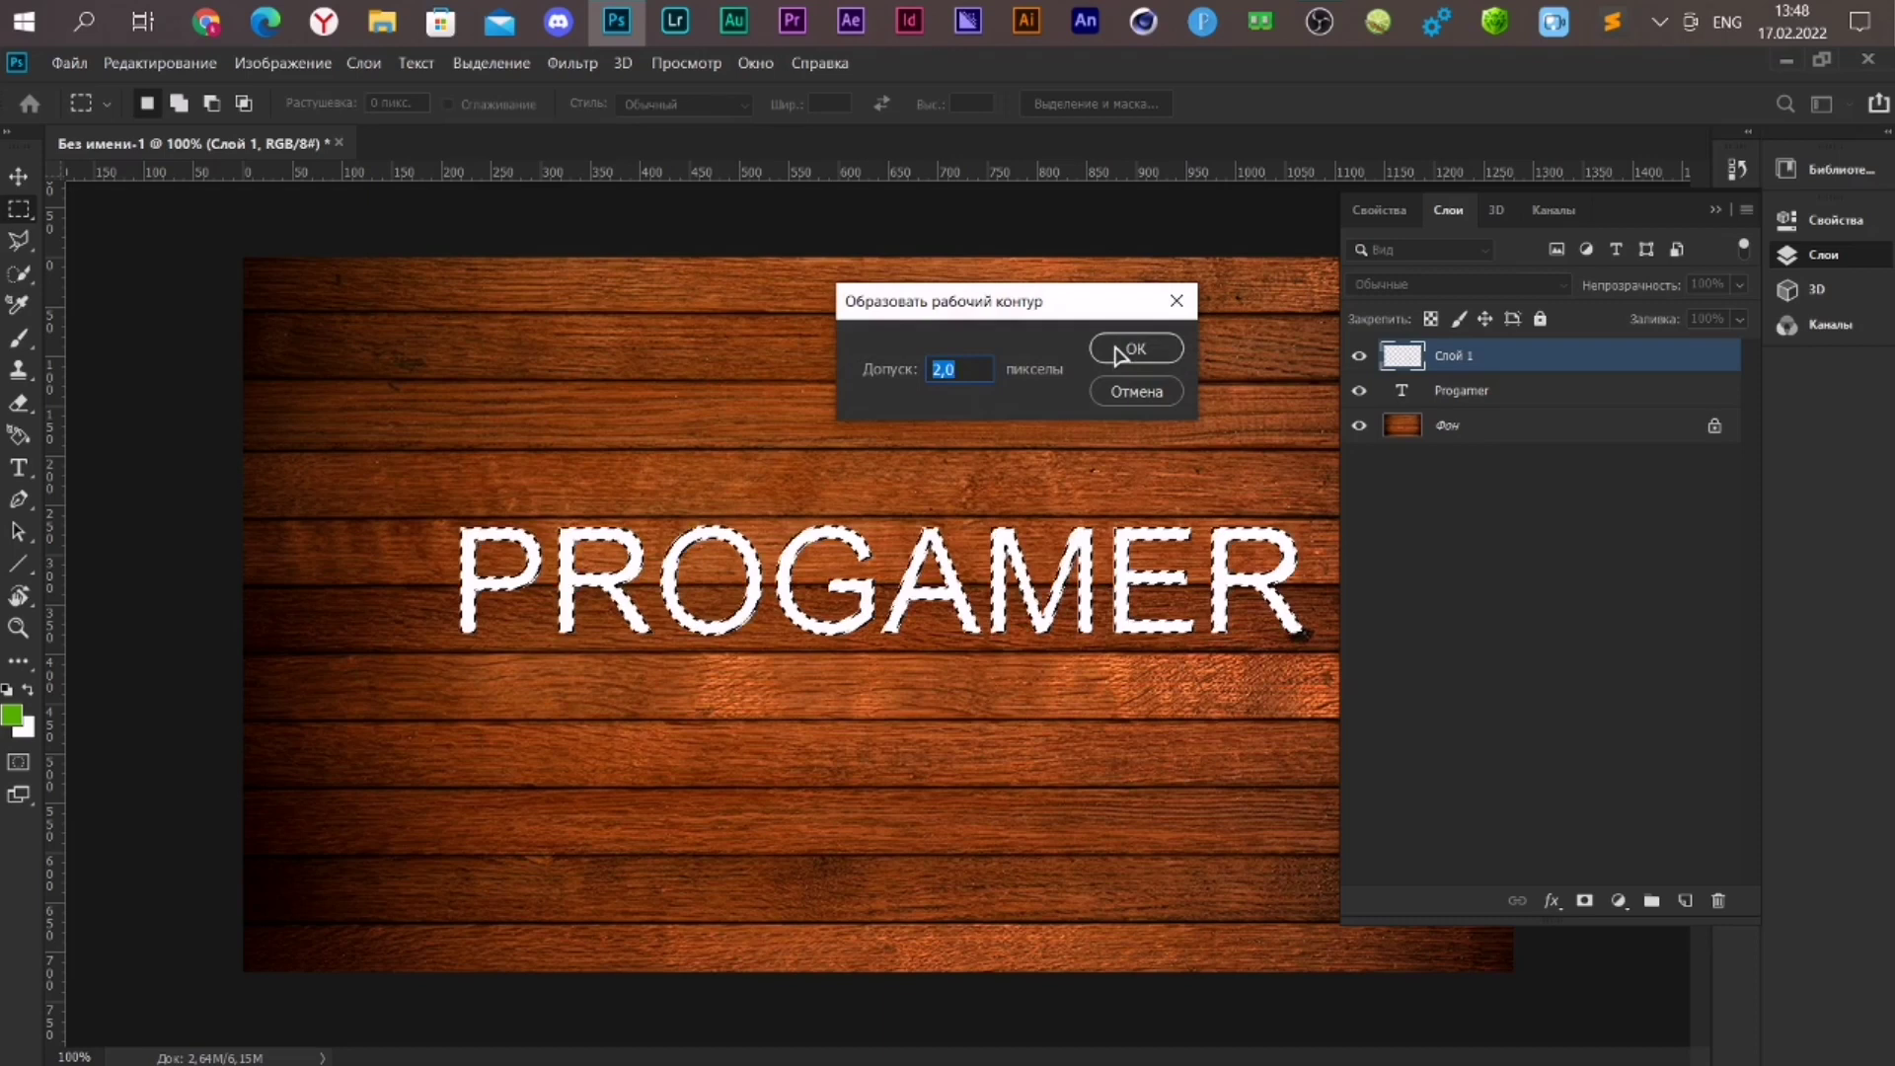
{"action": "left_click", "coordinate": [1125, 351]}
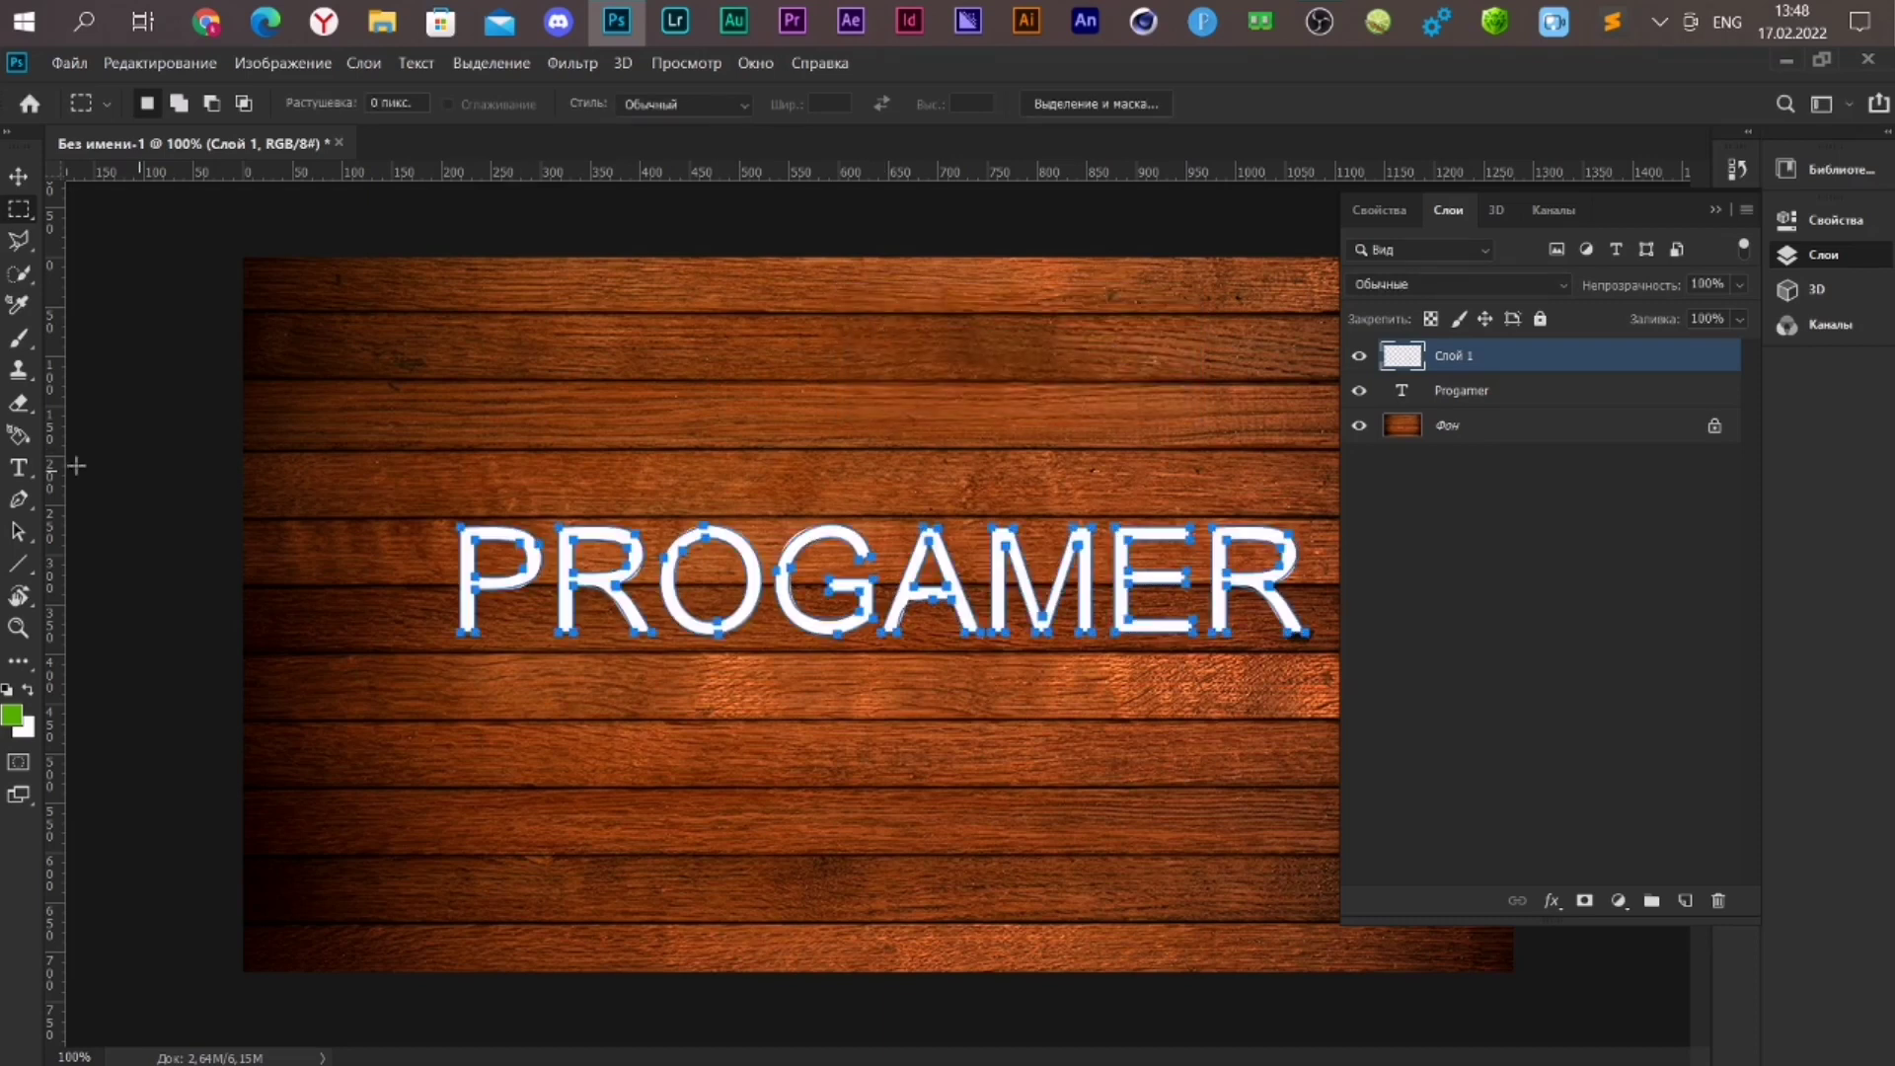
{"action": "left_click", "coordinate": [20, 504]}
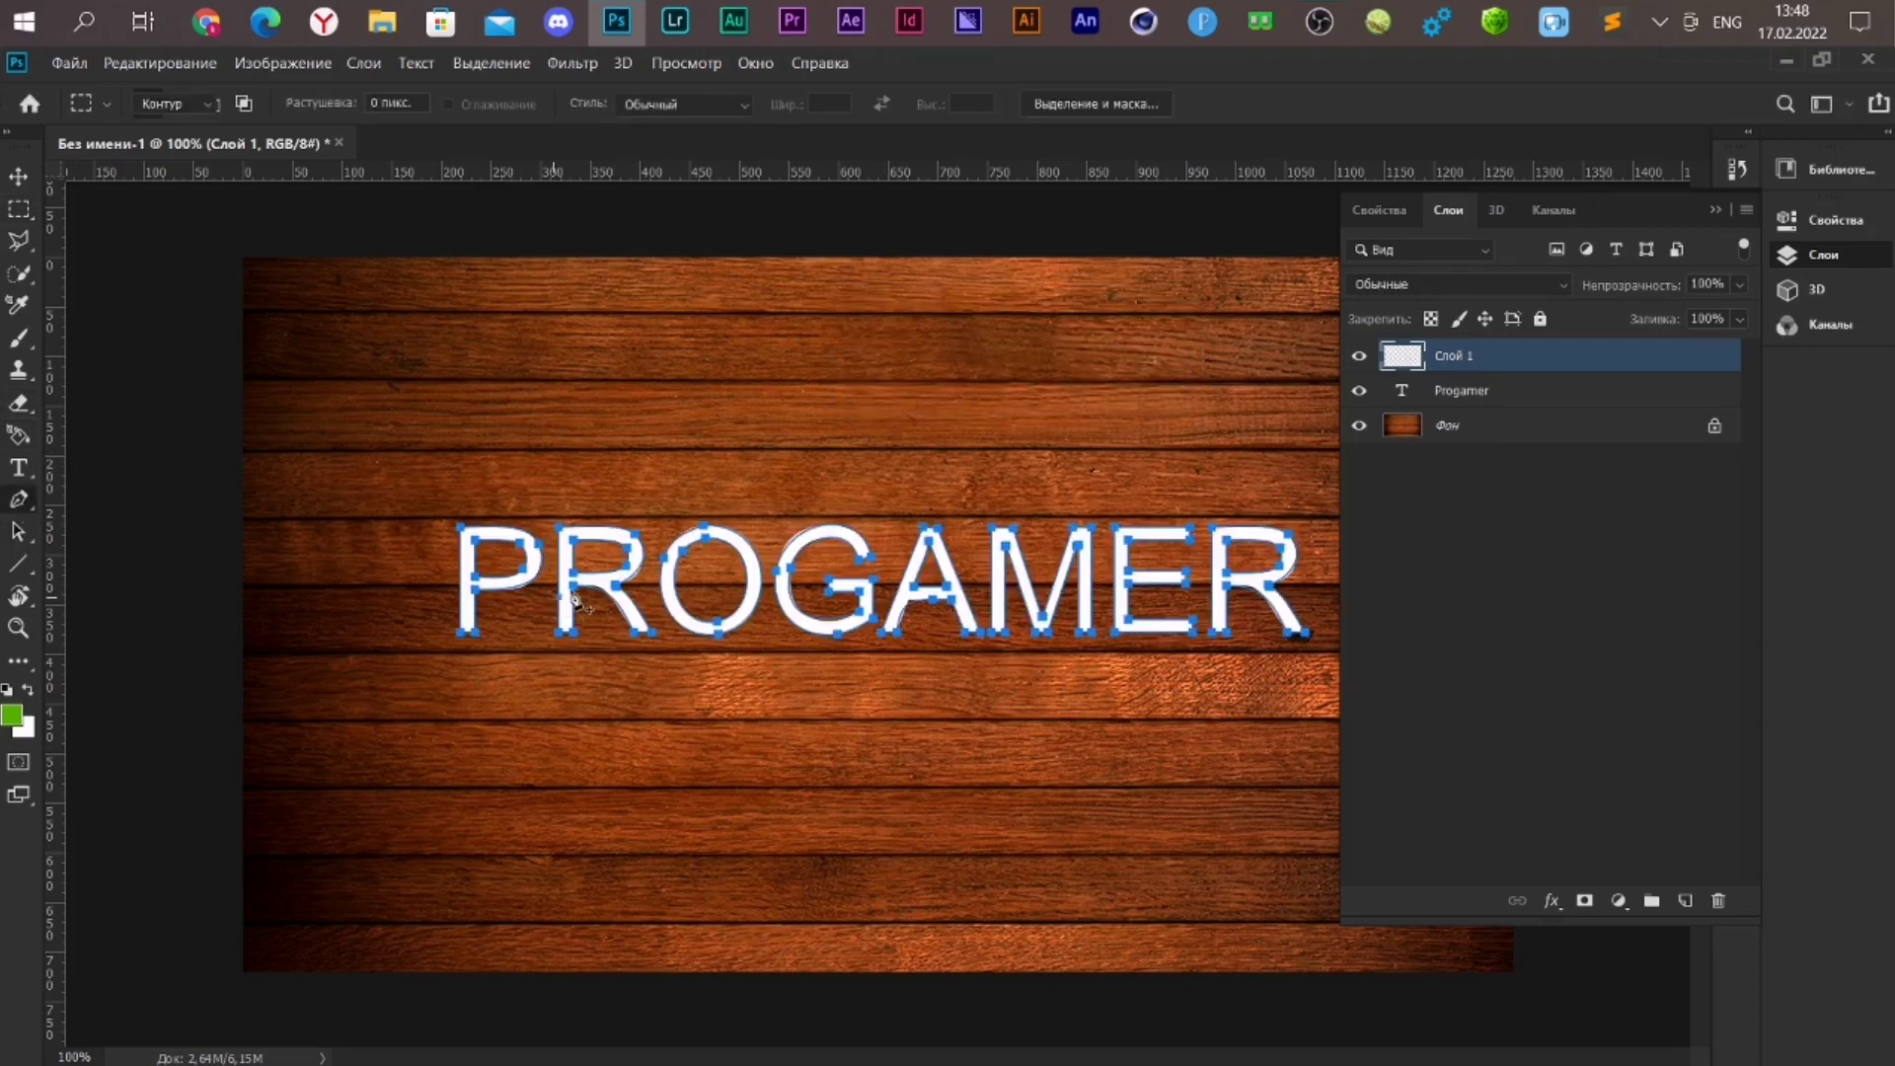
Stroke the PROGAMER work path with the green fir-needle Brush on Layer 1
{"action": "right_click", "coordinate": [573, 592]}
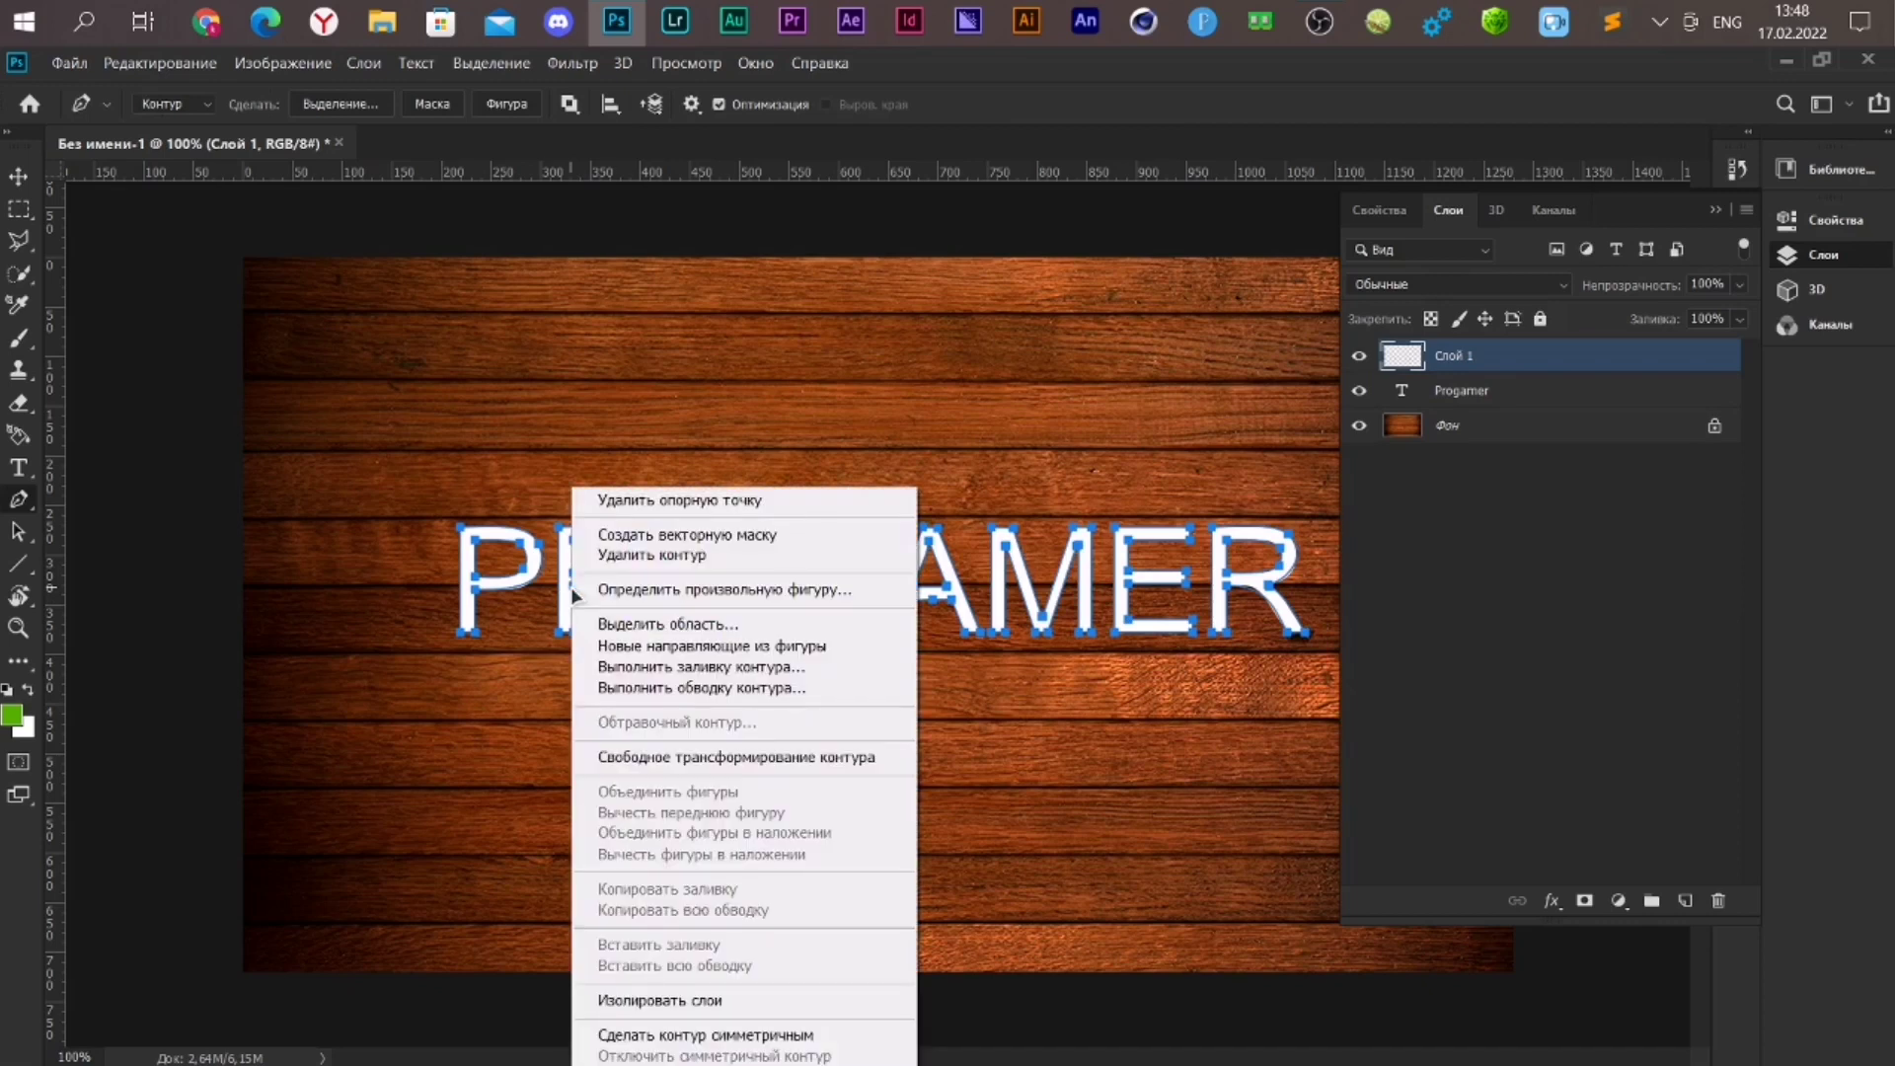
{"action": "left_click", "coordinate": [721, 689]}
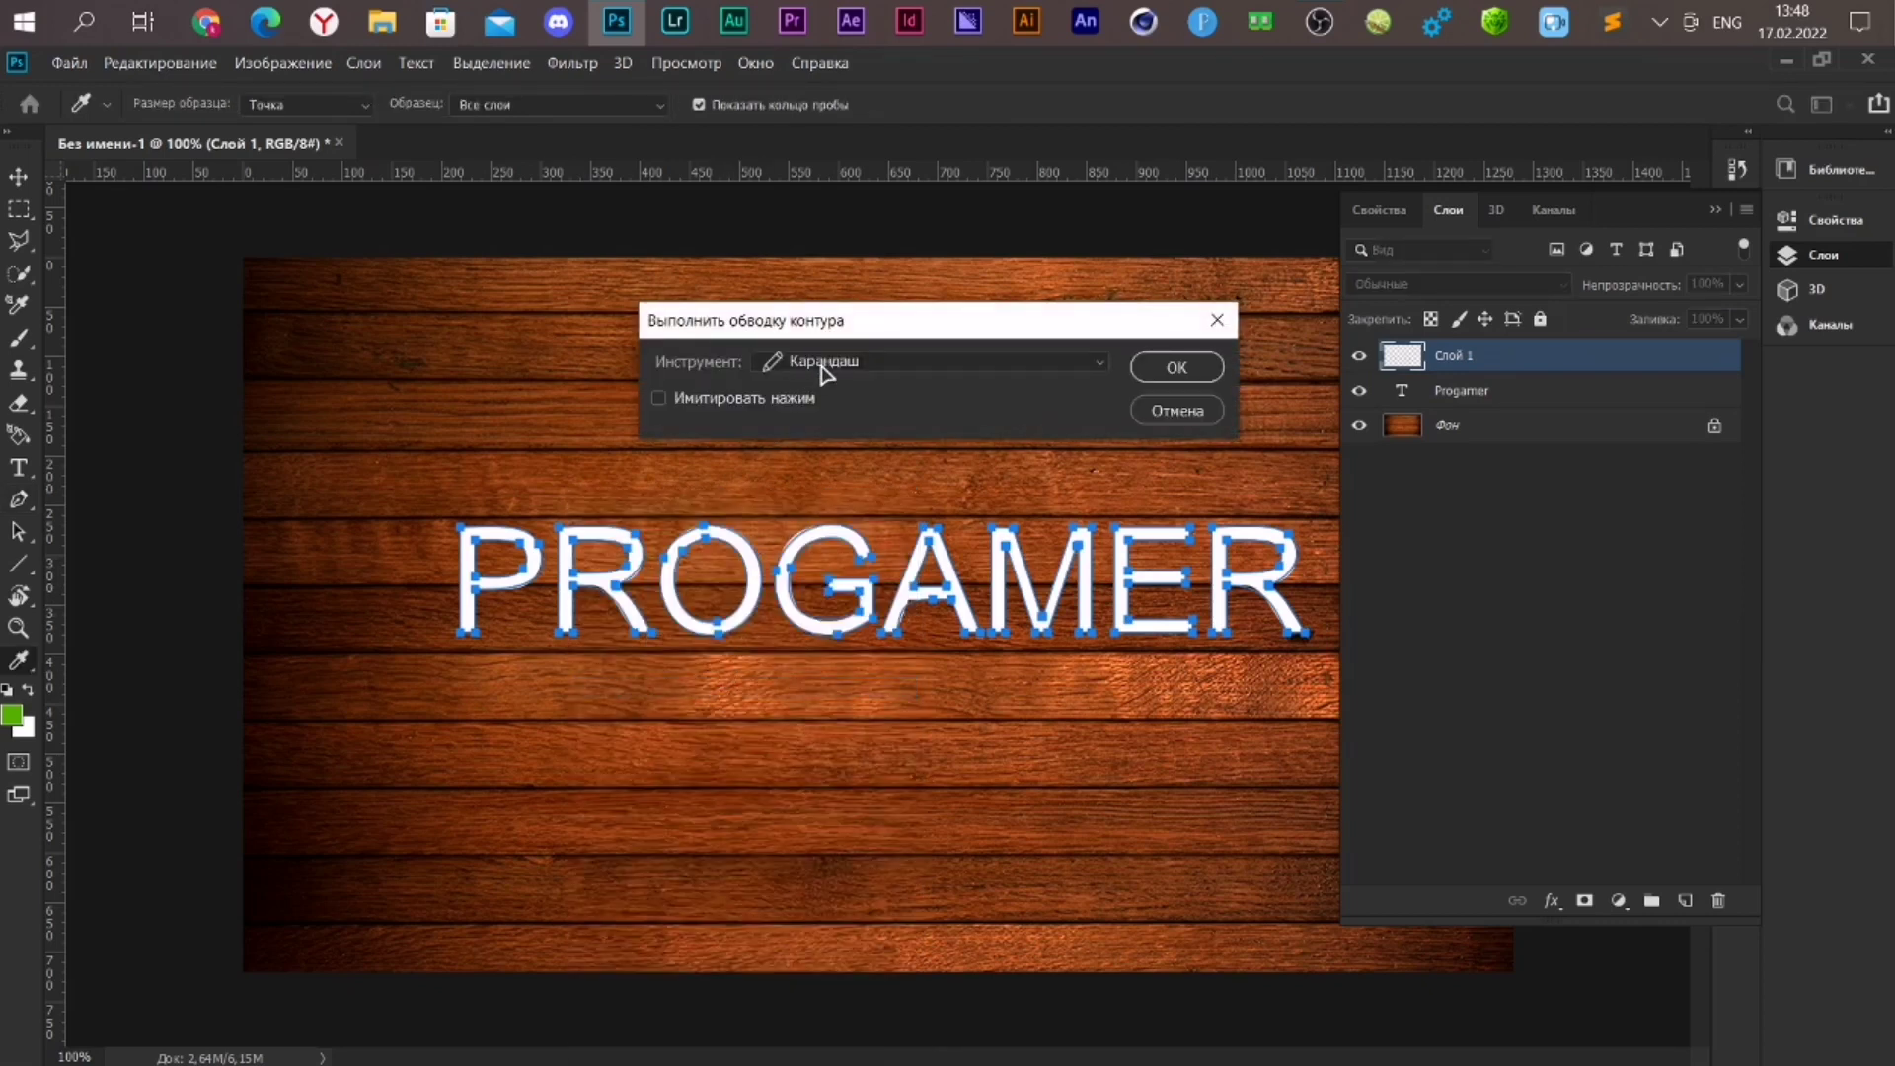
{"action": "left_click", "coordinate": [824, 365]}
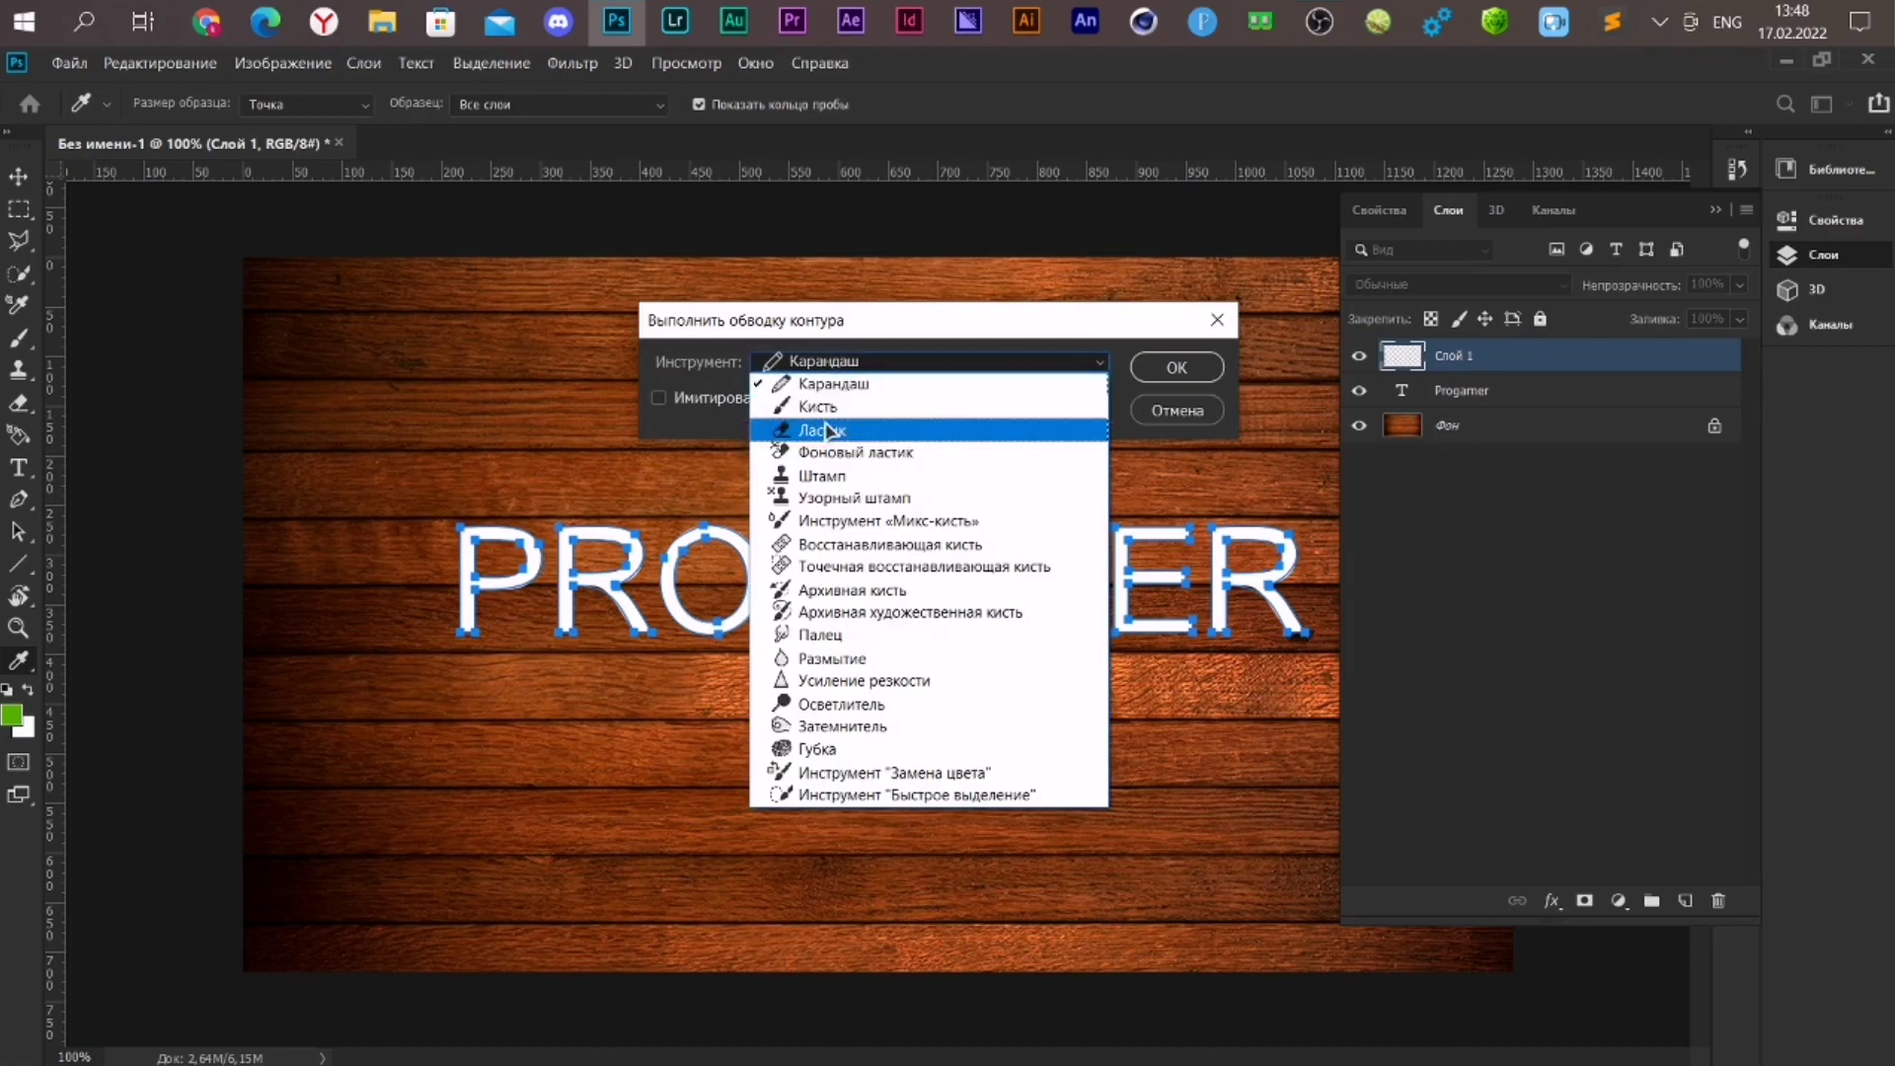
{"action": "left_click", "coordinate": [811, 413]}
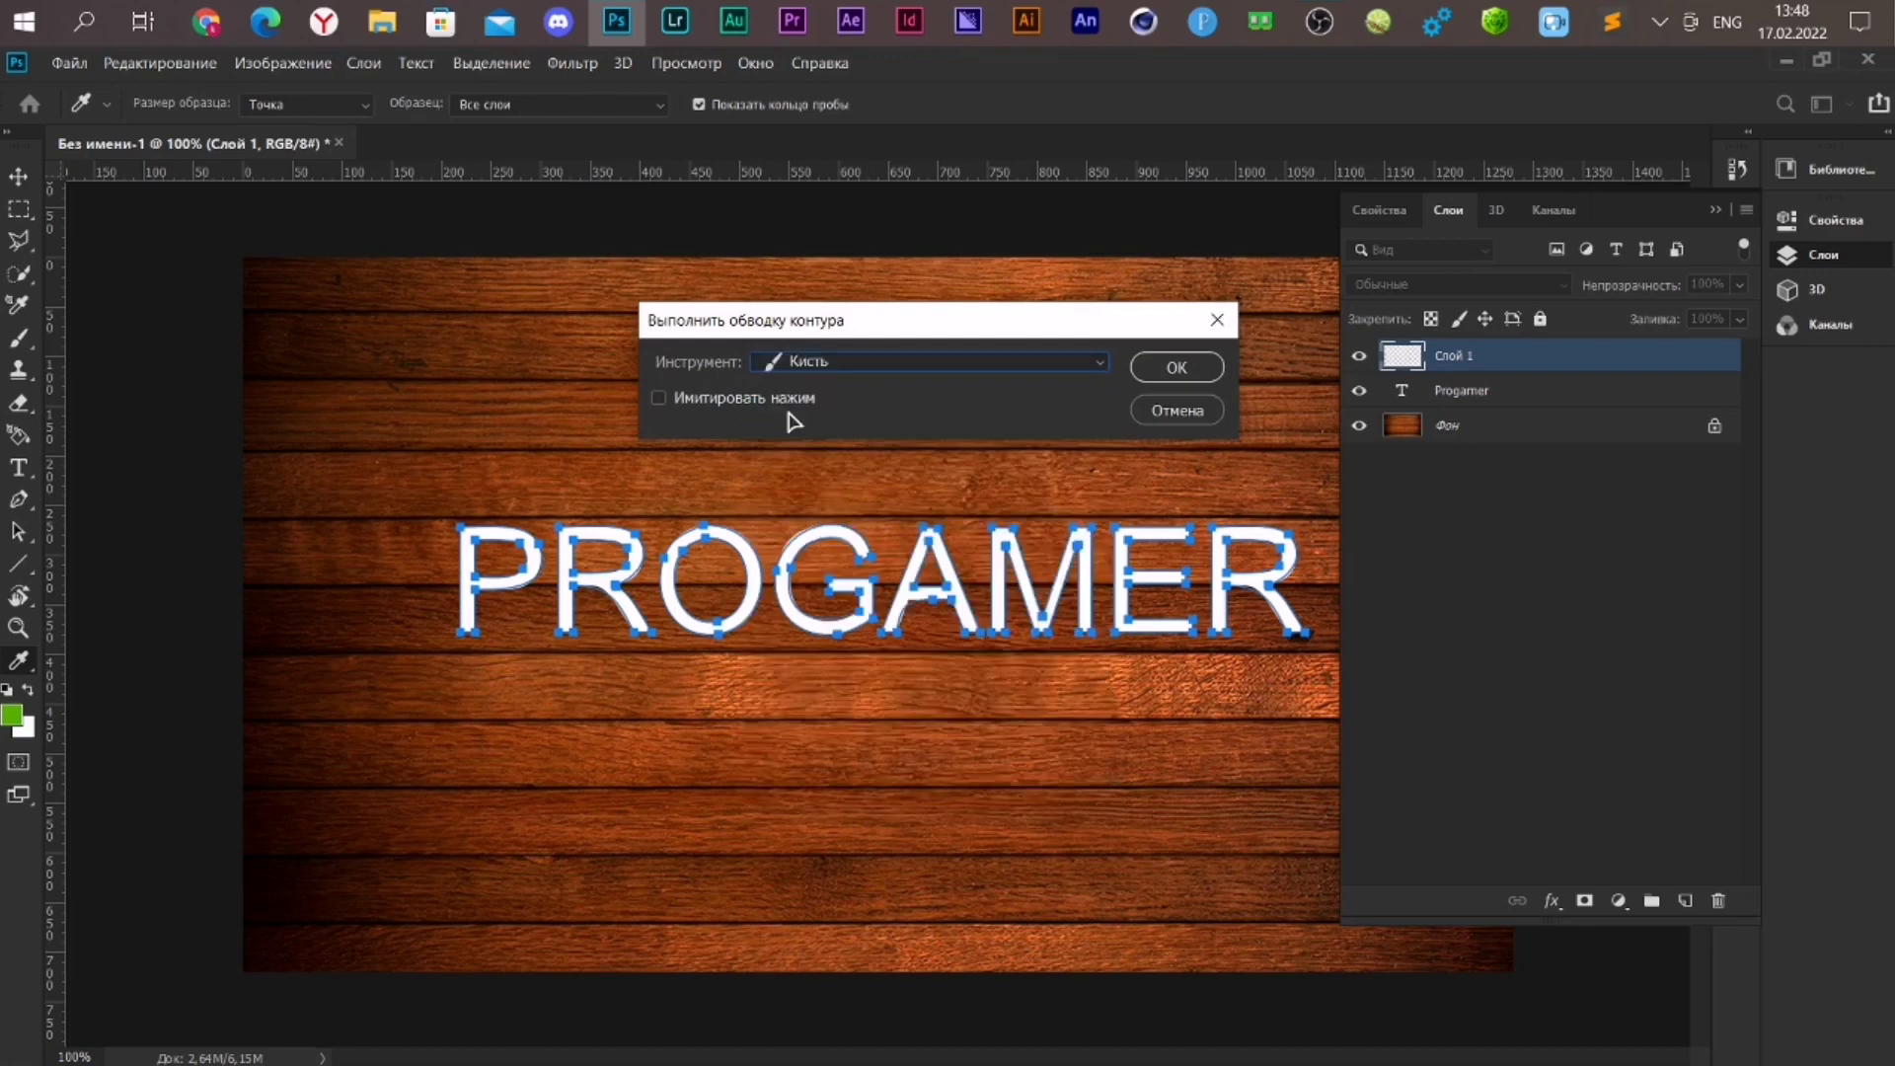
{"action": "left_click", "coordinate": [1172, 368]}
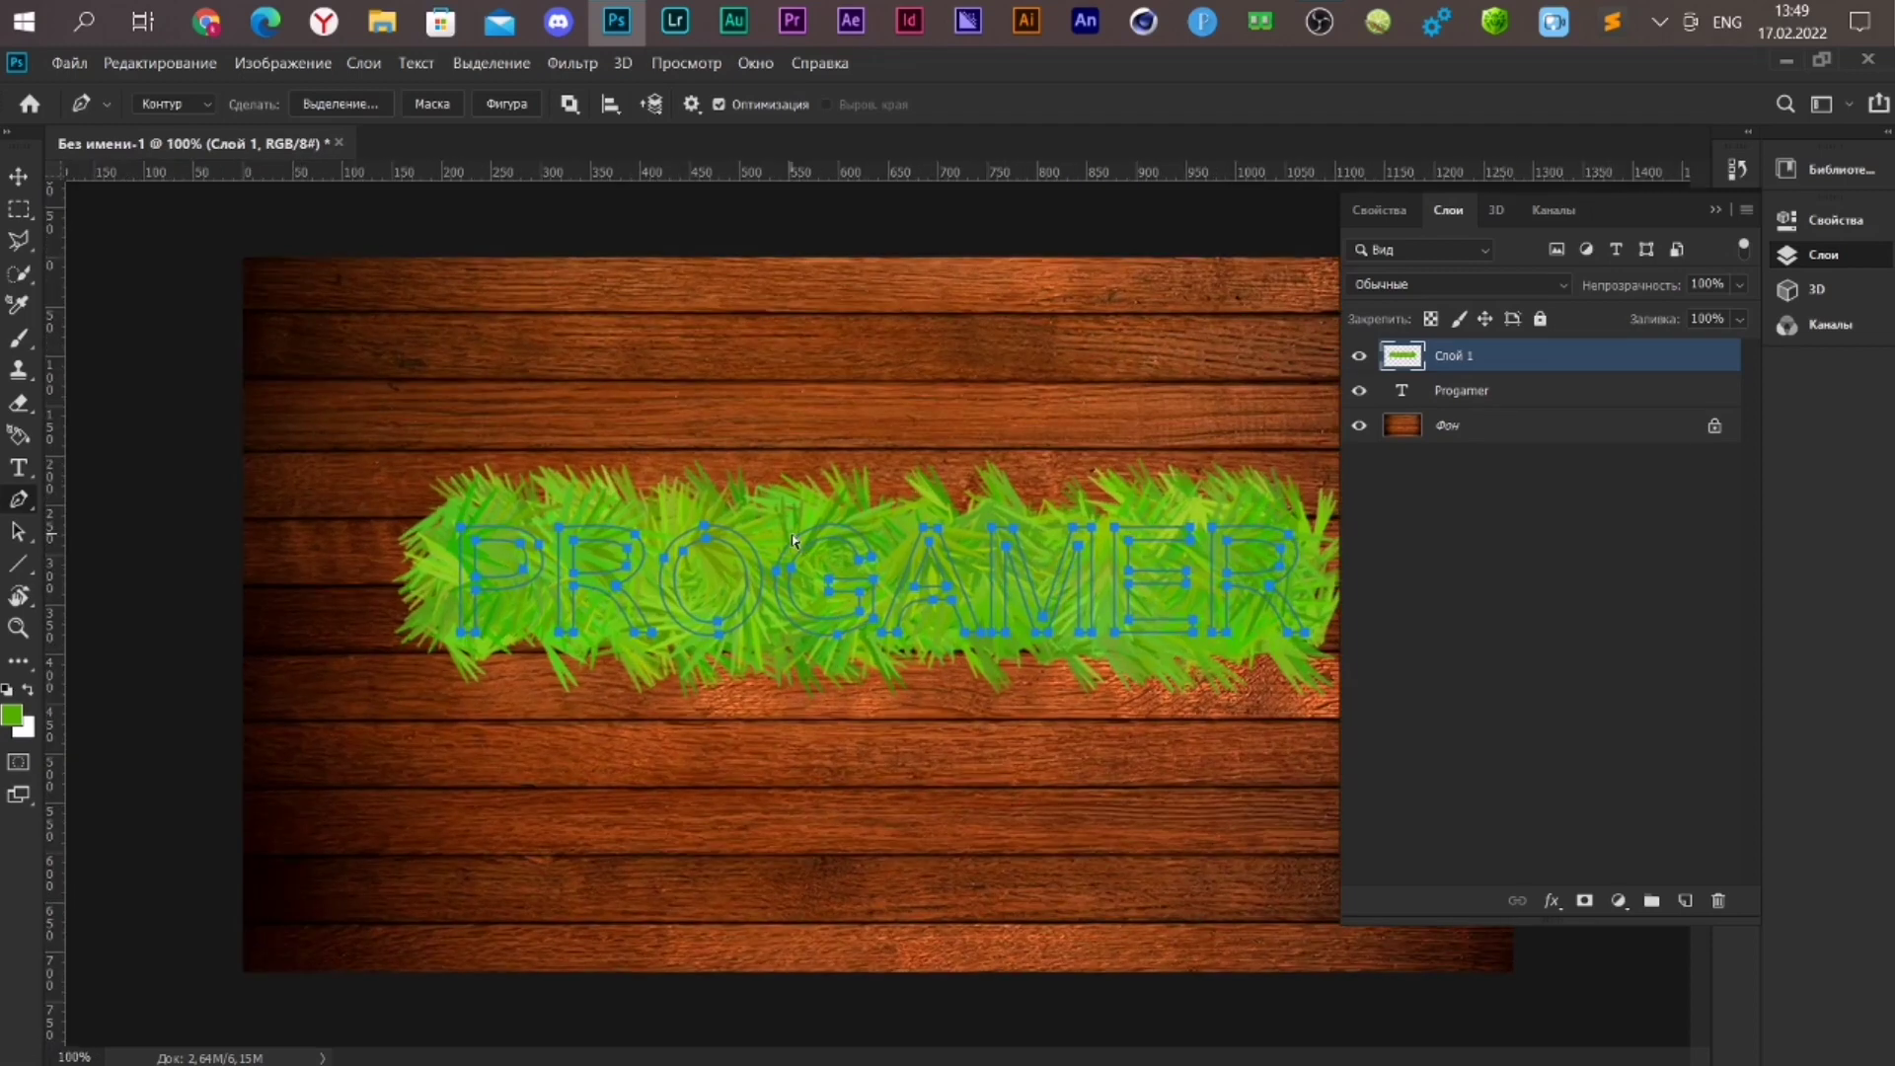
Undo the oversized needle stroke and start resizing the fir-needle brush
{"action": "key", "text": "ctrl+z"}
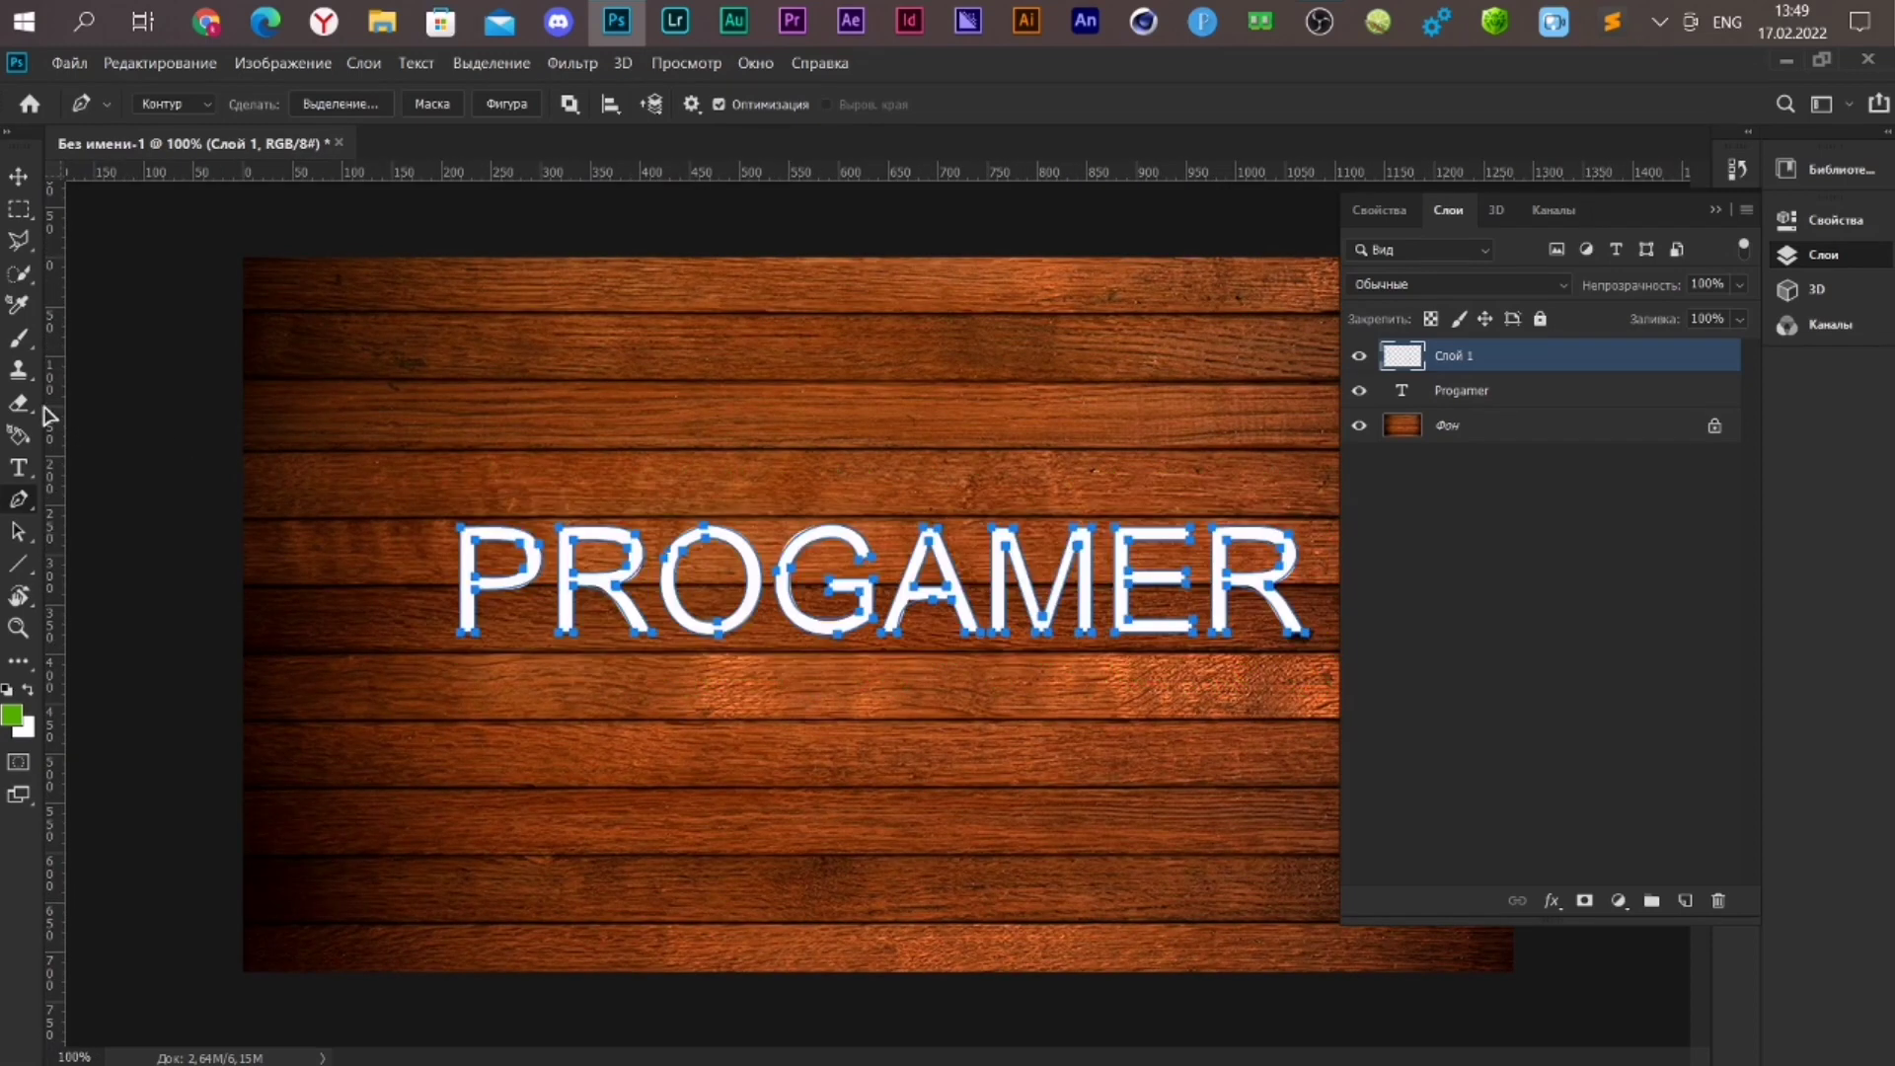
{"action": "left_click", "coordinate": [19, 341]}
{"action": "left_click", "coordinate": [173, 107]}
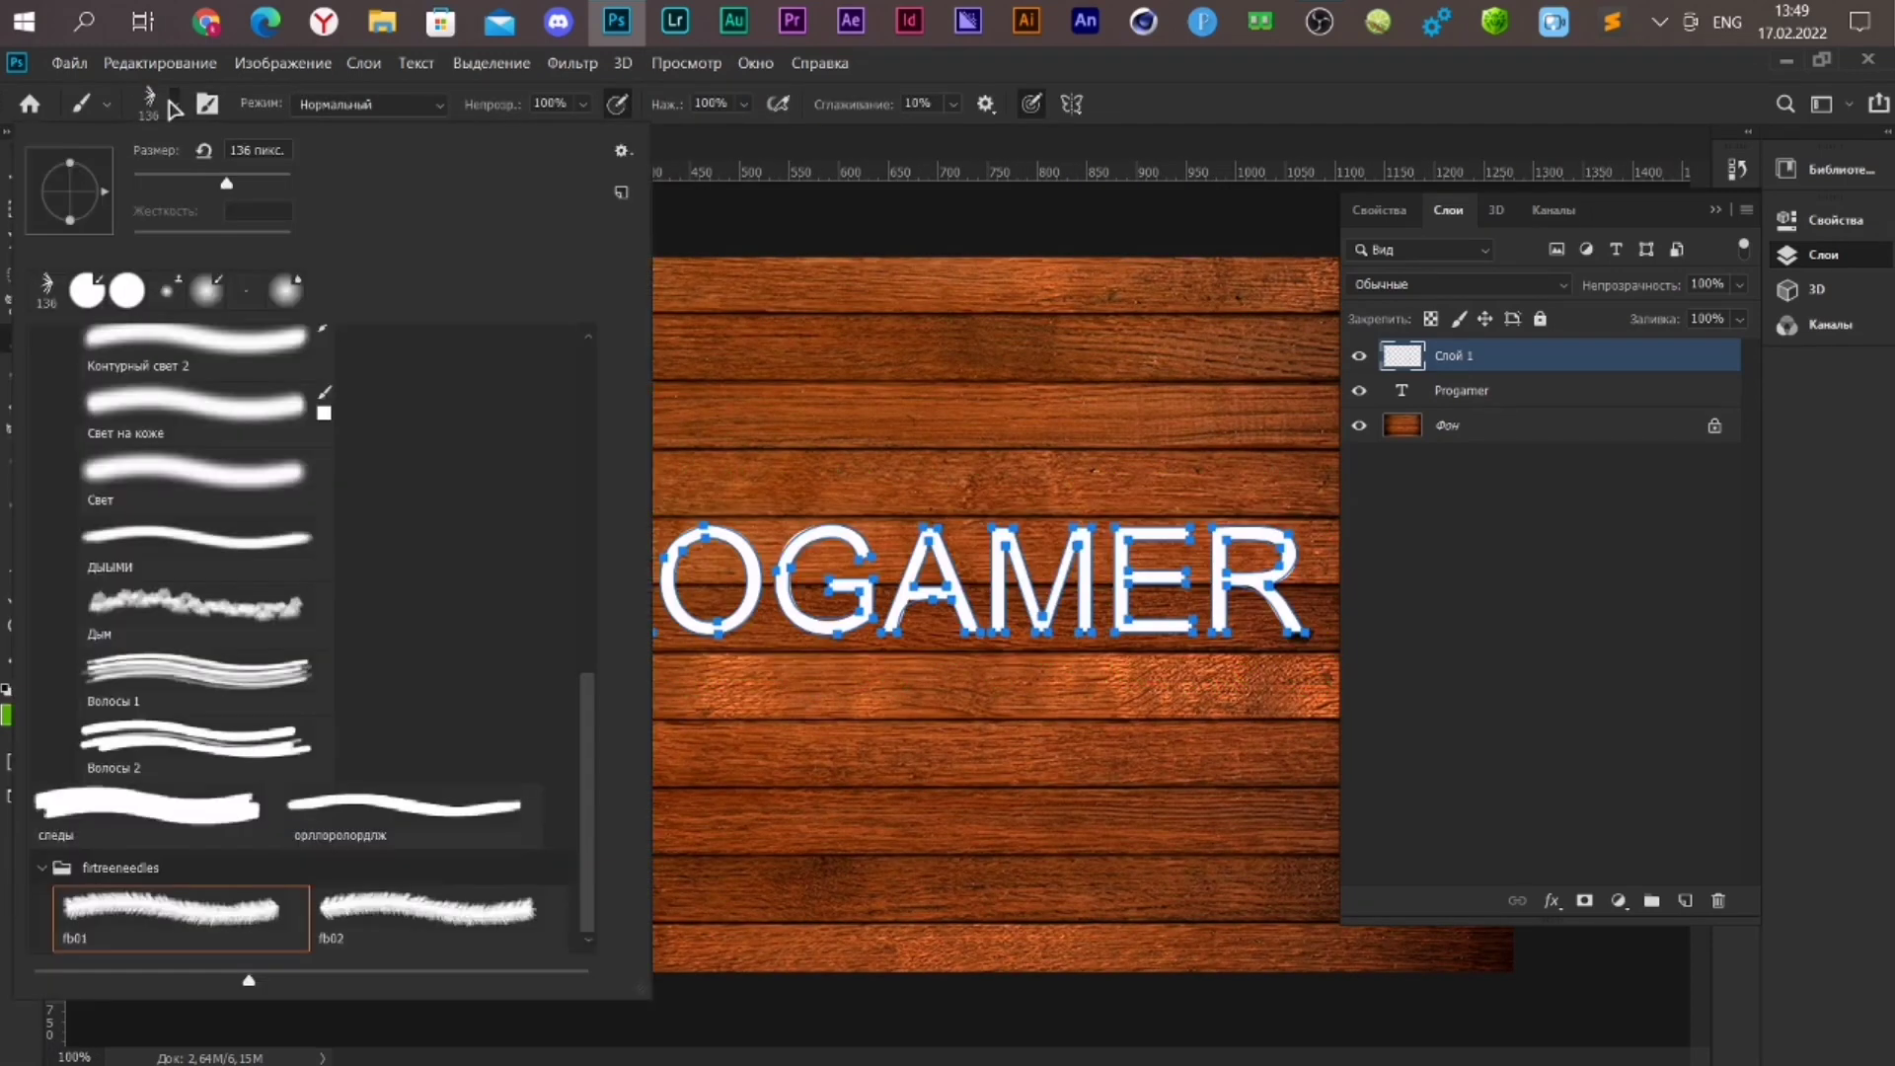
{"action": "left_click_drag", "start_coordinate": [202, 184], "coordinate": [155, 183]}
{"action": "right_click", "coordinate": [980, 637]}
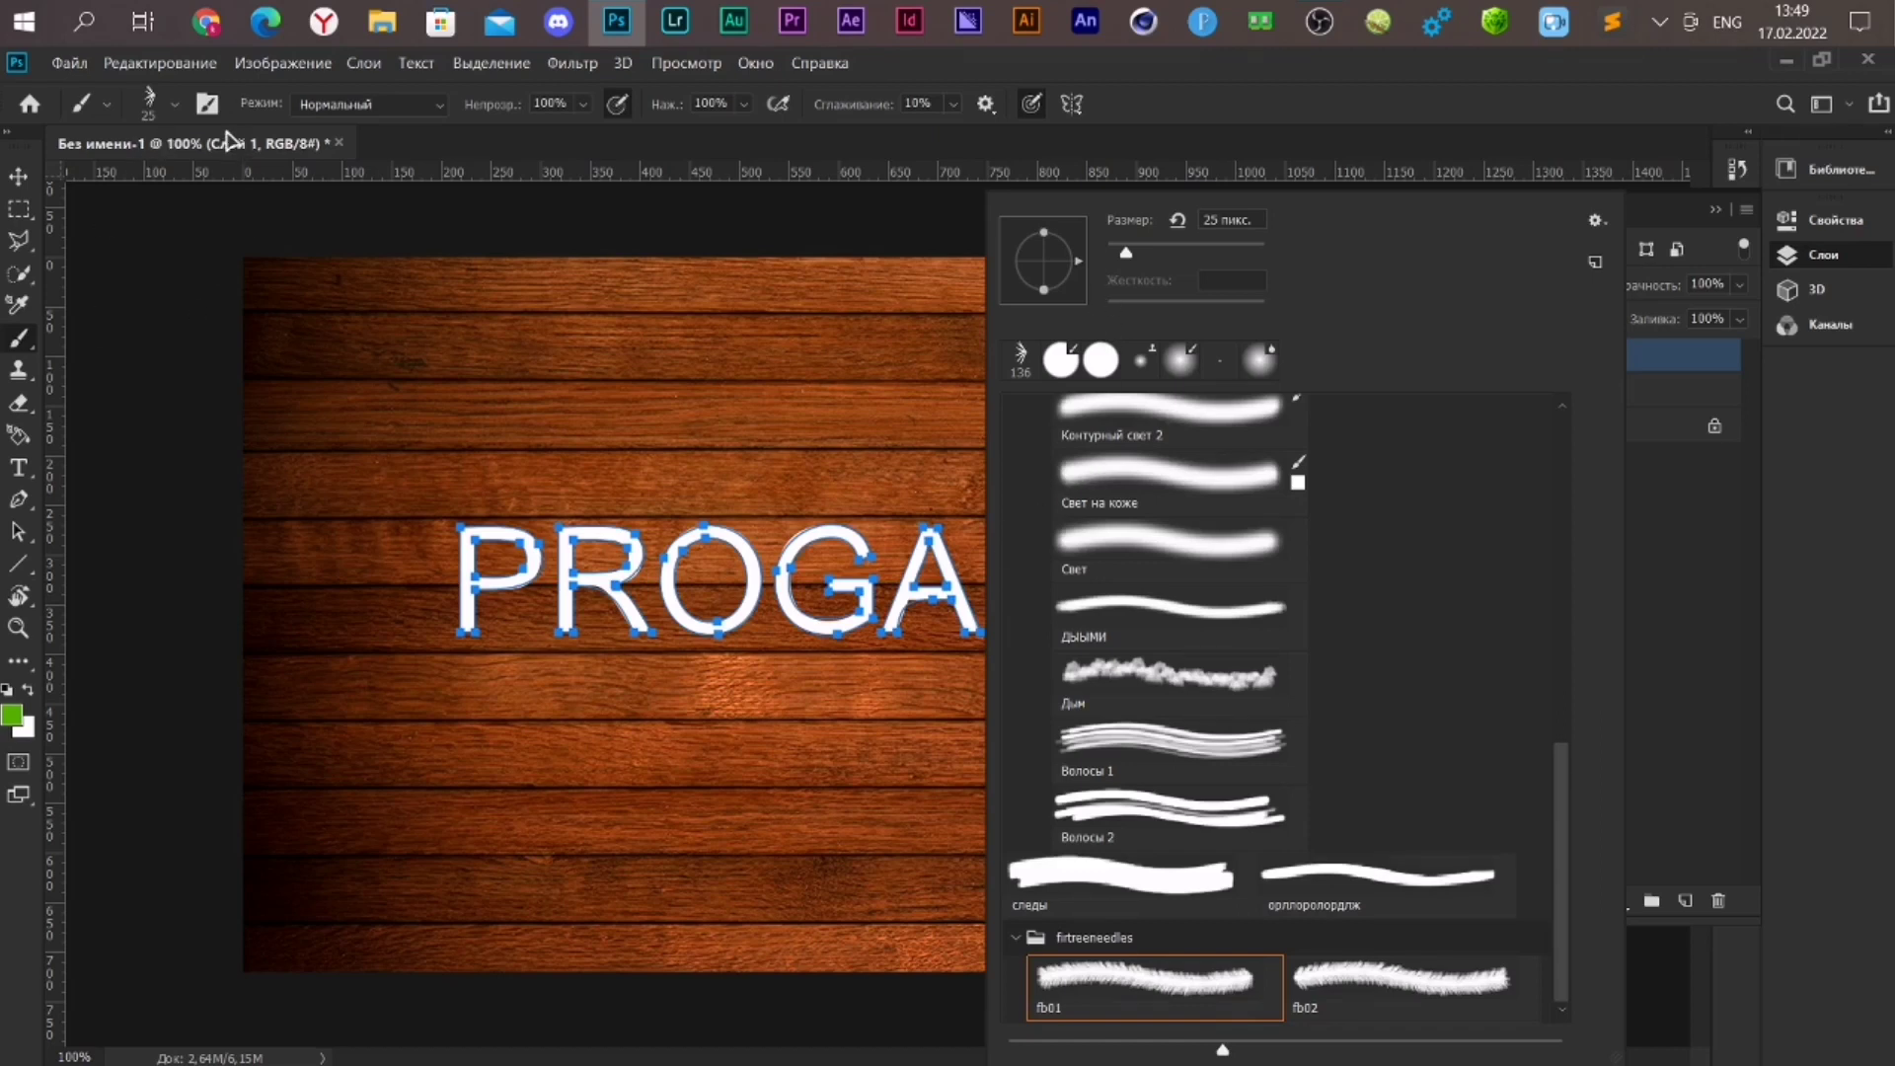
{"action": "key", "text": "Escape"}
Set the fir-needle brush size to 55 px
{"action": "left_click", "coordinate": [175, 105]}
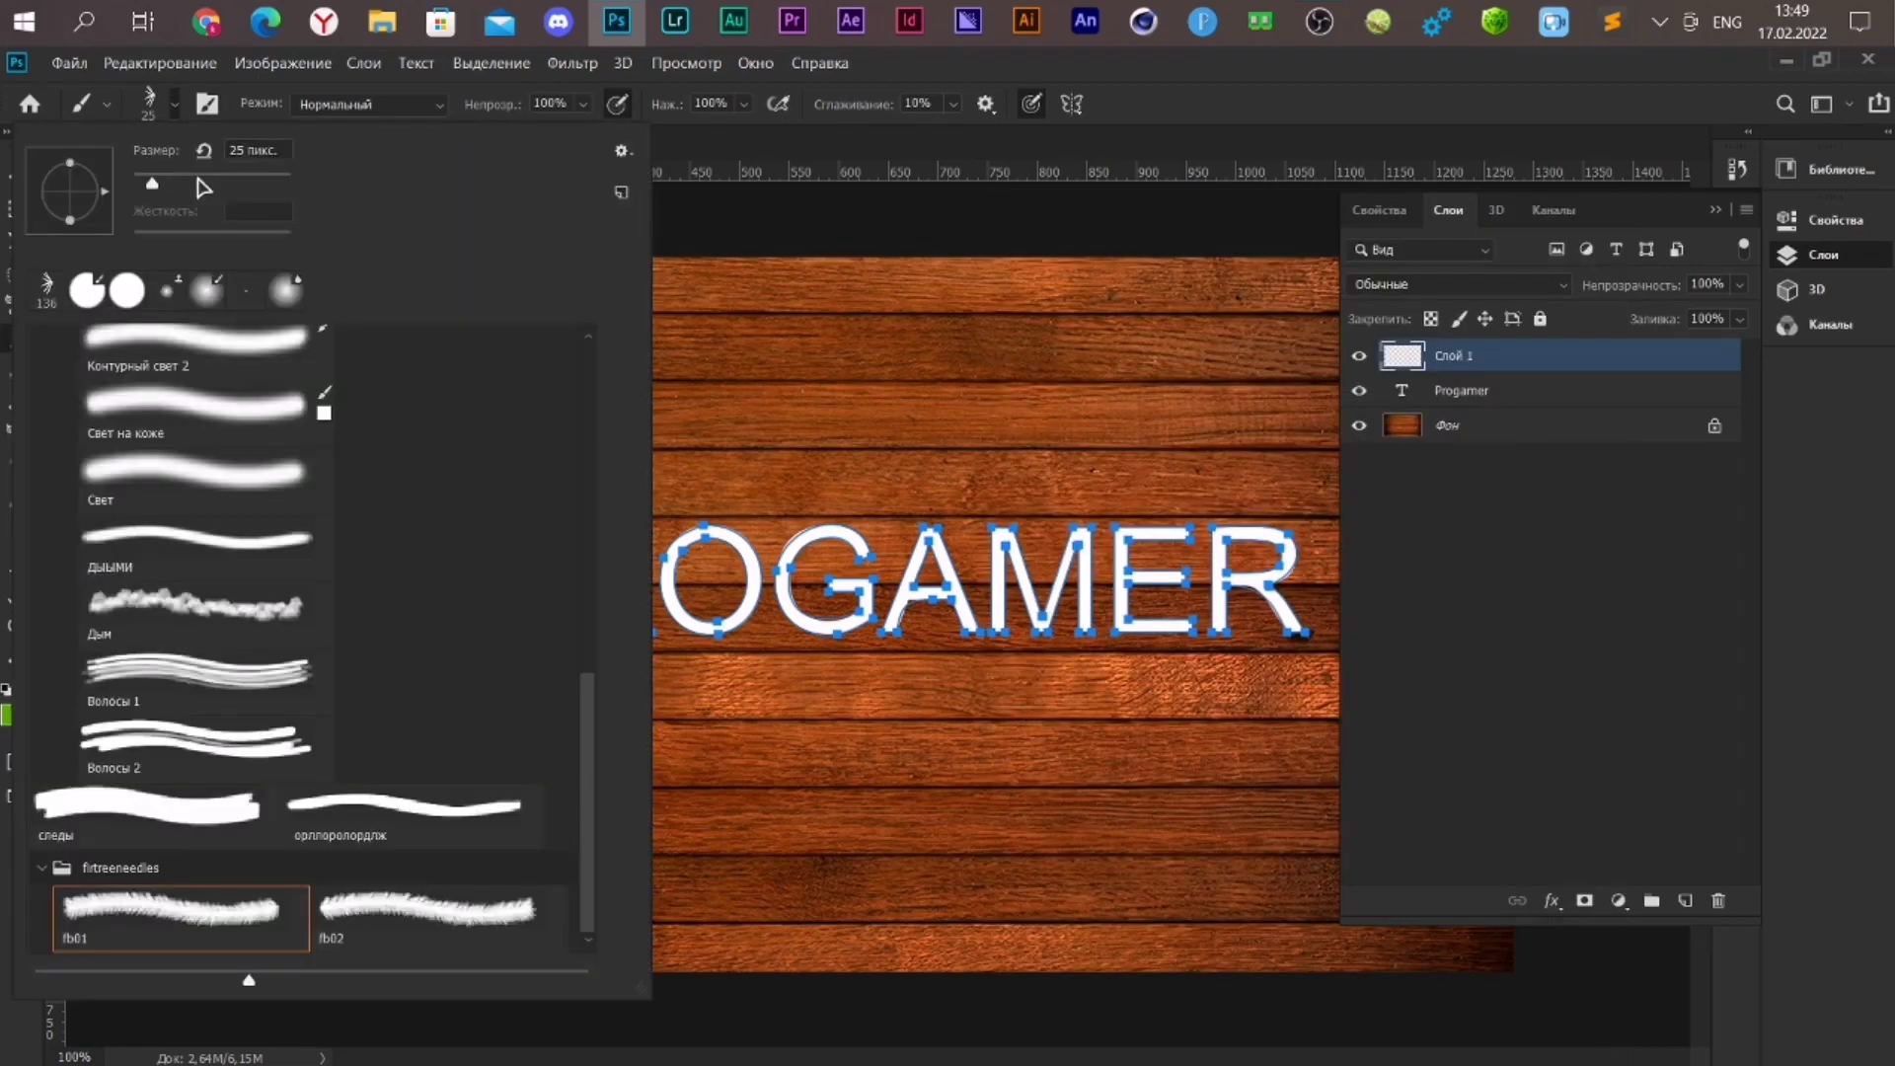
{"action": "left_click", "coordinate": [237, 149]}
{"action": "mouse_move", "coordinate": [192, 157]}
{"action": "left_mouse_down"}
{"action": "mouse_move", "coordinate": [259, 200]}
{"action": "mouse_move", "coordinate": [242, 202]}
{"action": "left_mouse_up"}
{"action": "left_click", "coordinate": [178, 106]}
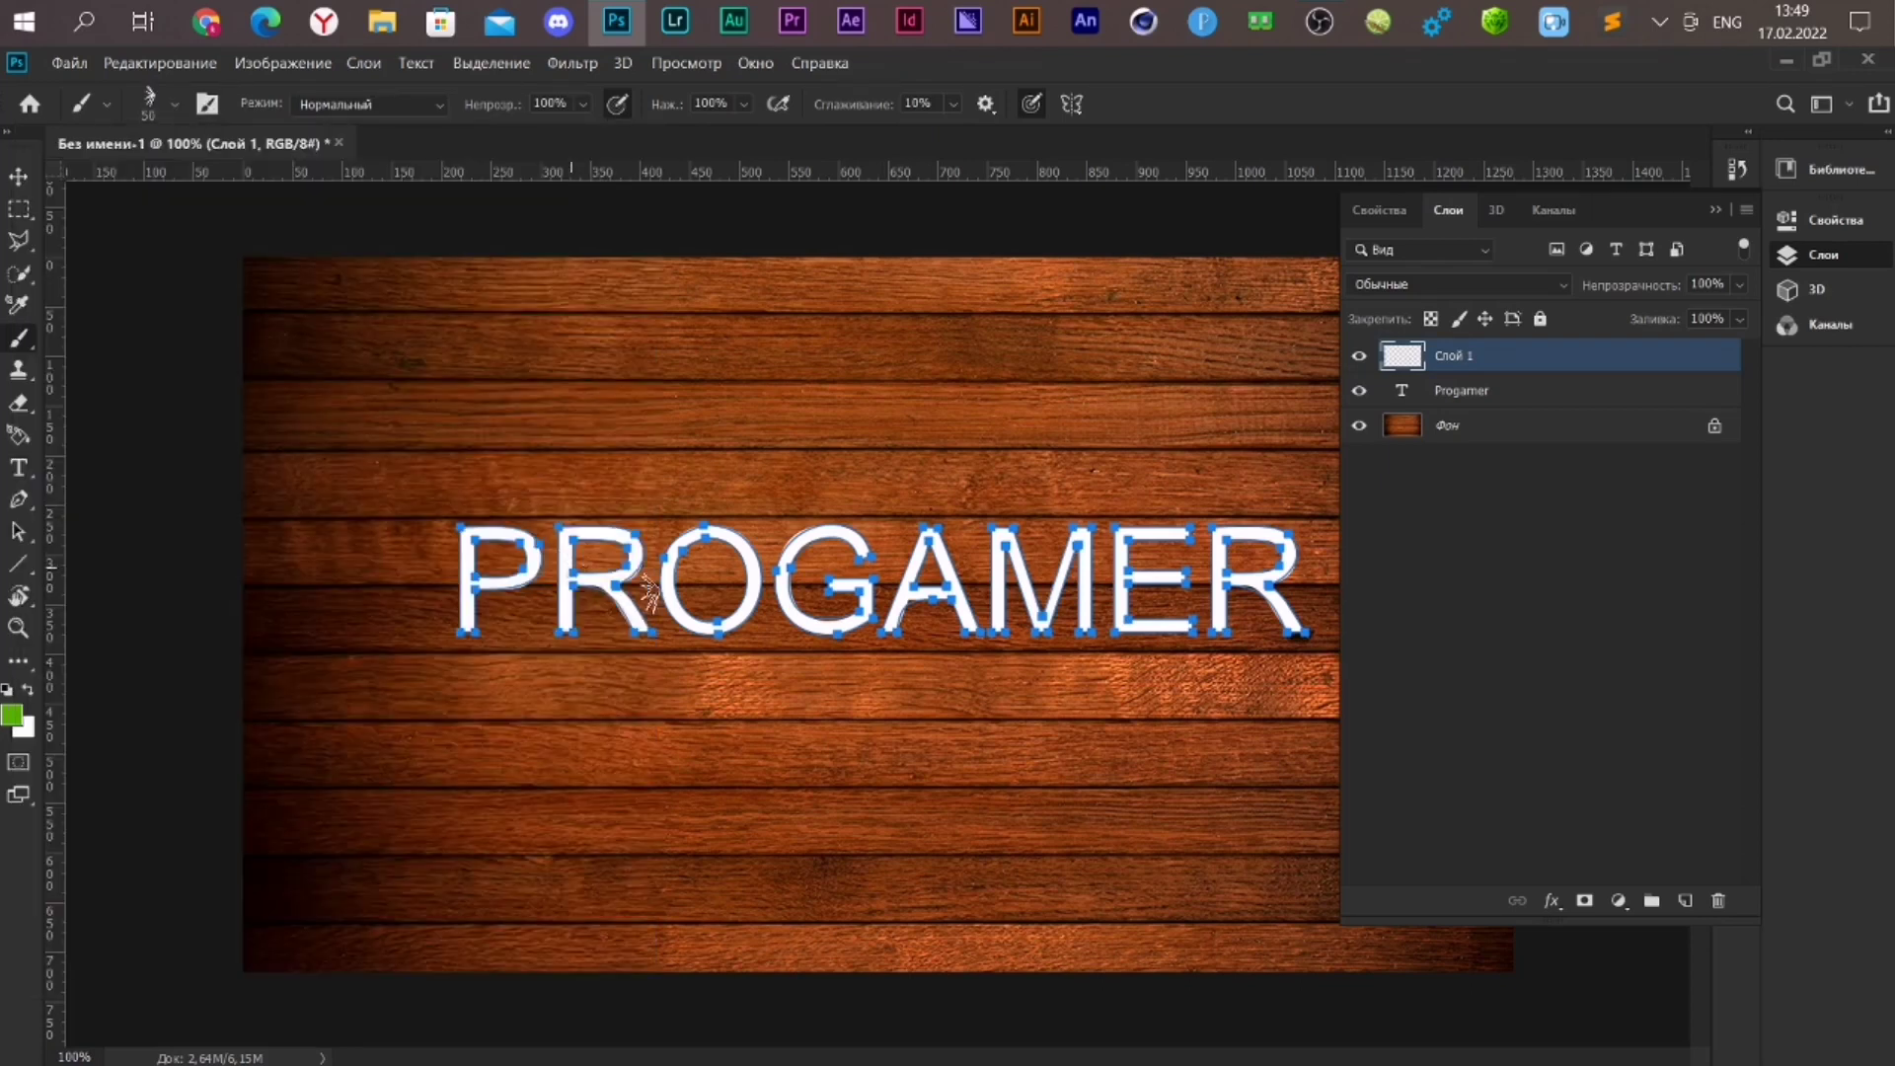
{"action": "left_click", "coordinate": [16, 210]}
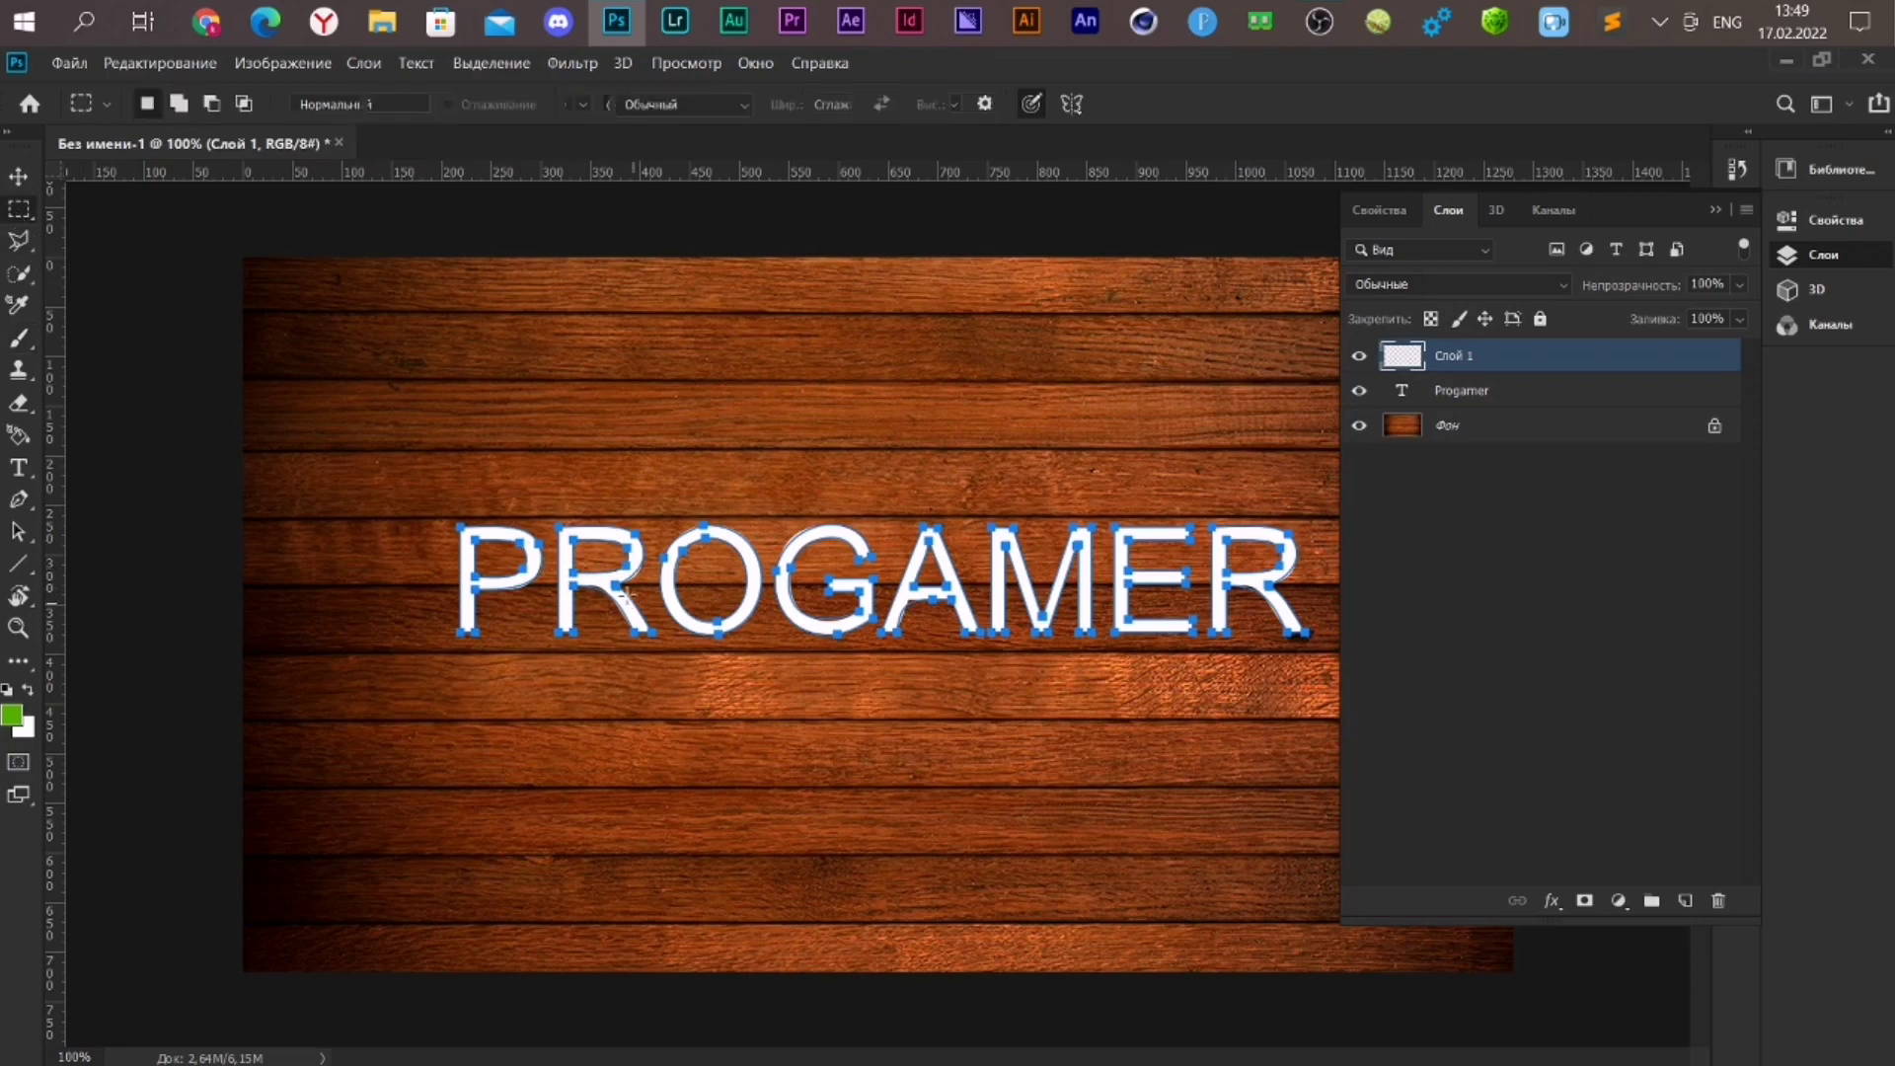
Stroke the PROGAMER work path again with the resized fir-needle brush
{"action": "left_click", "coordinate": [18, 500]}
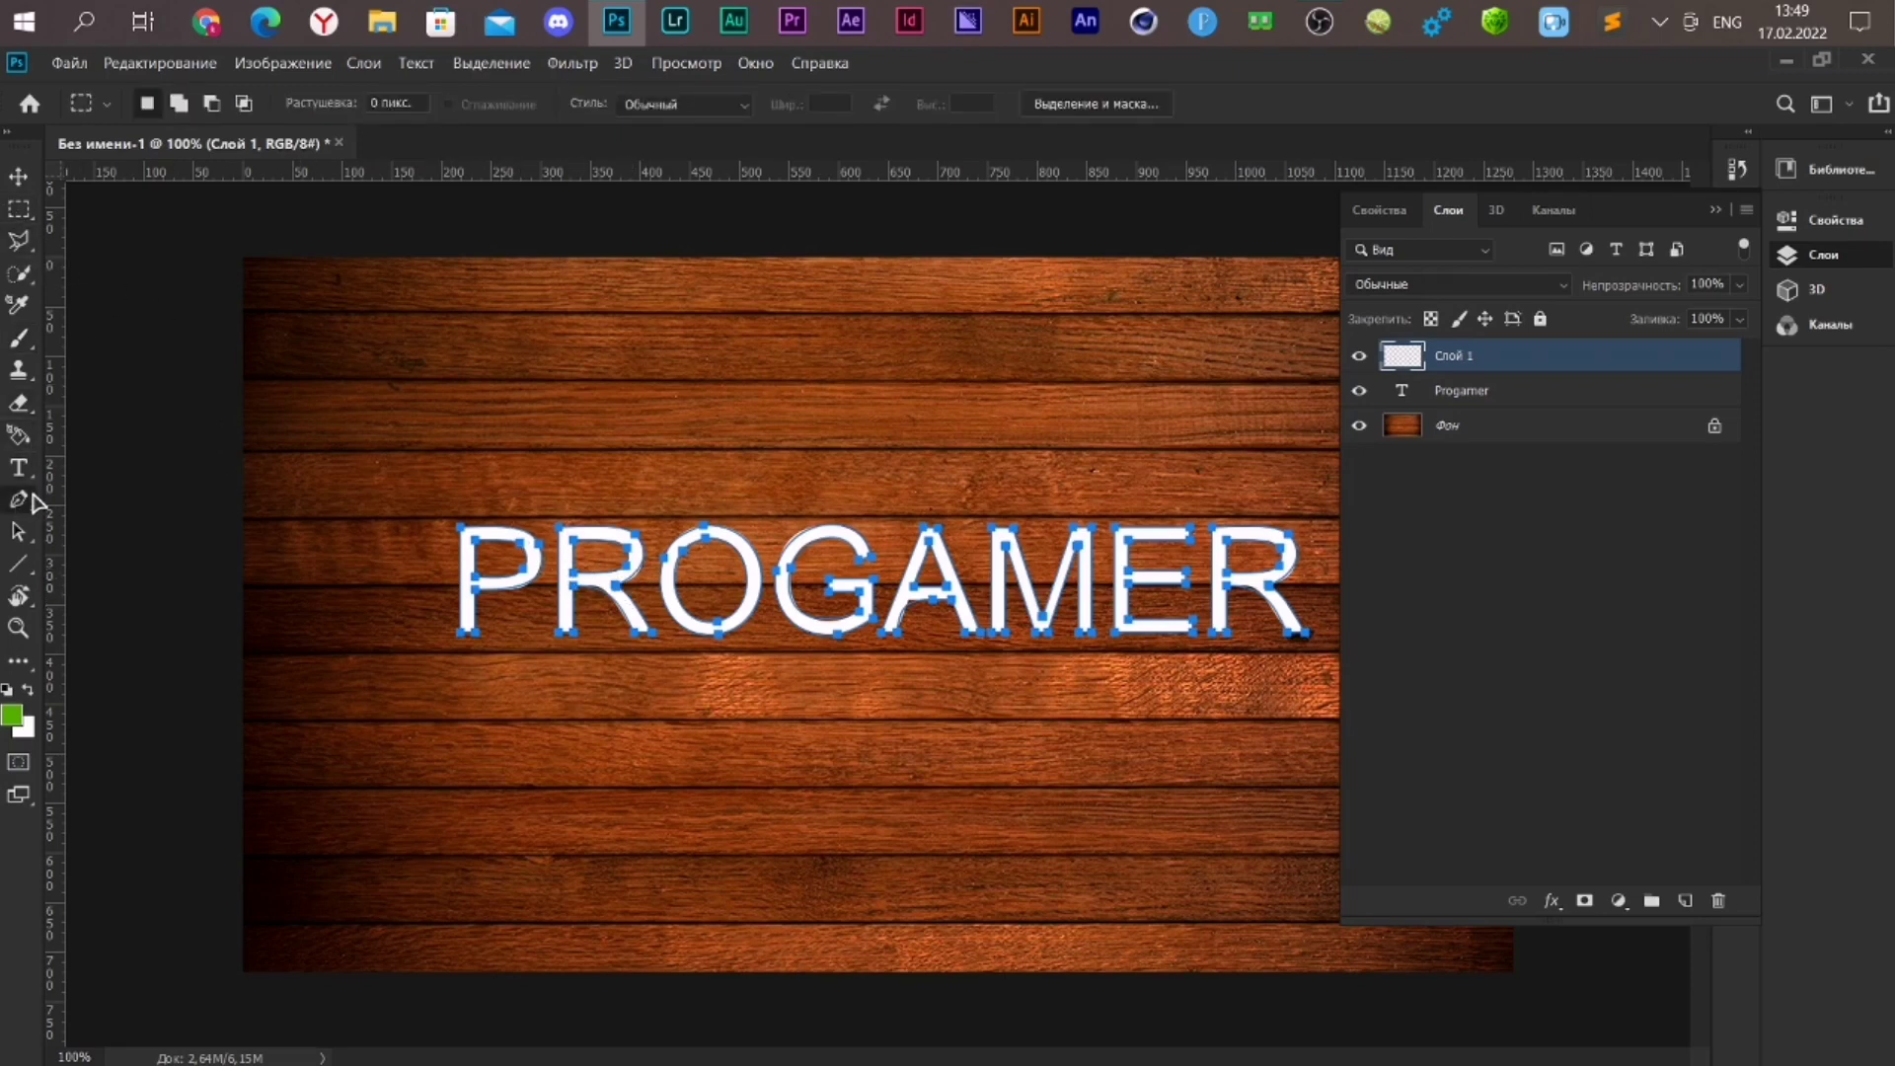
{"action": "right_click", "coordinate": [549, 584]}
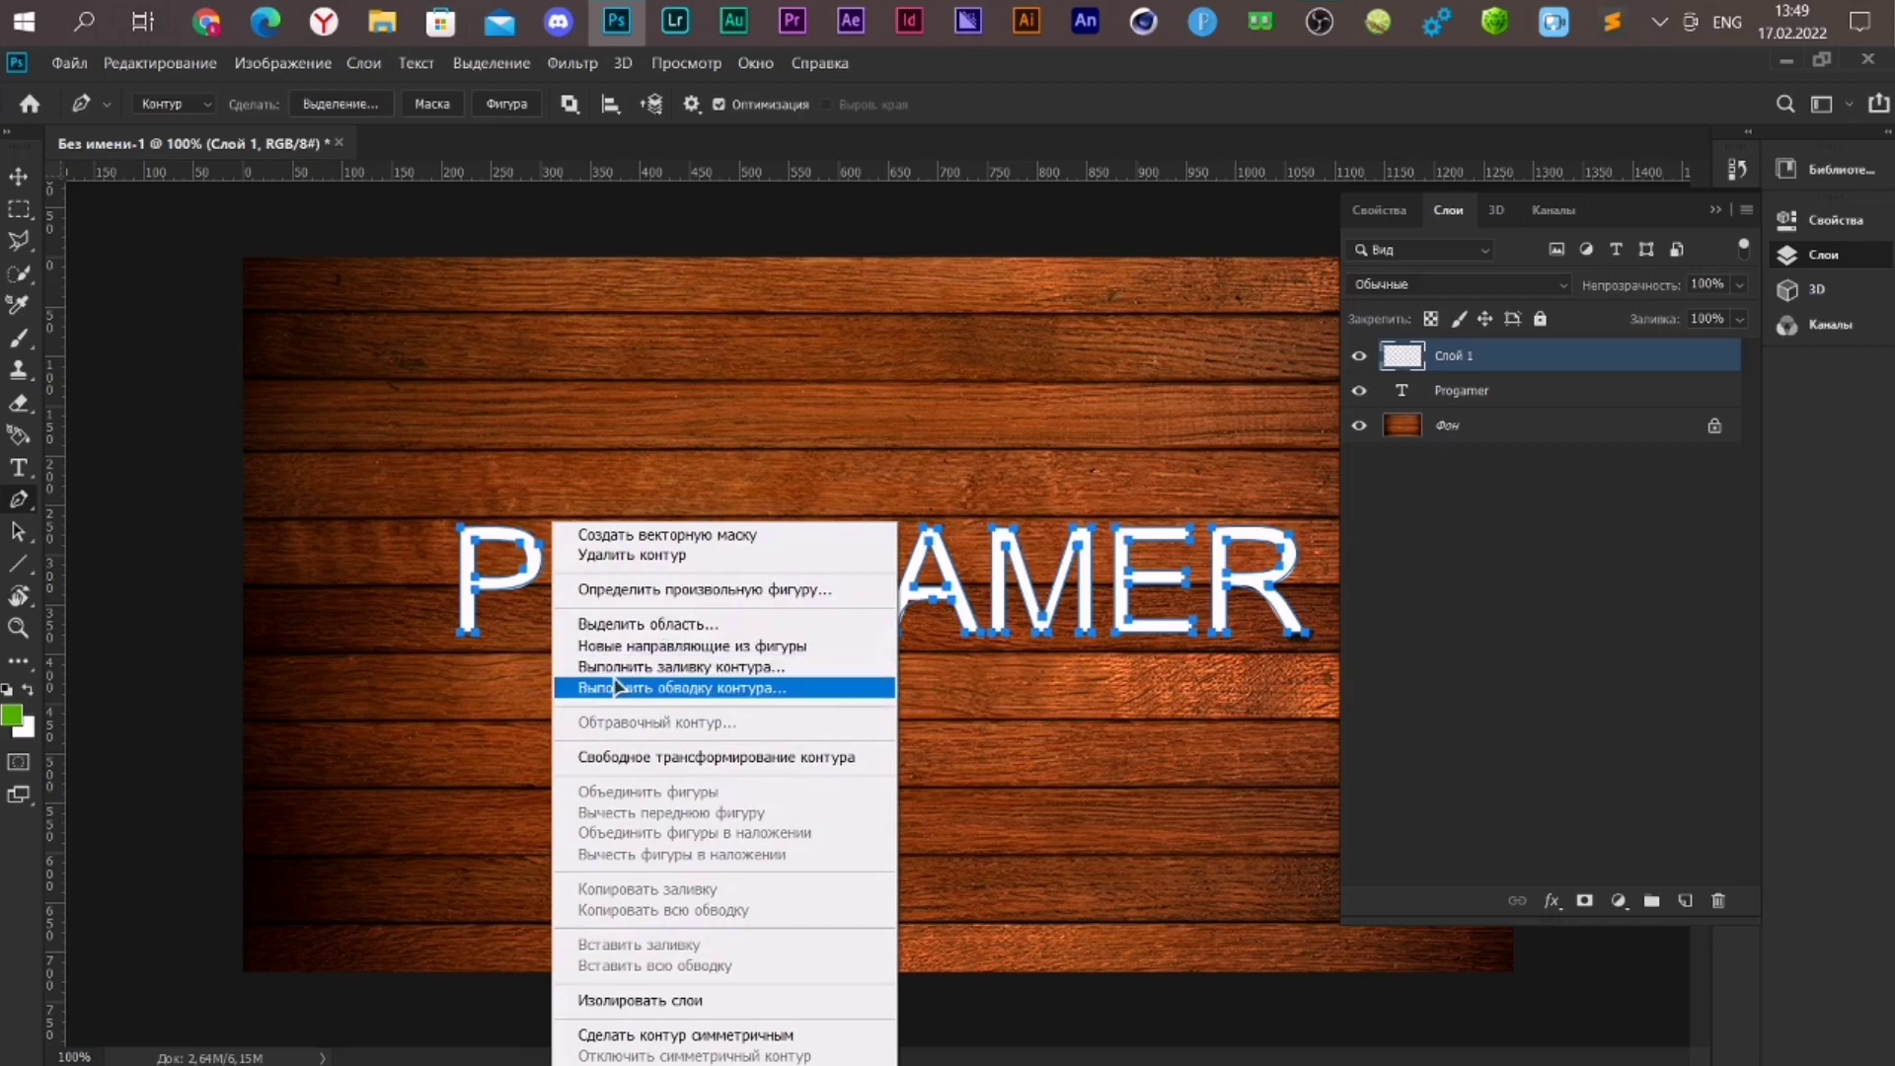
{"action": "left_click", "coordinate": [613, 687]}
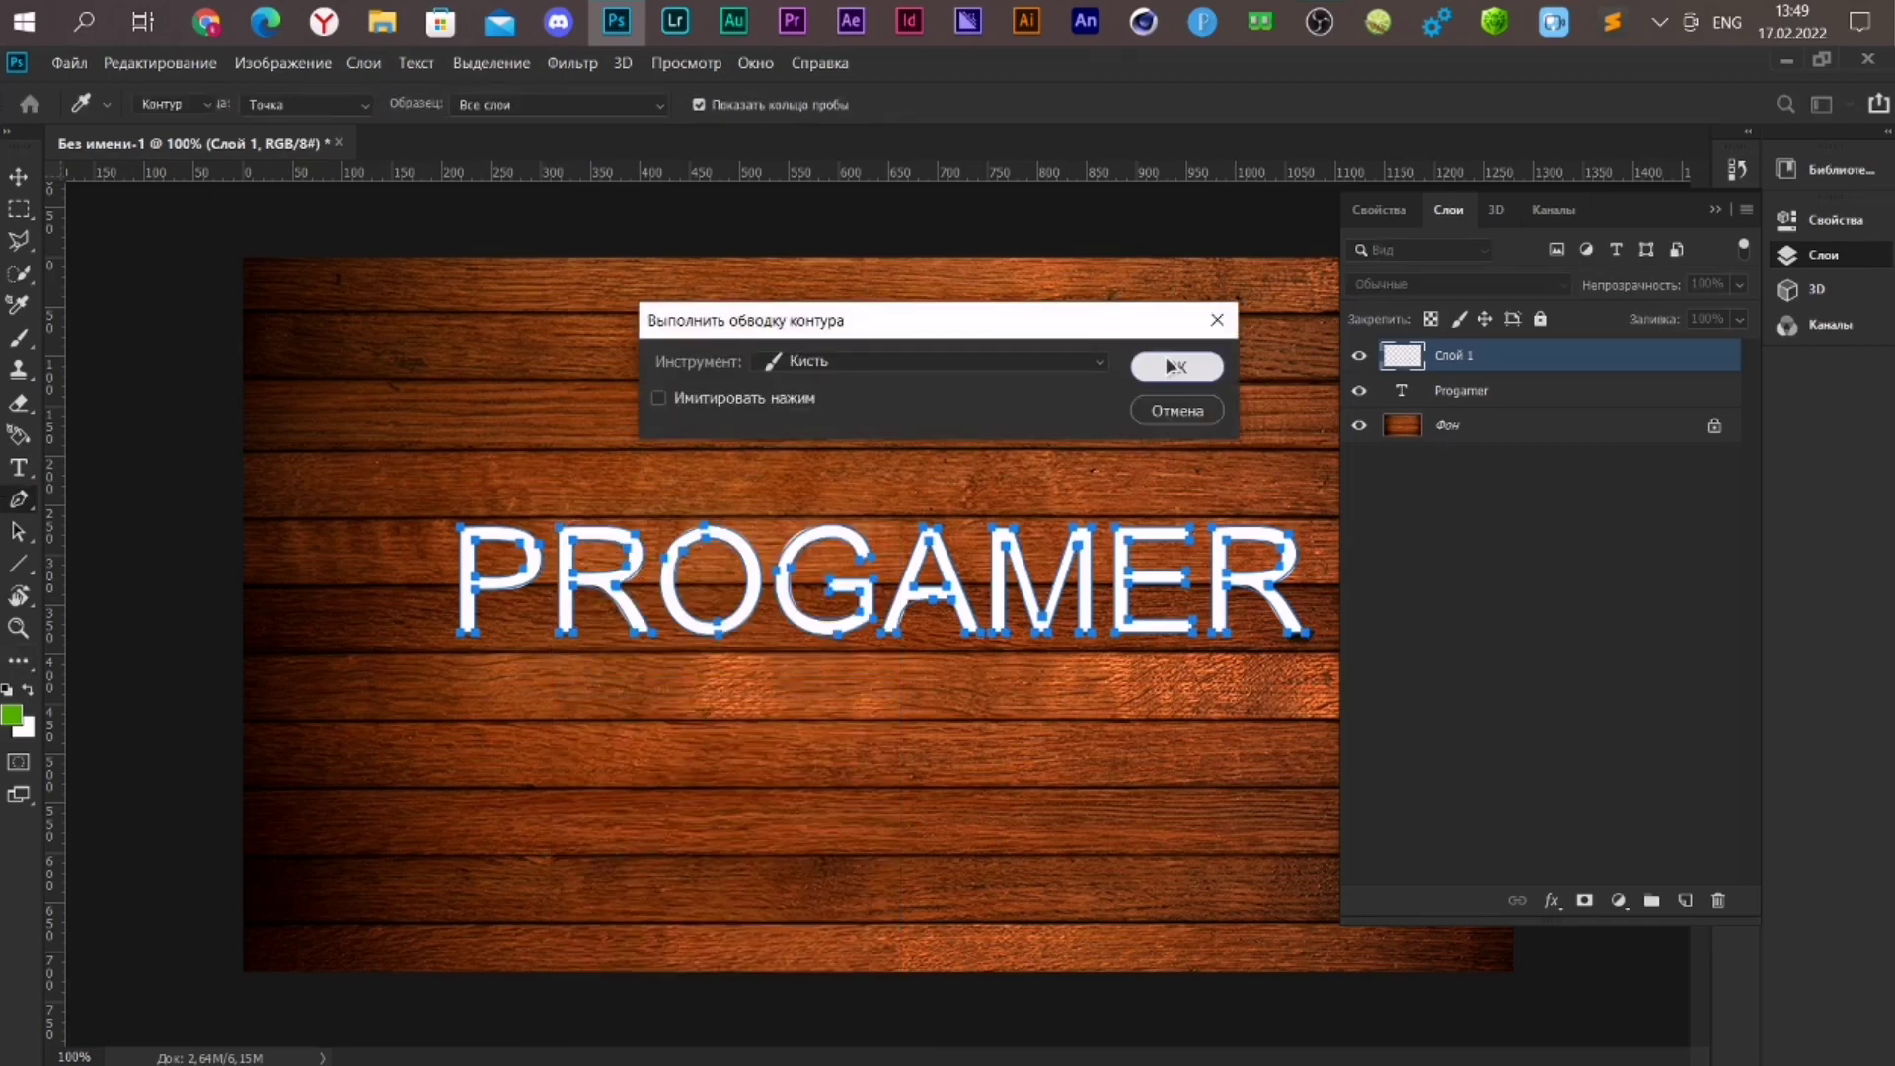
{"action": "left_click", "coordinate": [1167, 357]}
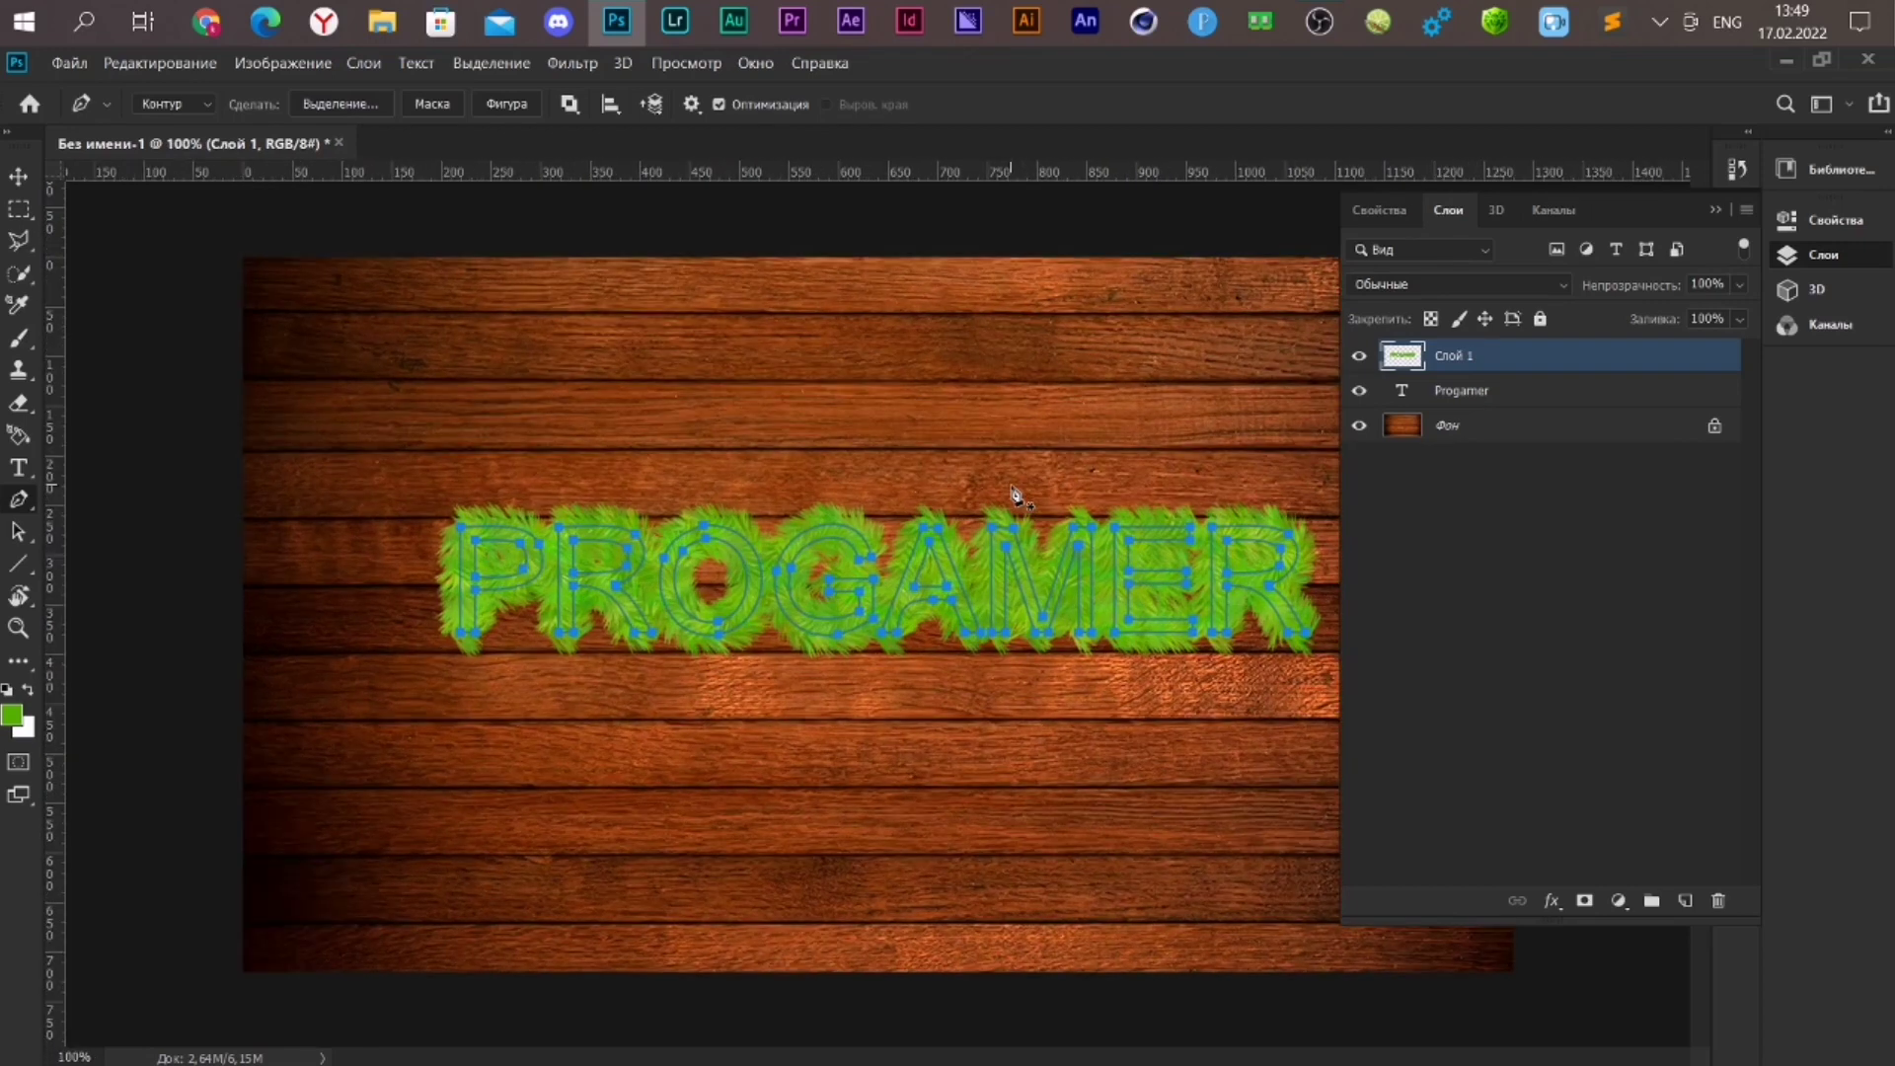
Undo the previous stroke and set the fir-needle brush to 25 px
{"action": "key", "text": "ctrl+z"}
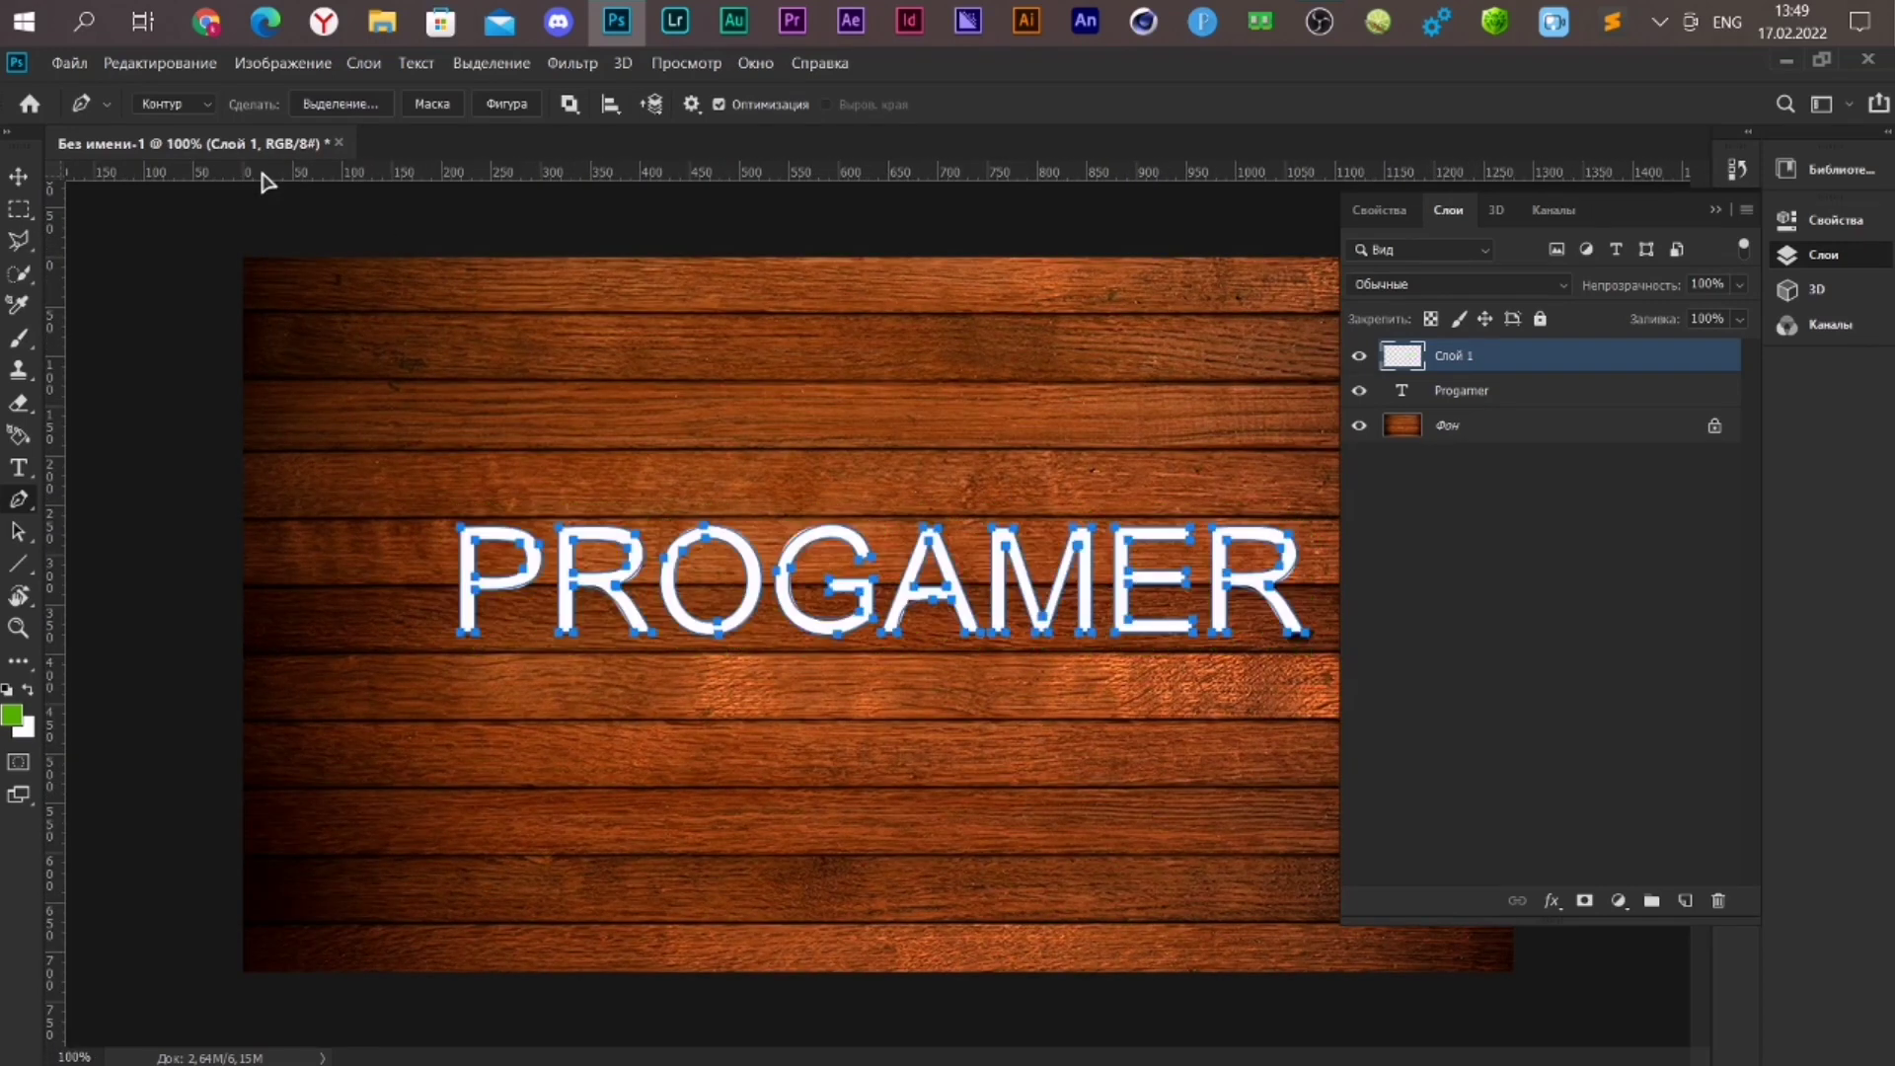
{"action": "left_click", "coordinate": [18, 336]}
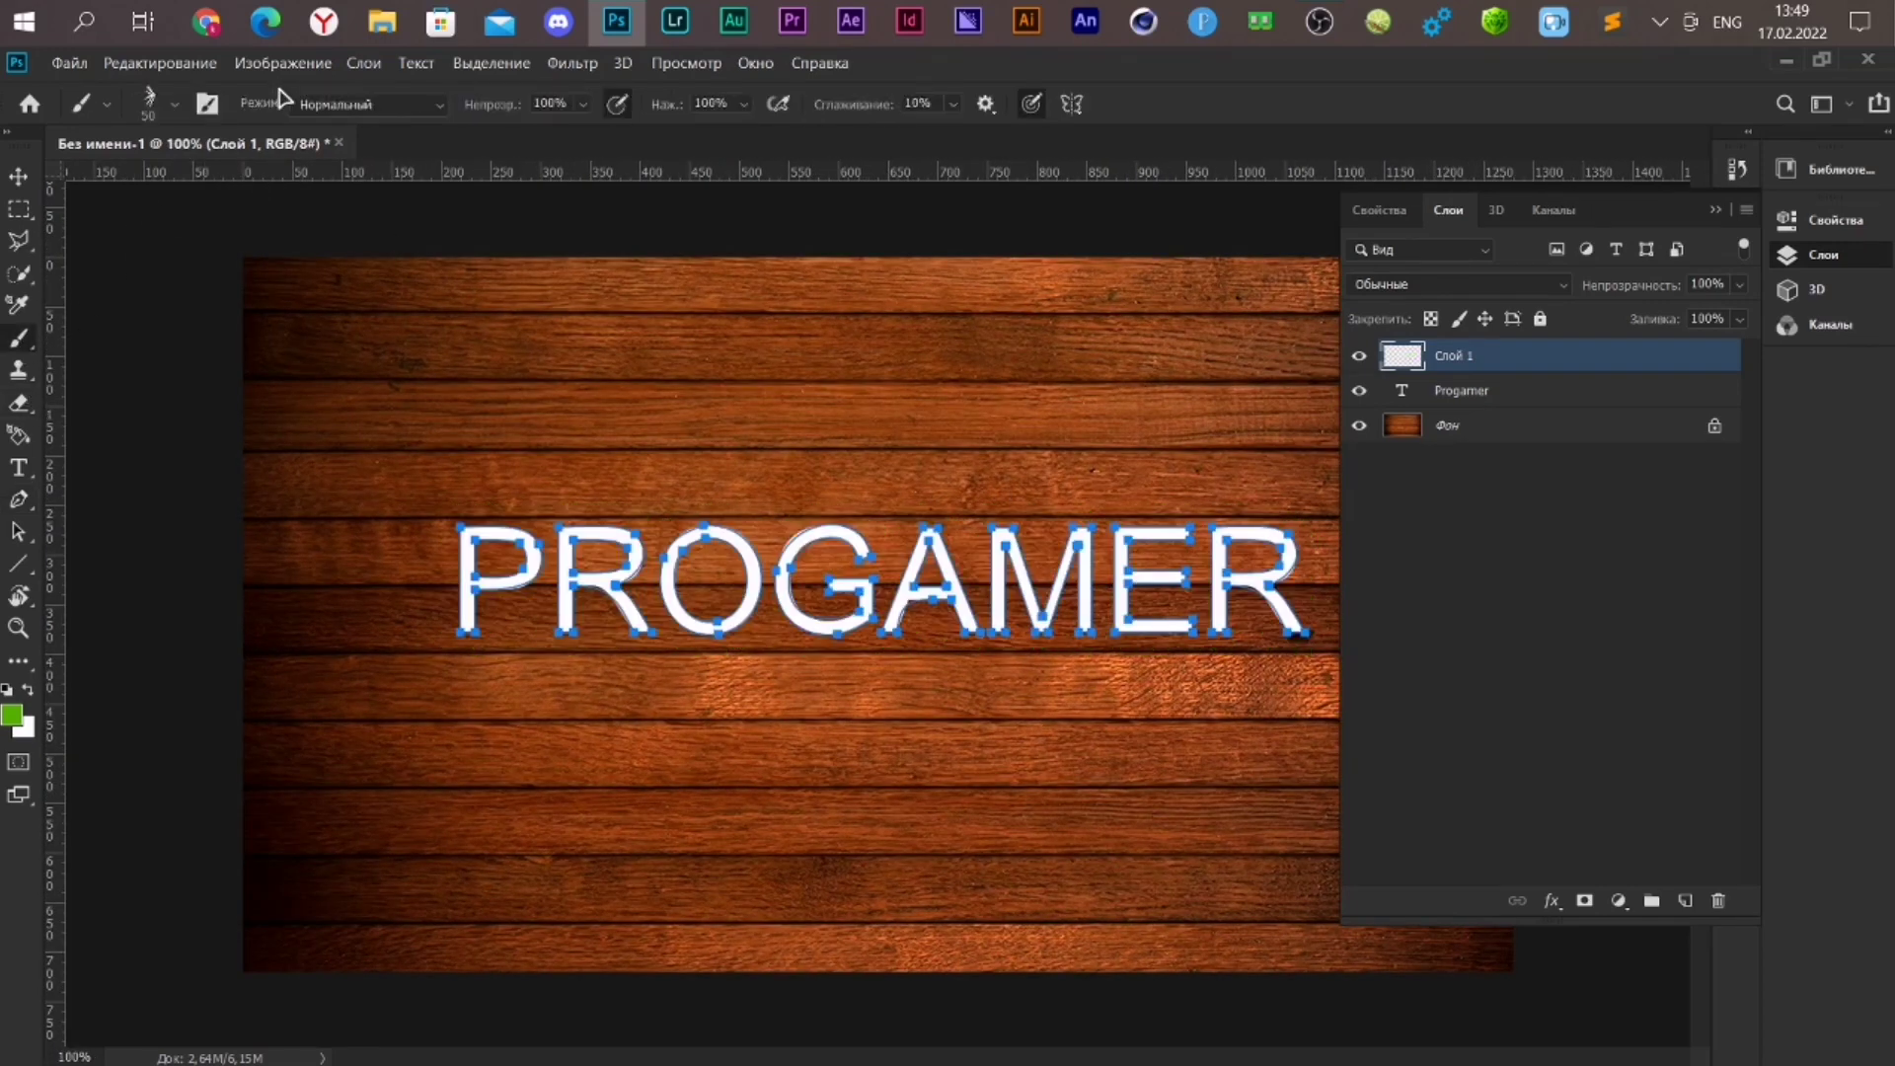
{"action": "left_click", "coordinate": [174, 107]}
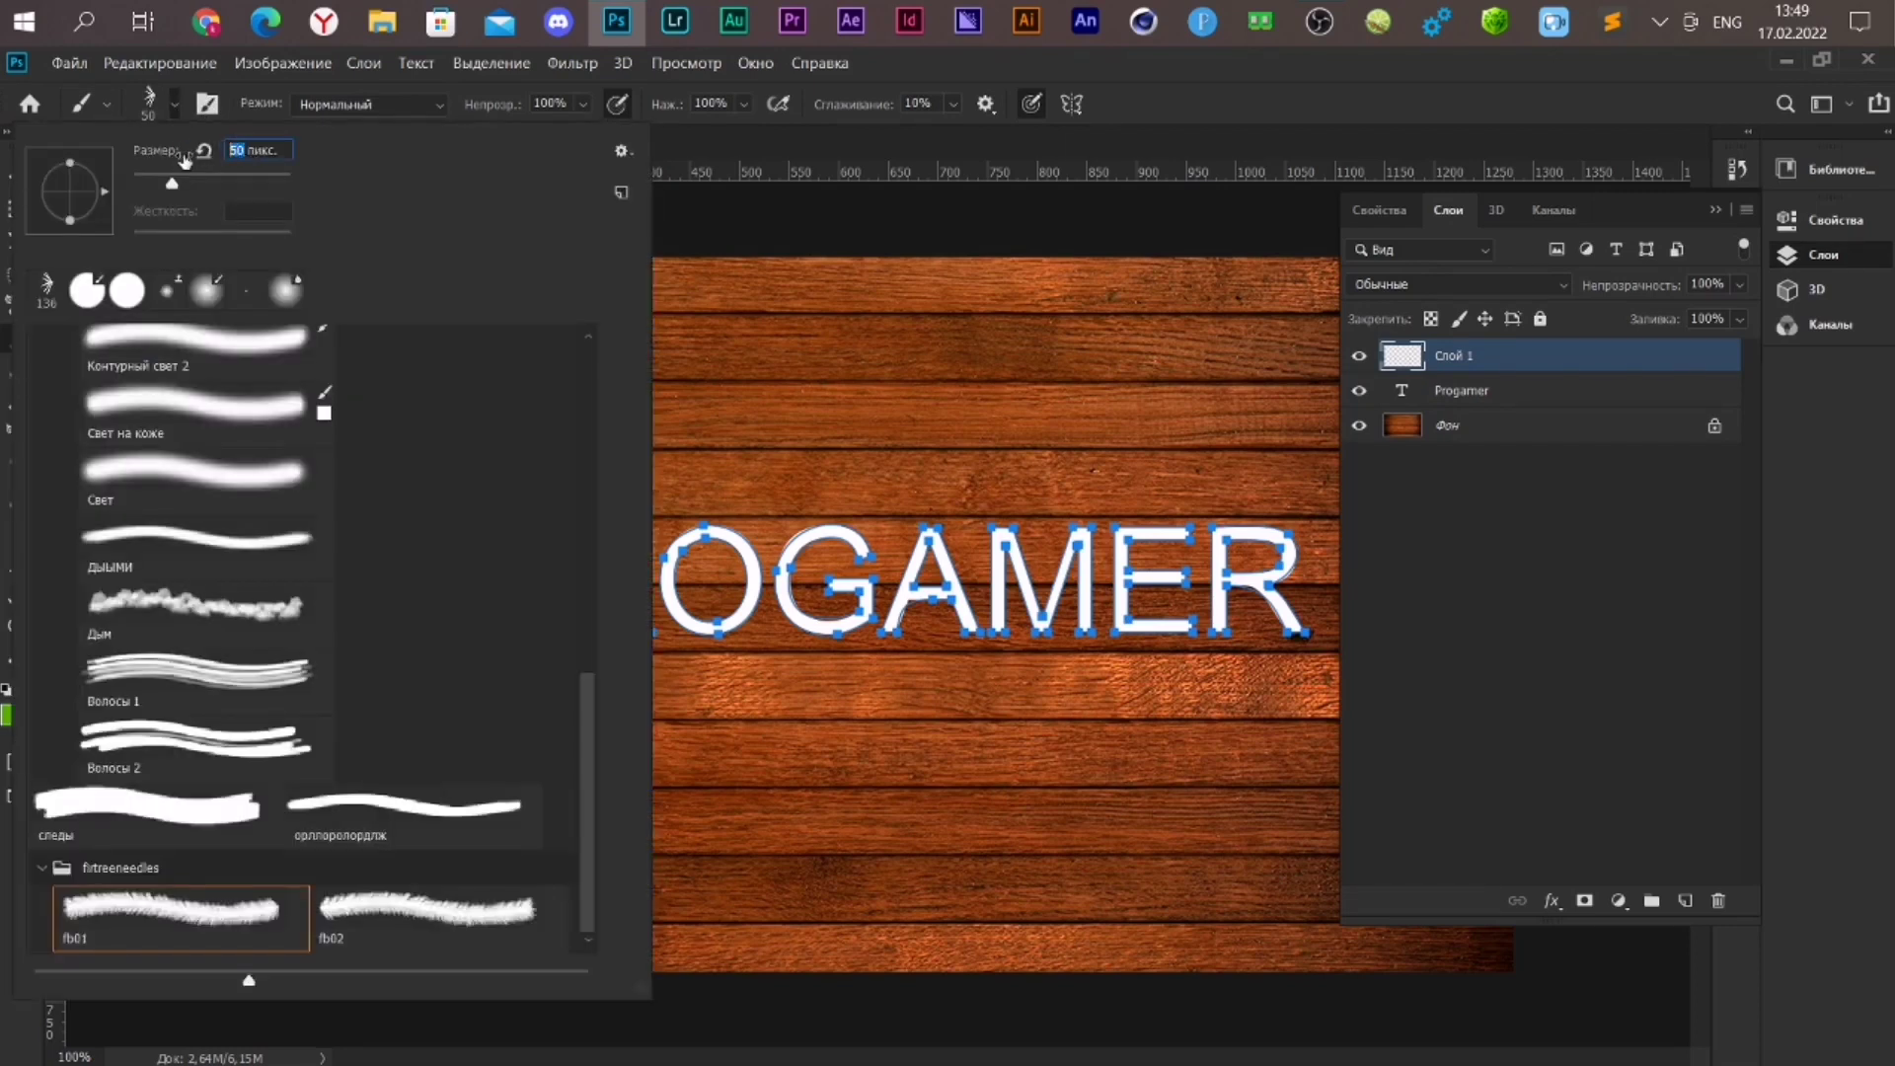
{"action": "type", "text": "25"}
{"action": "key", "text": "Return"}
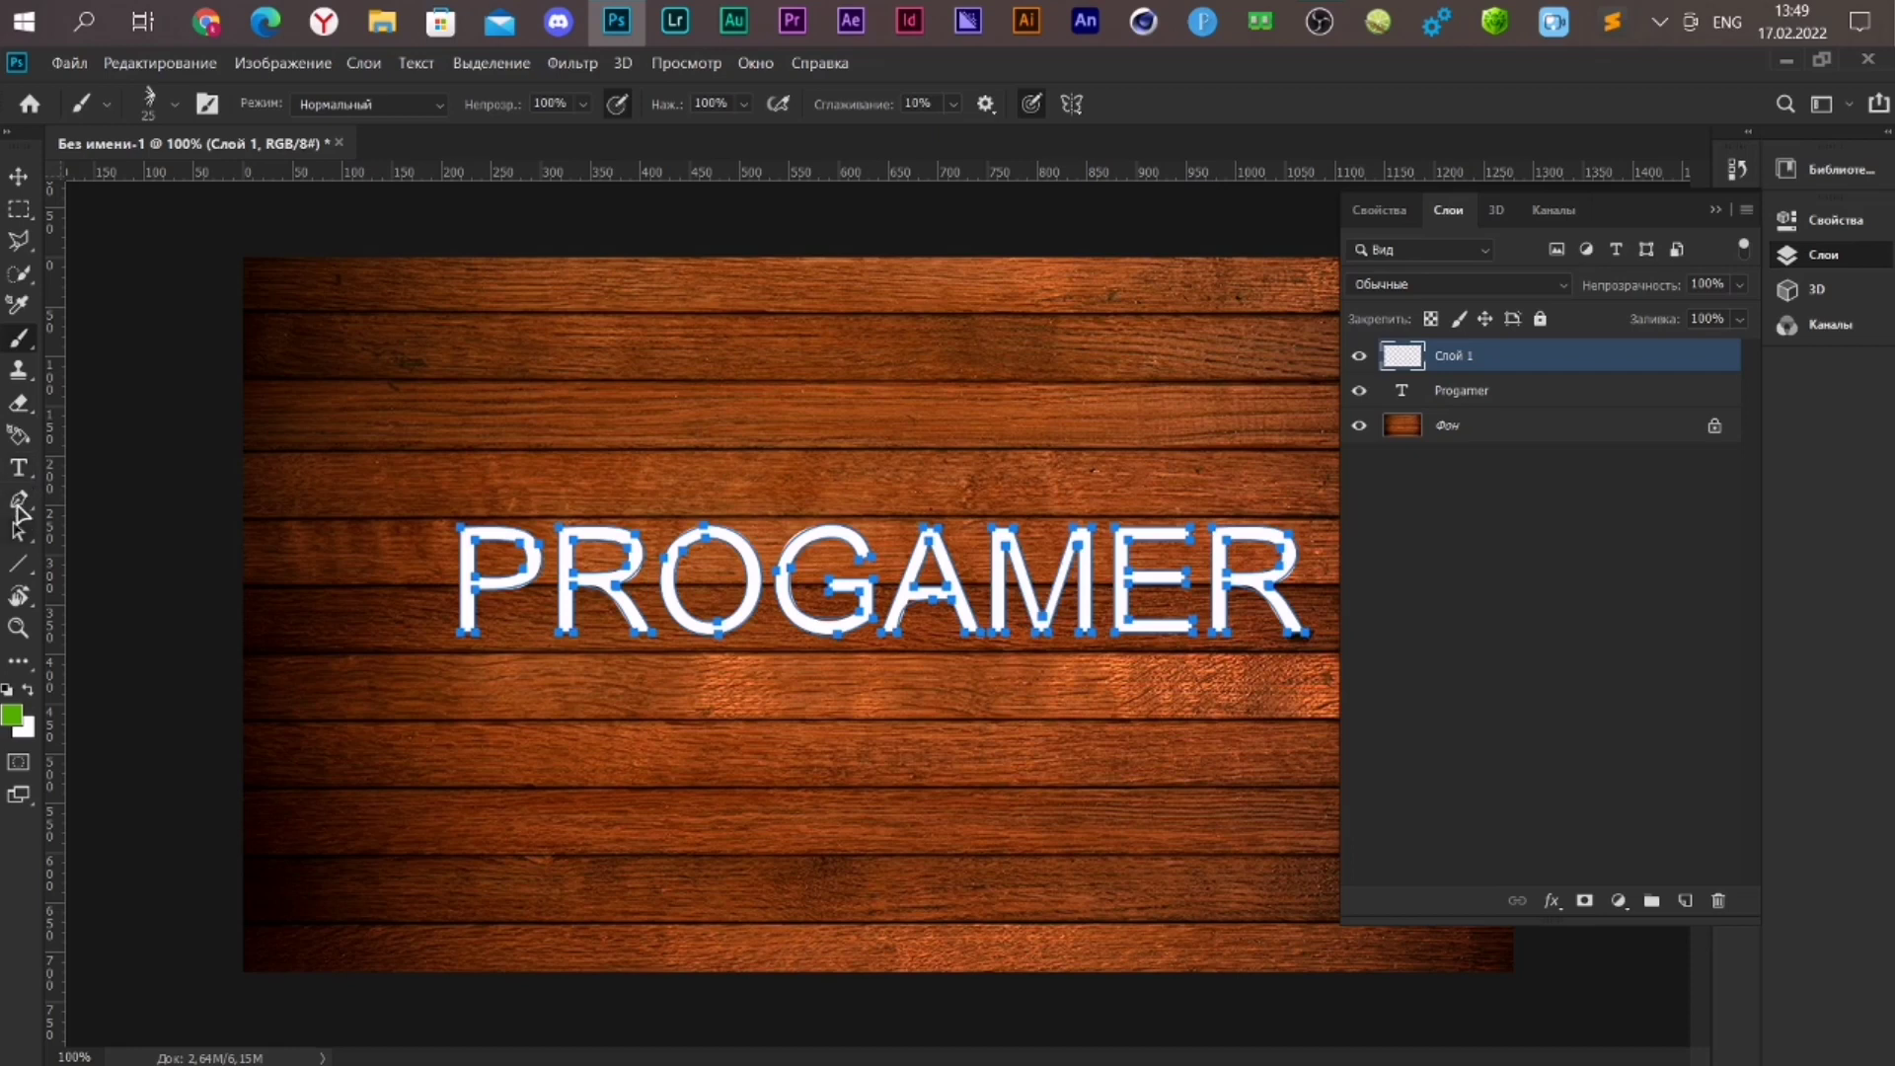
Stroke the PROGAMER work path with the 25 px fir-needle brush
{"action": "left_click", "coordinate": [18, 498]}
{"action": "right_click", "coordinate": [656, 556]}
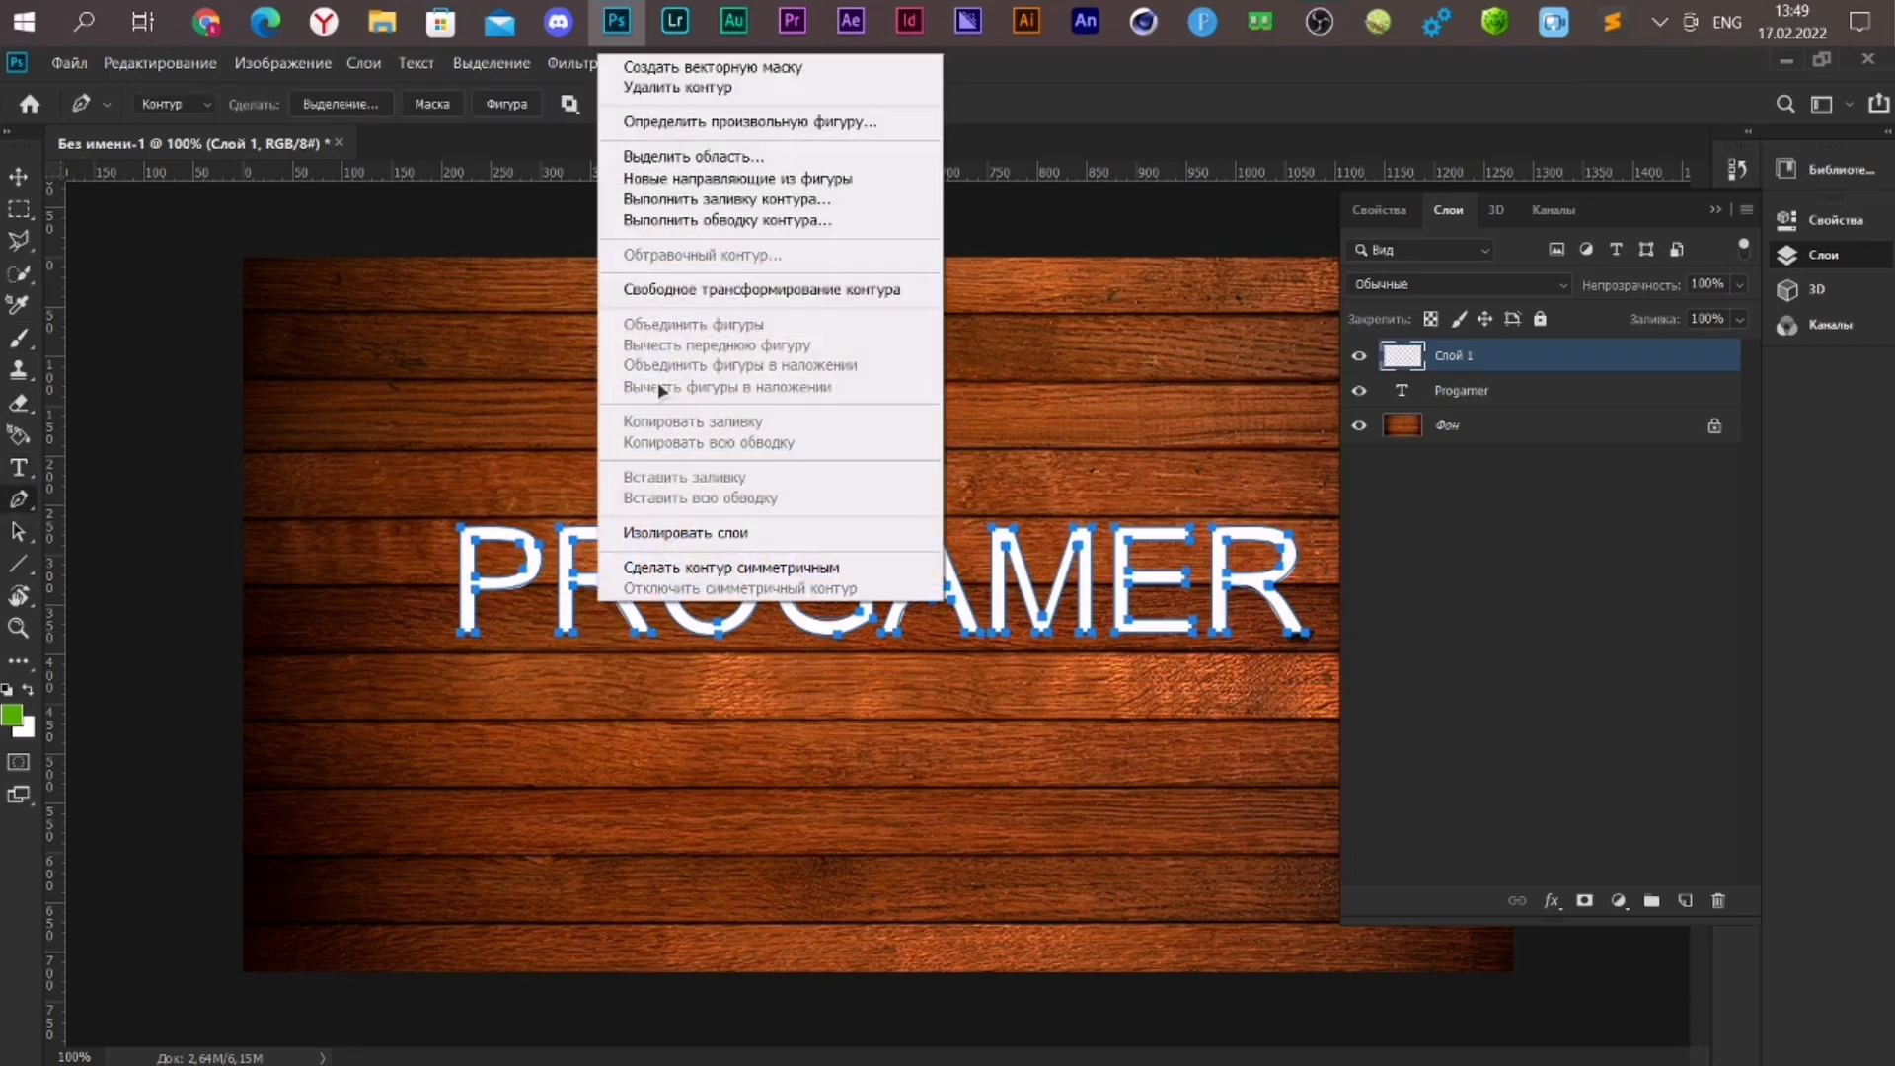
{"action": "right_click", "coordinate": [577, 590]}
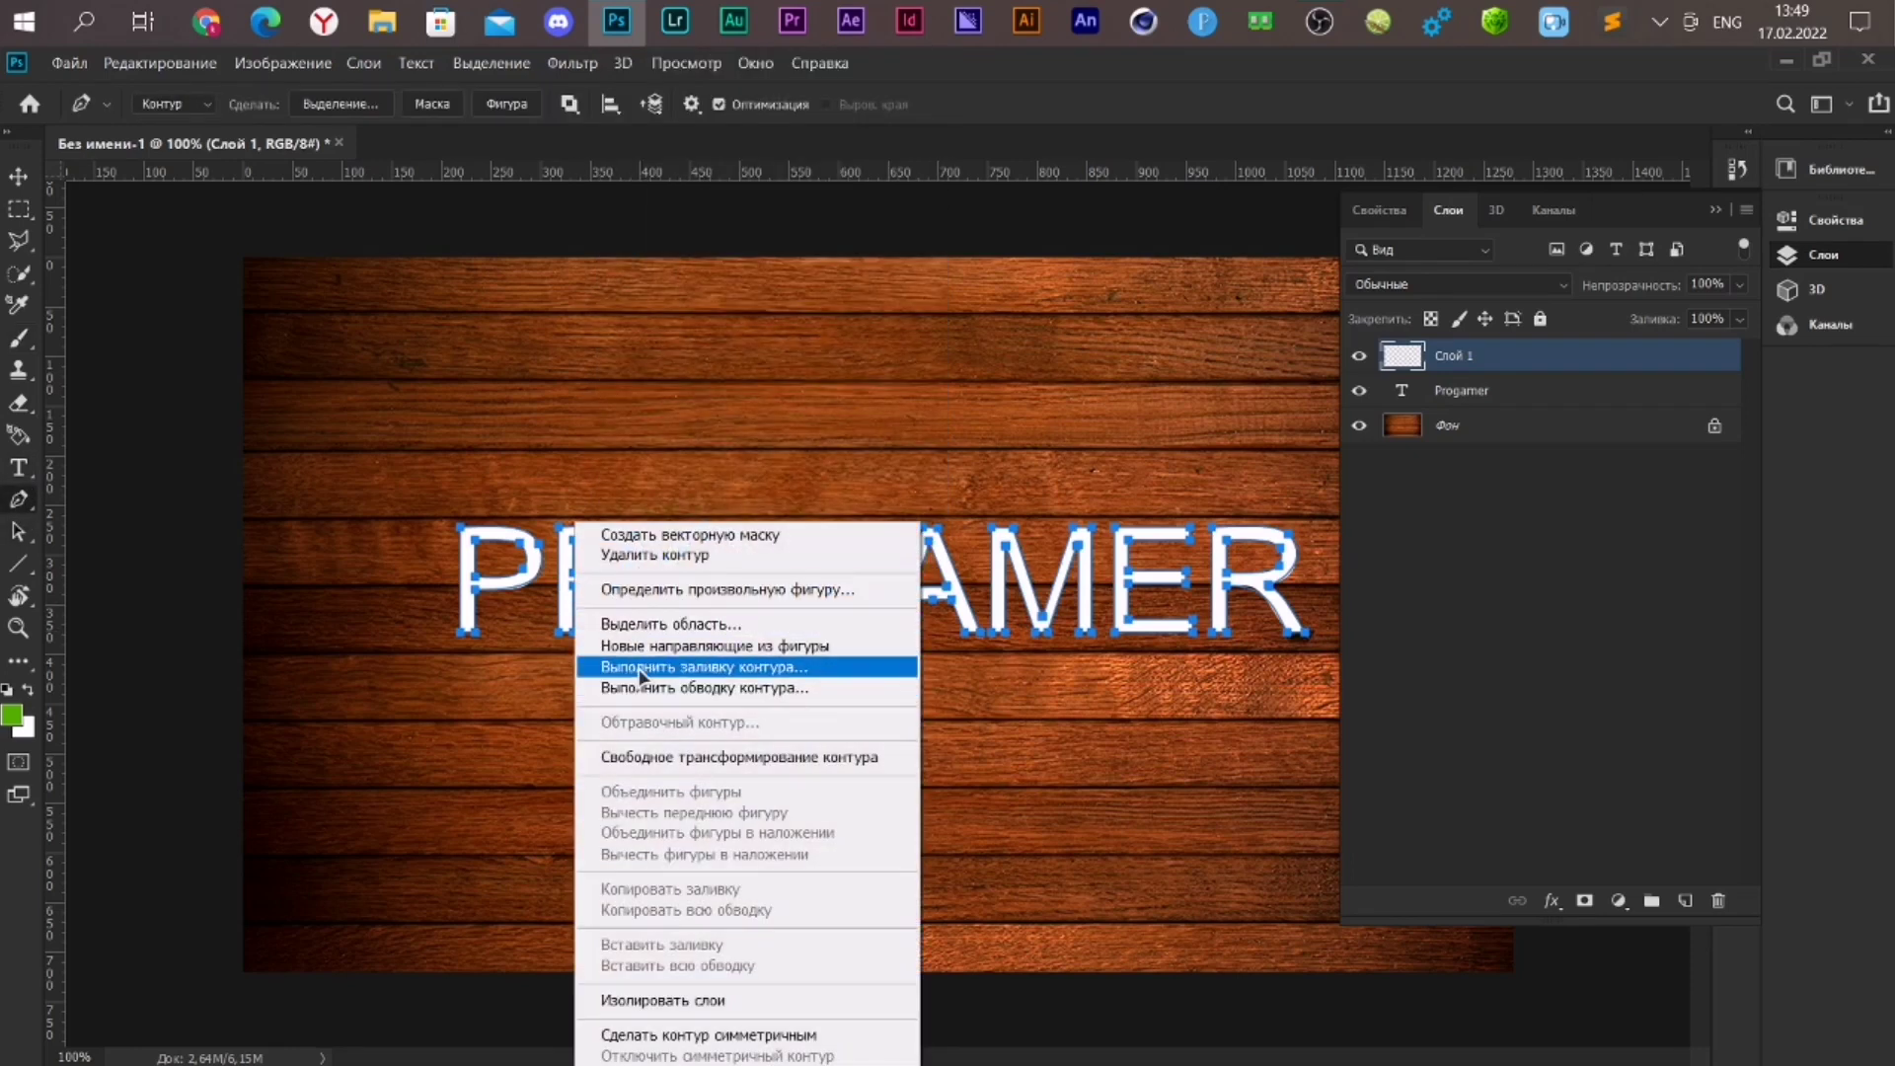
{"action": "left_click", "coordinate": [644, 688]}
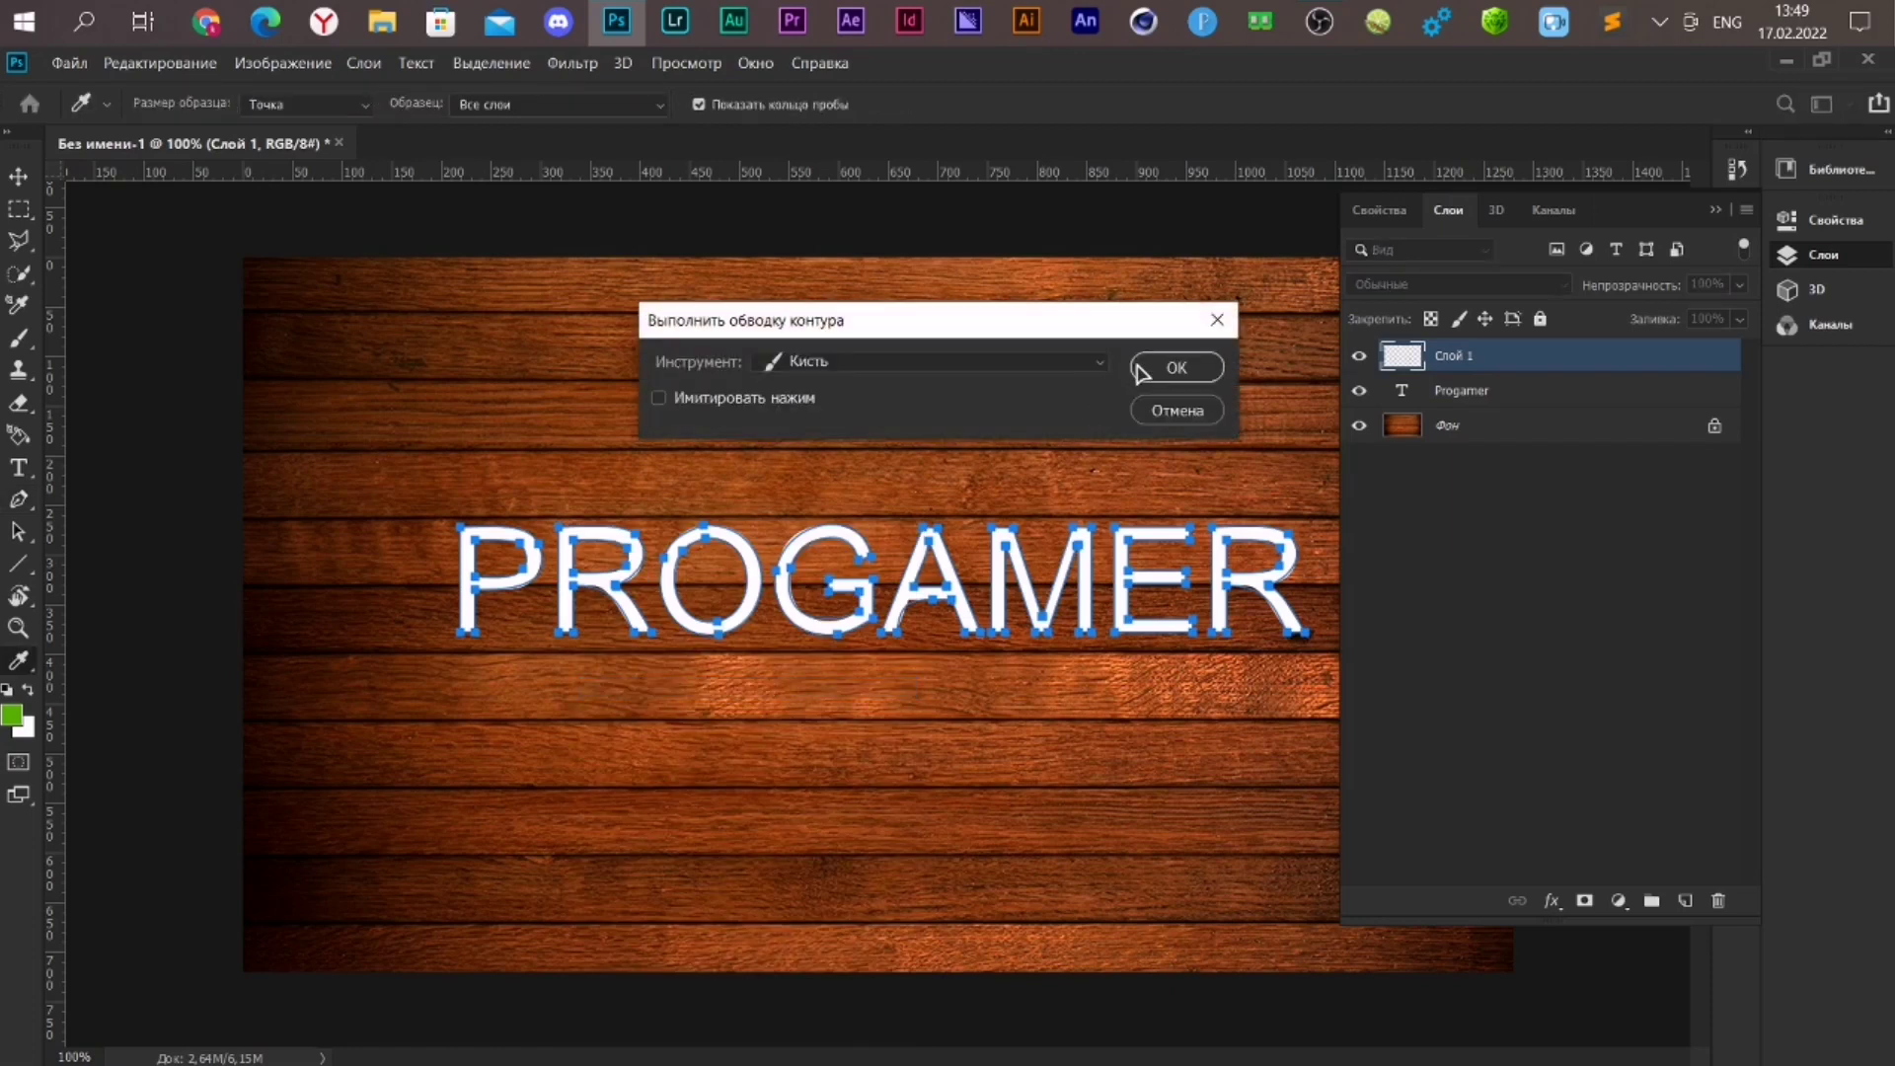
{"action": "left_click", "coordinate": [1145, 370]}
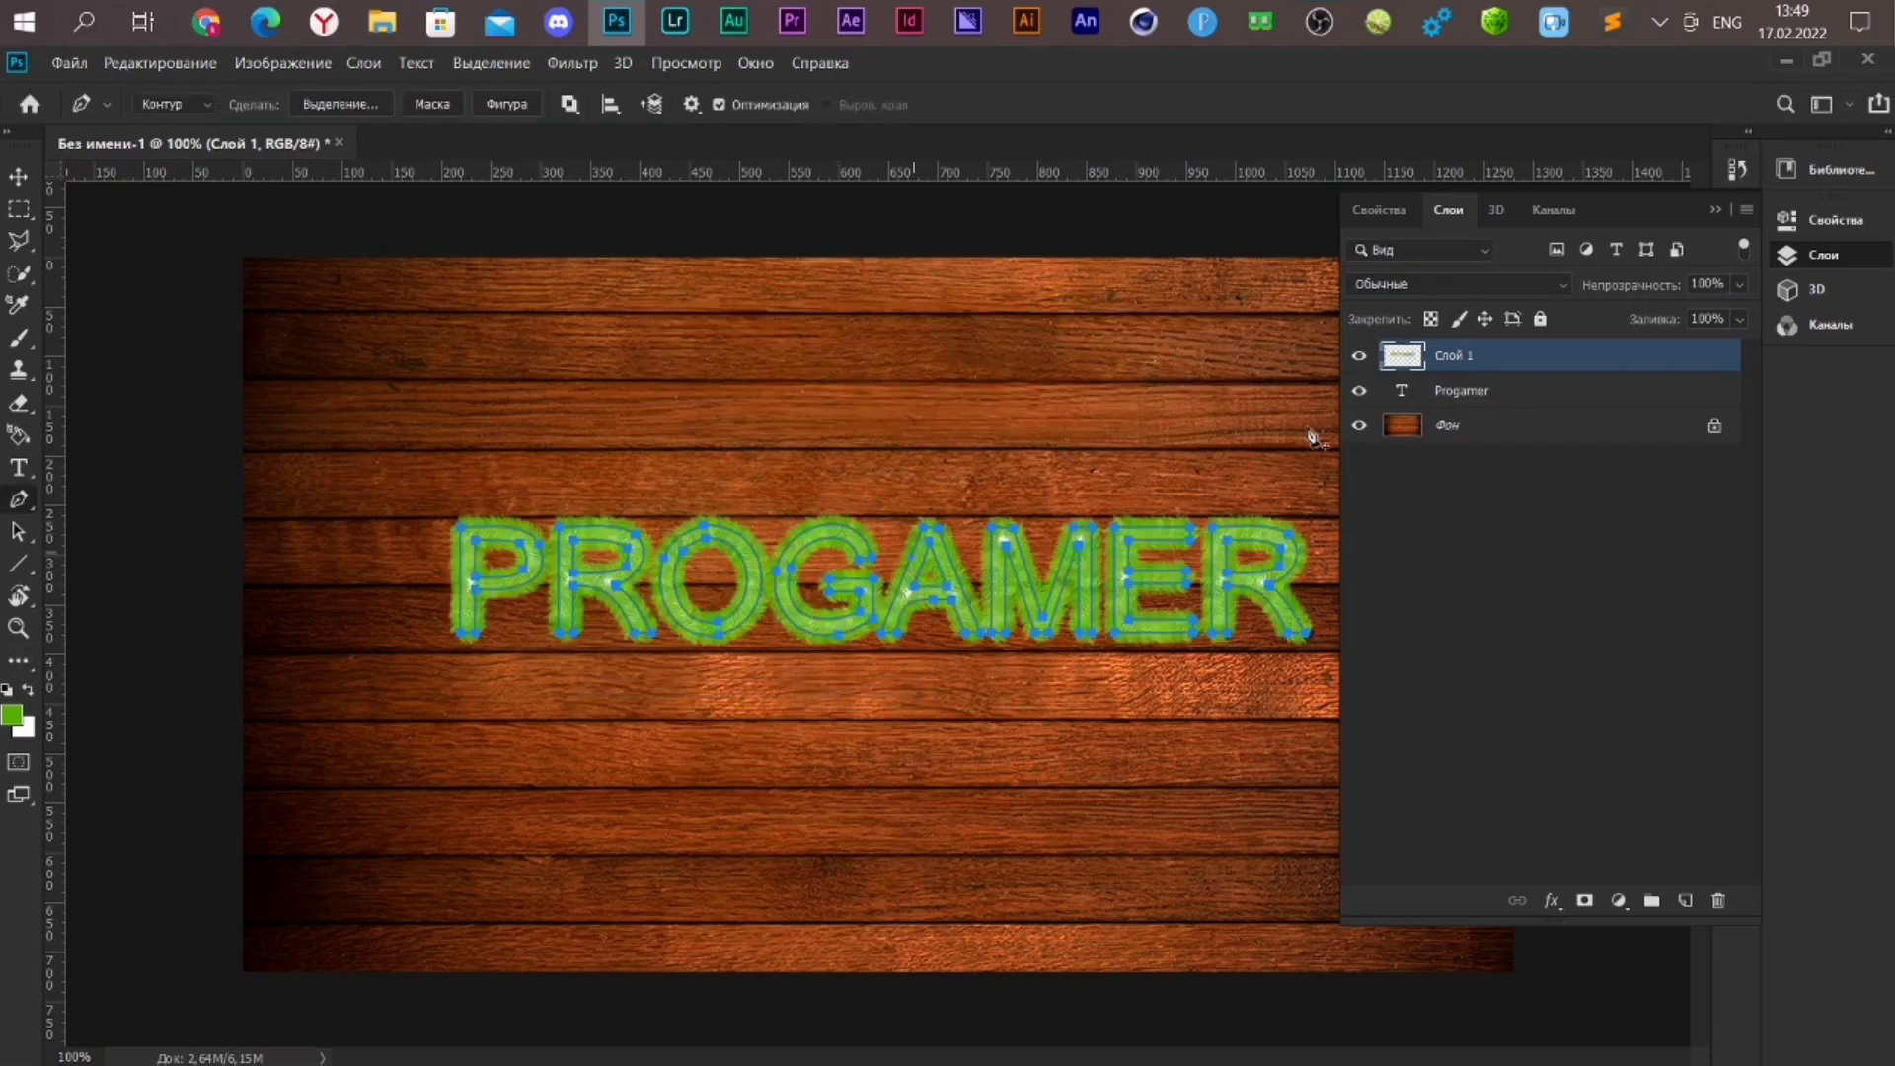
Hide the original Progamer text layer and delete the work path
{"action": "left_click", "coordinate": [1361, 391]}
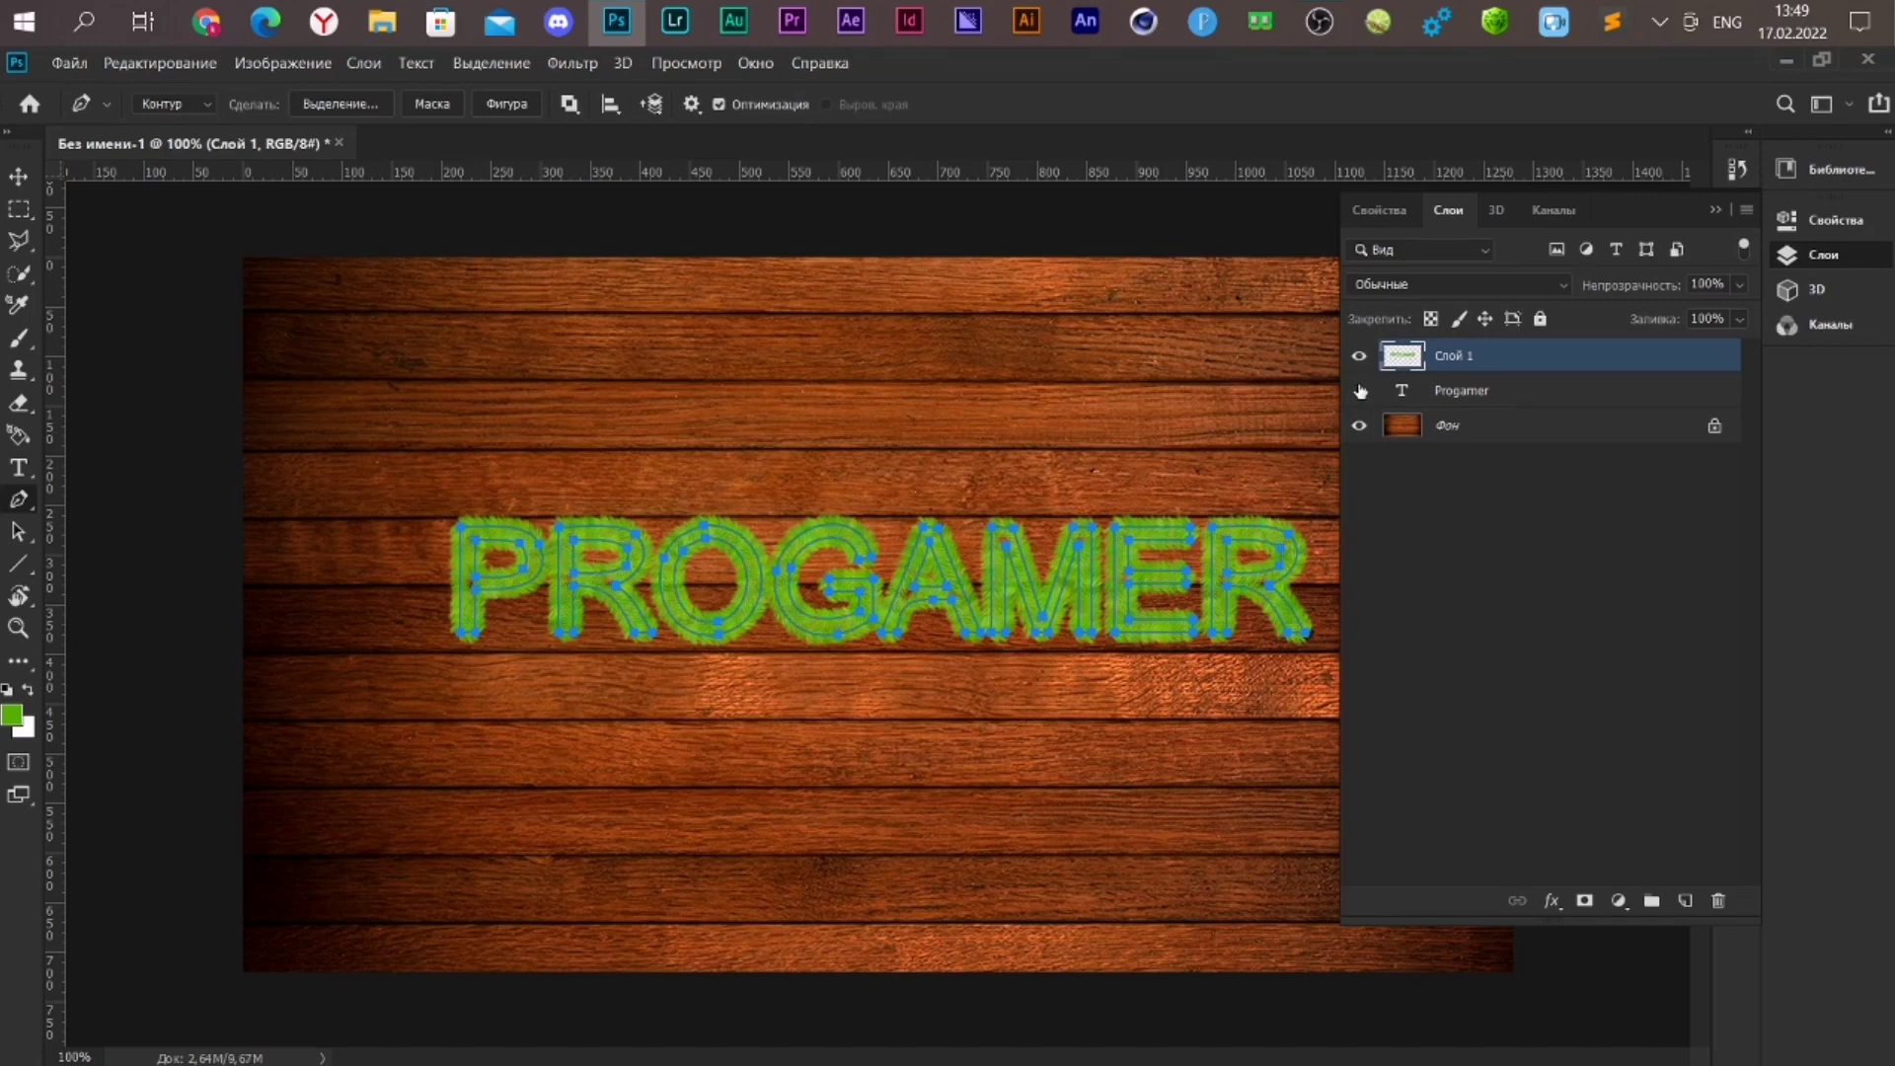
{"action": "key", "text": "v"}
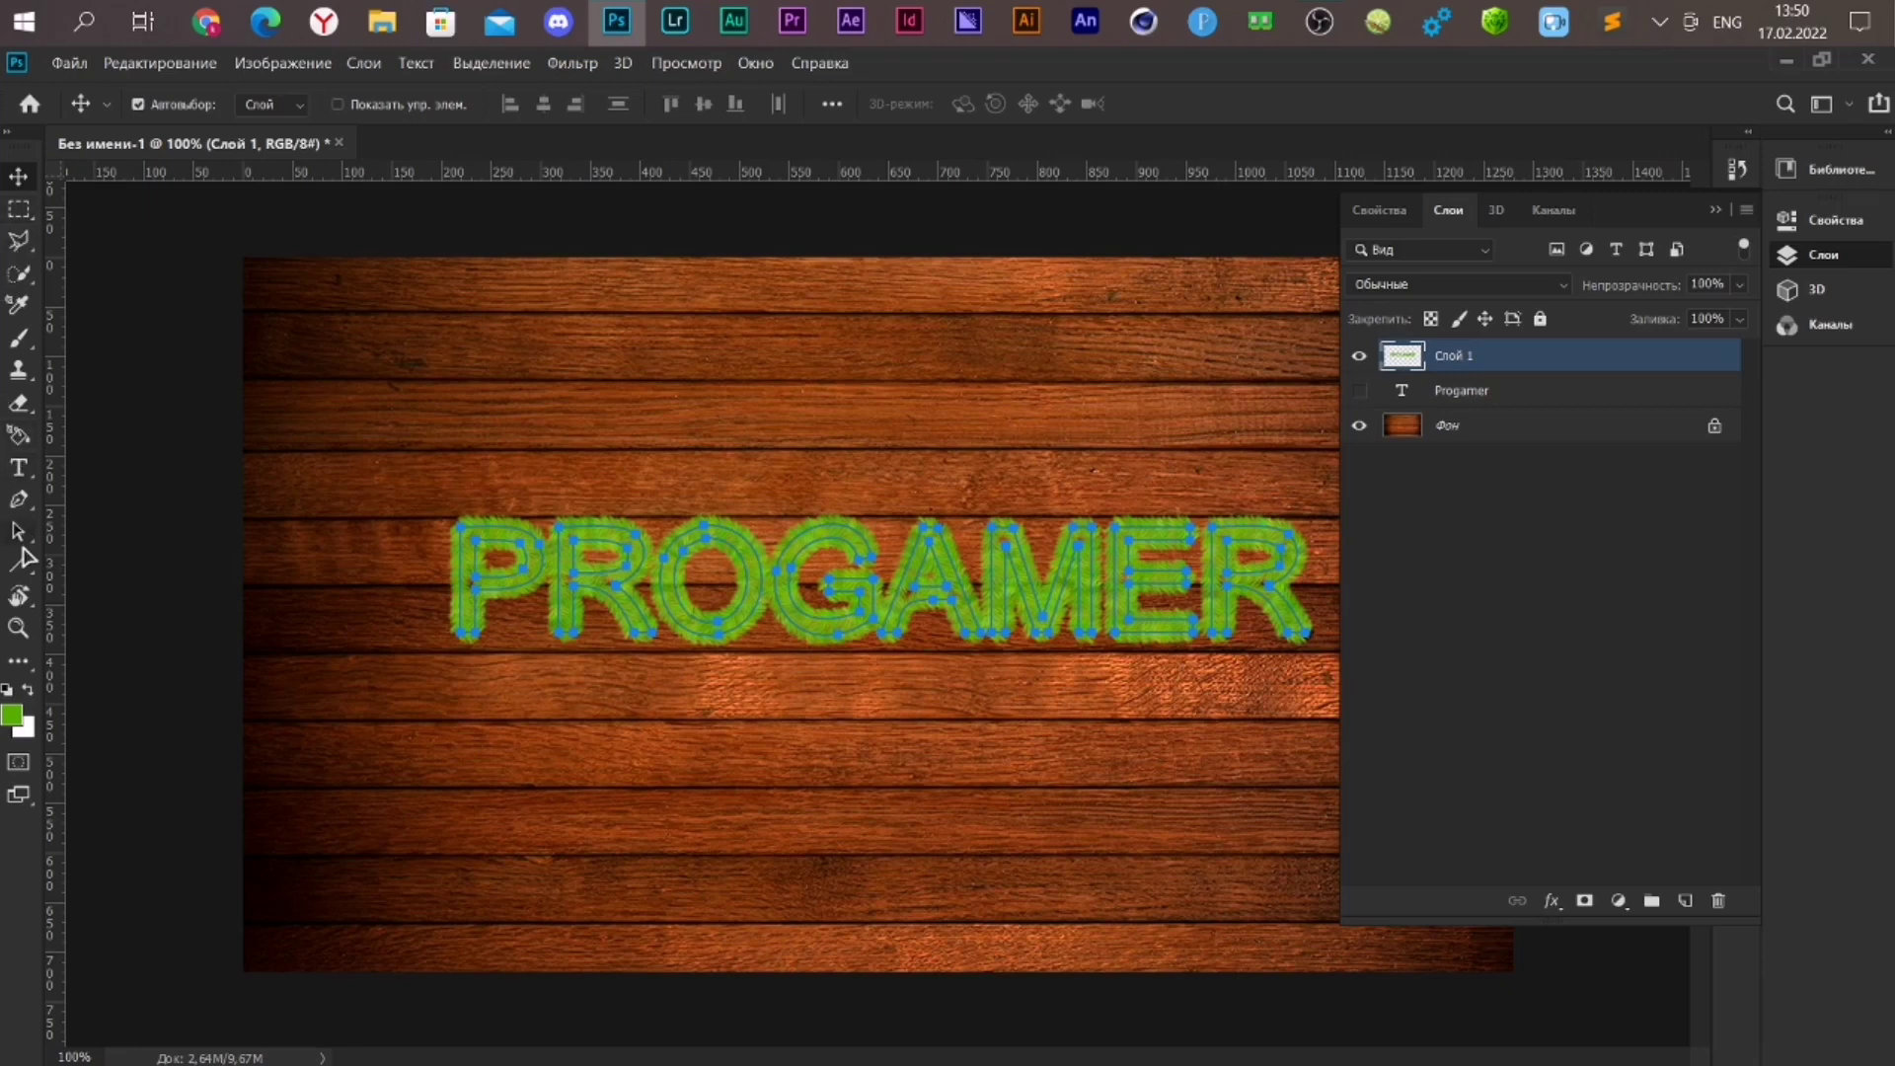
{"action": "left_click", "coordinate": [18, 499]}
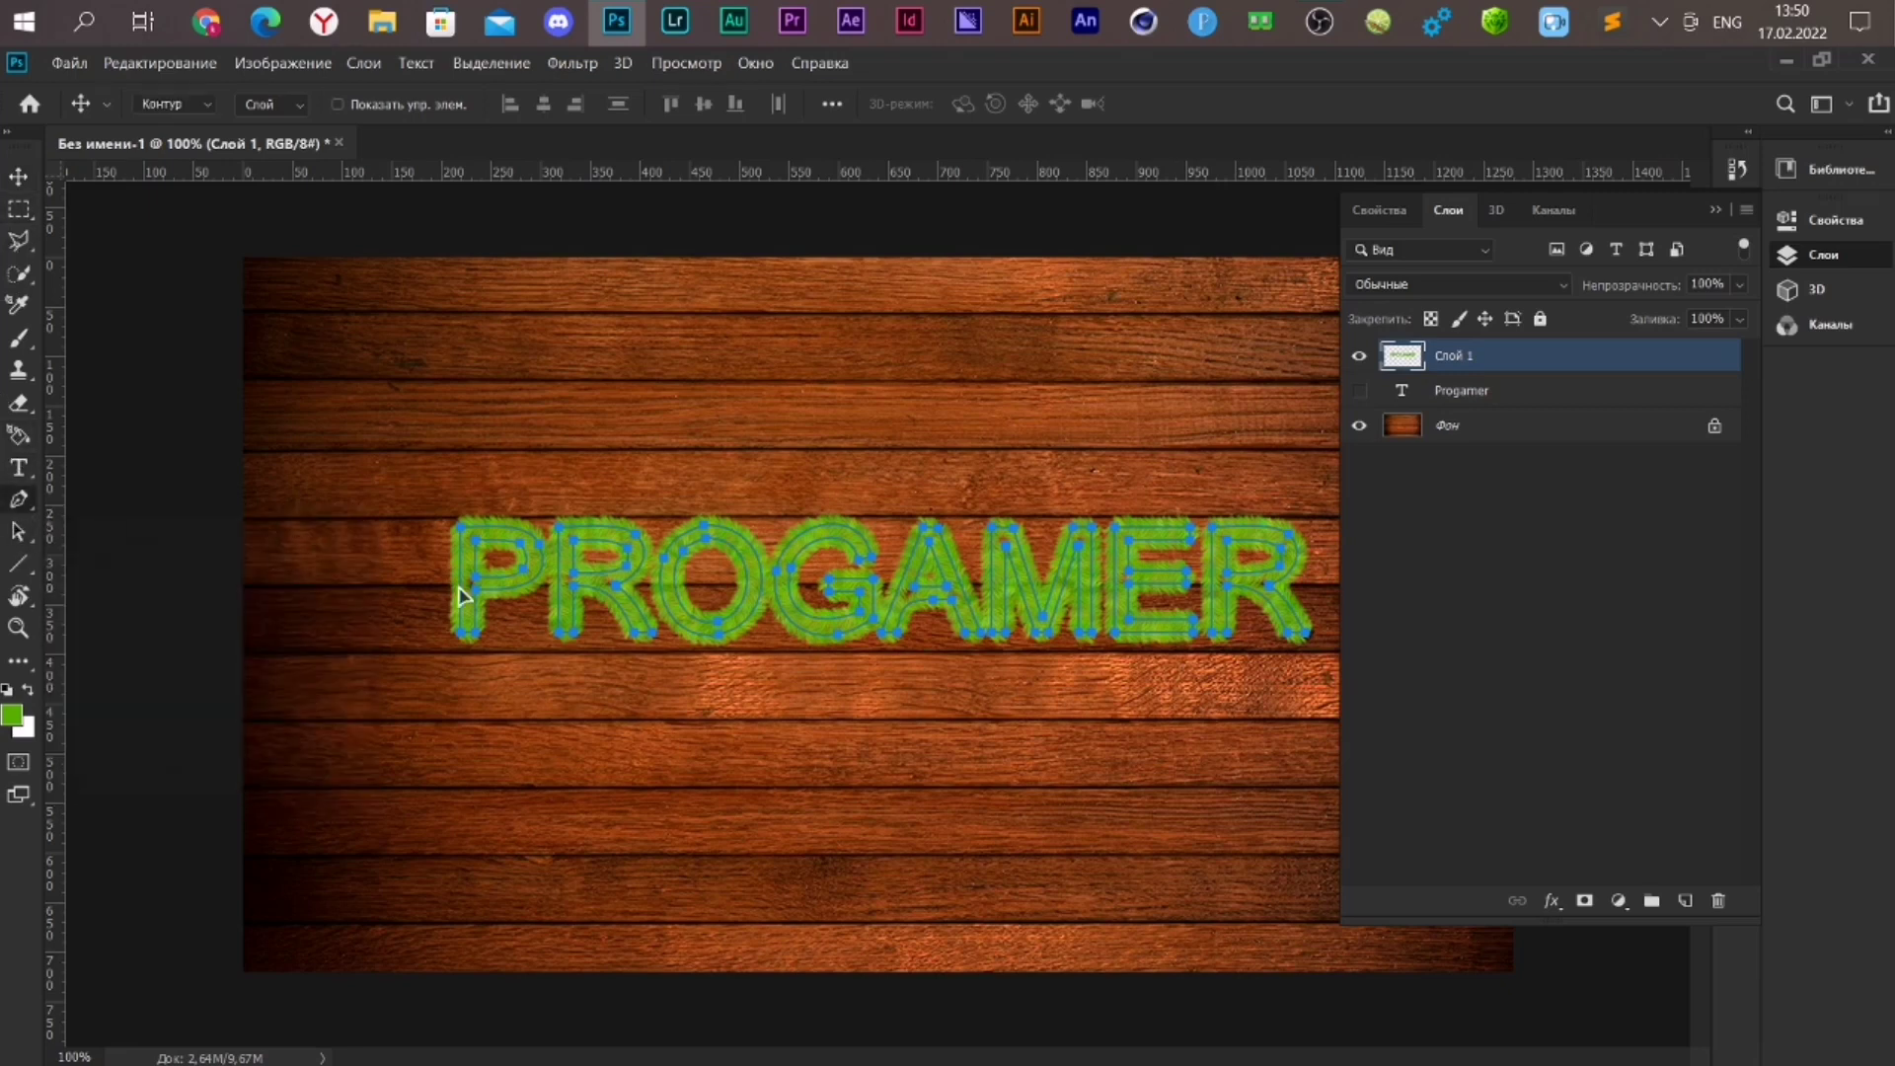
{"action": "right_click", "coordinate": [654, 634]}
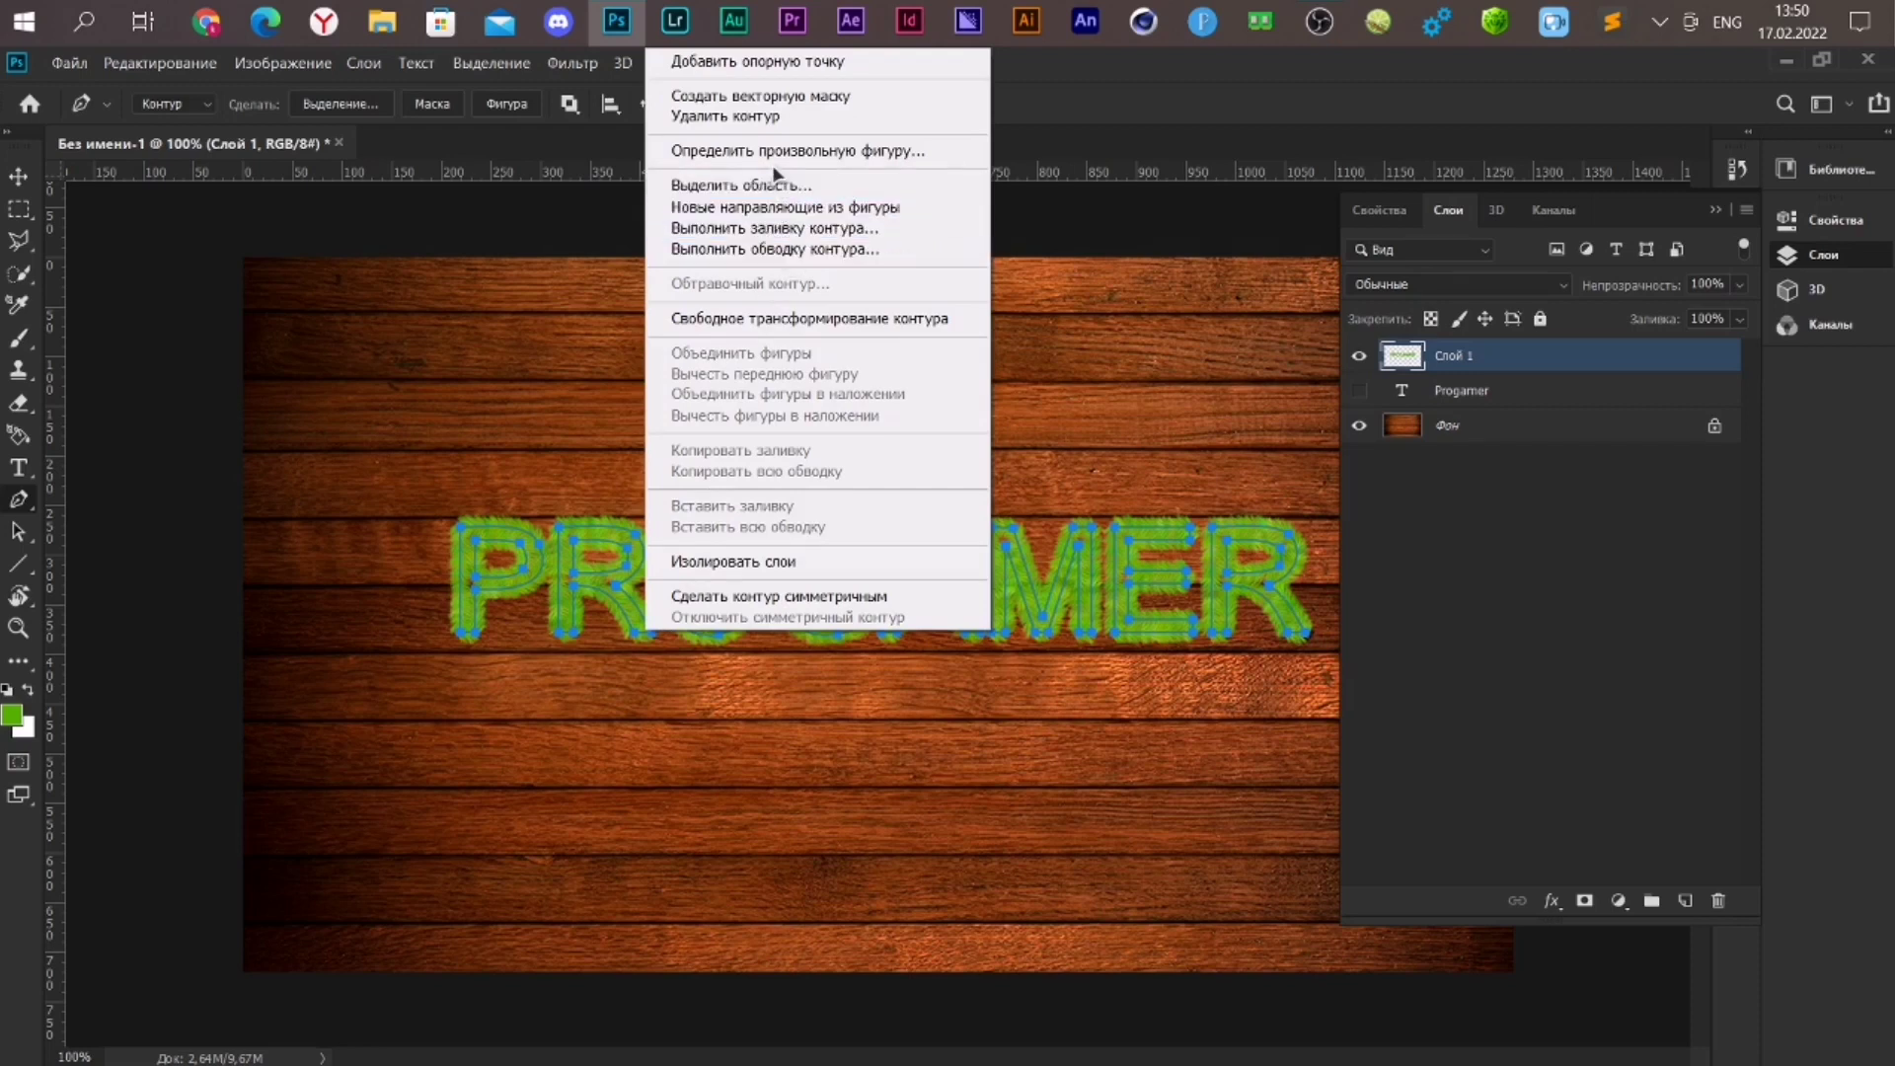
{"action": "left_click", "coordinate": [776, 117]}
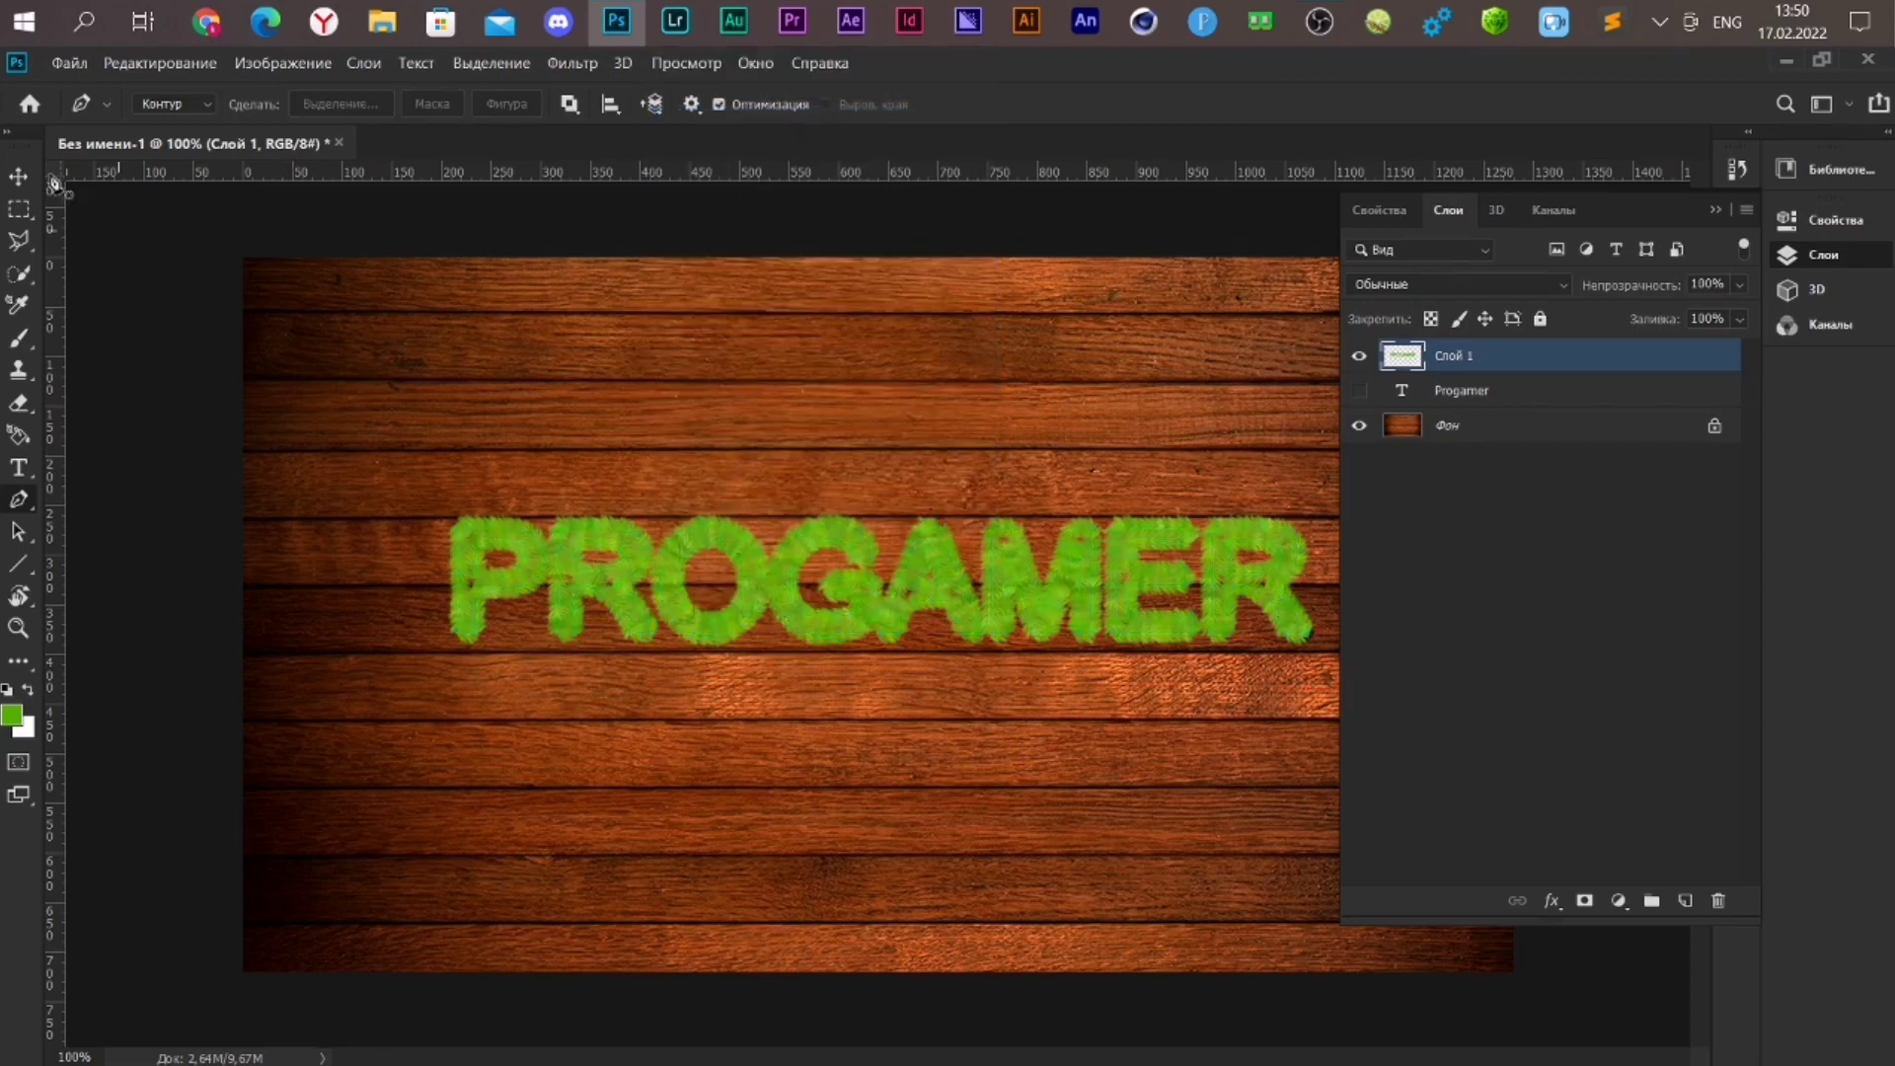
Zoom to inspect the lettering, check its edge distances, and collapse the Layers panel
{"action": "left_click", "coordinate": [18, 176]}
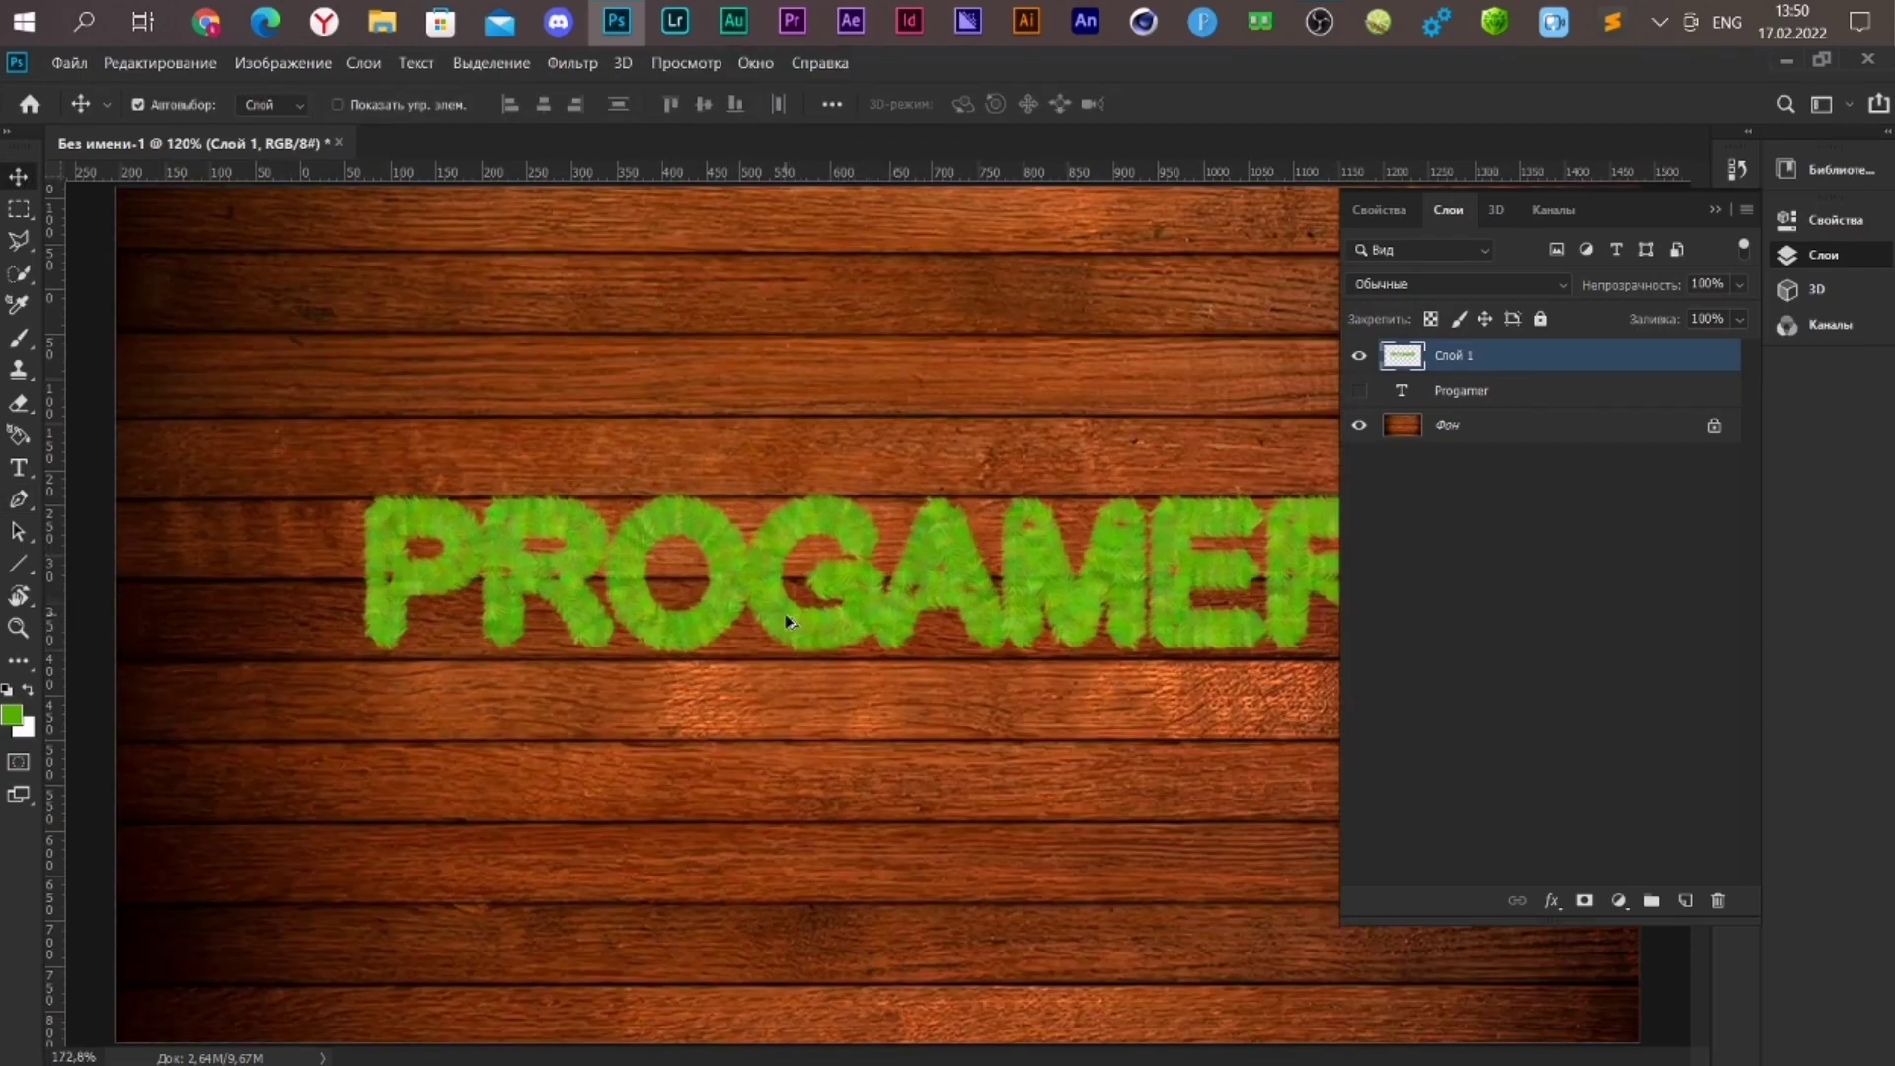
{"action": "scroll", "coordinate": [790, 593], "scroll_direction": "up", "scroll_amount": 5}
{"action": "scroll", "coordinate": [1062, 523], "scroll_direction": "down", "scroll_amount": 2}
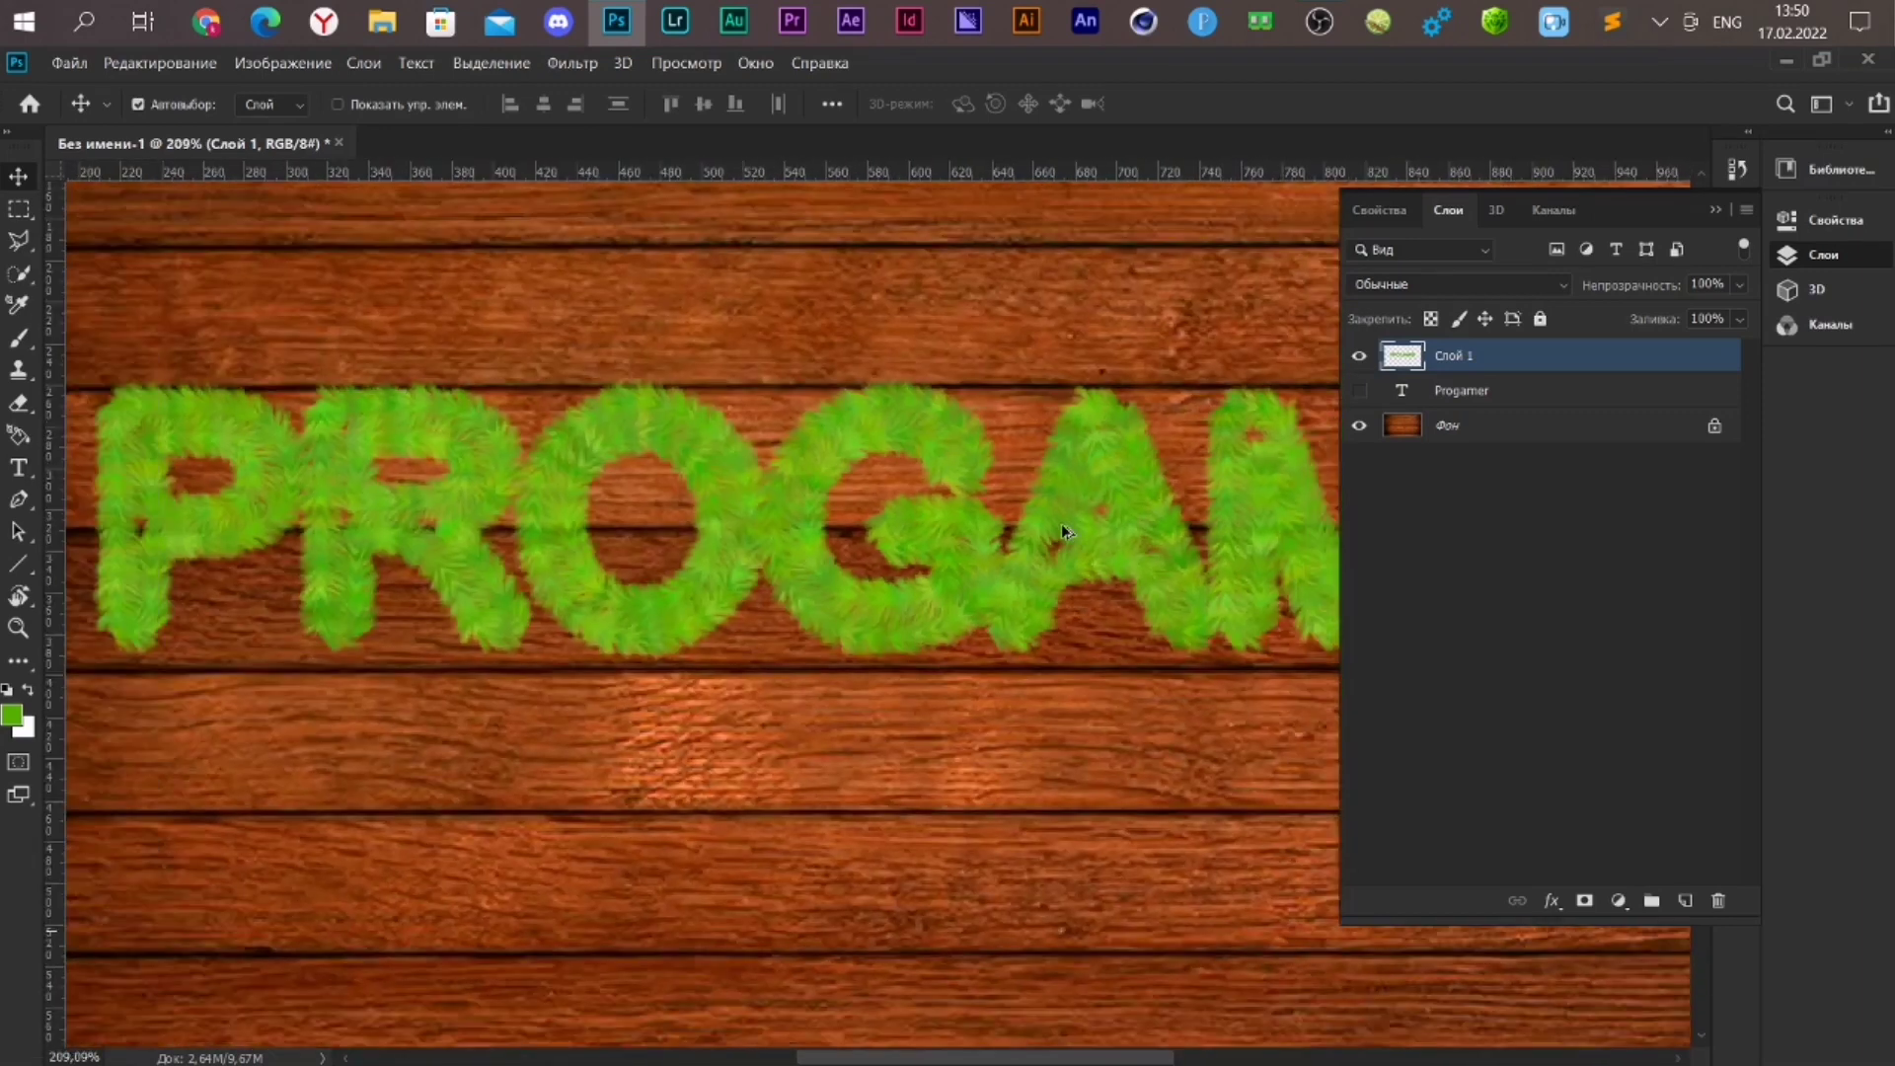
{"action": "scroll", "coordinate": [1062, 523], "scroll_direction": "down", "scroll_amount": 2}
{"action": "scroll", "coordinate": [859, 538], "scroll_direction": "down", "scroll_amount": 1}
{"action": "scroll", "coordinate": [859, 541], "scroll_direction": "down", "scroll_amount": 1}
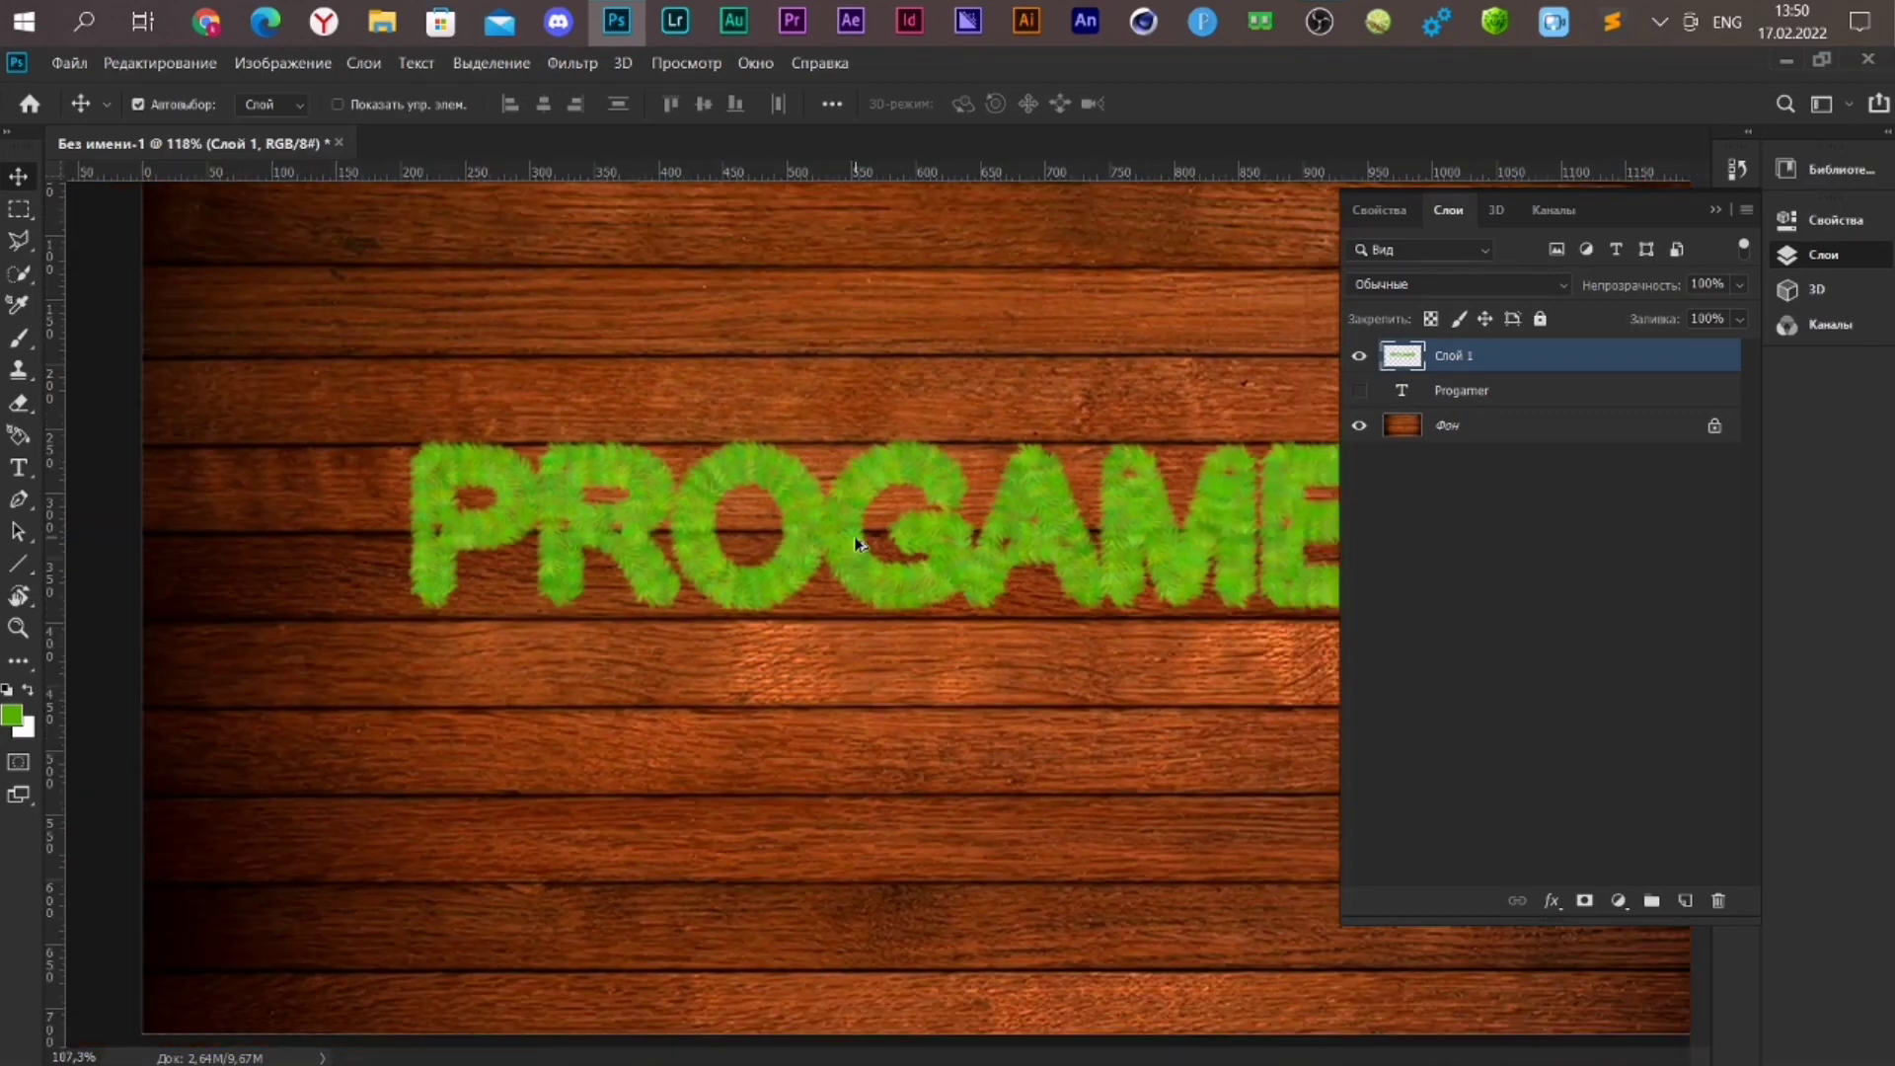
{"action": "scroll", "coordinate": [859, 542], "scroll_direction": "down", "scroll_amount": 1}
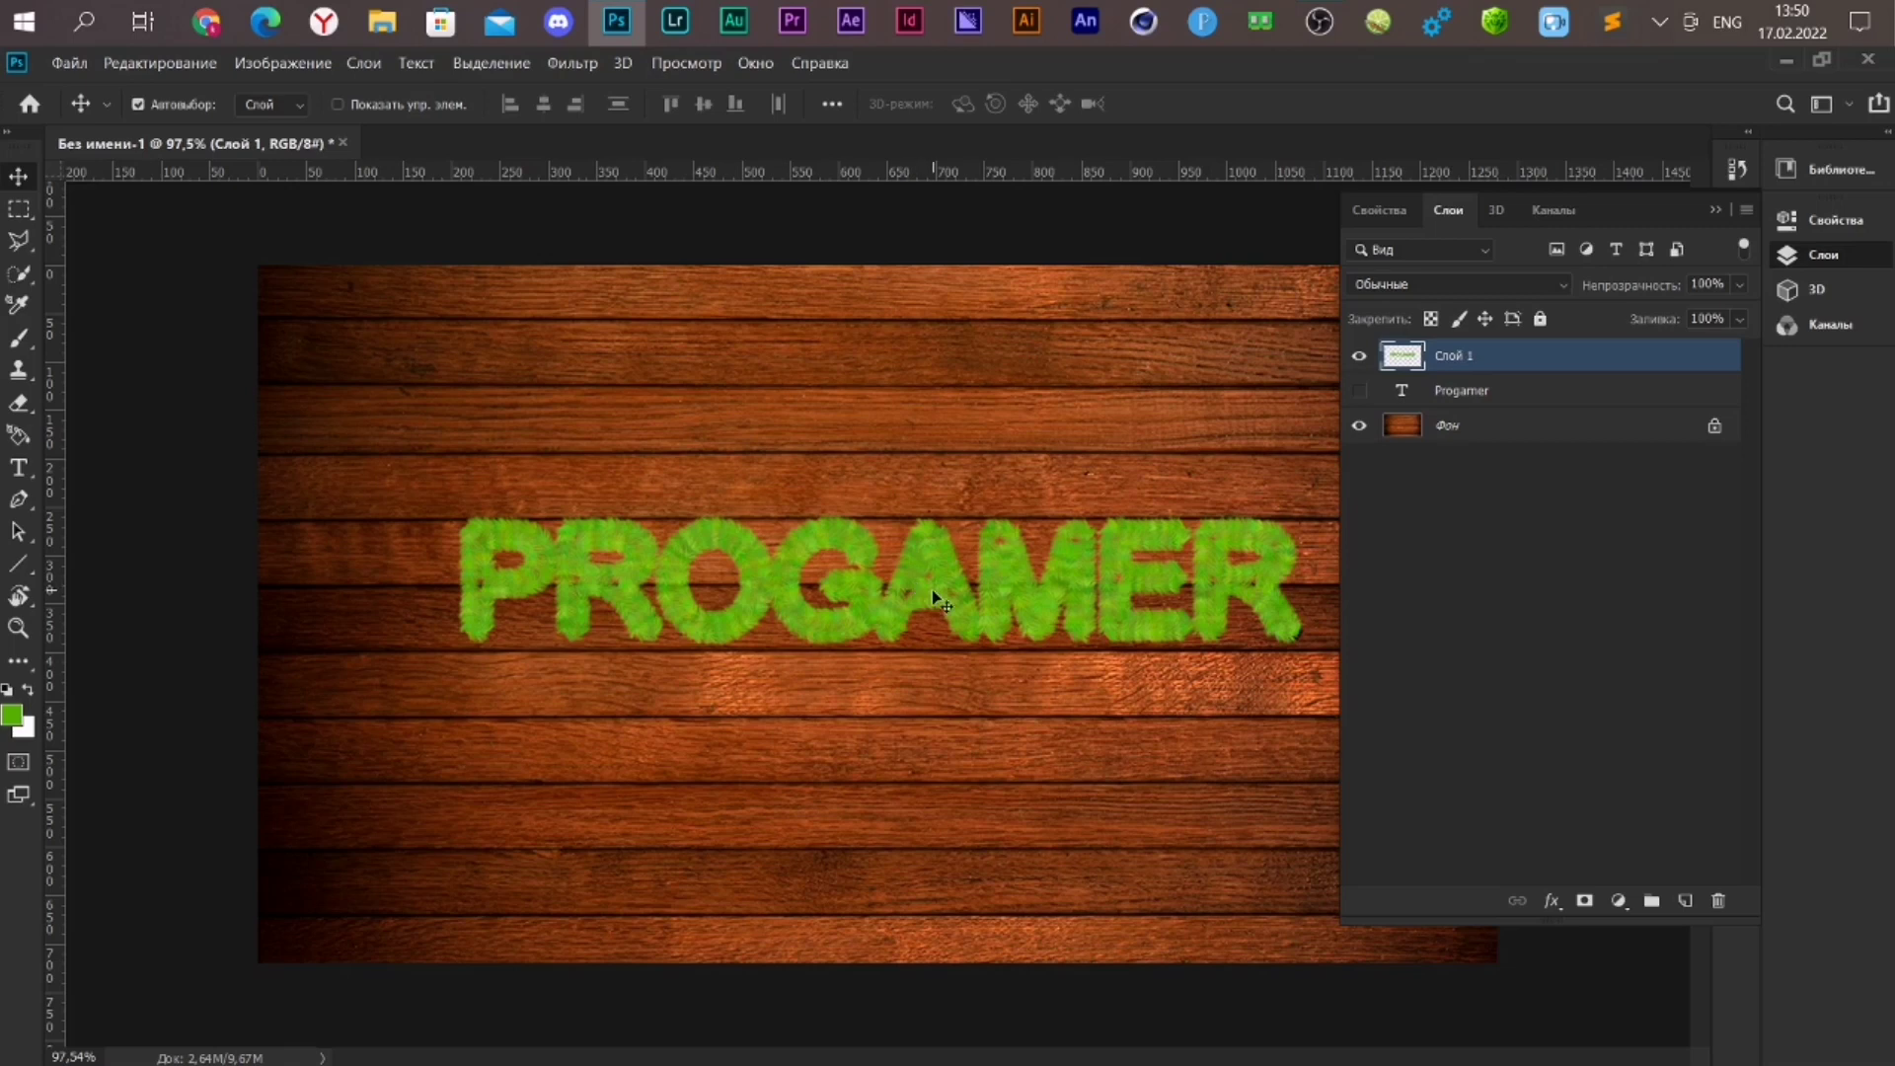
{"action": "key", "text": "ctrl"}
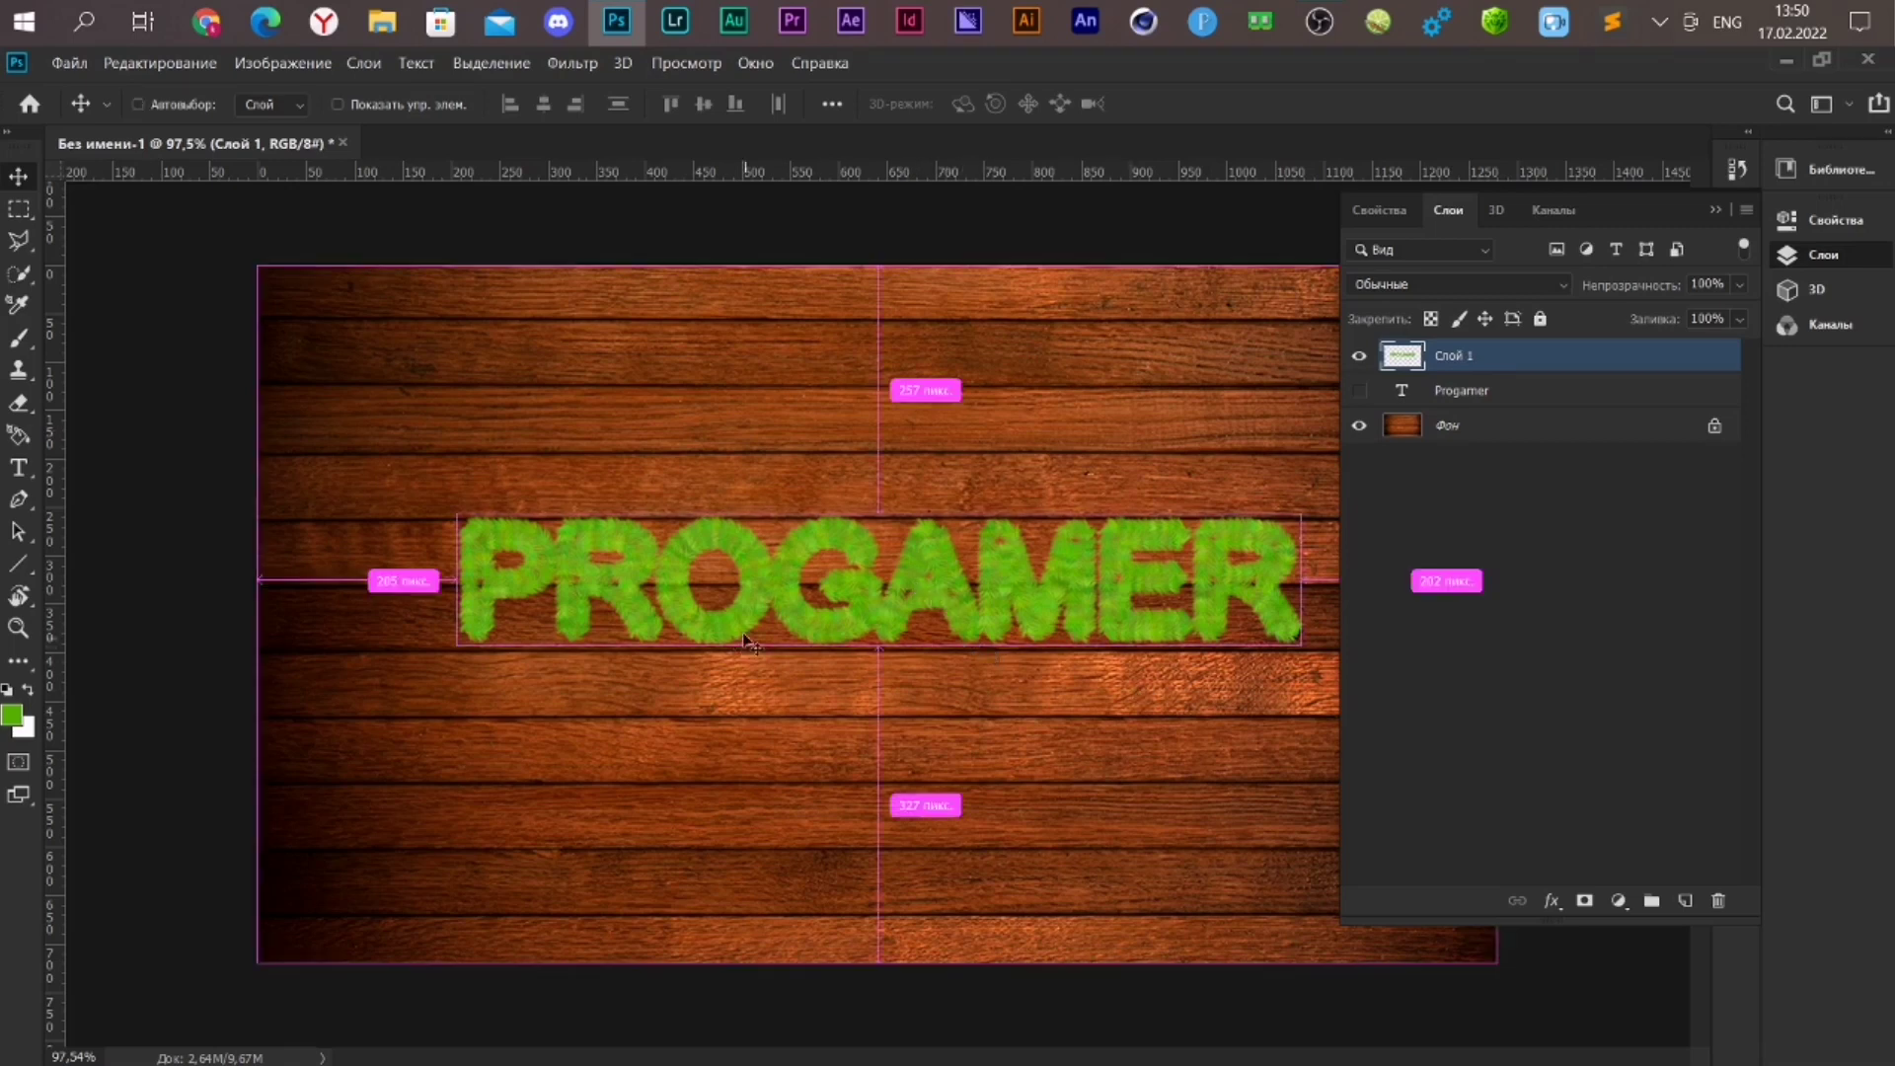
{"action": "scroll", "coordinate": [1086, 537], "scroll_direction": "up", "scroll_amount": 2}
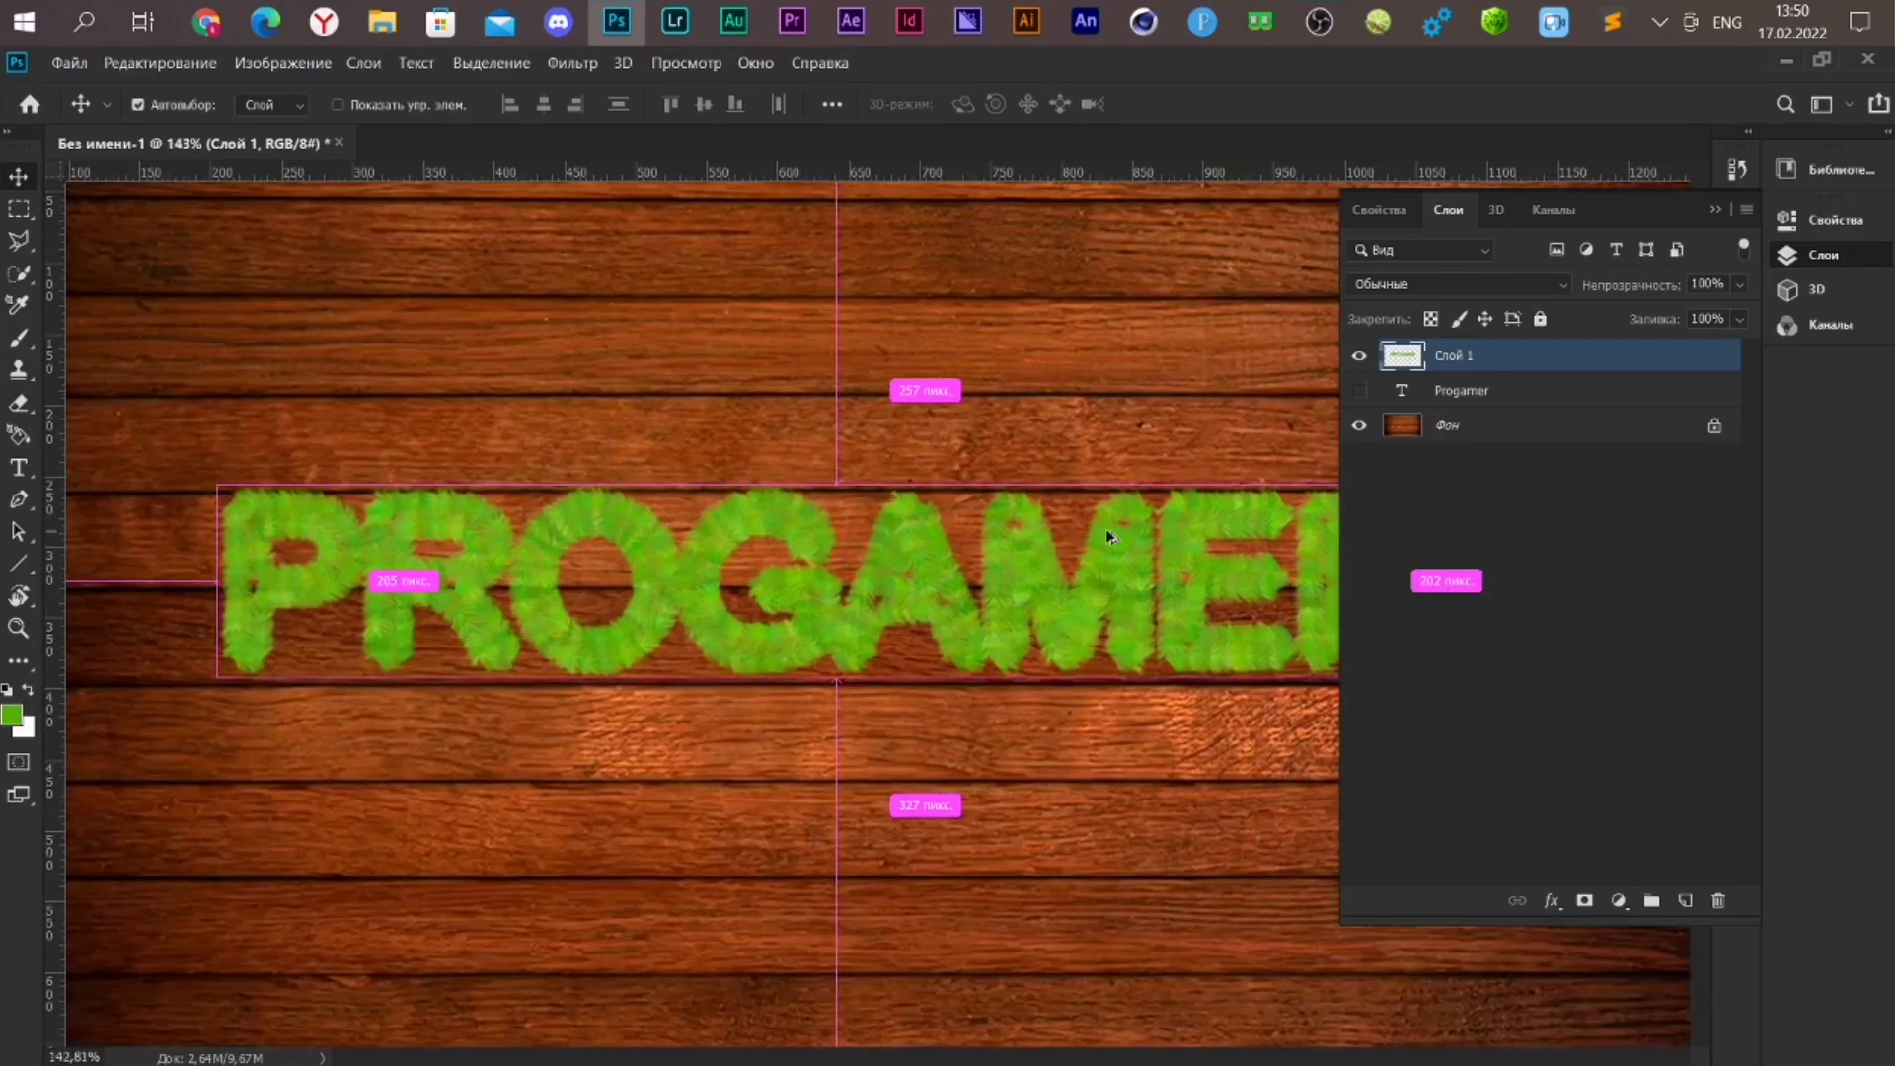
{"action": "scroll", "coordinate": [1105, 529], "scroll_direction": "up", "scroll_amount": 1}
{"action": "scroll", "coordinate": [1105, 529], "scroll_direction": "up", "scroll_amount": 1}
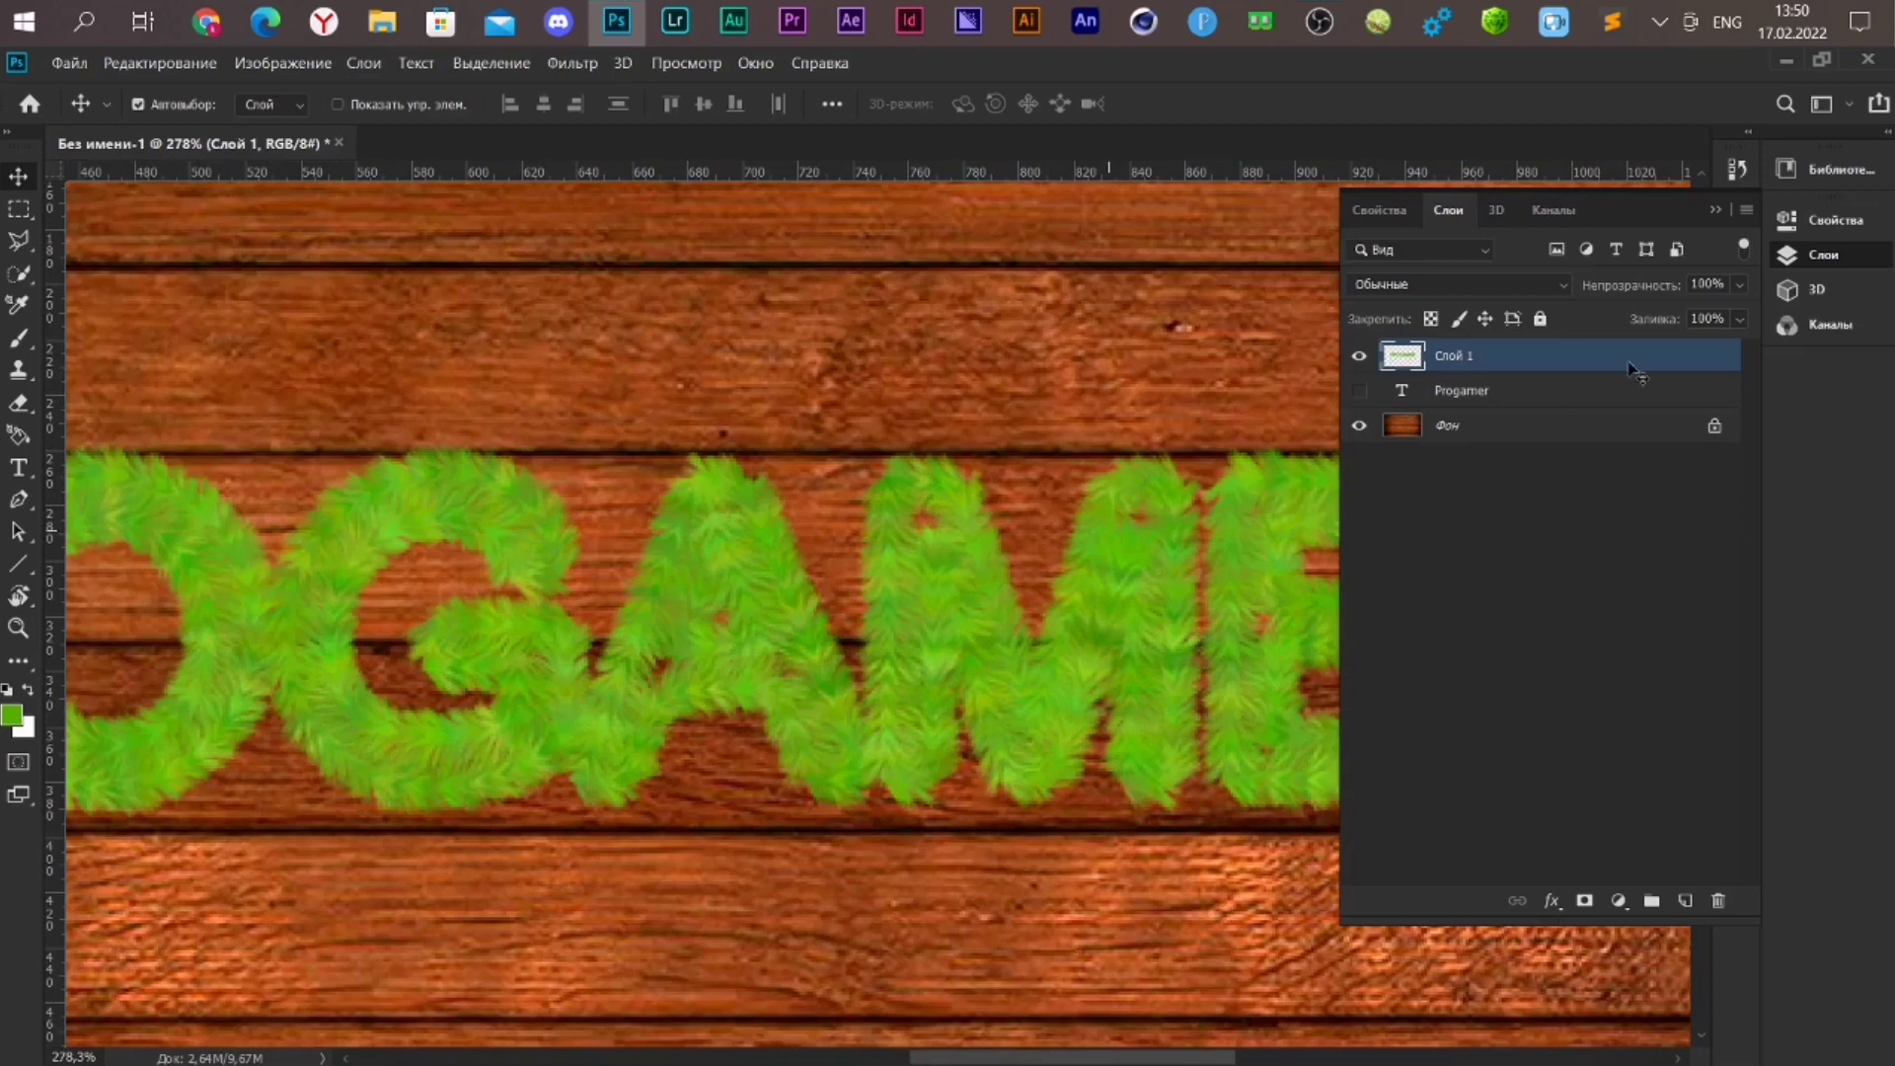
{"action": "left_click", "coordinate": [1716, 210]}
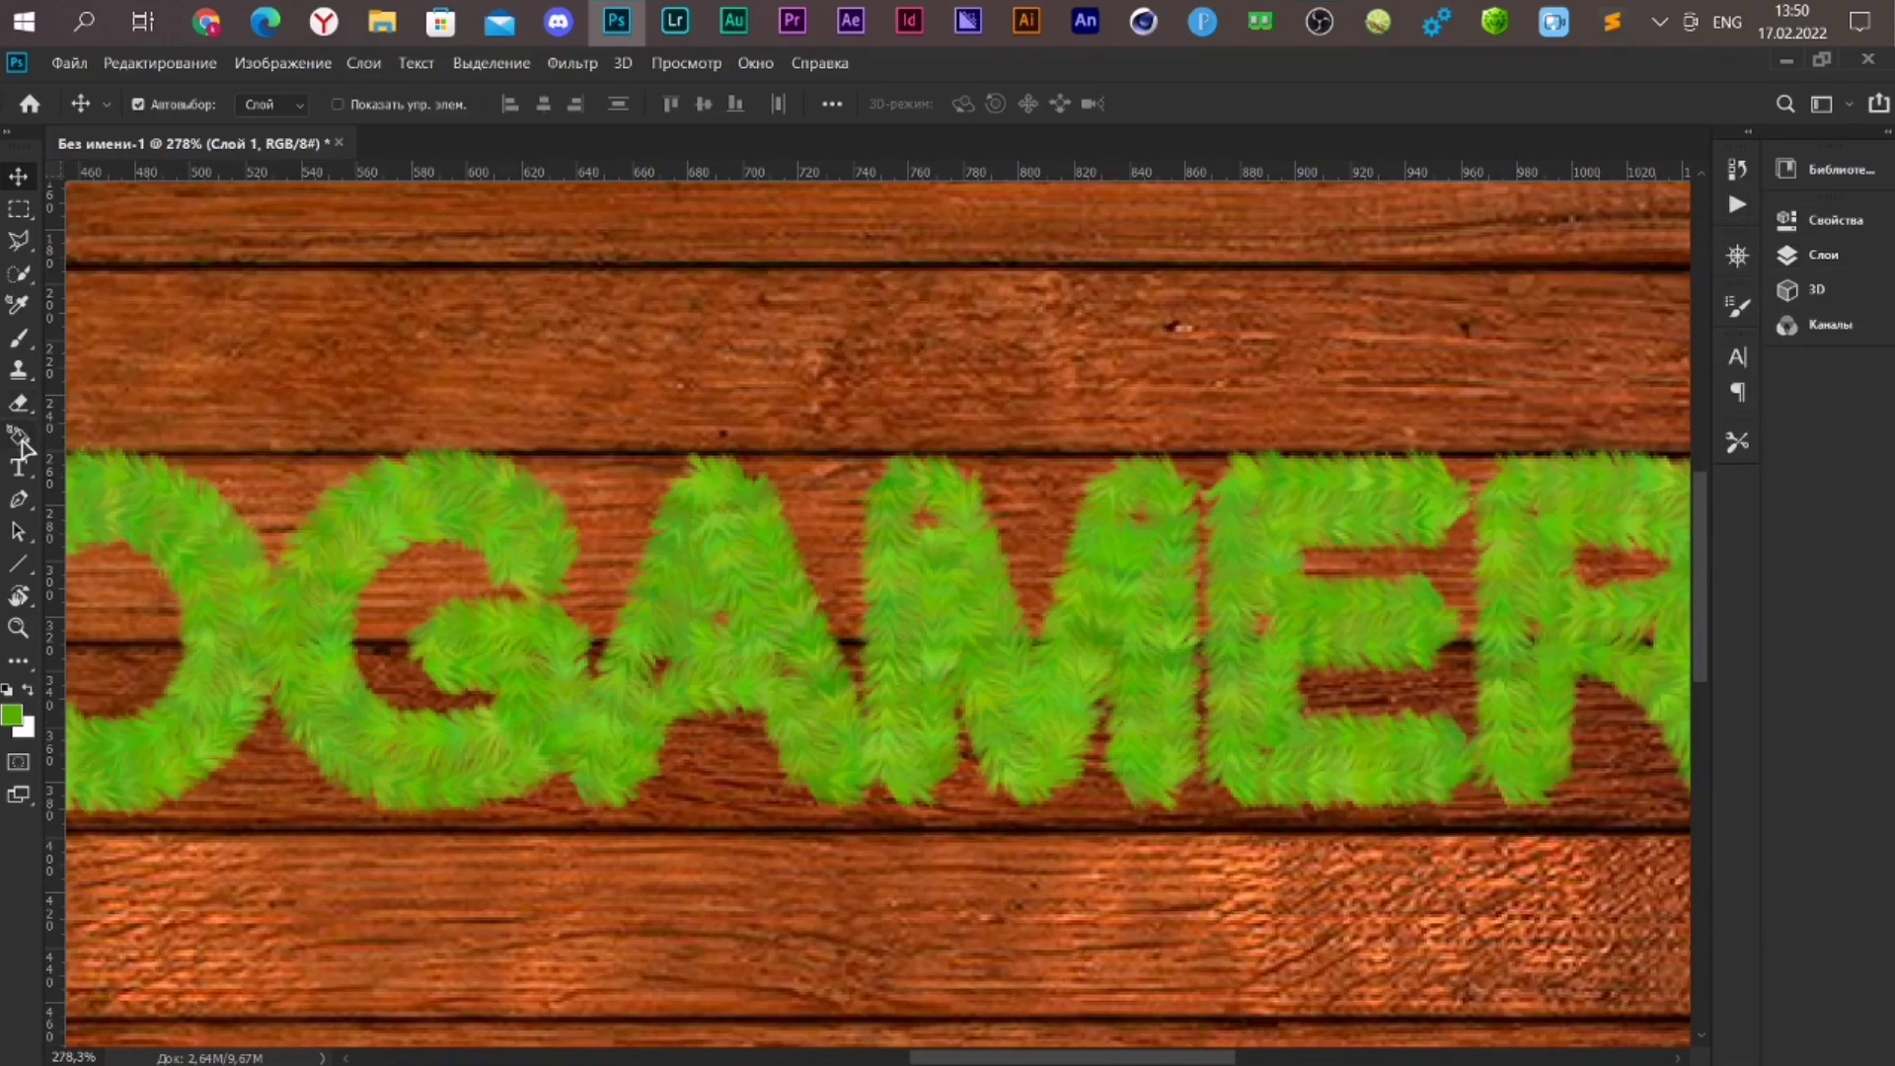
Switch to the Eraser tool with the 25 px round brush preset
{"action": "left_click", "coordinate": [20, 341]}
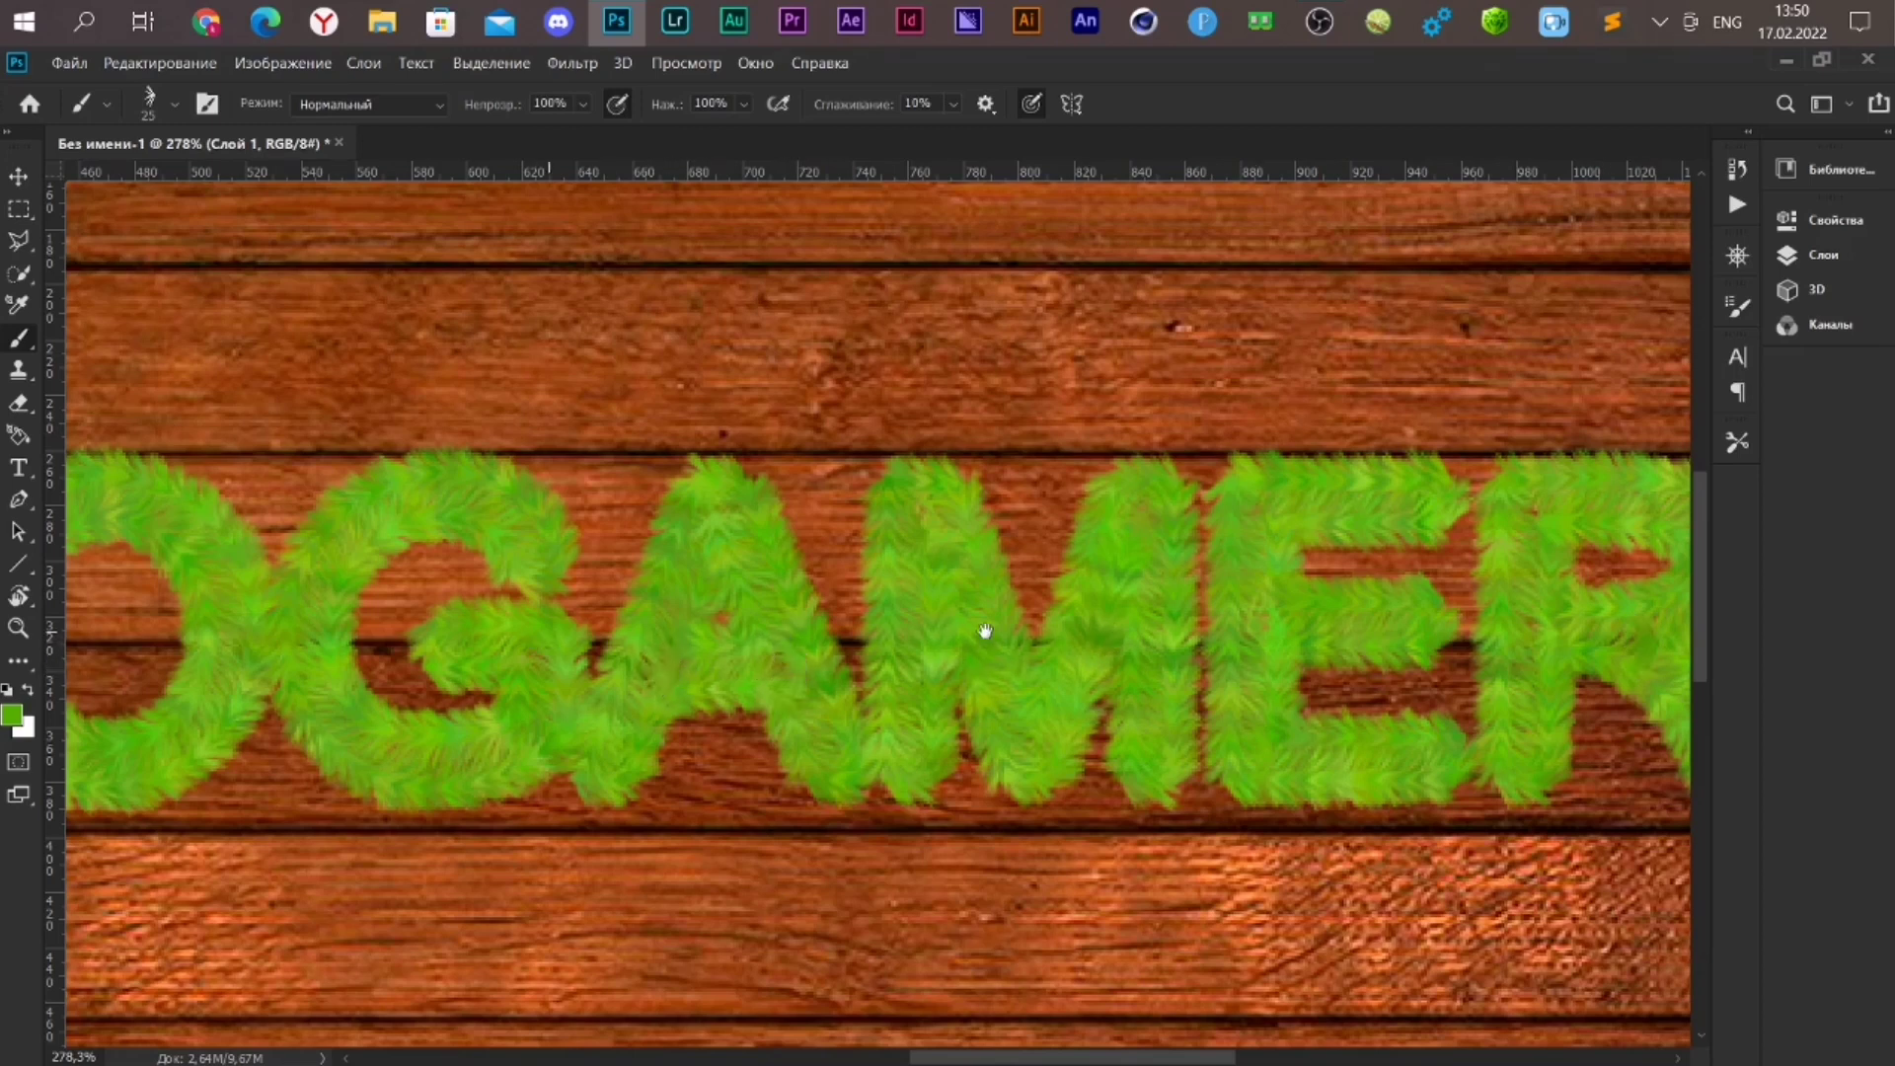
{"action": "scroll", "coordinate": [987, 626], "scroll_direction": "left", "scroll_amount": 5}
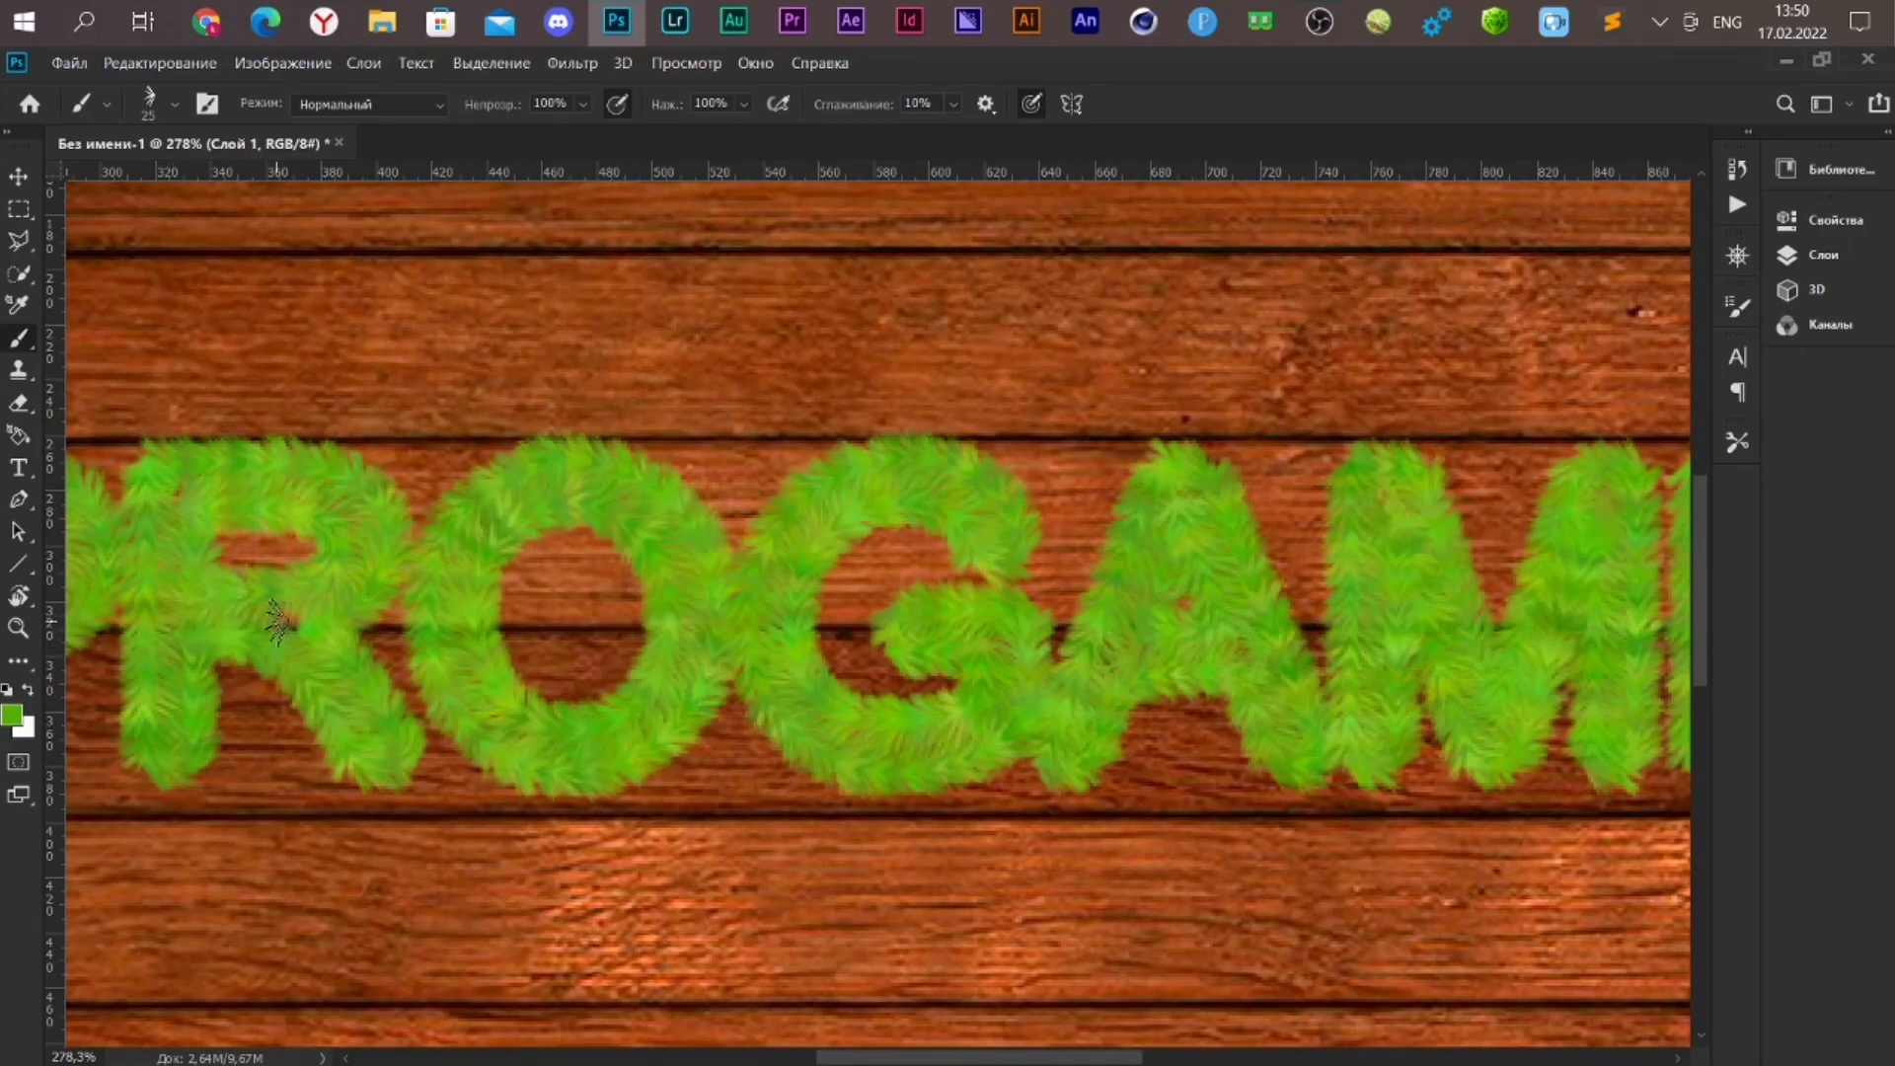
{"action": "scroll", "coordinate": [282, 622], "scroll_direction": "down", "scroll_amount": 2}
{"action": "scroll", "coordinate": [1121, 699], "scroll_direction": "up", "scroll_amount": 1}
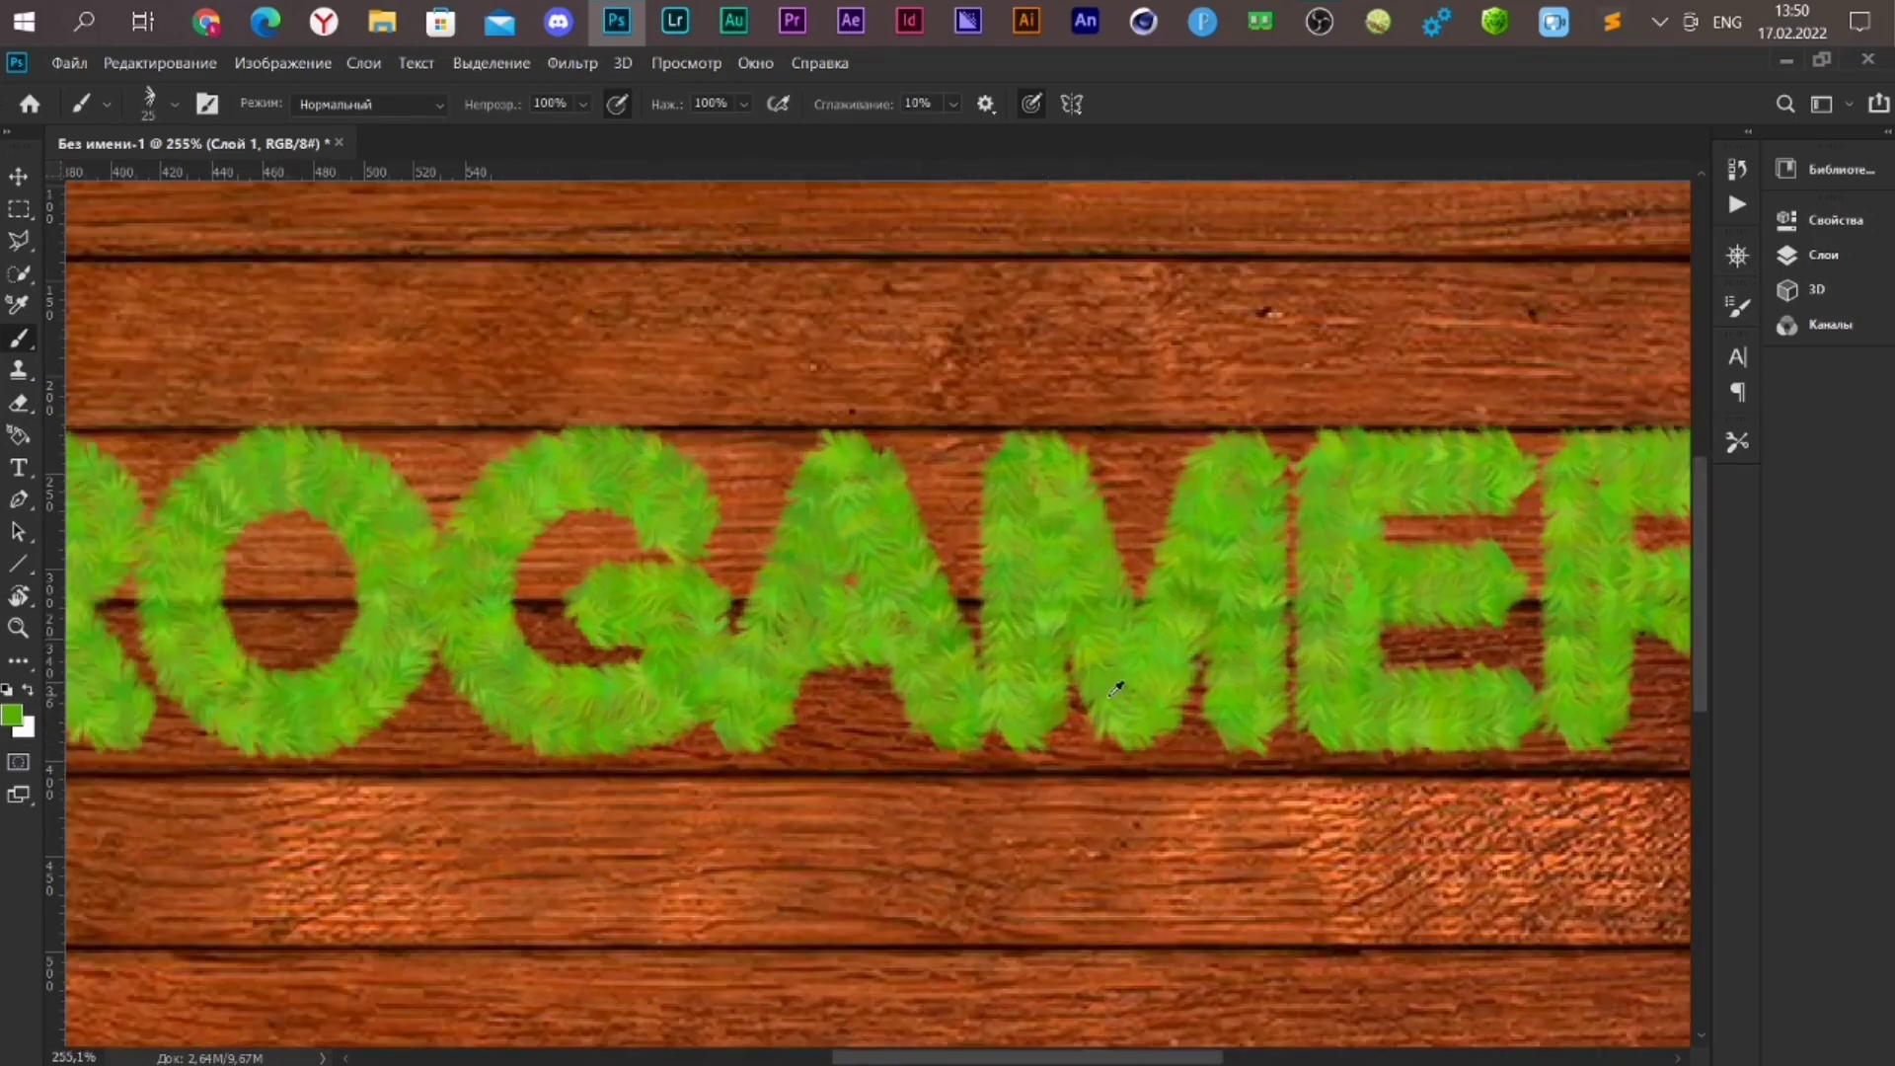
{"action": "left_click", "coordinate": [18, 402]}
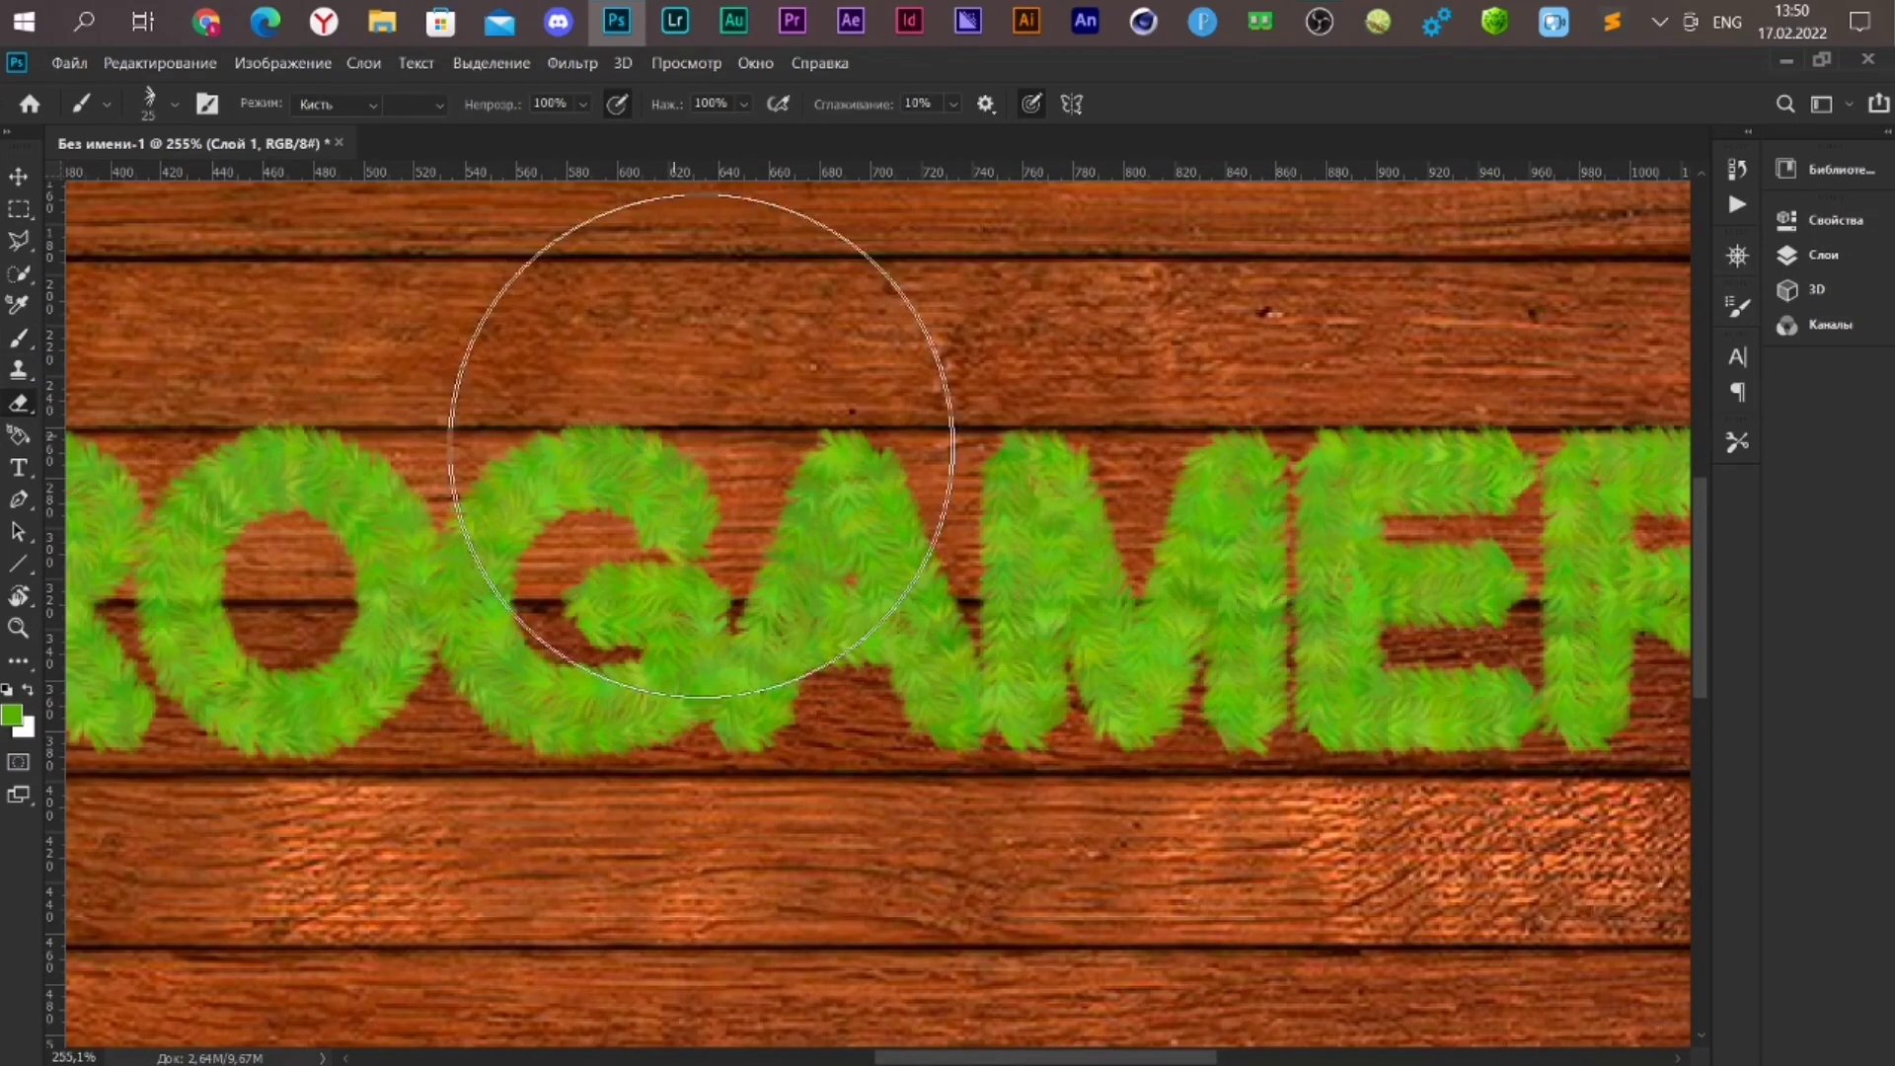
{"action": "right_click", "coordinate": [997, 493]}
{"action": "left_click", "coordinate": [1024, 357]}
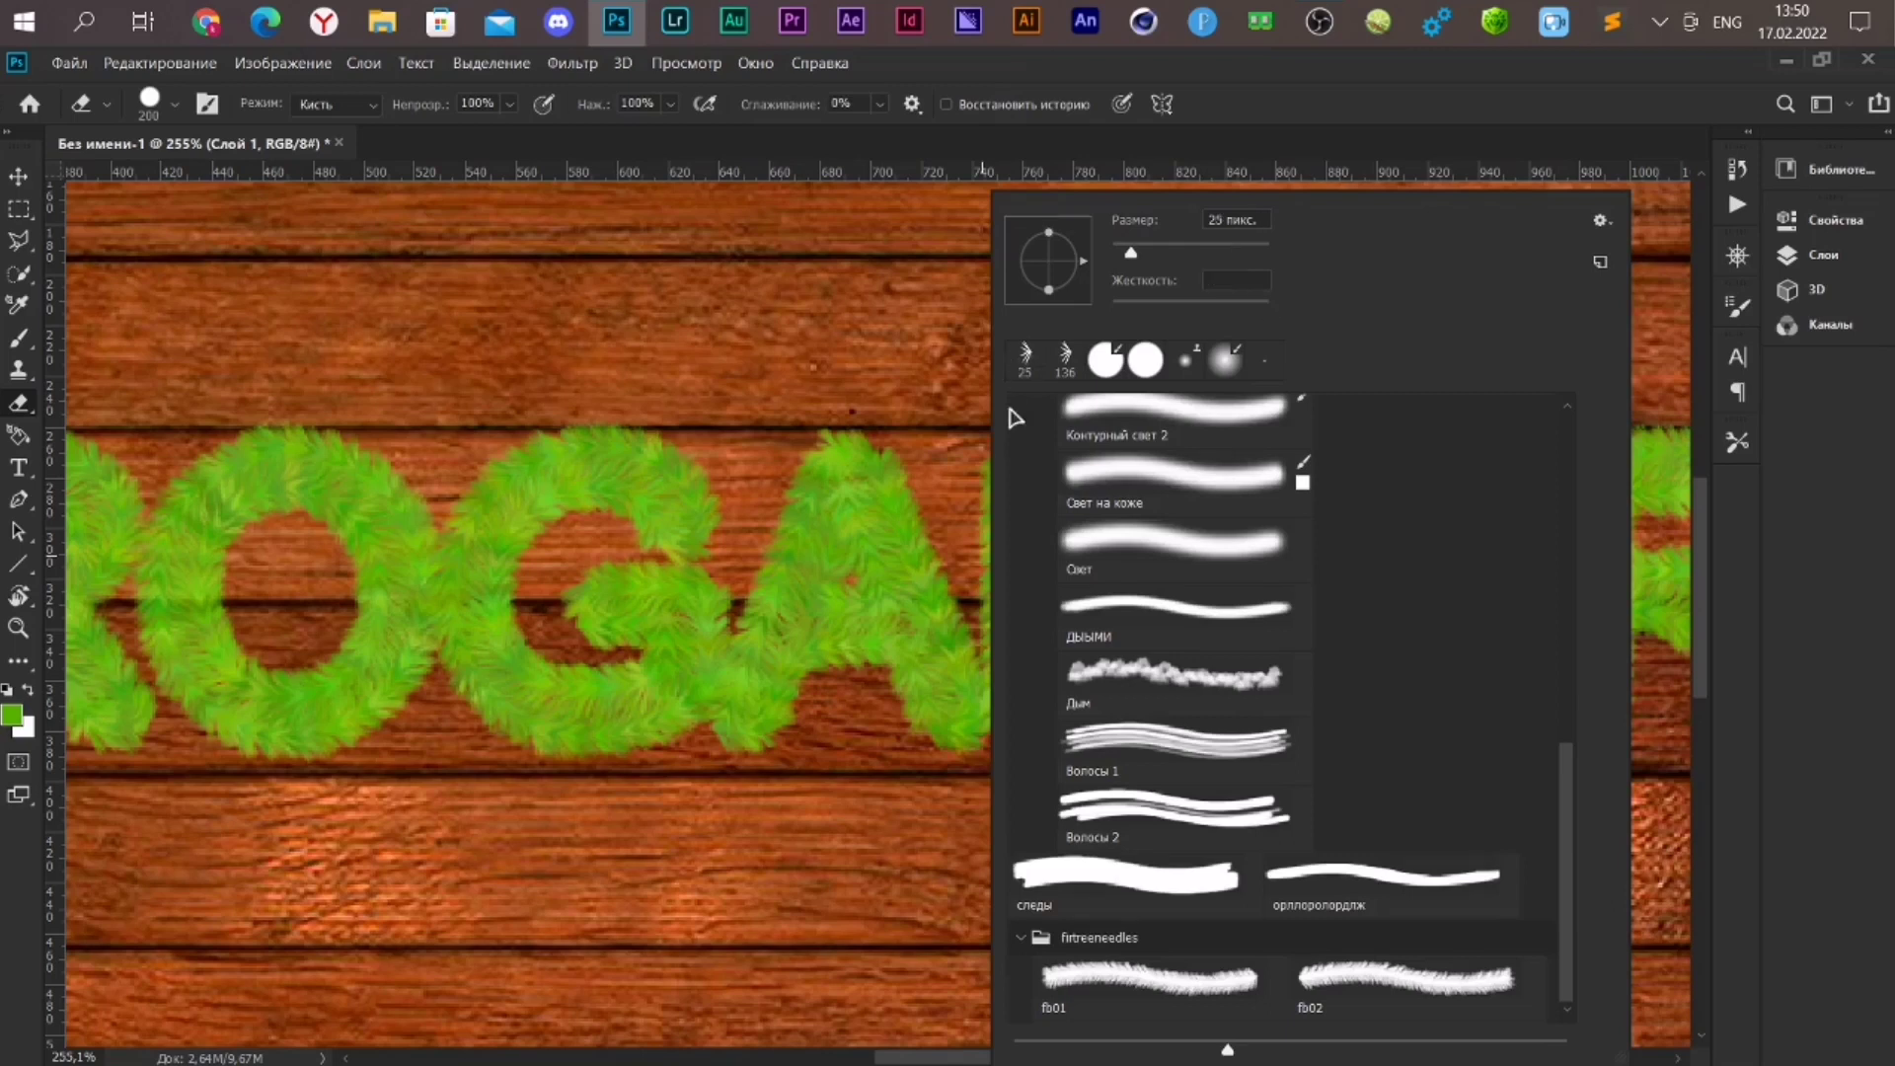
{"action": "left_click", "coordinate": [844, 584]}
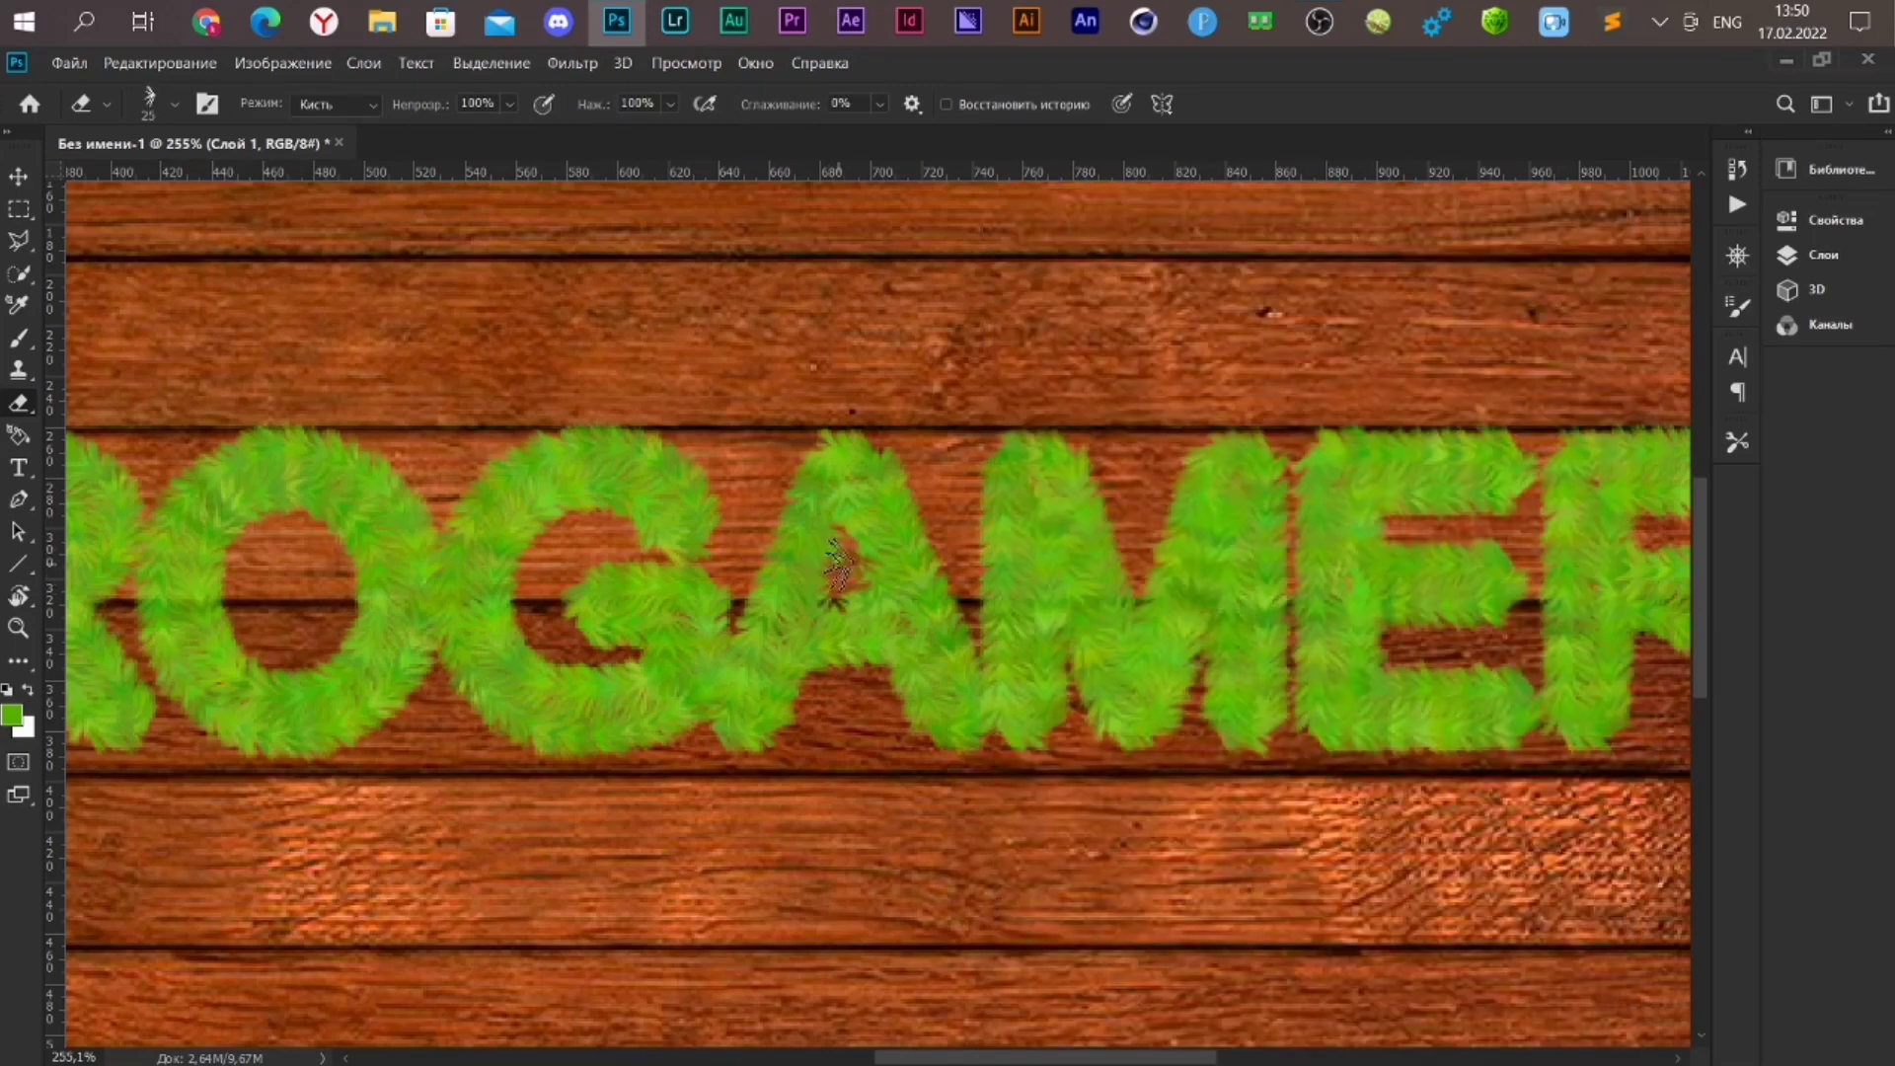
Zoom out to view the whole cleaned PROGAMER board, then pick the Move tool
{"action": "scroll", "coordinate": [839, 592], "scroll_direction": "down", "scroll_amount": 1}
{"action": "scroll", "coordinate": [758, 593], "scroll_direction": "down", "scroll_amount": 1}
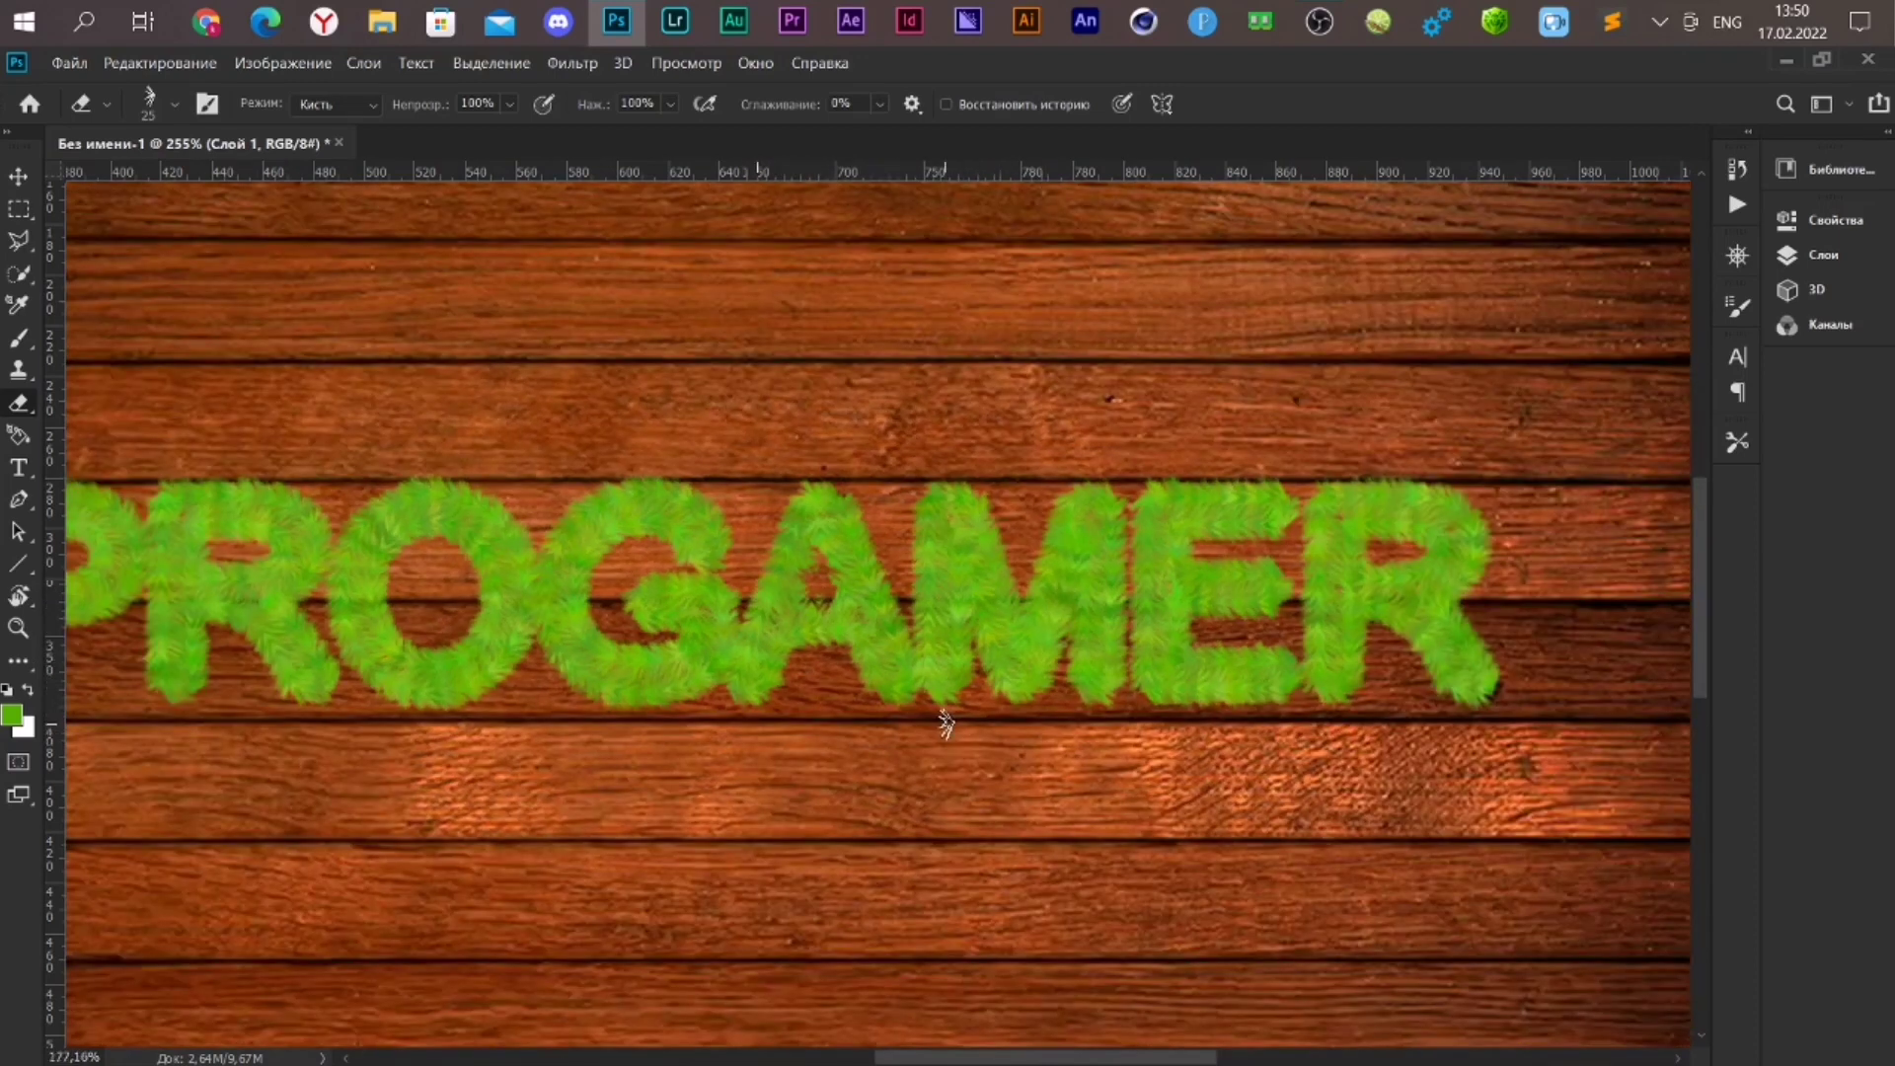
{"action": "scroll", "coordinate": [937, 711], "scroll_direction": "down", "scroll_amount": 1}
{"action": "scroll", "coordinate": [857, 696], "scroll_direction": "down", "scroll_amount": 1}
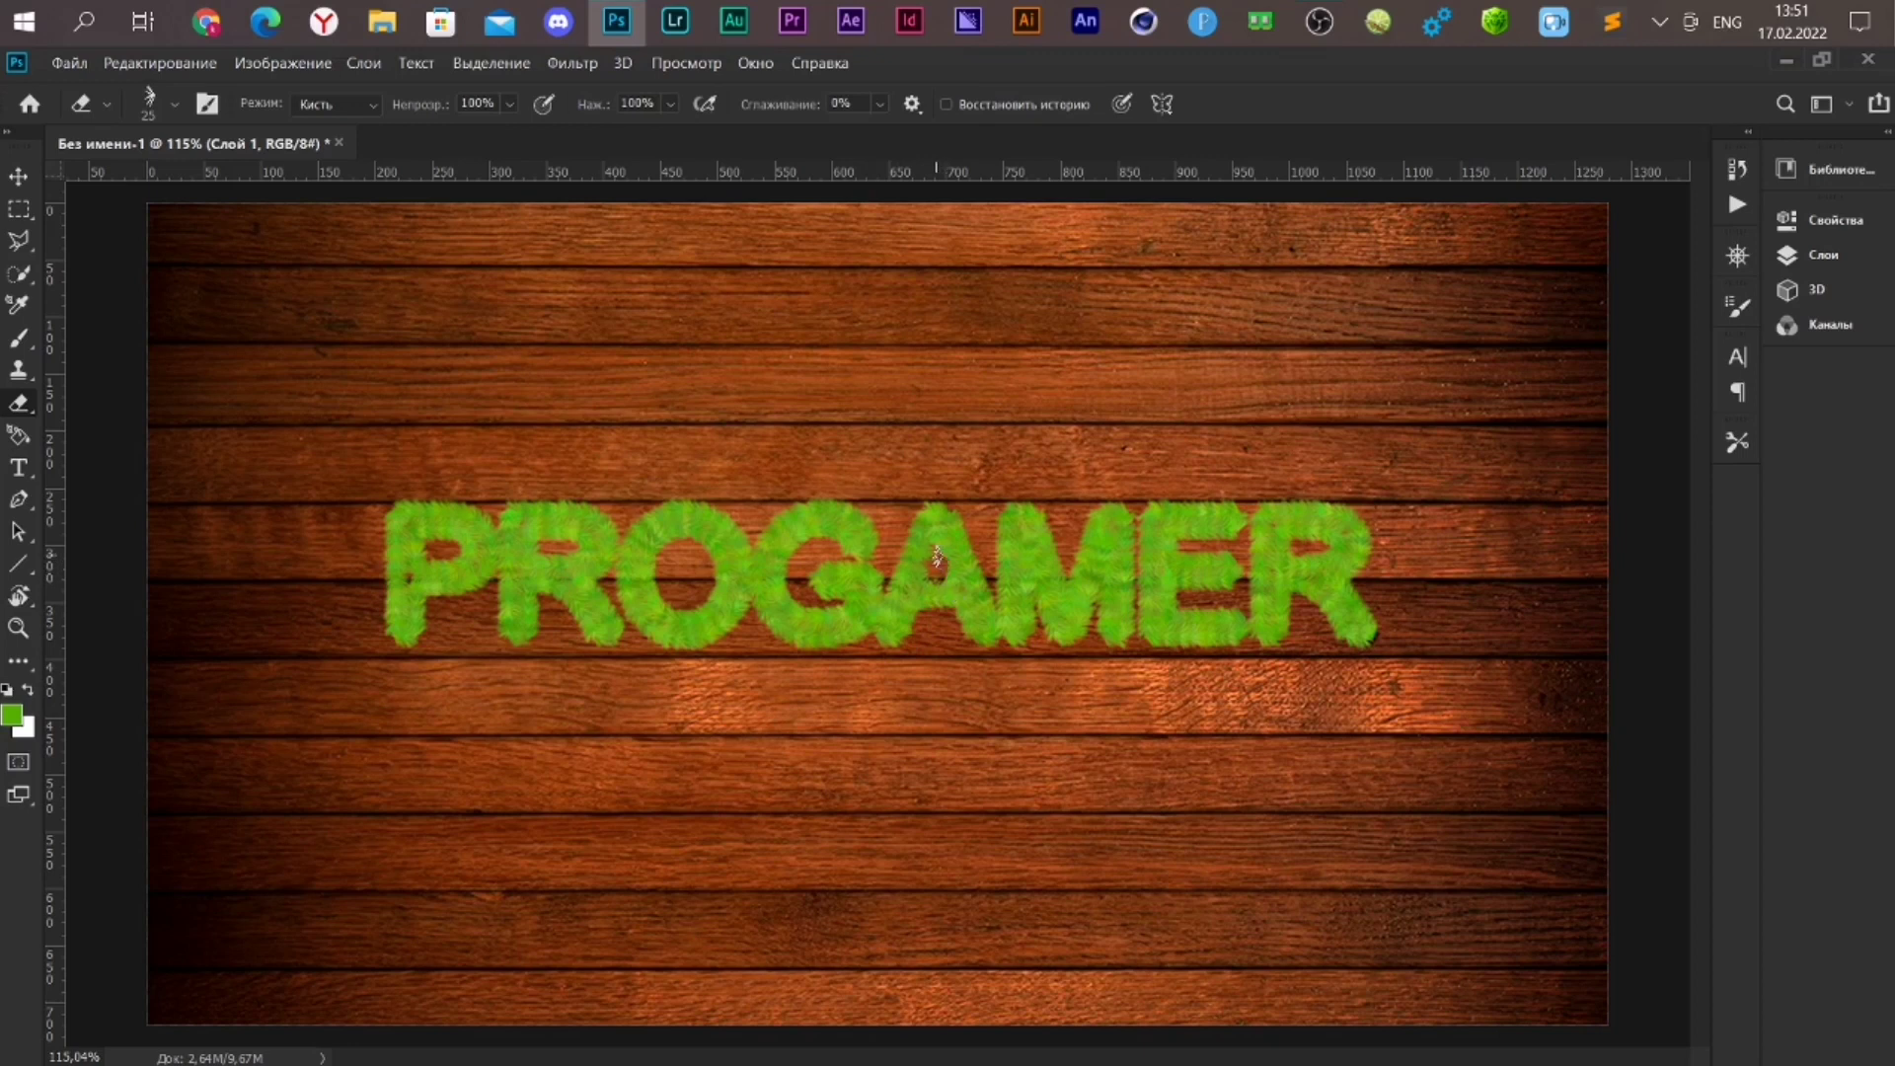
{"action": "scroll", "coordinate": [954, 651], "scroll_direction": "down", "scroll_amount": 1}
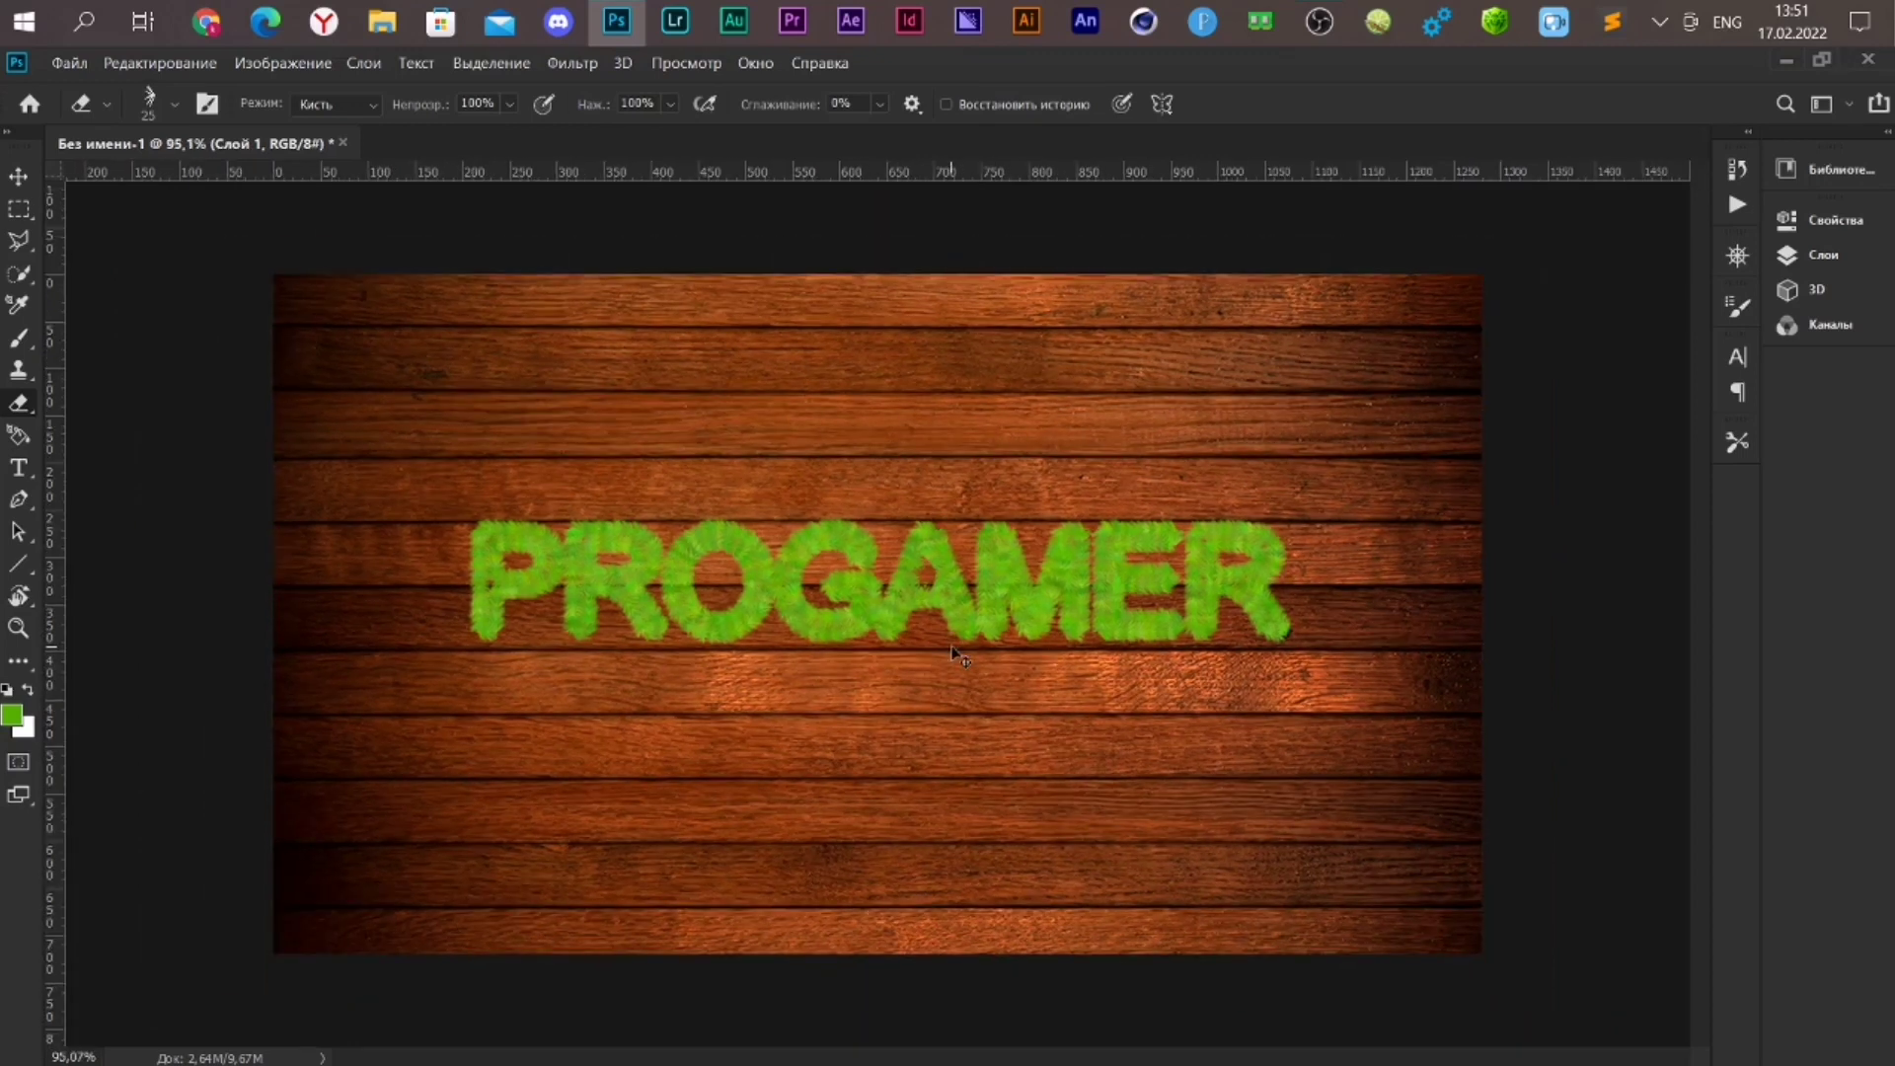
{"action": "scroll", "coordinate": [918, 632], "scroll_direction": "down", "scroll_amount": 1}
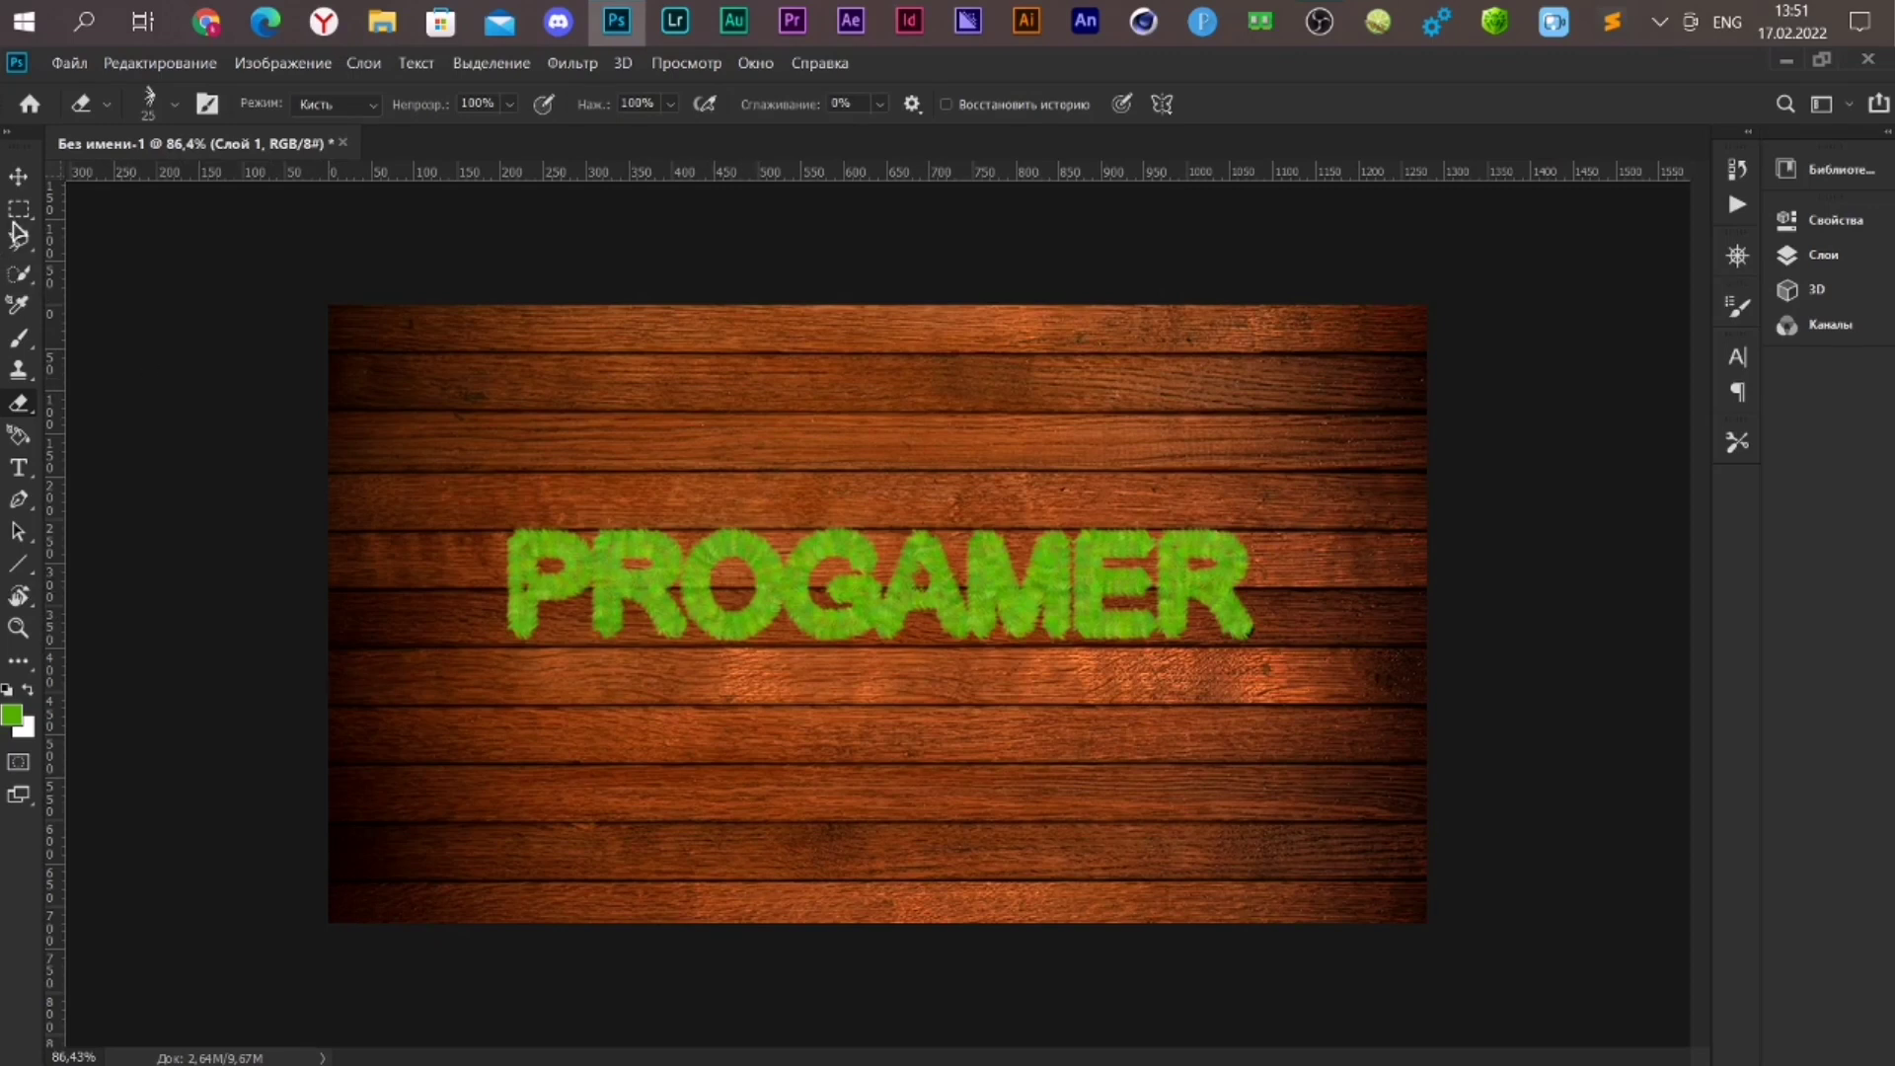
{"action": "left_click", "coordinate": [20, 181]}
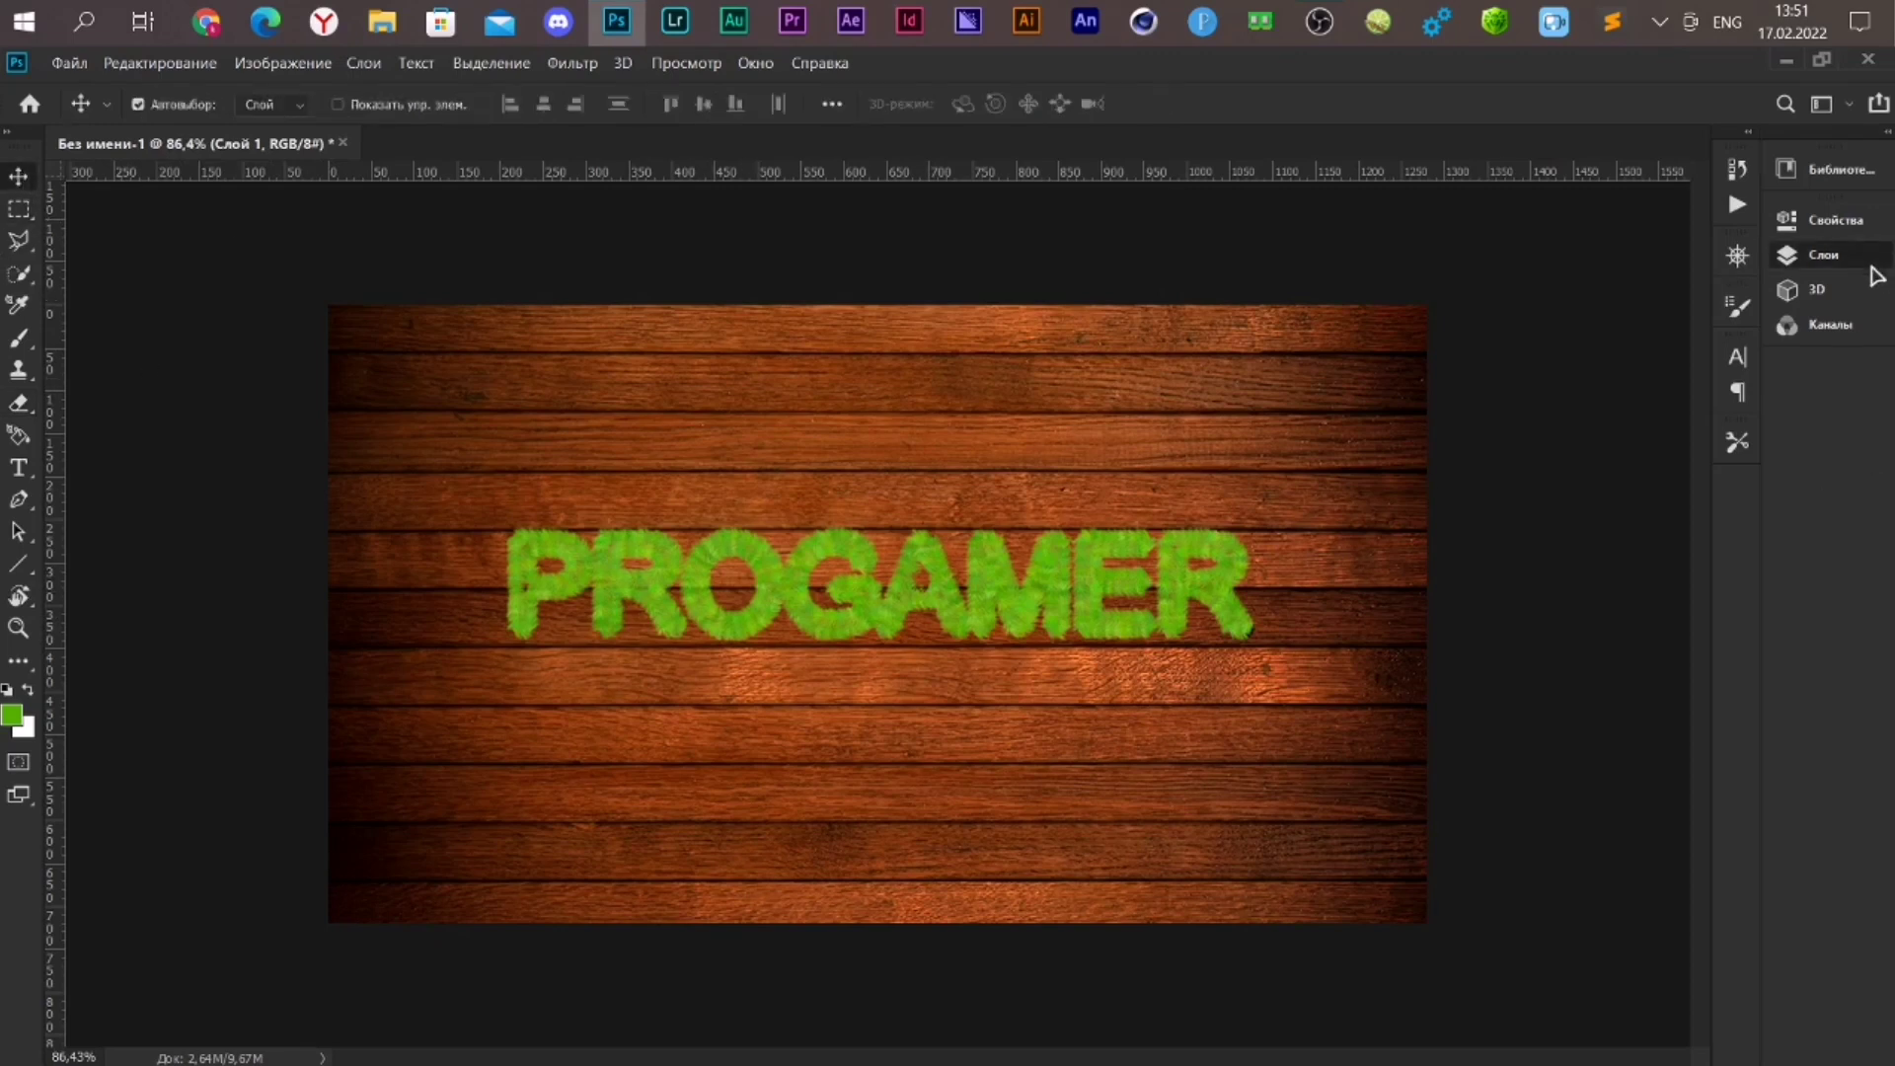
Give Слой 1 a drop shadow: 100% opacity, 120° angle, 10 px offset, 10 px size
{"action": "left_click", "coordinate": [1823, 255]}
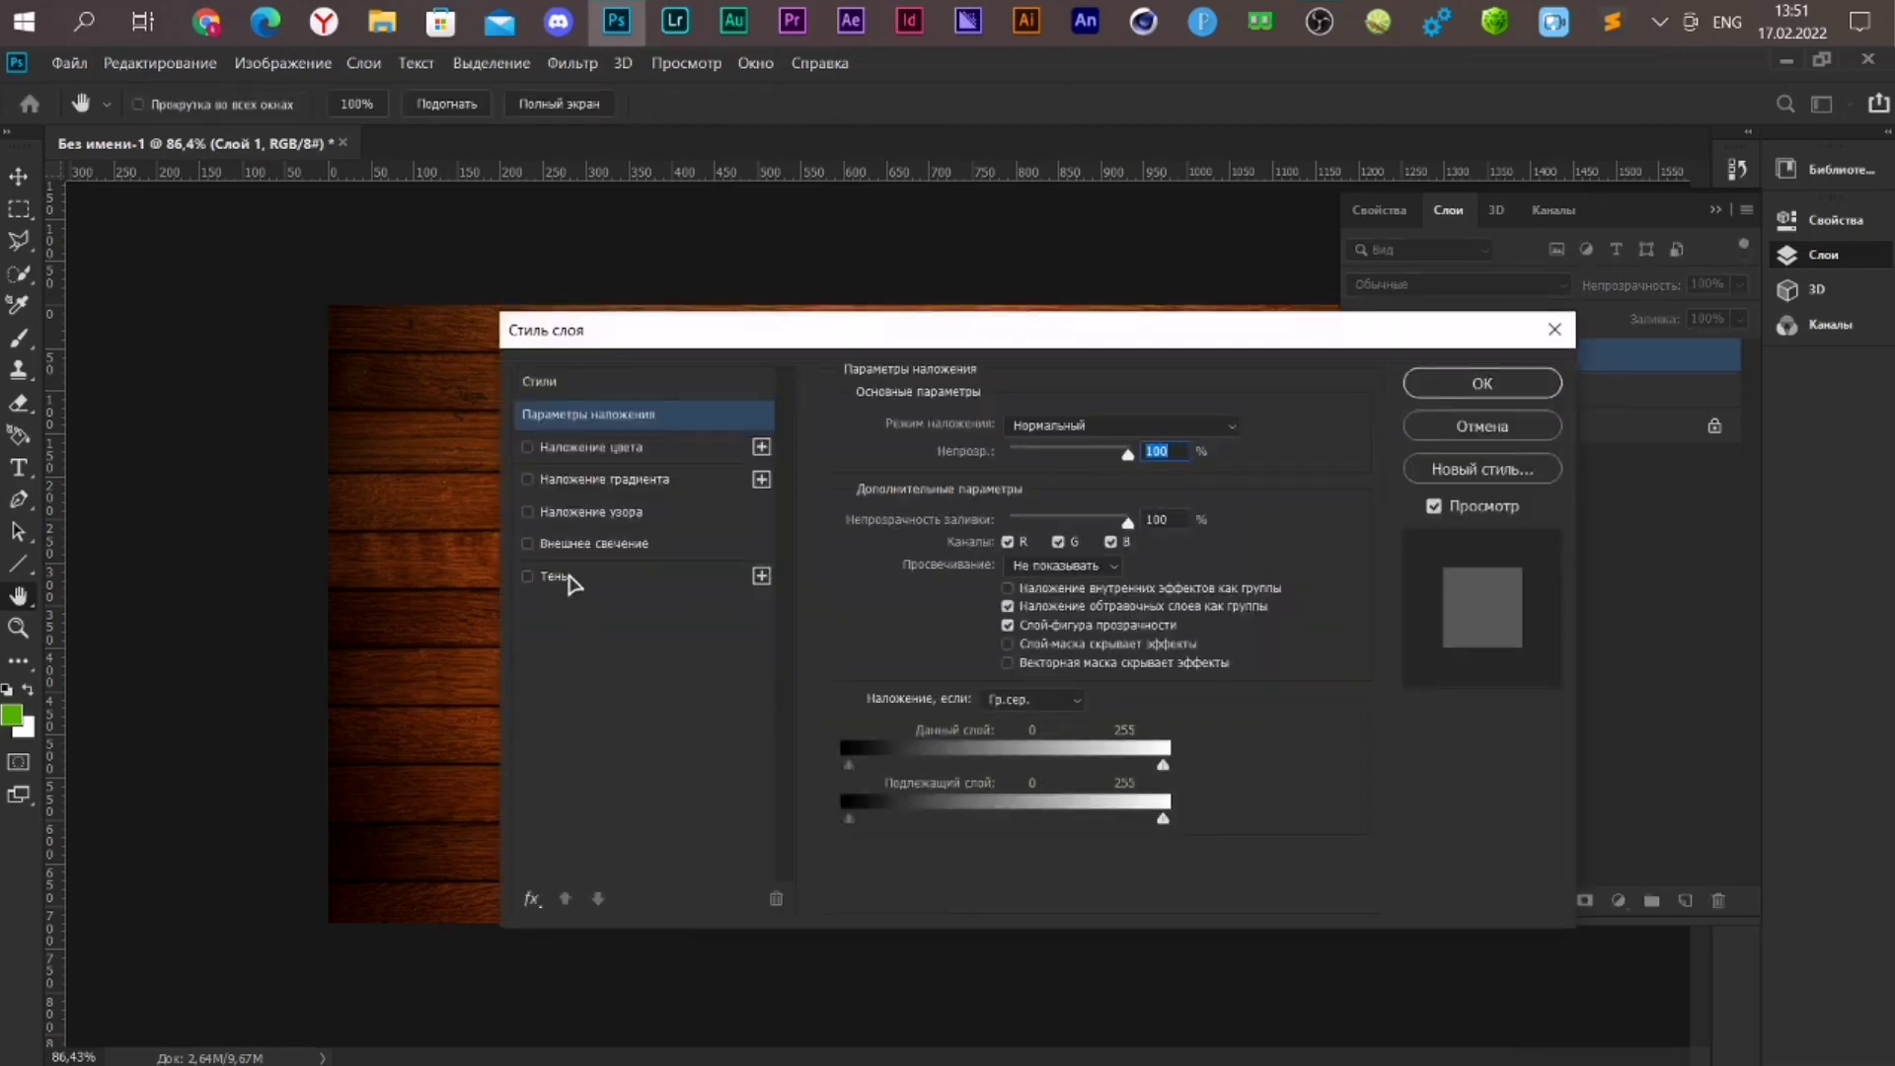
{"action": "left_click", "coordinate": [568, 578]}
{"action": "left_click", "coordinate": [931, 543]}
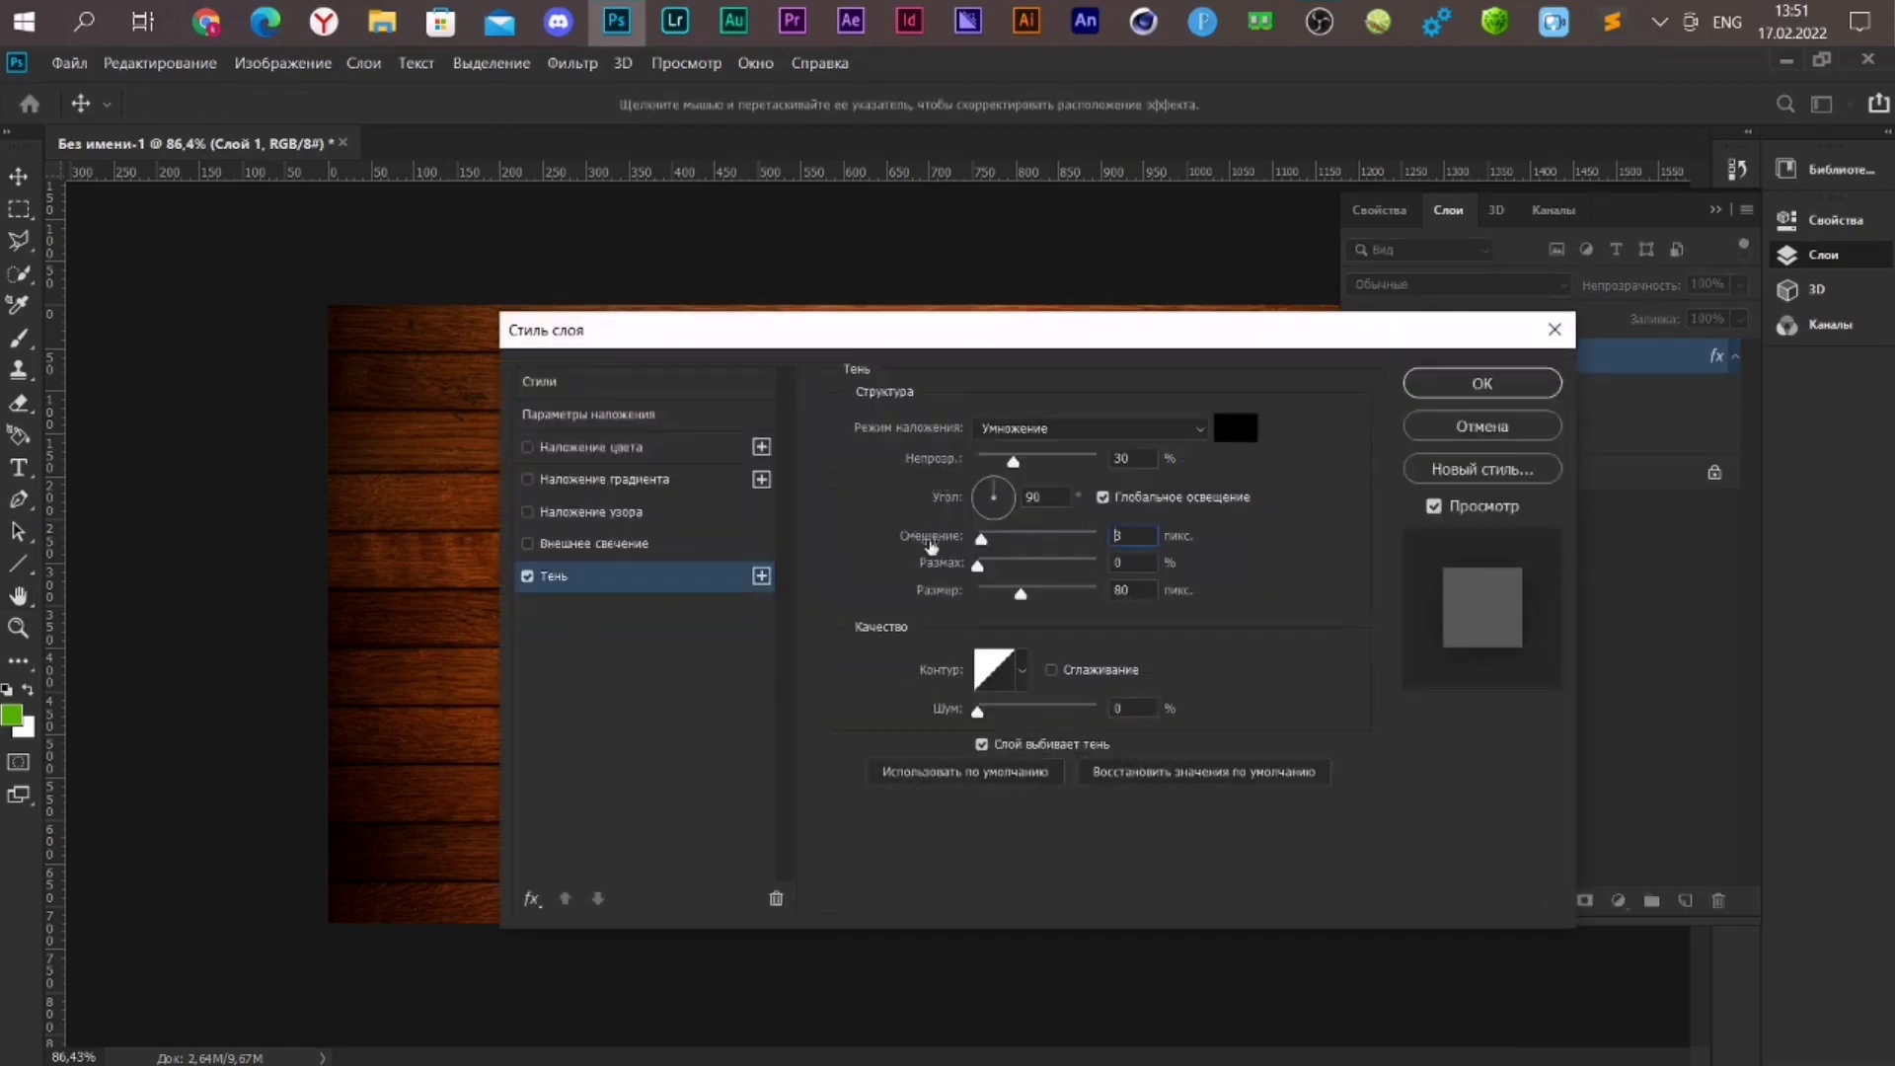
{"action": "type", "text": "0"}
{"action": "double_click", "coordinate": [1136, 590]}
{"action": "type", "text": "1"}
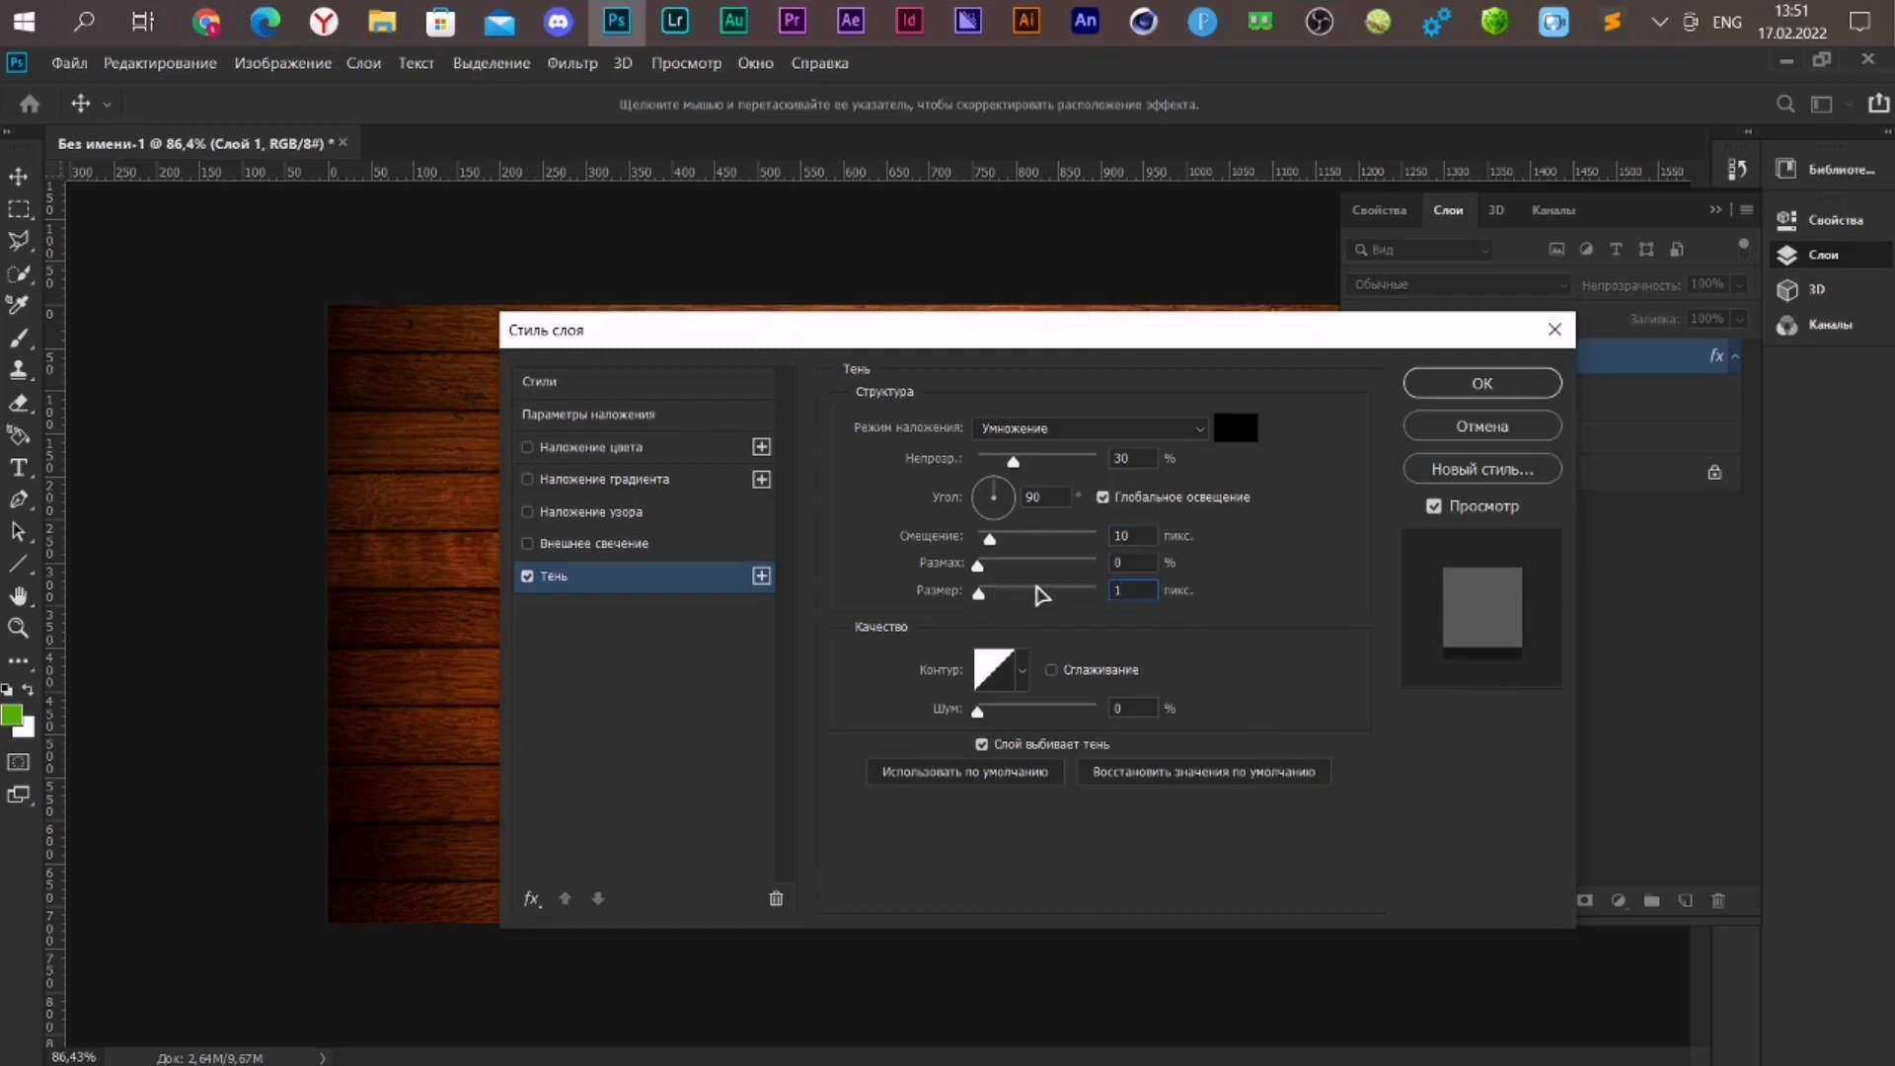
{"action": "type", "text": "0"}
{"action": "left_click_drag", "start_coordinate": [1013, 461], "coordinate": [1096, 461]}
{"action": "mouse_move", "coordinate": [1210, 329]}
{"action": "left_mouse_down"}
{"action": "mouse_move", "coordinate": [1668, 578]}
{"action": "mouse_move", "coordinate": [1547, 400]}
{"action": "left_mouse_up"}
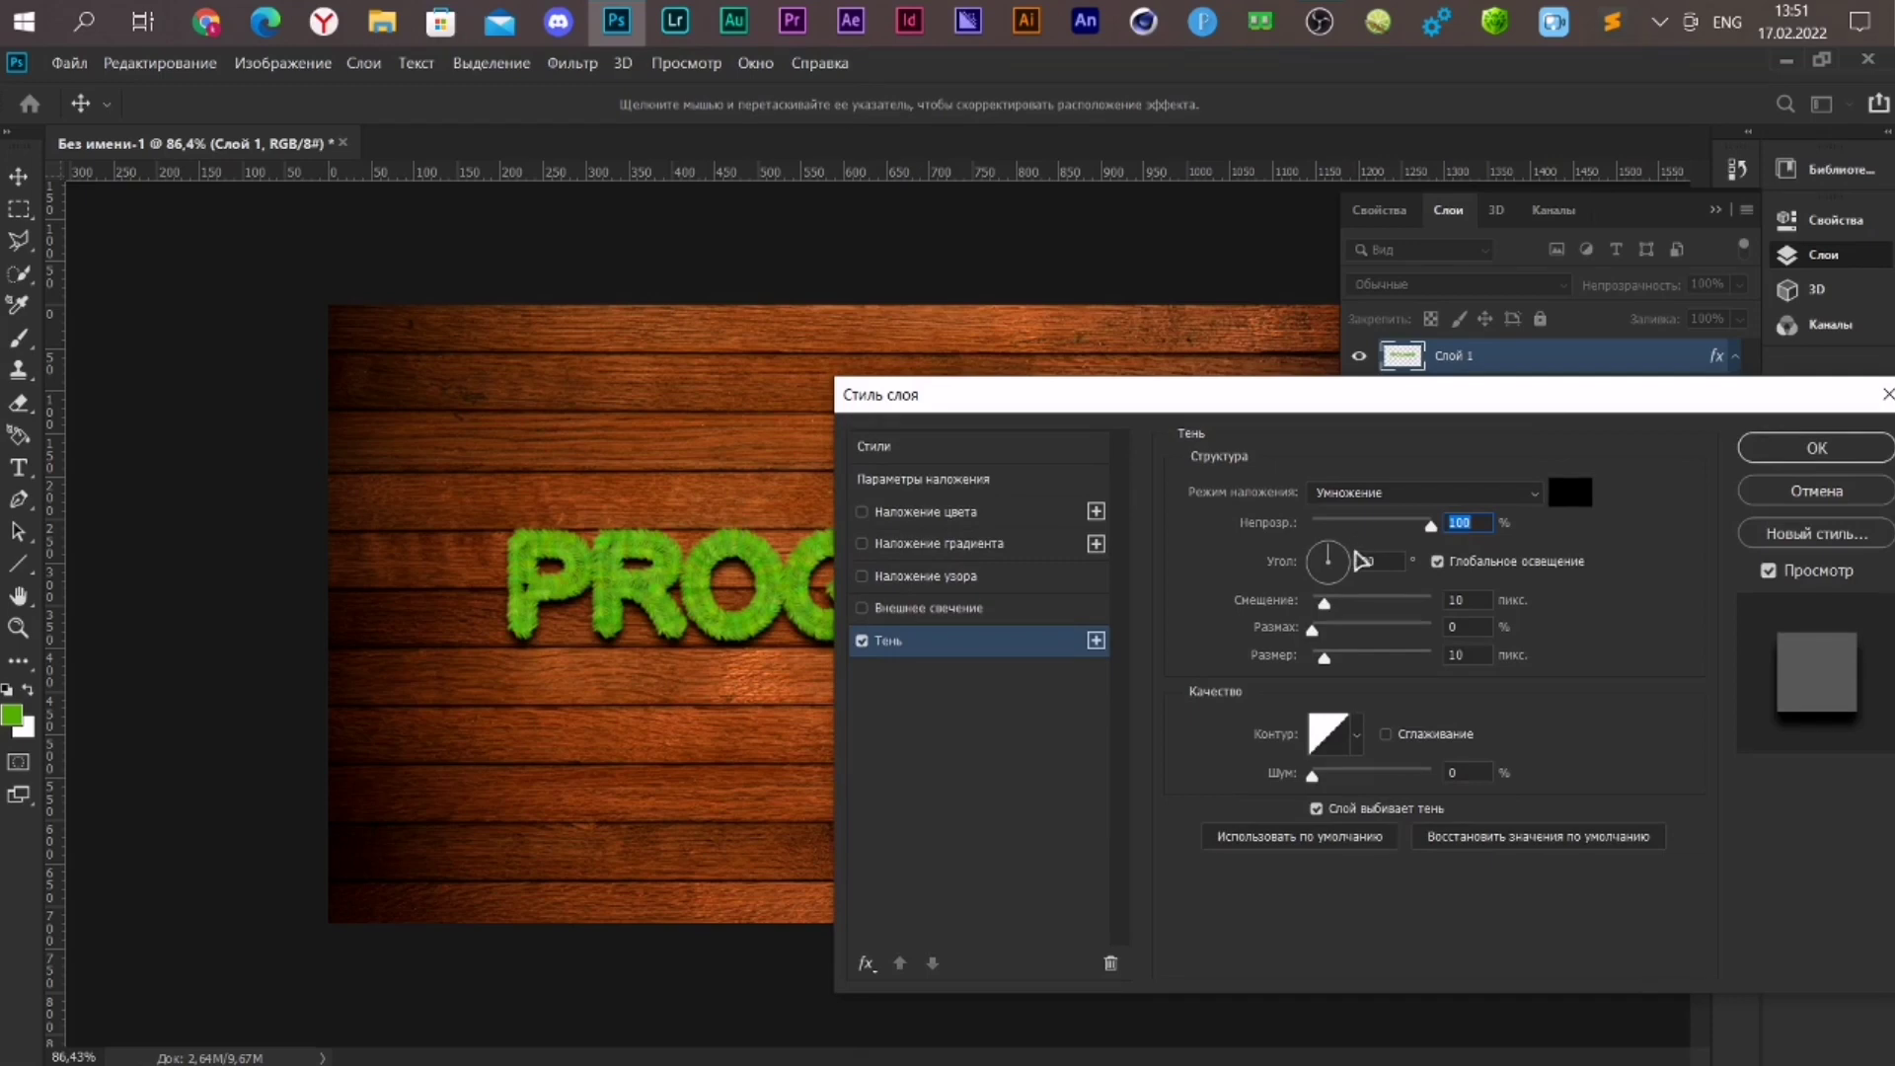
{"action": "double_click", "coordinate": [1367, 560]}
{"action": "type", "text": "120"}
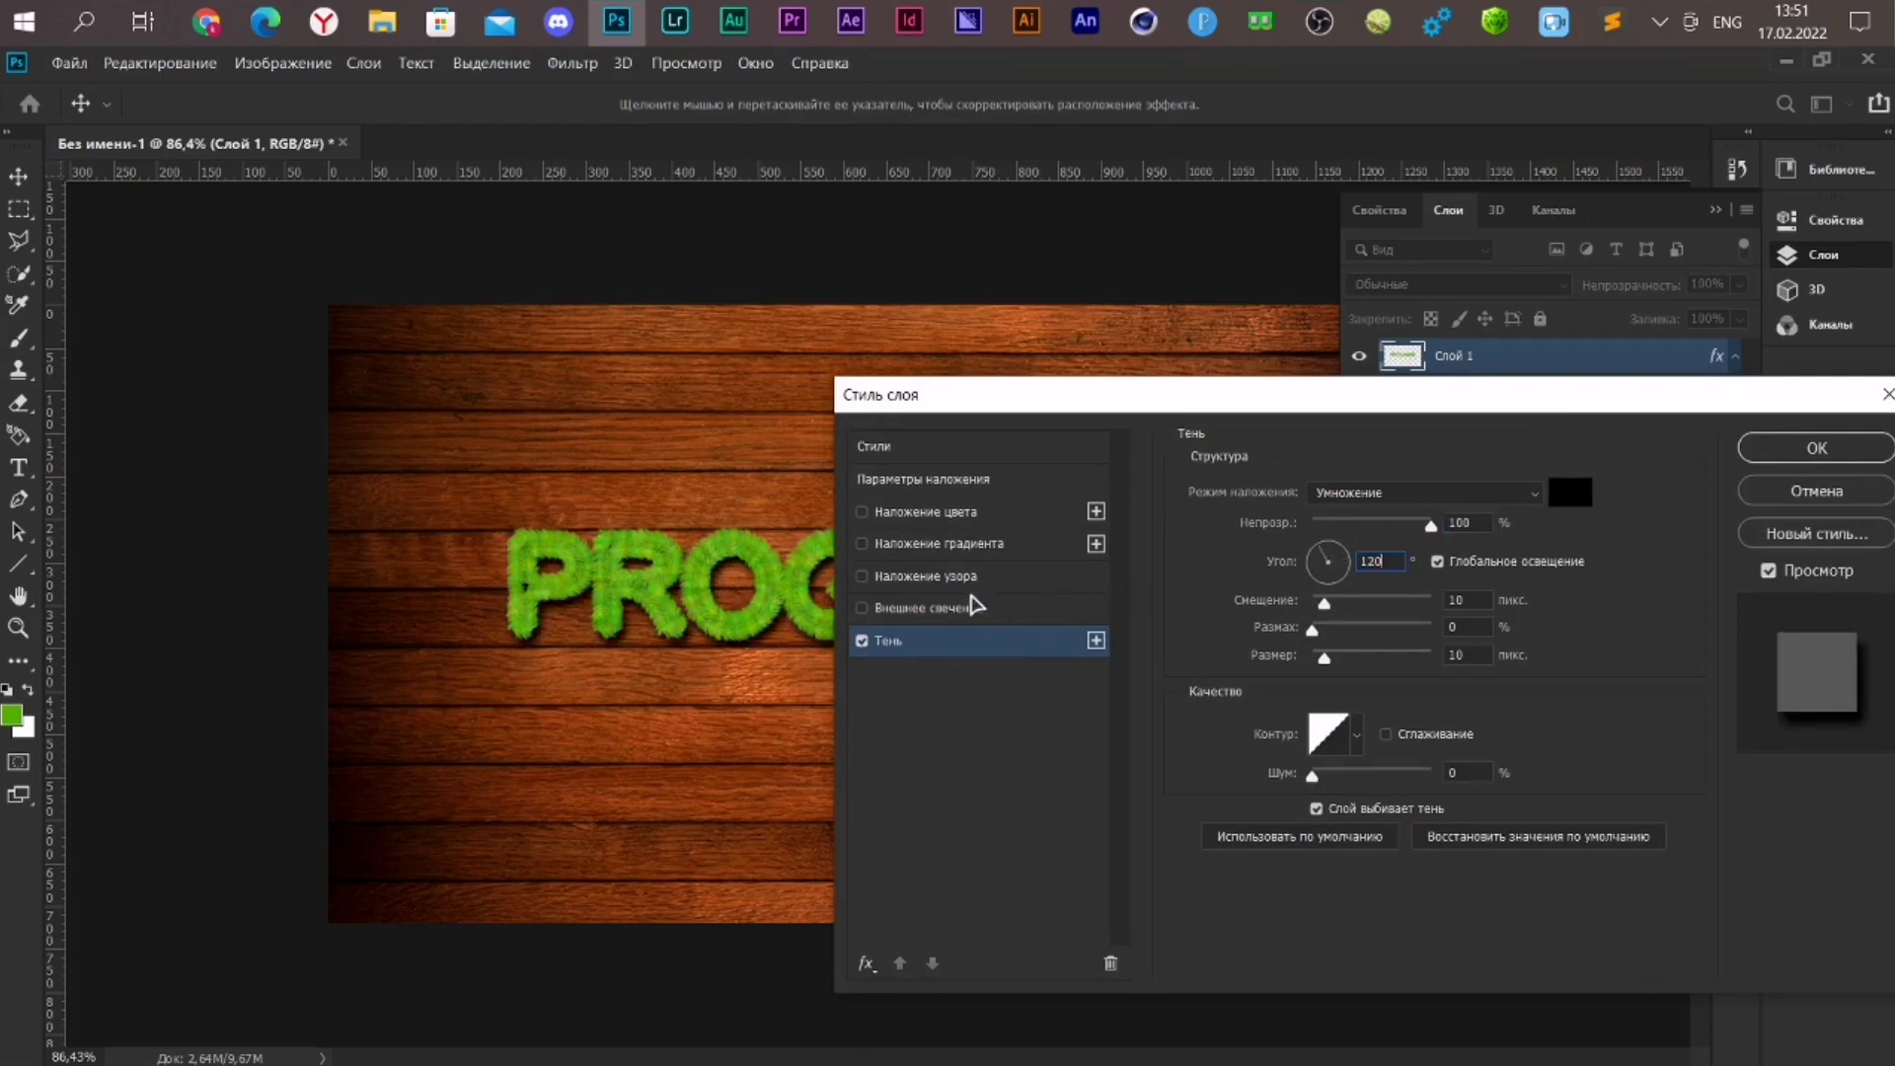
Add a Satin effect to the lettering in Normal mode with a bright yellow colour
{"action": "left_click", "coordinate": [866, 964]}
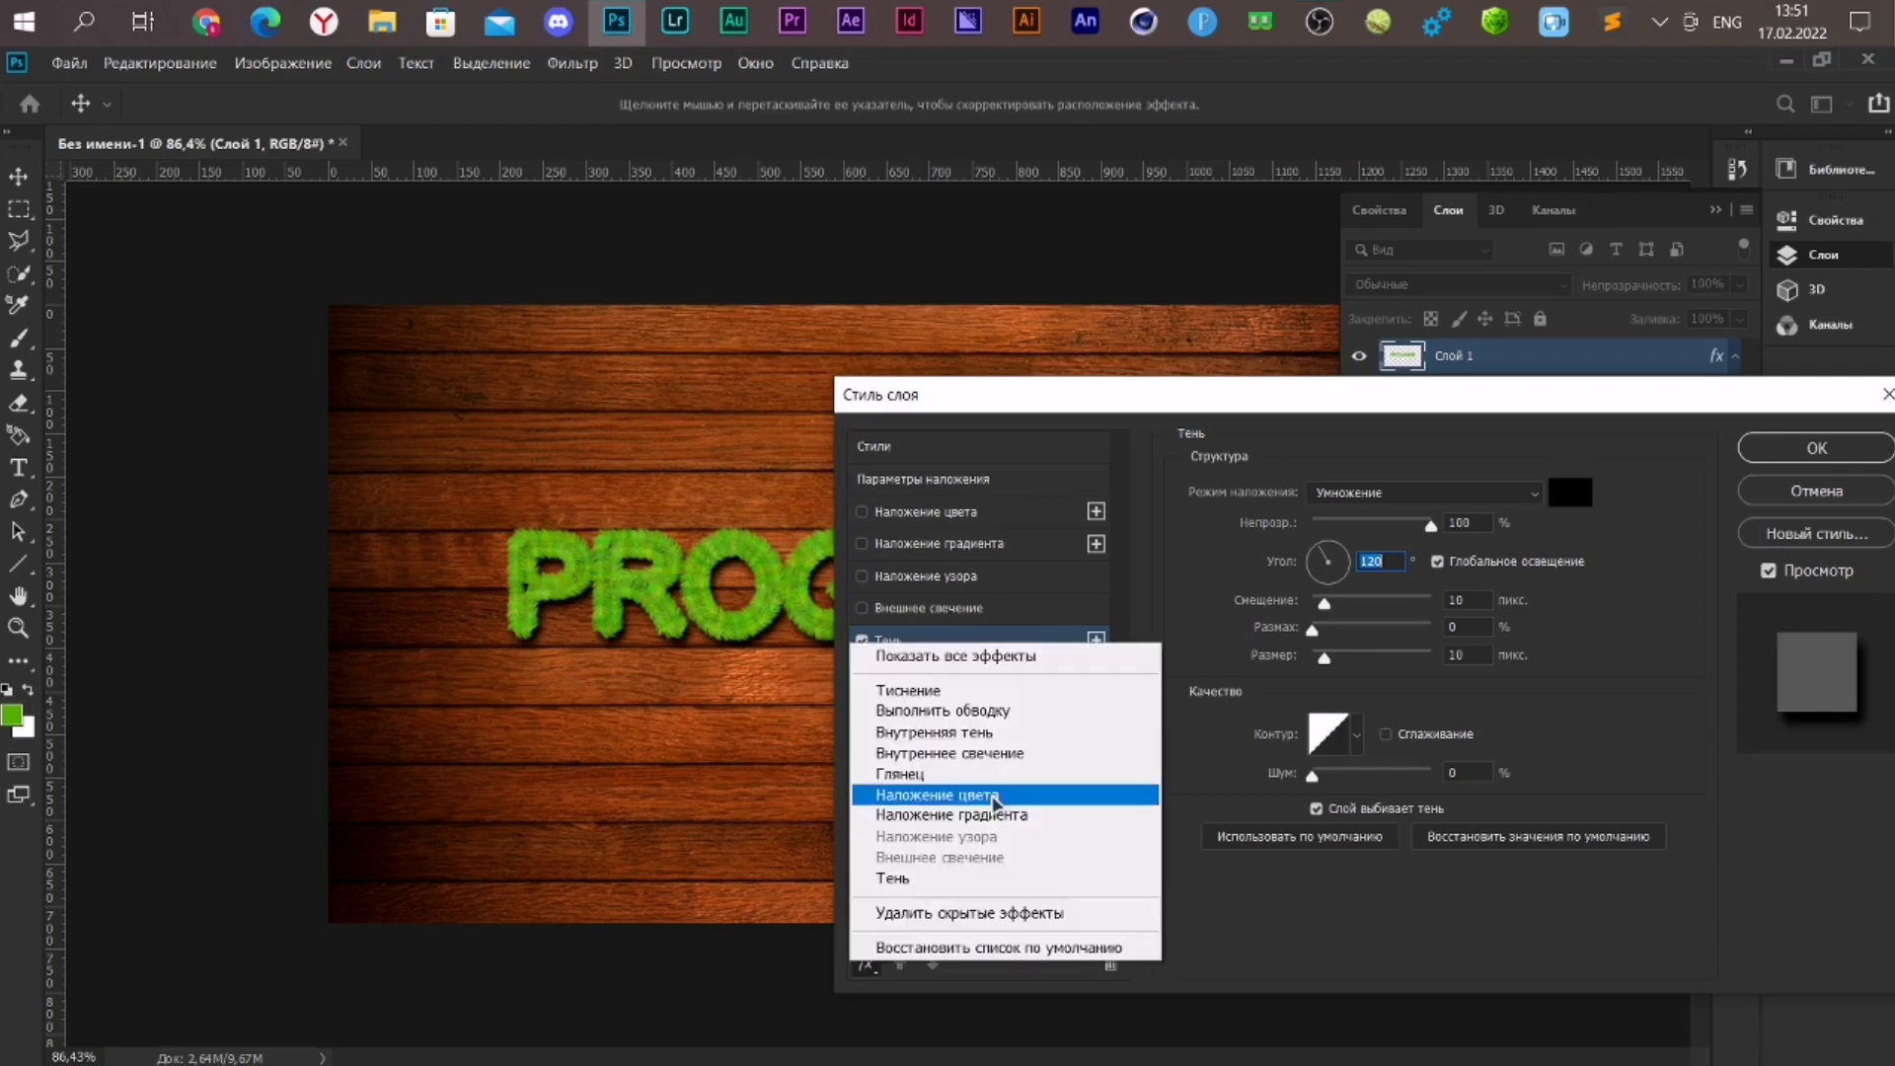
{"action": "left_click", "coordinate": [954, 776]}
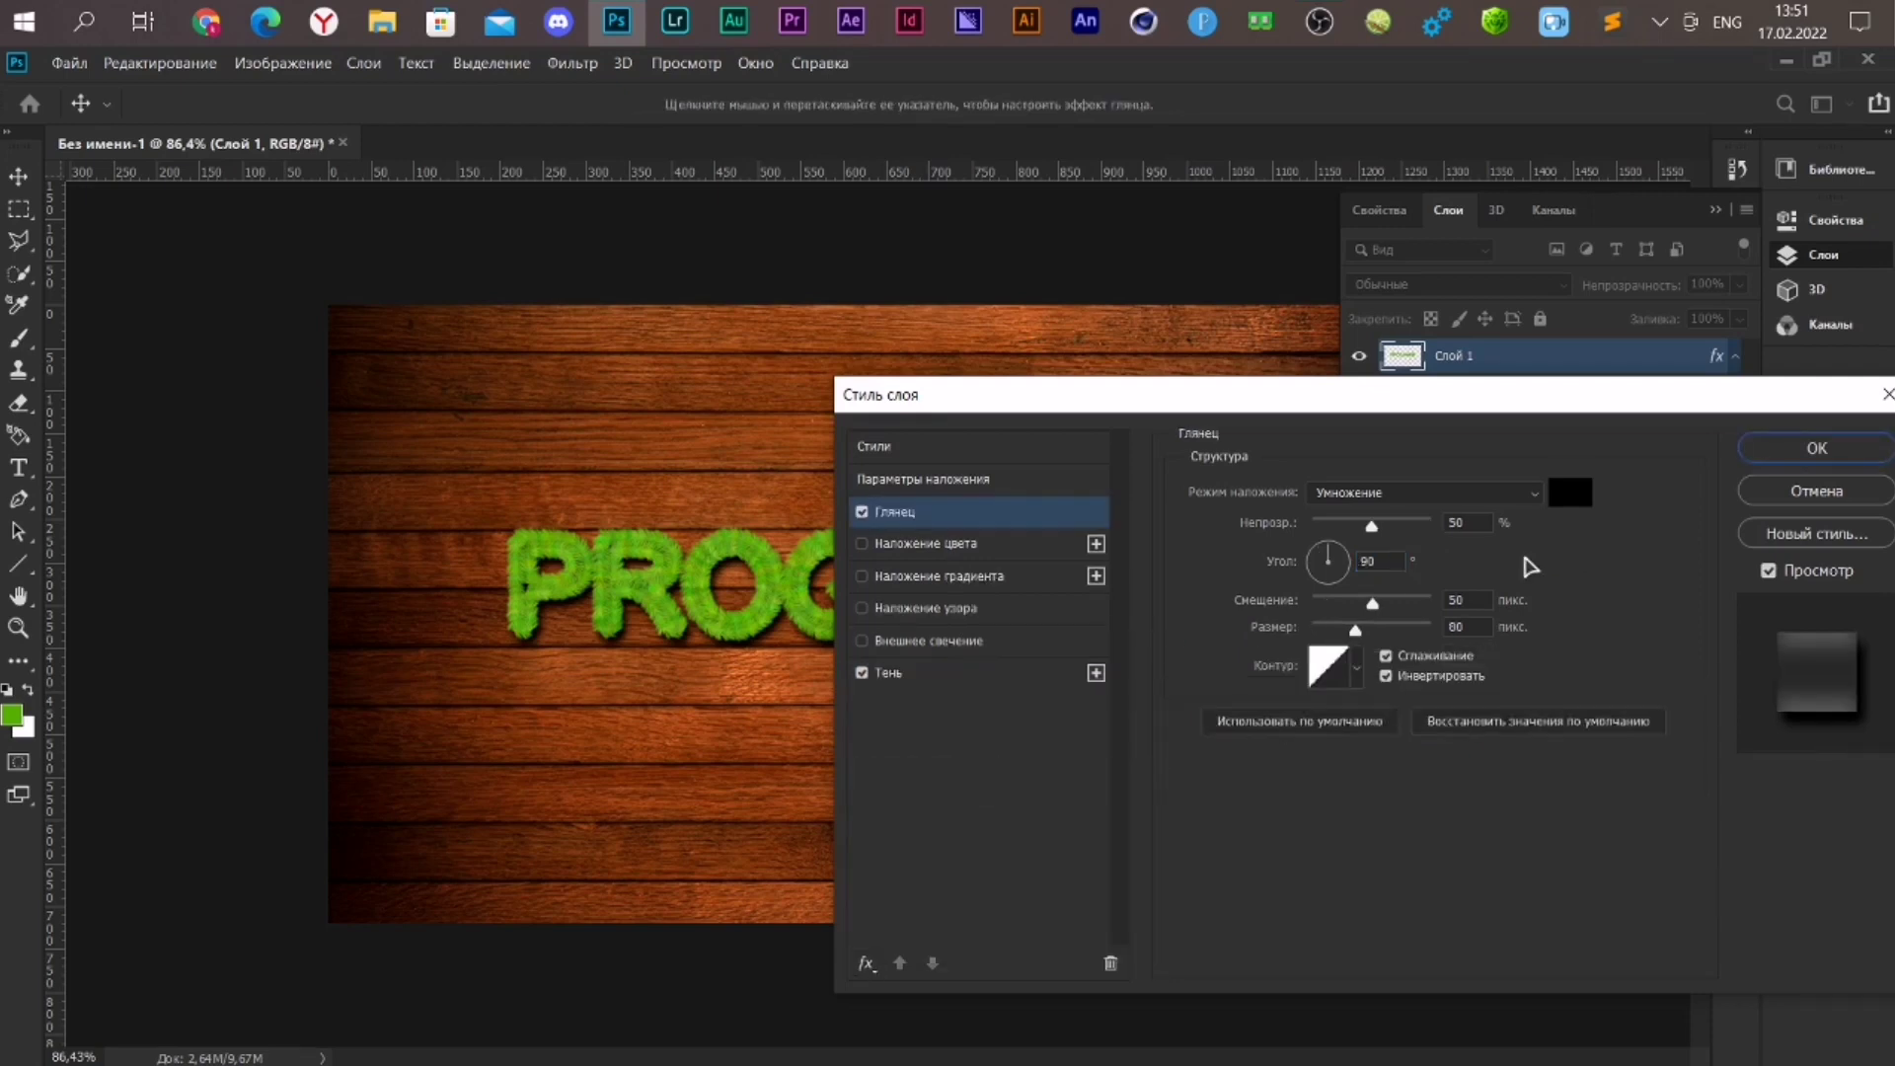
{"action": "mouse_move", "coordinate": [1404, 394]}
{"action": "left_mouse_down"}
{"action": "mouse_move", "coordinate": [1305, 353]}
{"action": "mouse_move", "coordinate": [1411, 223]}
{"action": "left_mouse_up"}
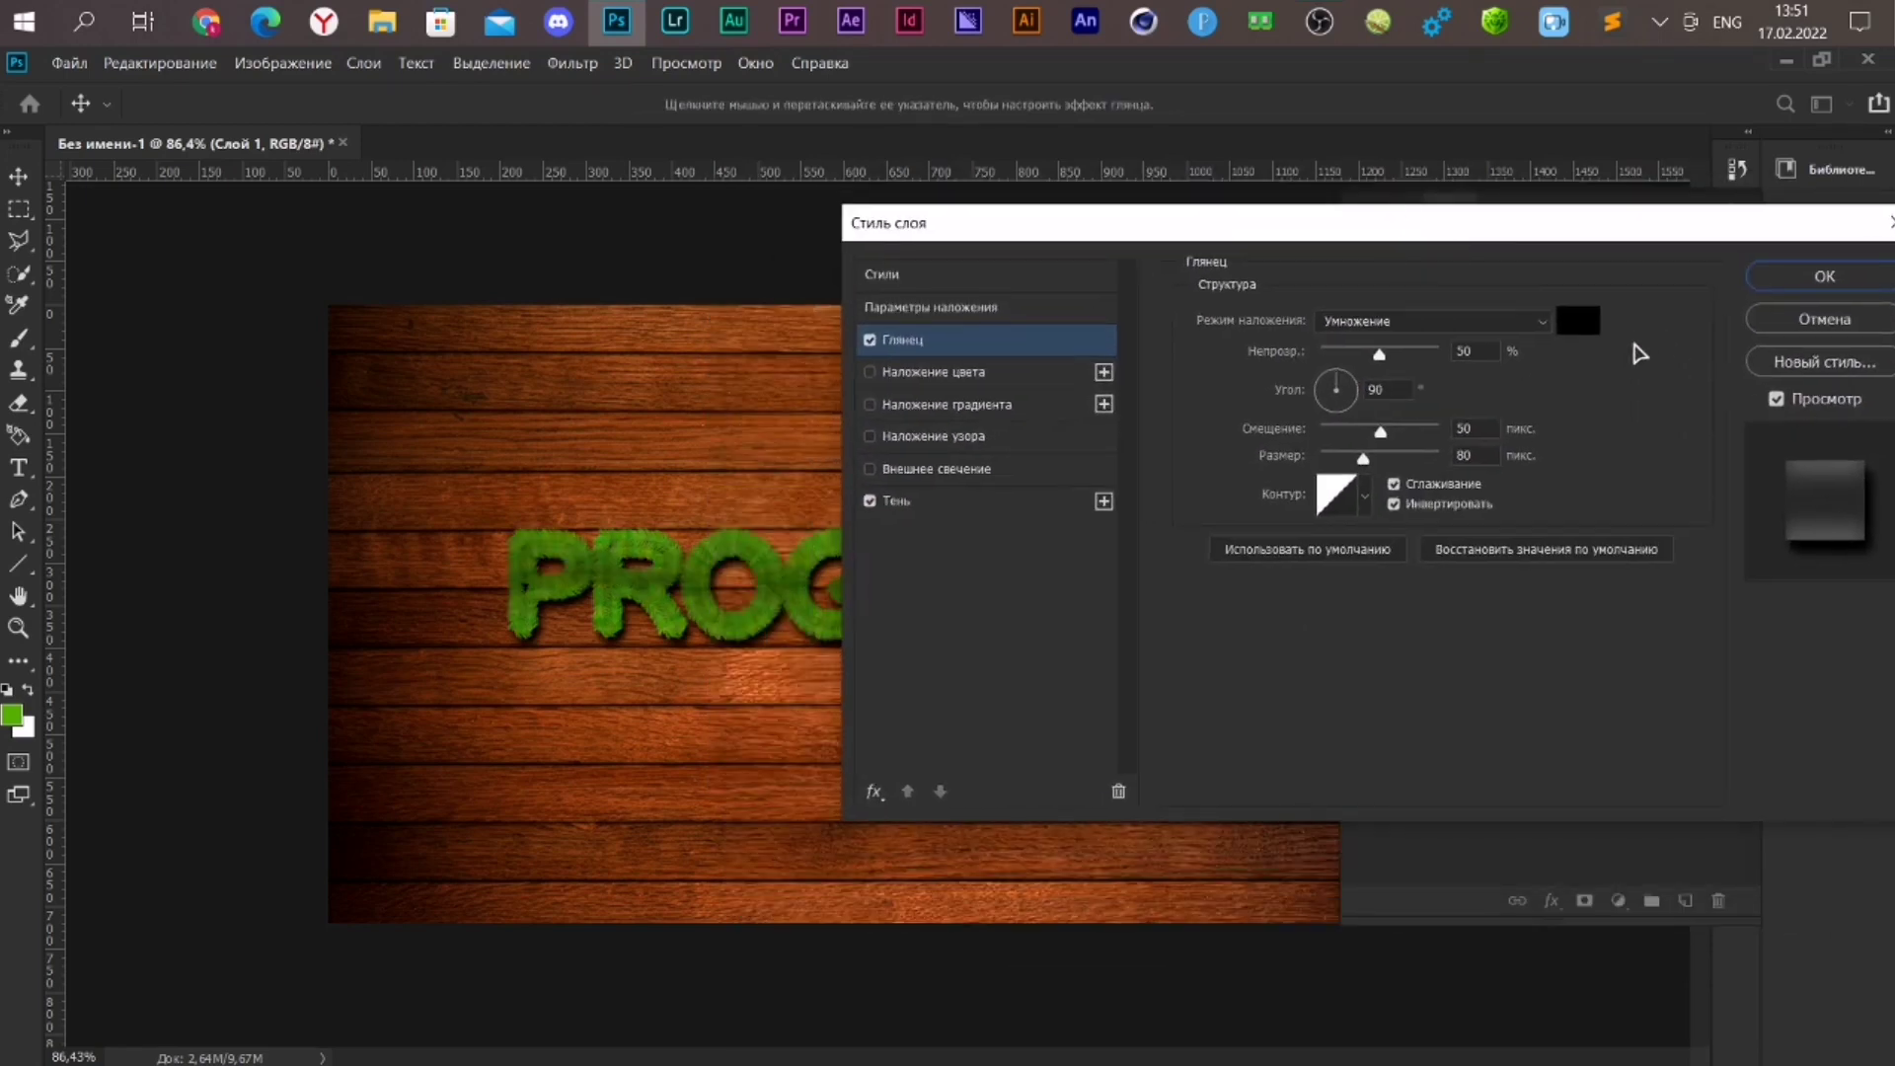
{"action": "left_click", "coordinate": [1545, 322]}
{"action": "left_click", "coordinate": [1490, 340]}
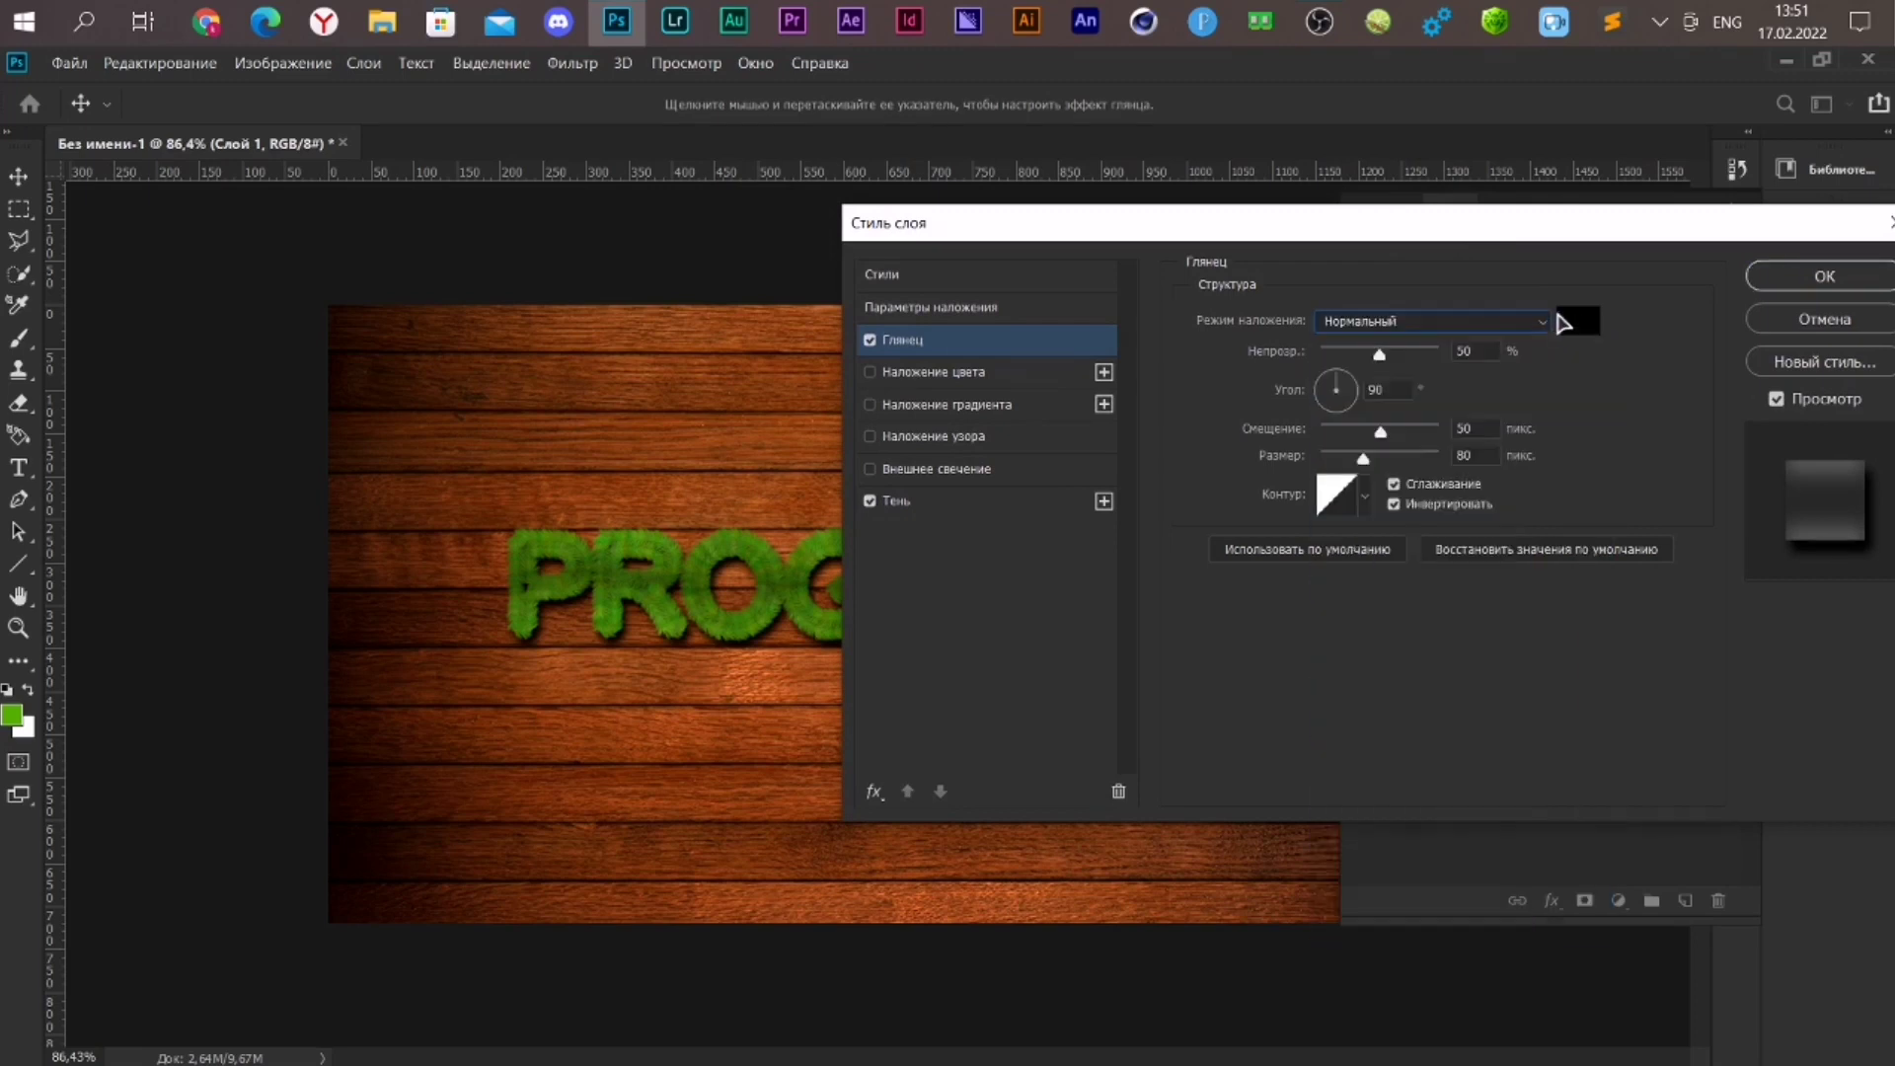
{"action": "left_click", "coordinate": [1577, 322]}
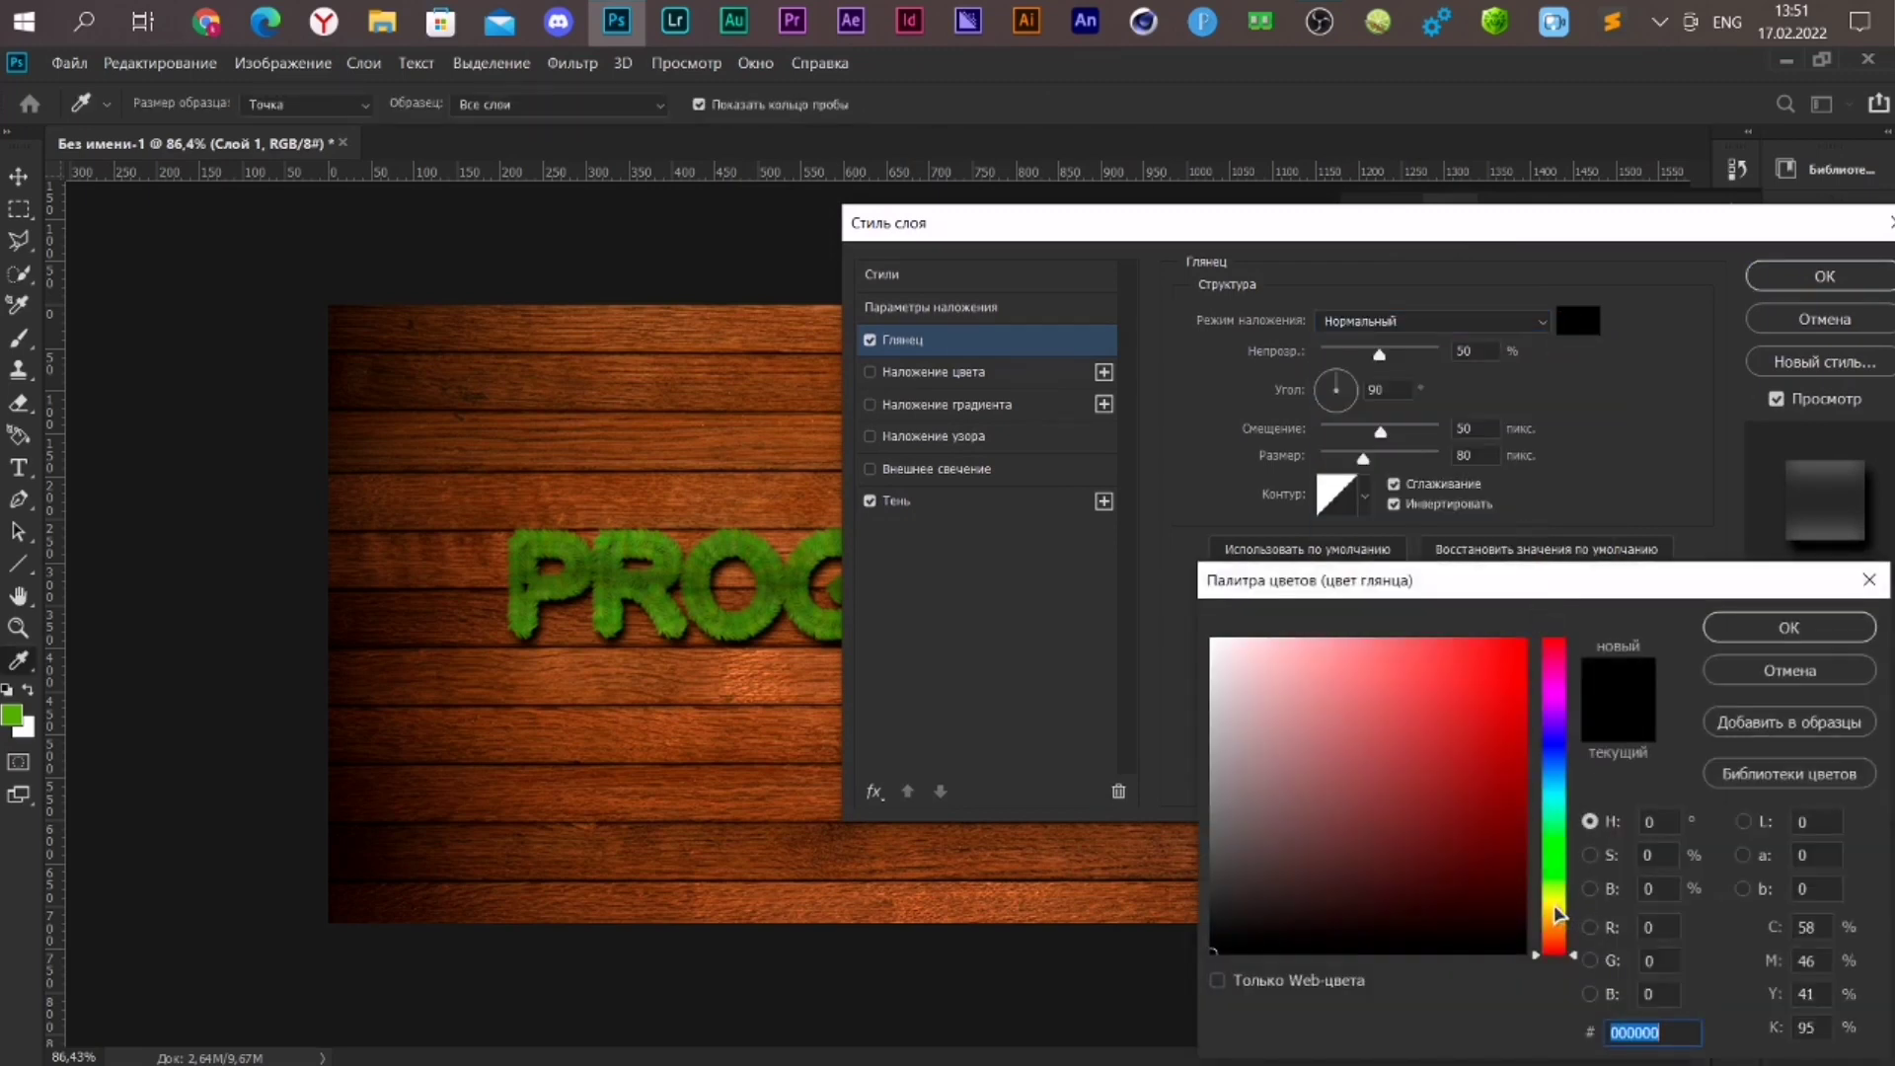
{"action": "left_click_drag", "start_coordinate": [1558, 913], "coordinate": [1558, 903]}
{"action": "left_click", "coordinate": [1525, 642]}
{"action": "left_click", "coordinate": [1789, 628]}
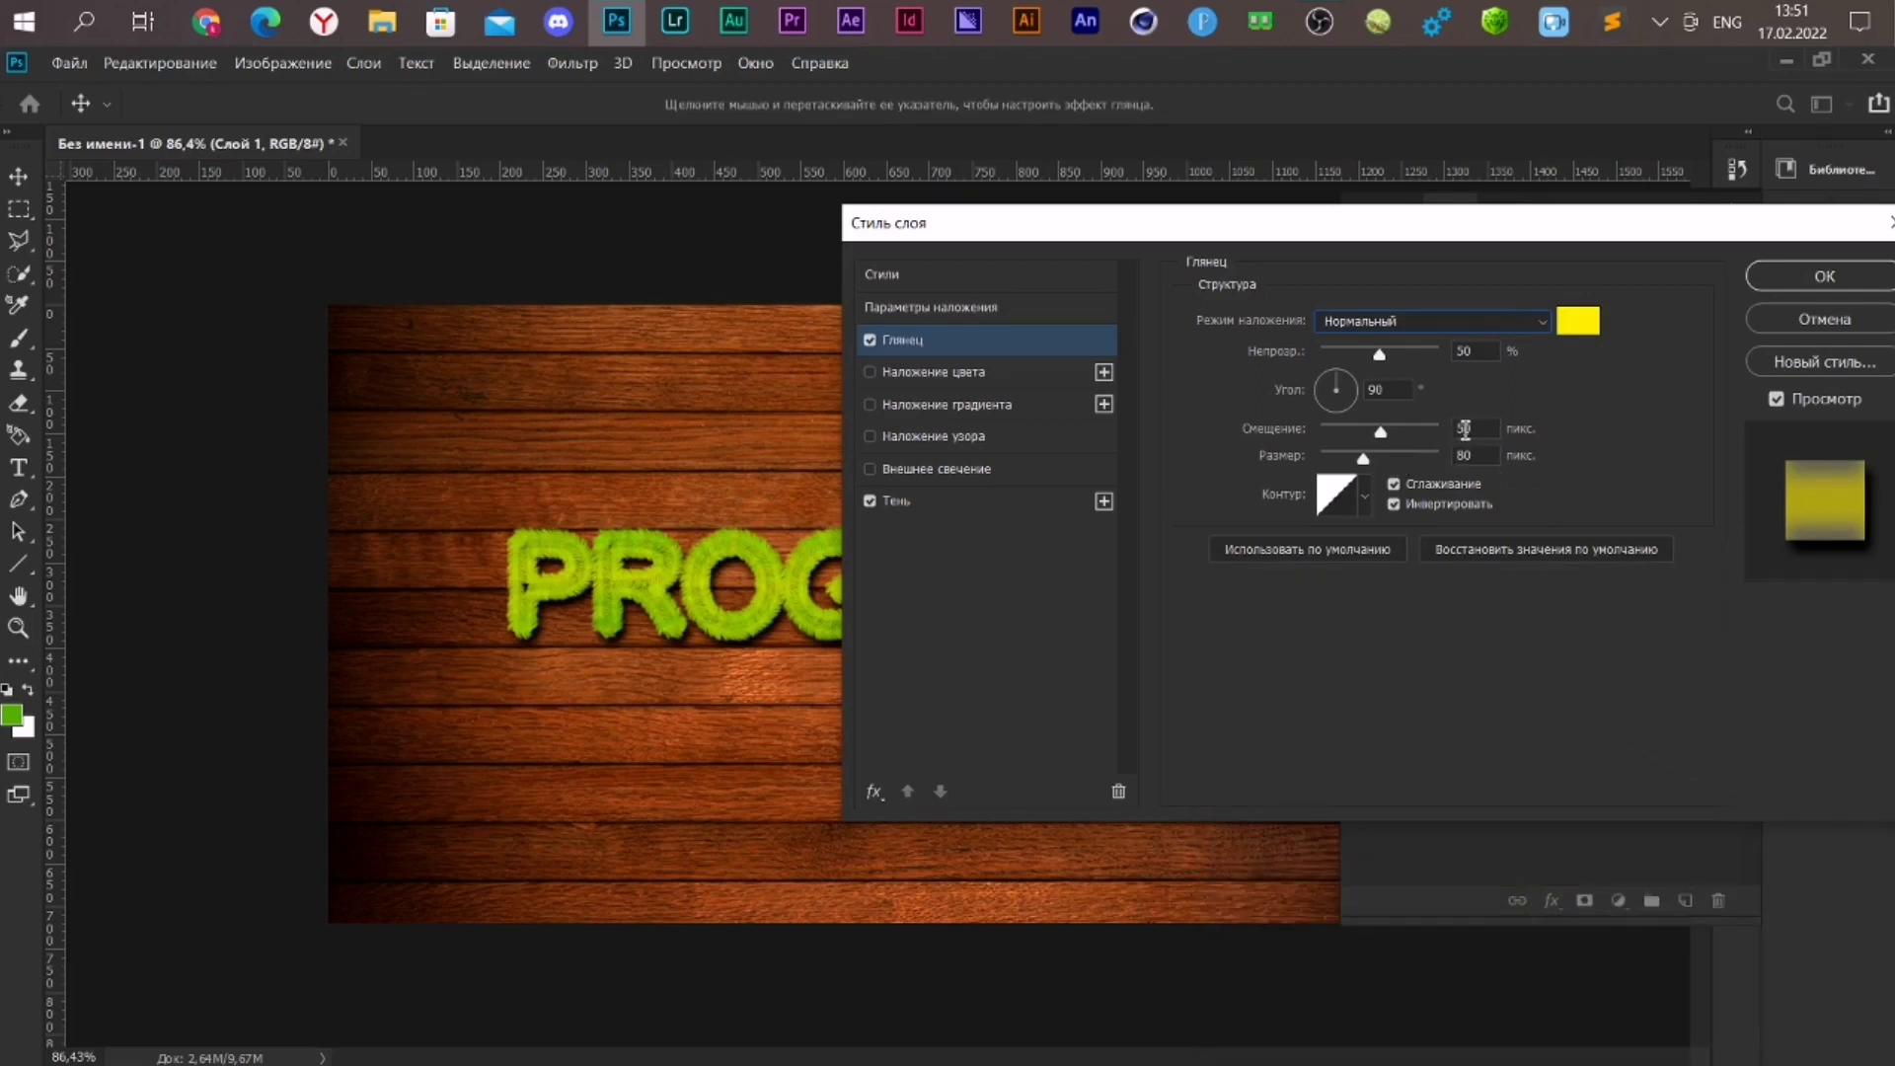
Give the satin a peaked contour, 25% opacity, -170° angle, 29 px distance, 65 px size
{"action": "left_click", "coordinate": [1367, 495]}
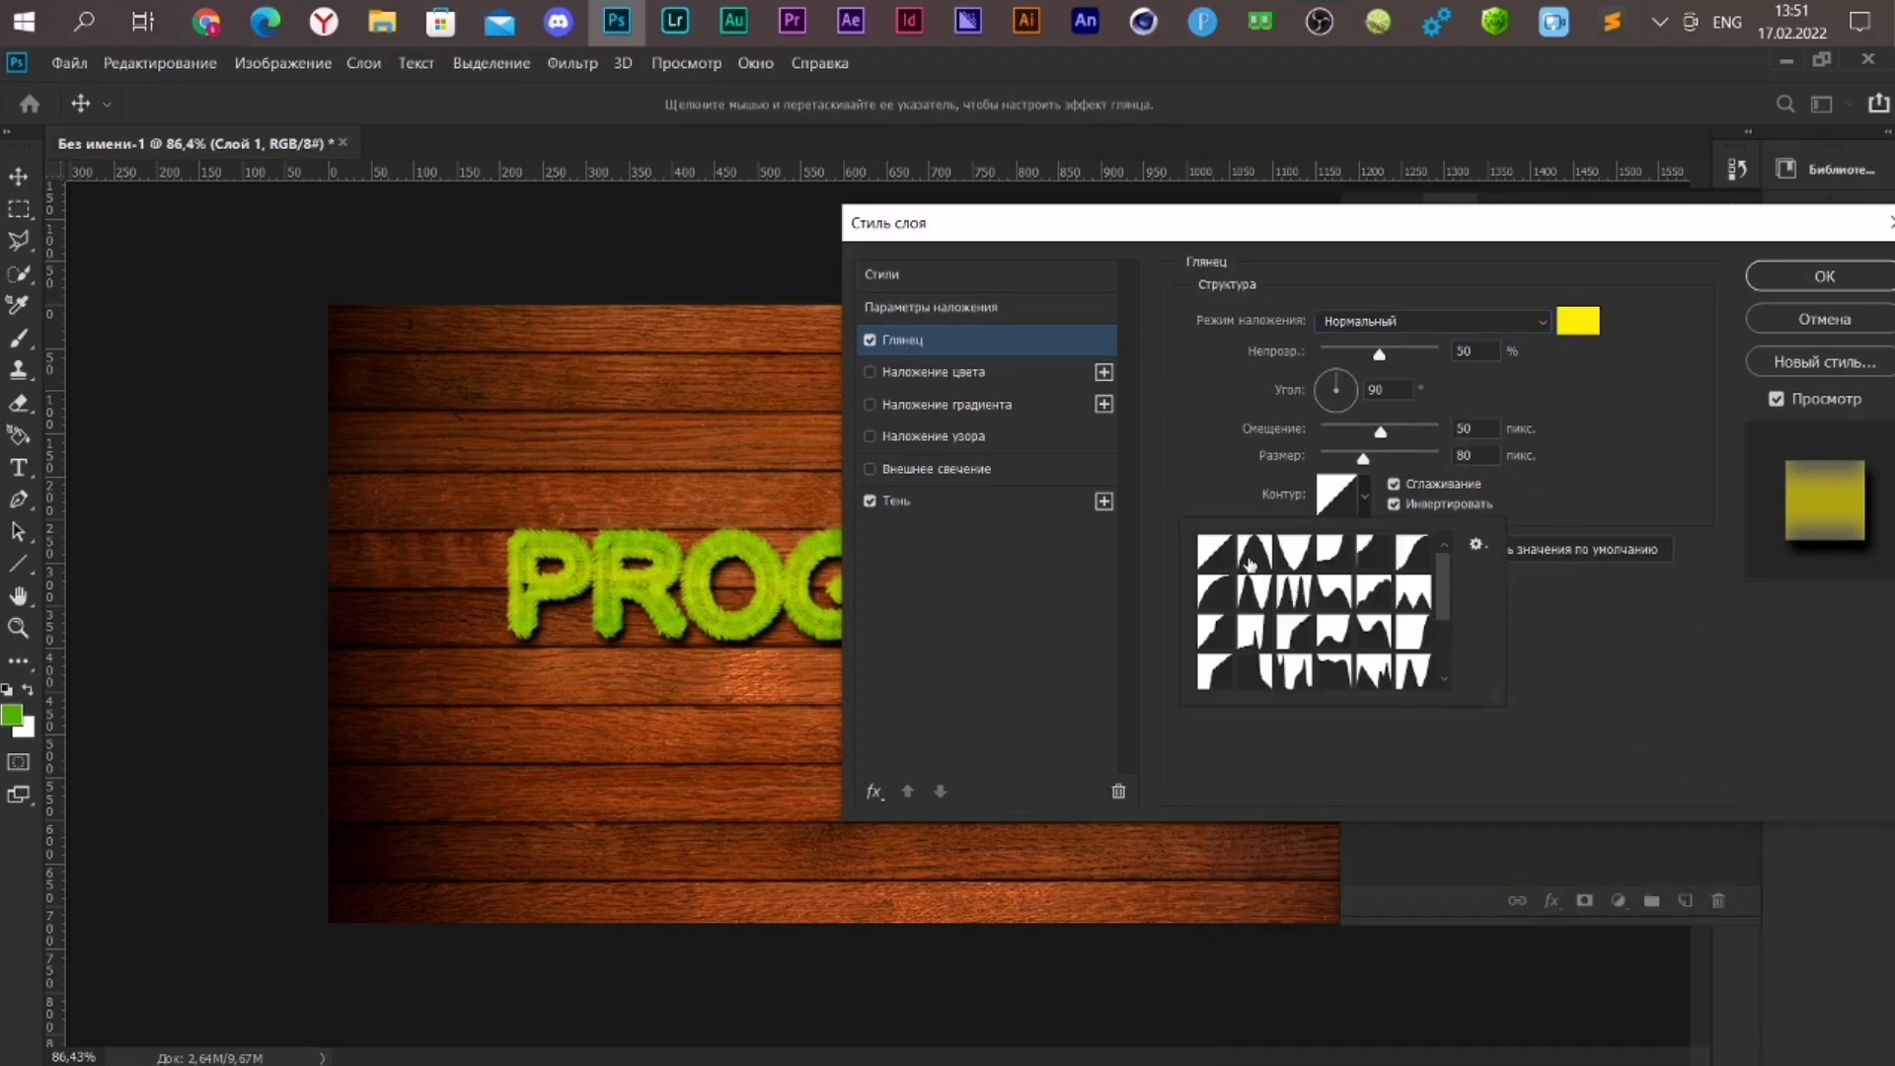
{"action": "left_click", "coordinate": [1251, 563]}
{"action": "left_click", "coordinate": [1510, 601]}
{"action": "left_click", "coordinate": [1353, 427]}
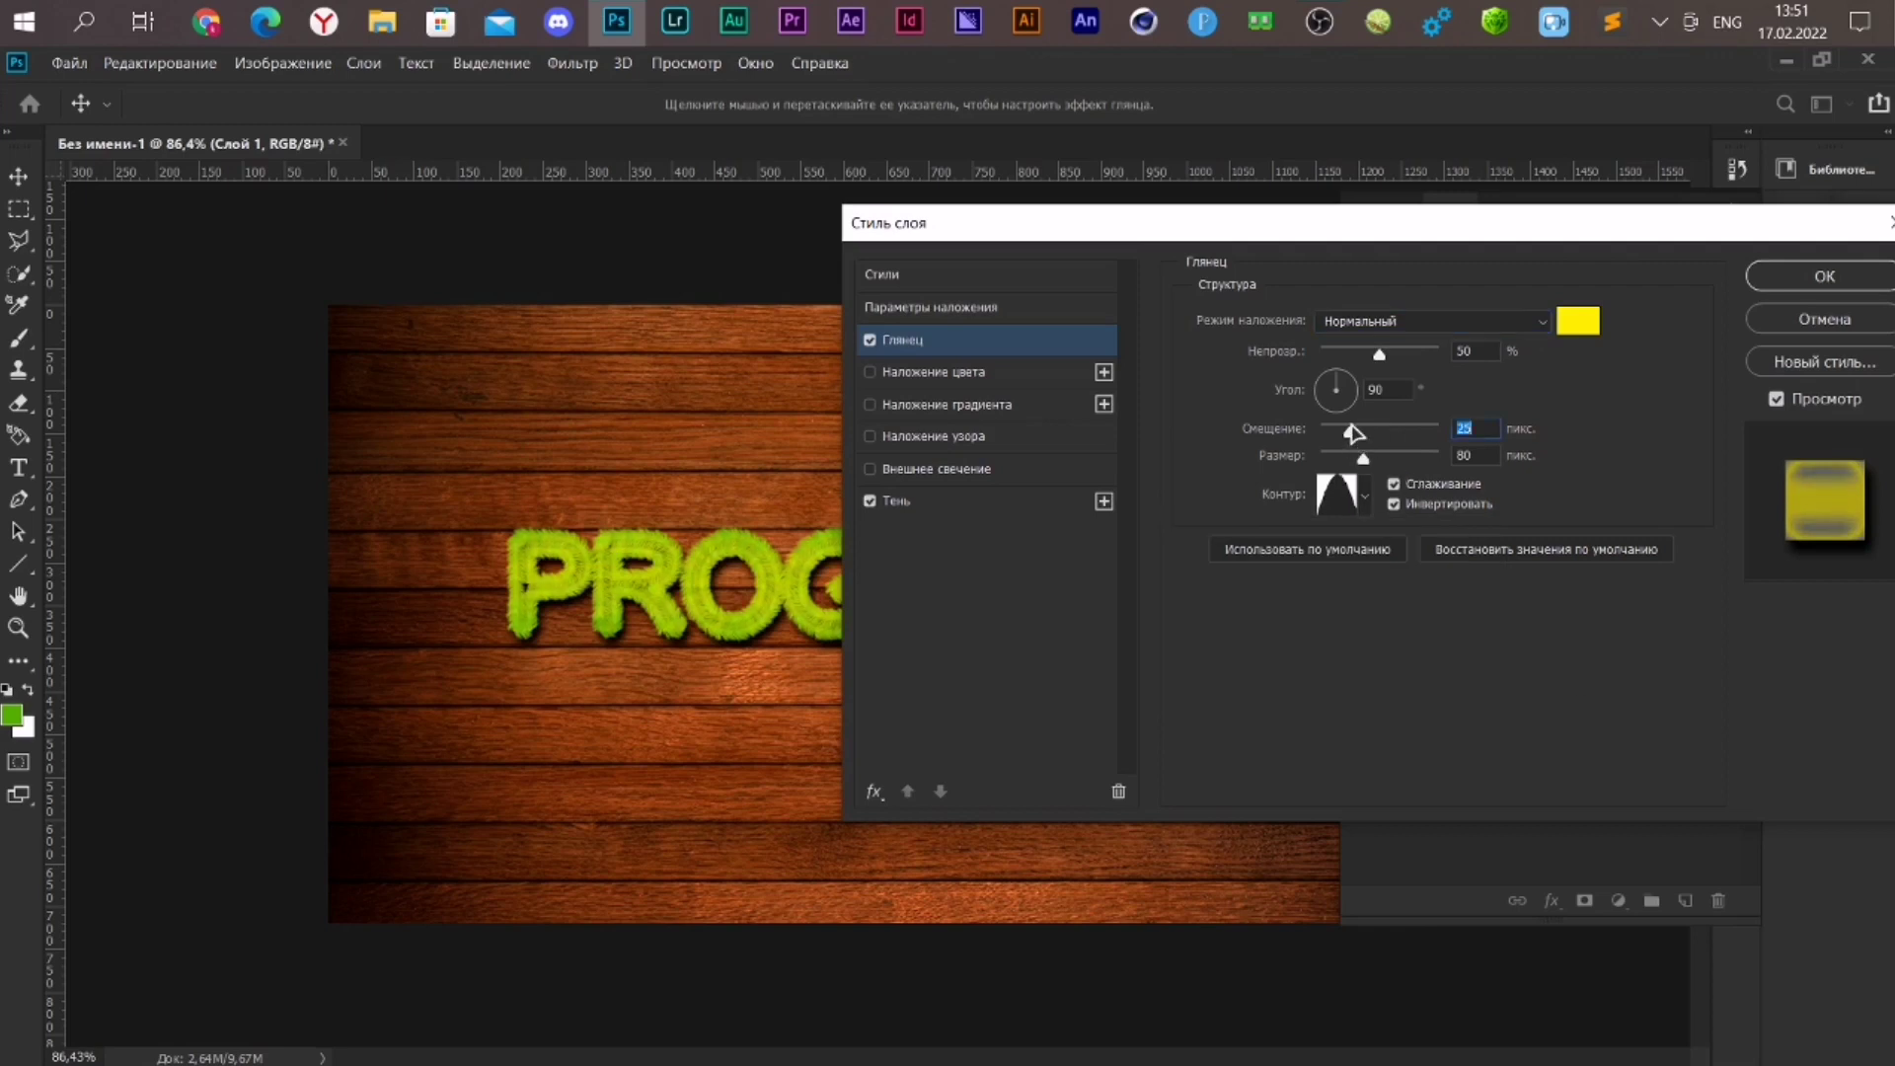
{"action": "mouse_move", "coordinate": [1350, 452]}
{"action": "left_mouse_down"}
{"action": "mouse_move", "coordinate": [1335, 434]}
{"action": "mouse_move", "coordinate": [1354, 431]}
{"action": "left_mouse_up"}
{"action": "mouse_move", "coordinate": [1379, 353]}
{"action": "left_mouse_down"}
{"action": "mouse_move", "coordinate": [1486, 357]}
{"action": "mouse_move", "coordinate": [1370, 382]}
{"action": "left_mouse_up"}
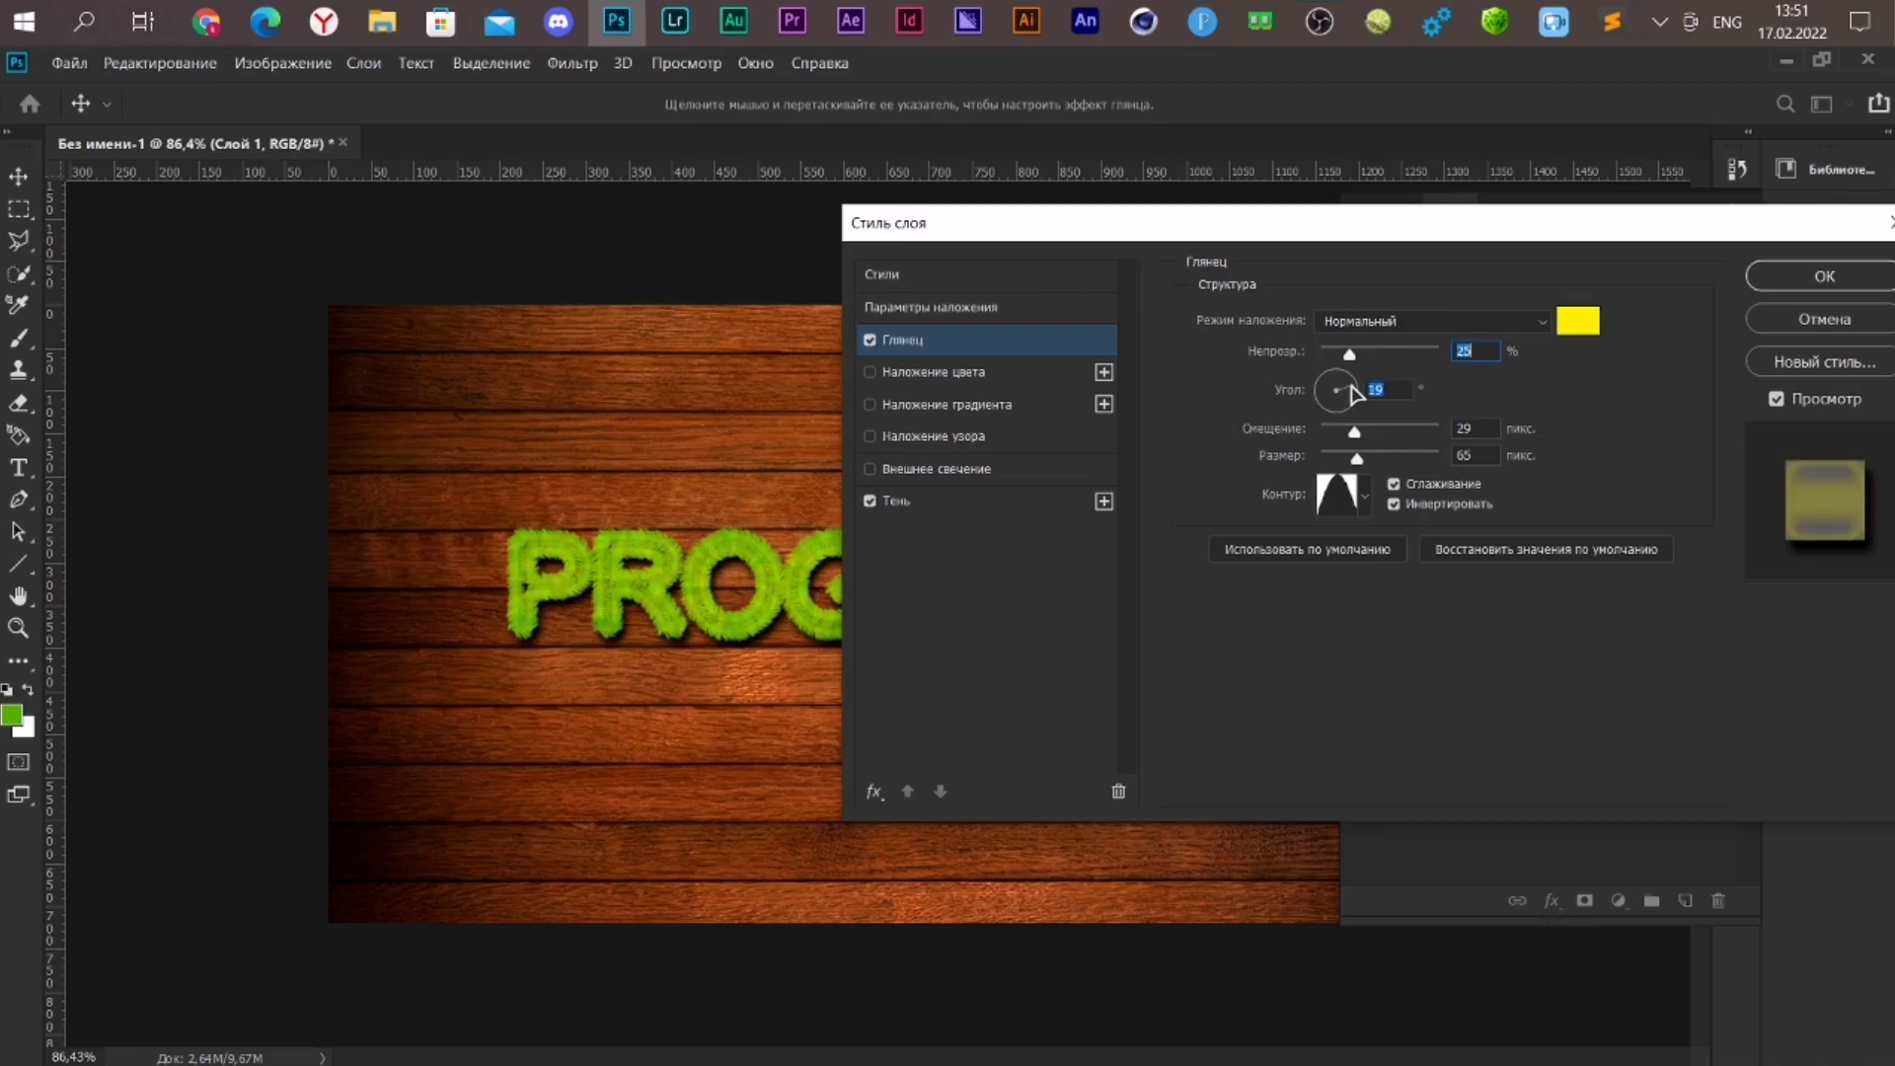
{"action": "left_click", "coordinate": [1356, 395]}
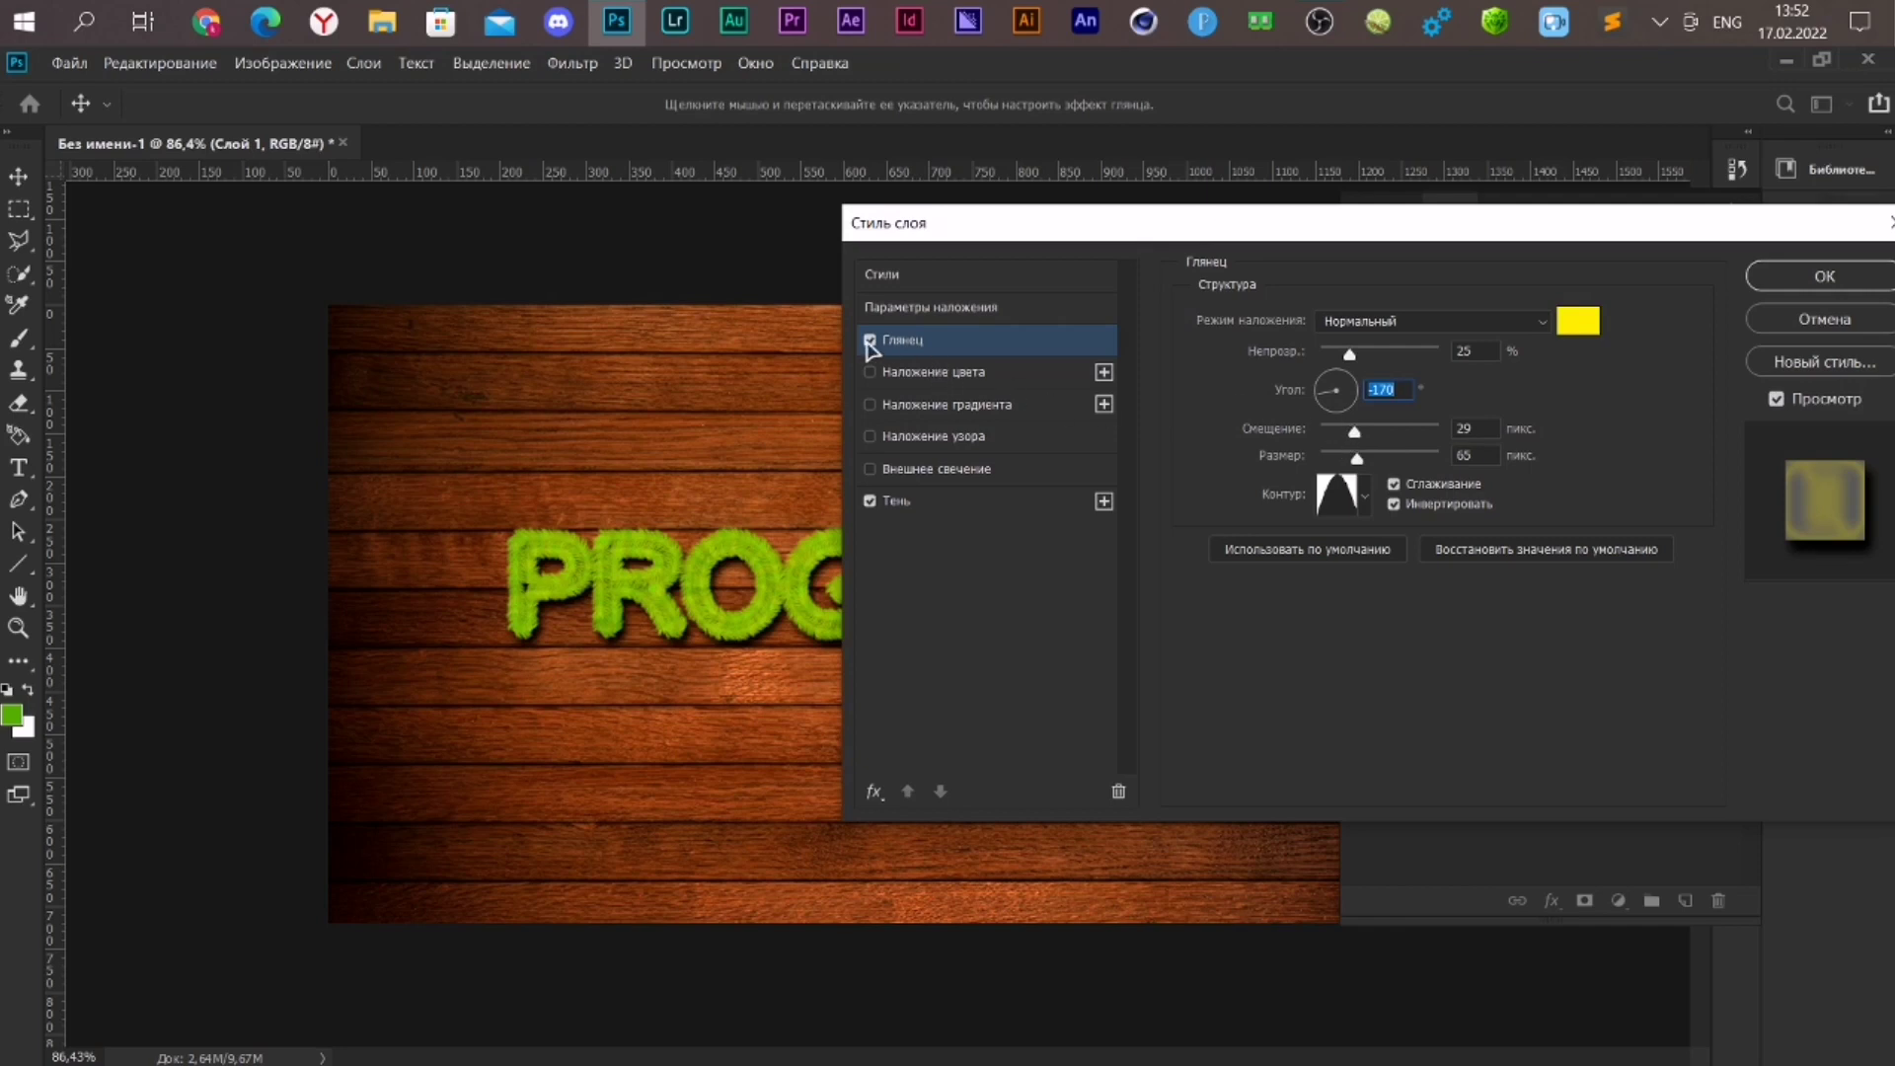
{"action": "left_click", "coordinate": [869, 343]}
{"action": "mouse_move", "coordinate": [1167, 222]}
{"action": "left_mouse_down"}
{"action": "mouse_move", "coordinate": [1143, 314]}
{"action": "mouse_move", "coordinate": [821, 706]}
{"action": "mouse_move", "coordinate": [537, 774]}
{"action": "left_mouse_up"}
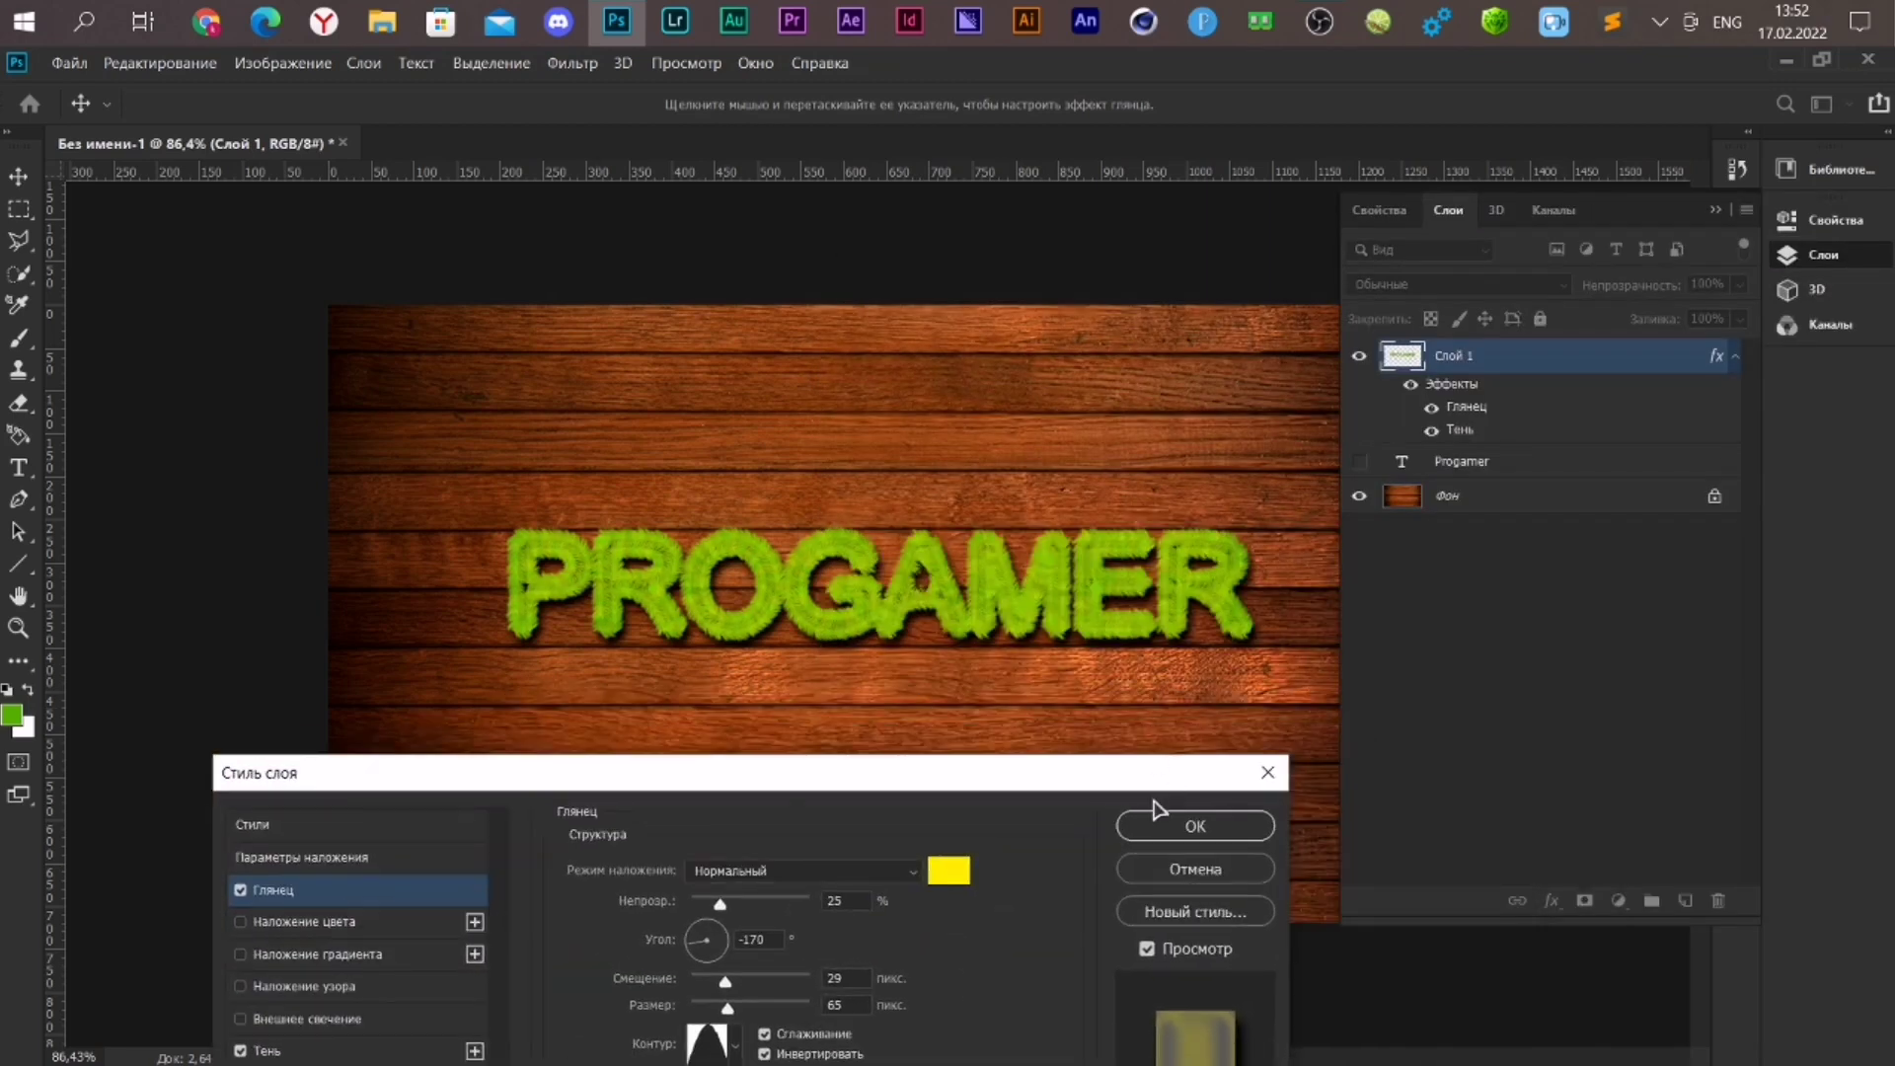
Apply the shadow and satin style, collapse the Layers panel and zoom to check the board
{"action": "left_click", "coordinate": [1191, 827]}
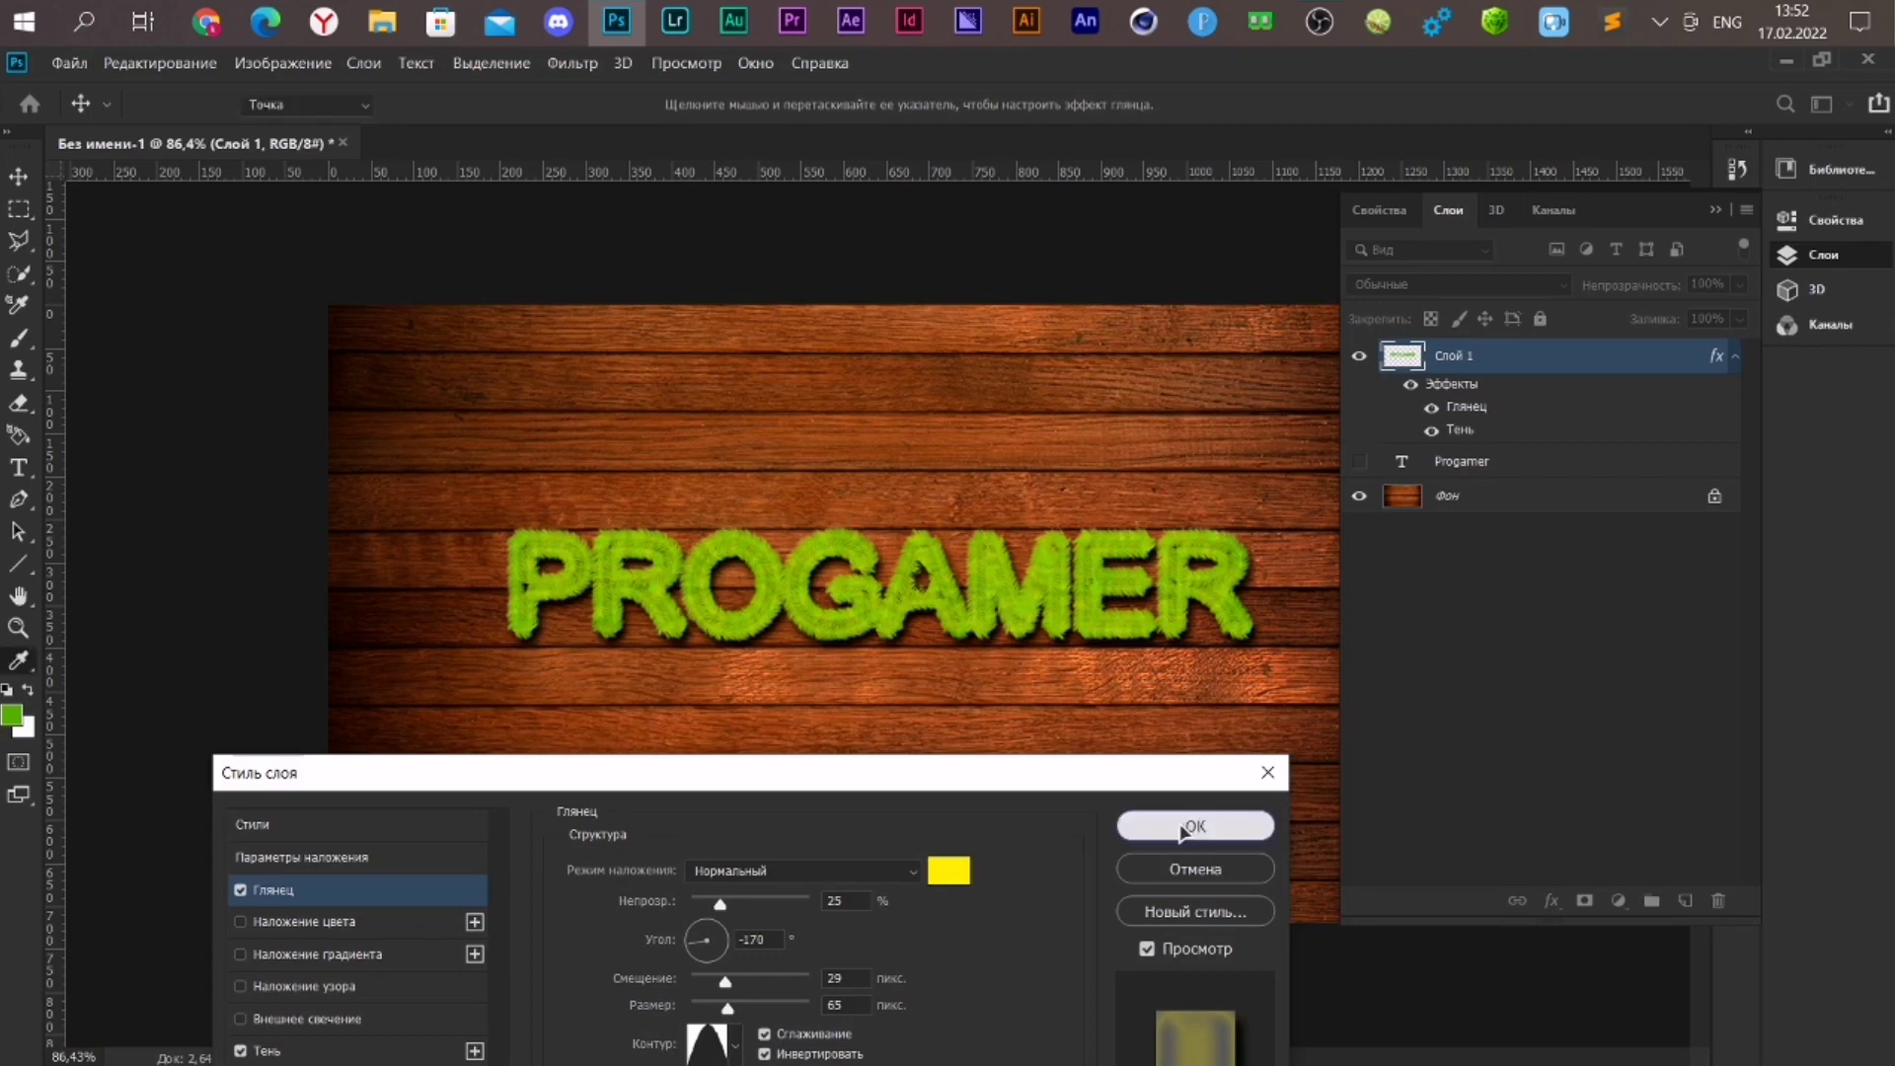
{"action": "left_click", "coordinate": [1714, 210]}
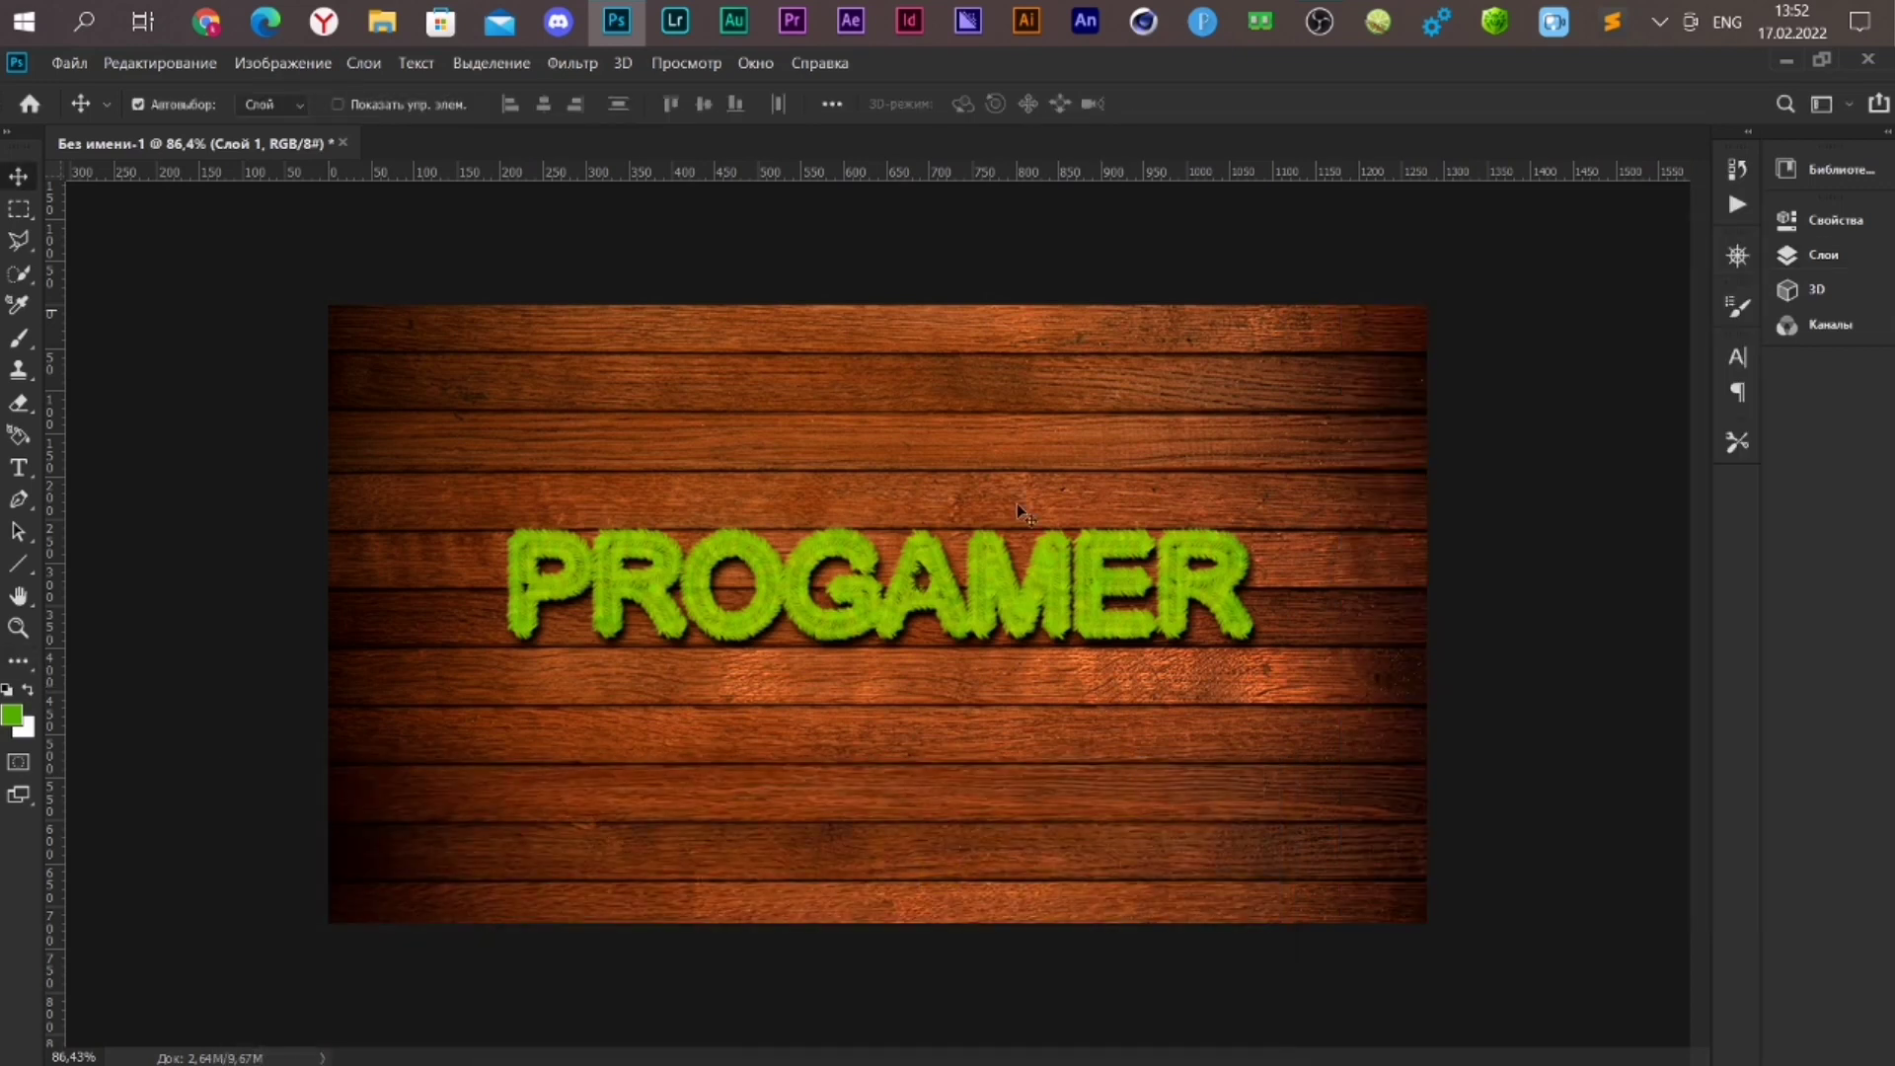
{"action": "scroll", "coordinate": [751, 577], "scroll_direction": "up", "scroll_amount": 2}
{"action": "scroll", "coordinate": [750, 577], "scroll_direction": "up", "scroll_amount": 1}
{"action": "scroll", "coordinate": [750, 577], "scroll_direction": "up", "scroll_amount": 1}
{"action": "scroll", "coordinate": [750, 577], "scroll_direction": "up", "scroll_amount": 1}
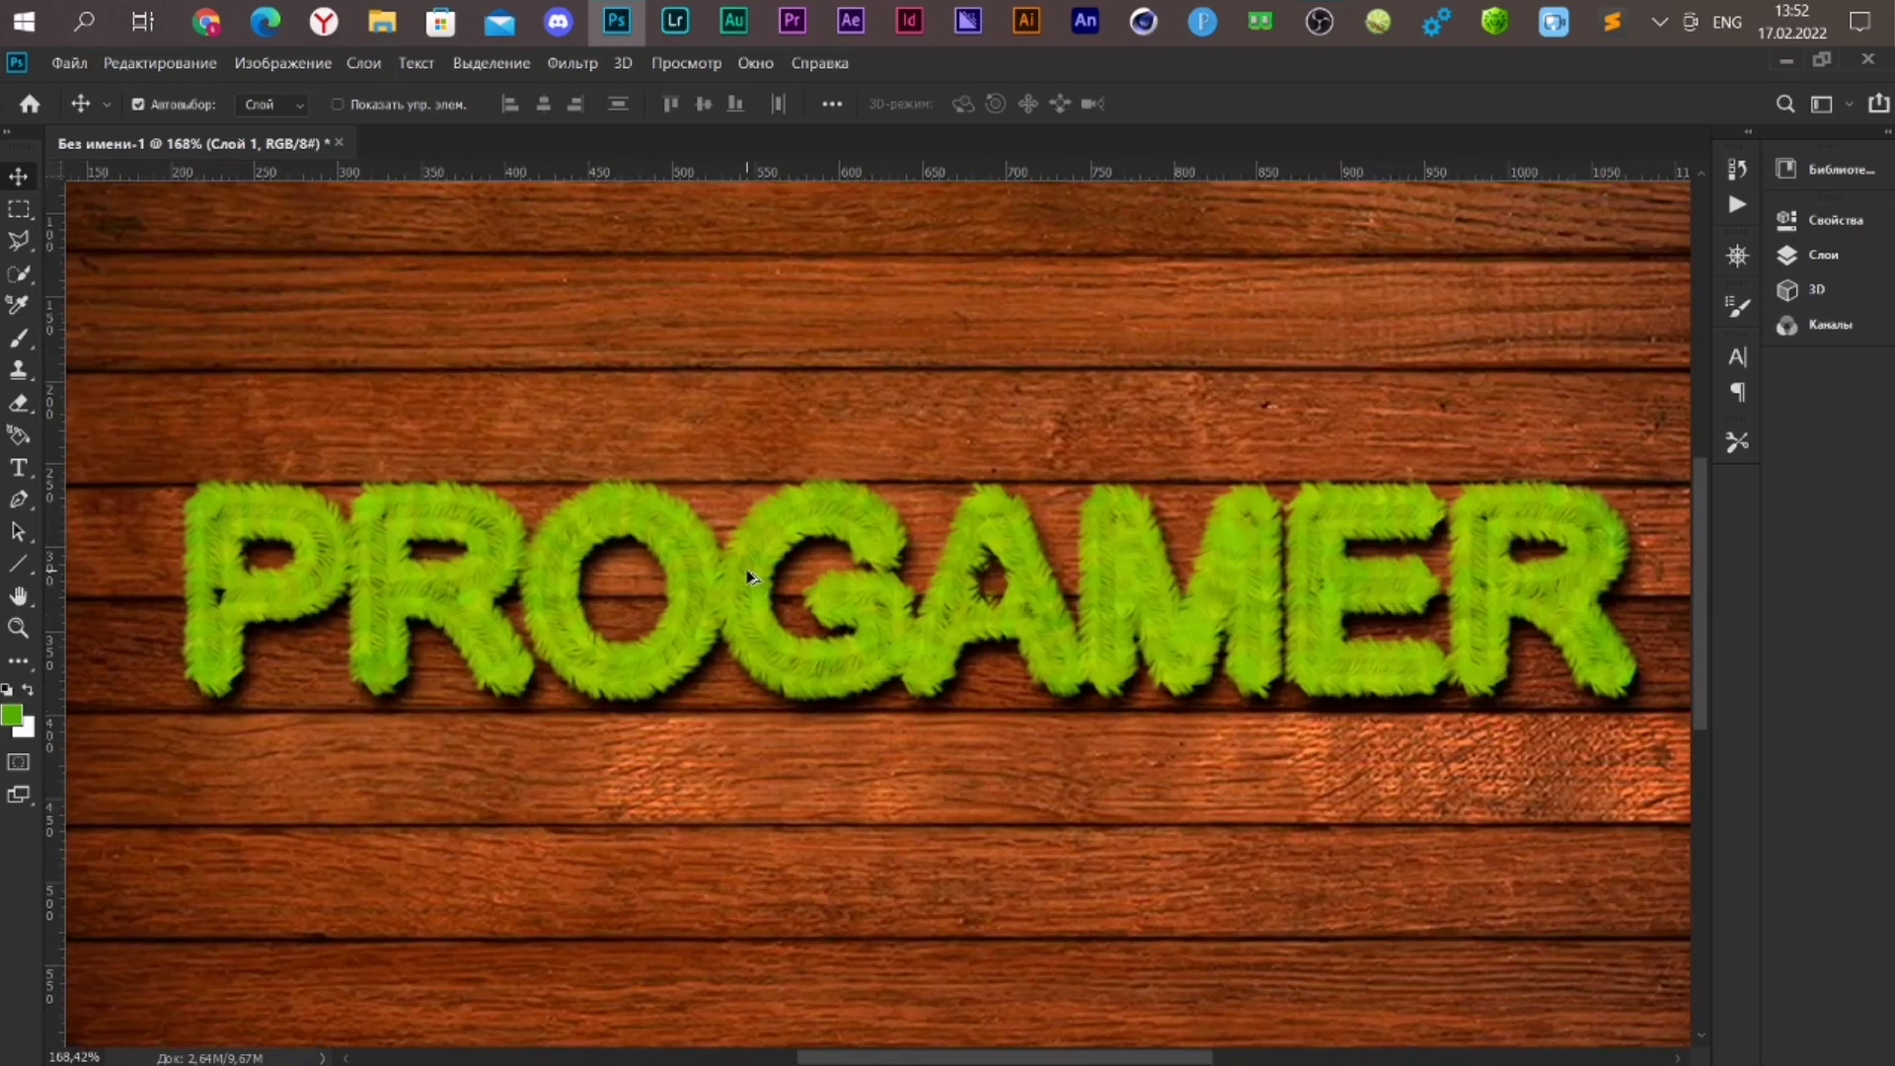
{"action": "scroll", "coordinate": [750, 577], "scroll_direction": "up", "scroll_amount": 1}
{"action": "scroll", "coordinate": [751, 580], "scroll_direction": "down", "scroll_amount": 2}
{"action": "scroll", "coordinate": [751, 583], "scroll_direction": "down", "scroll_amount": 1}
{"action": "scroll", "coordinate": [750, 582], "scroll_direction": "down", "scroll_amount": 2}
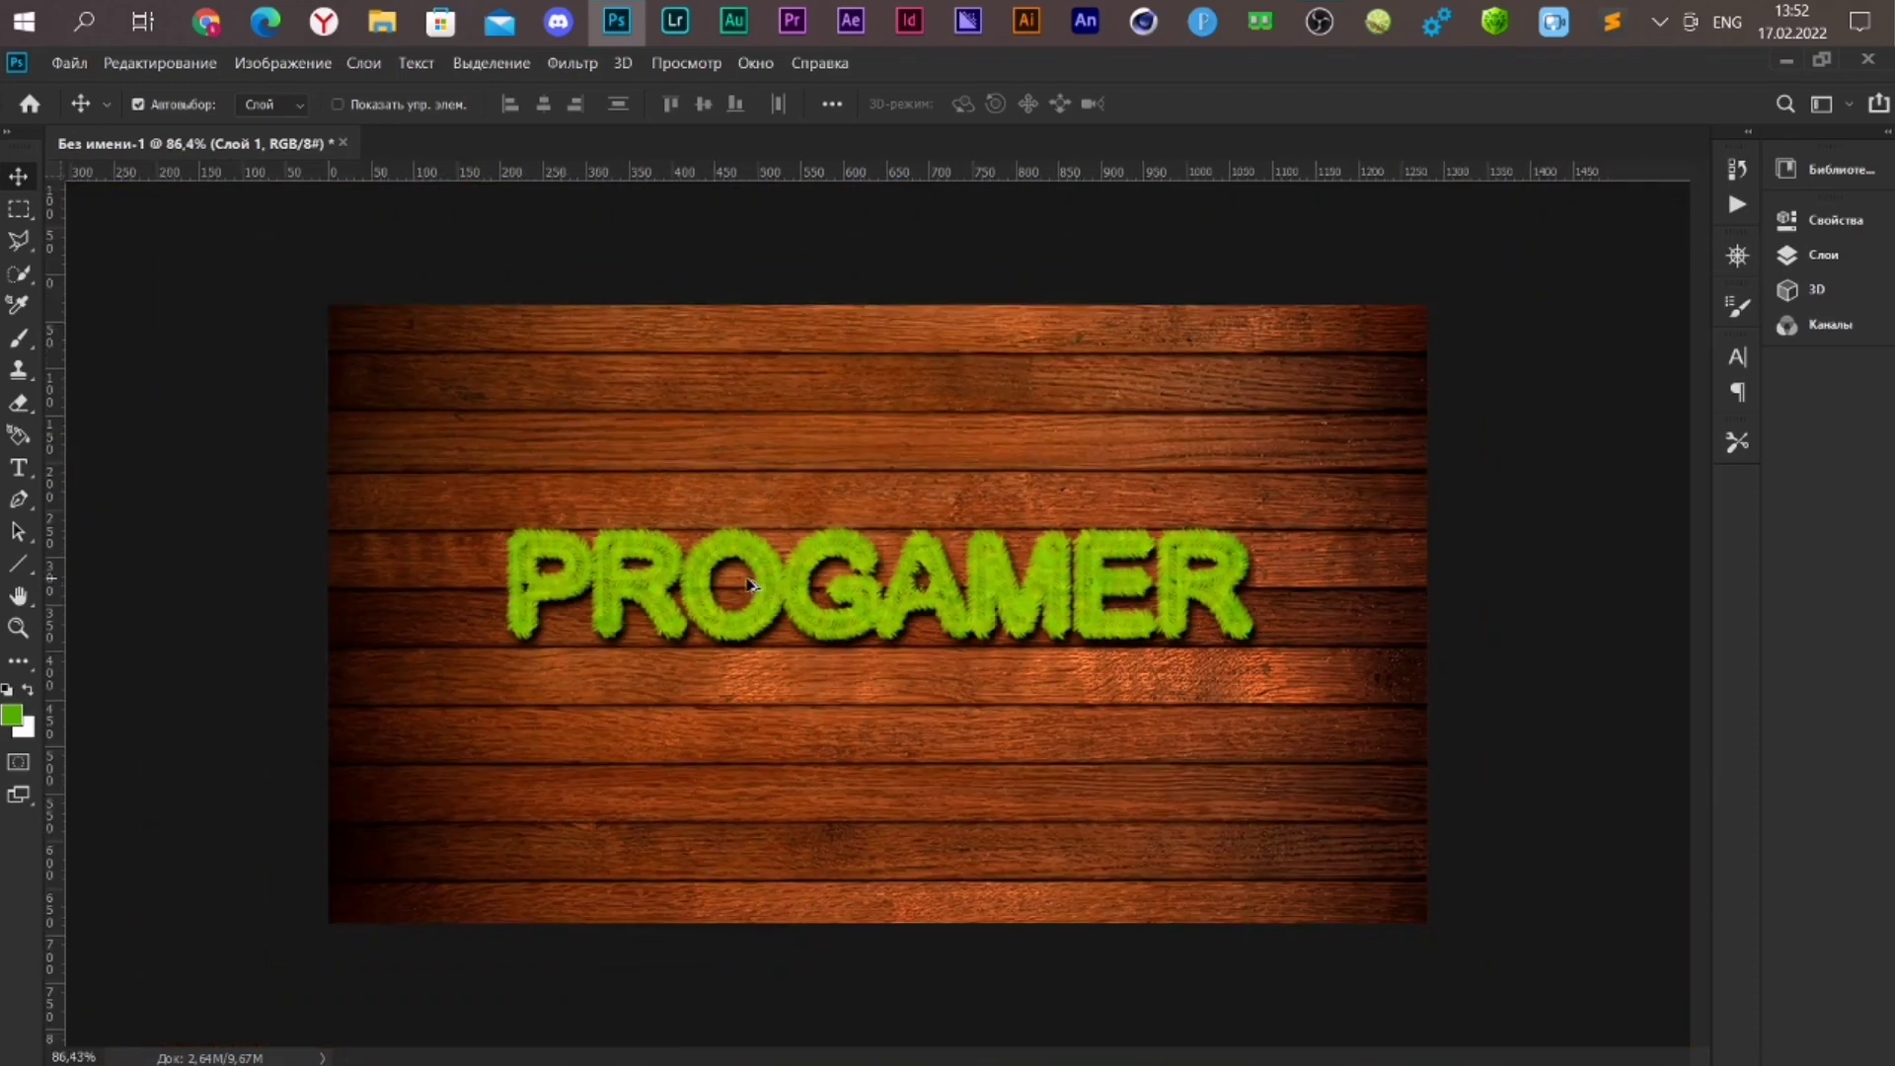
{"action": "scroll", "coordinate": [1058, 620], "scroll_direction": "up", "scroll_amount": 1}
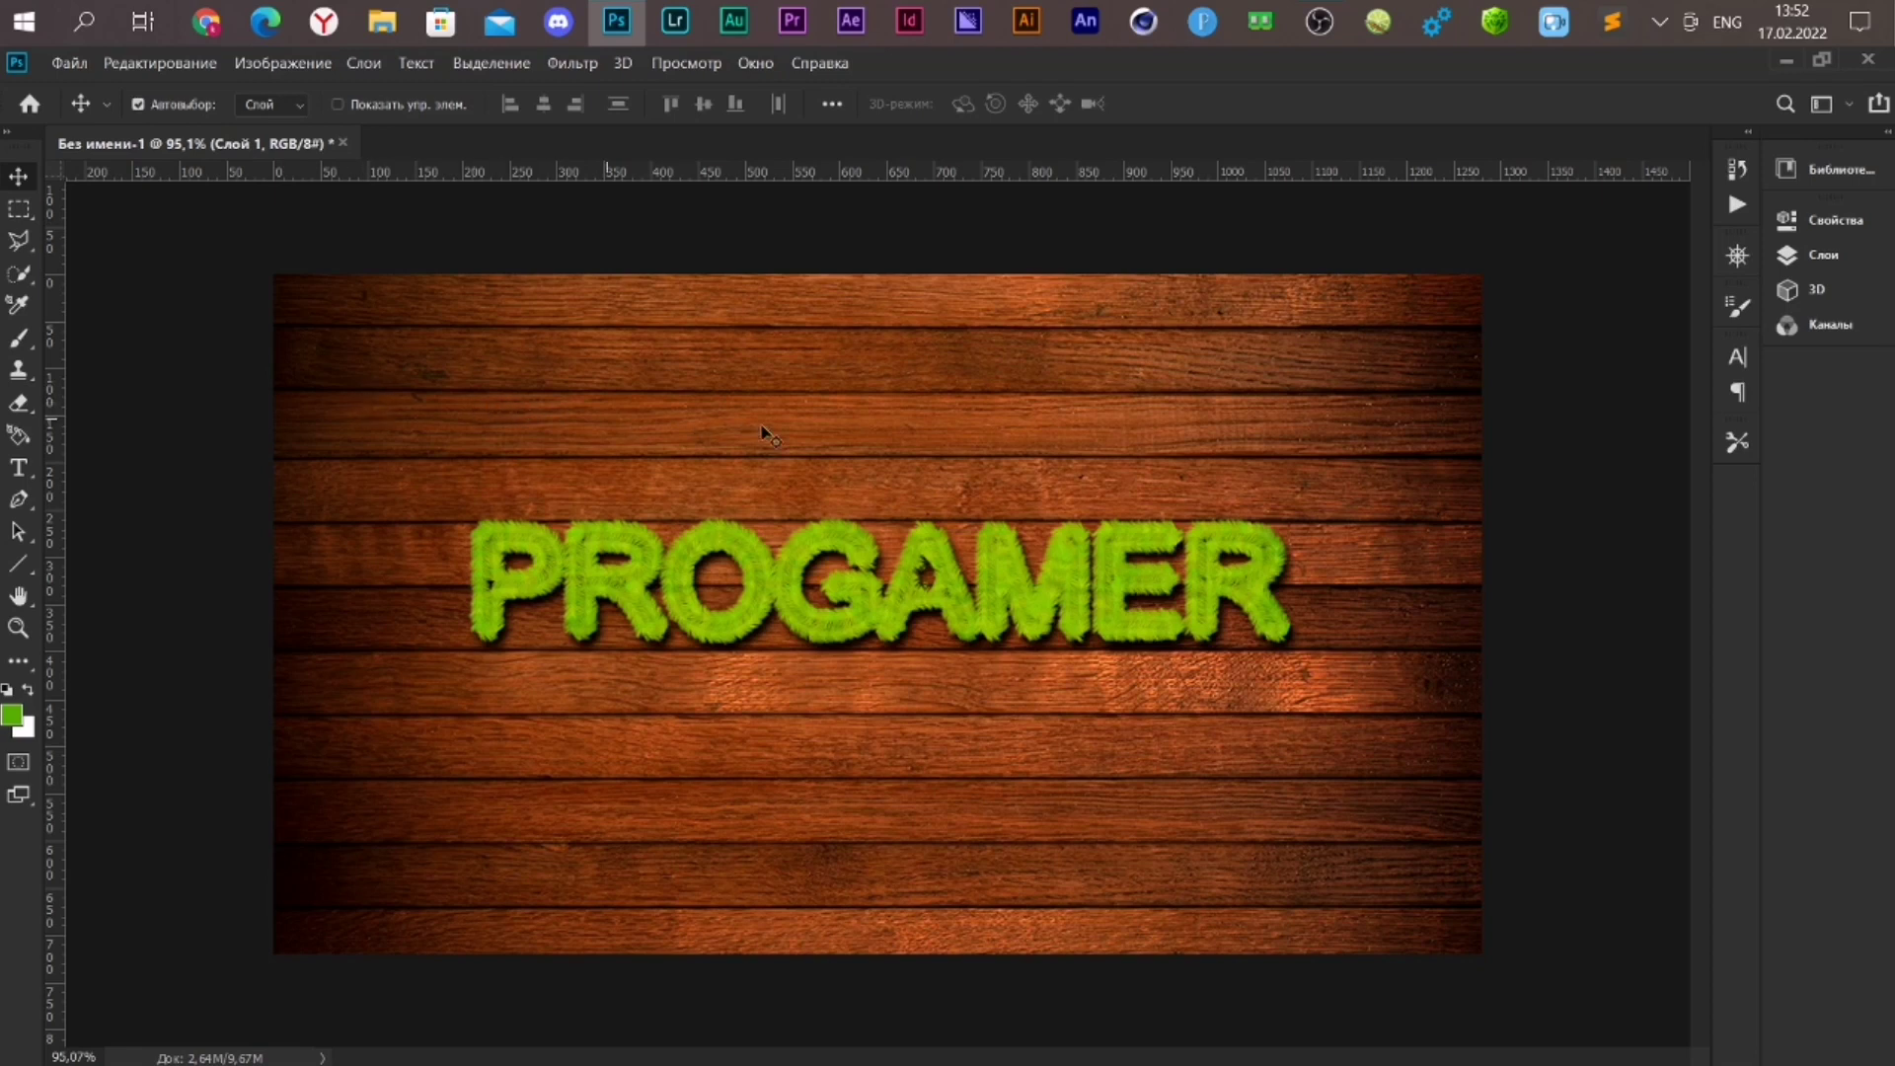
{"action": "left_click", "coordinate": [67, 63]}
Open Shapki_deda_moroza_PNG_12.png from Desktop > Brawl Stars > ПАК ПРОГЕЙМЕРА > декор на нг
{"action": "left_click", "coordinate": [79, 110]}
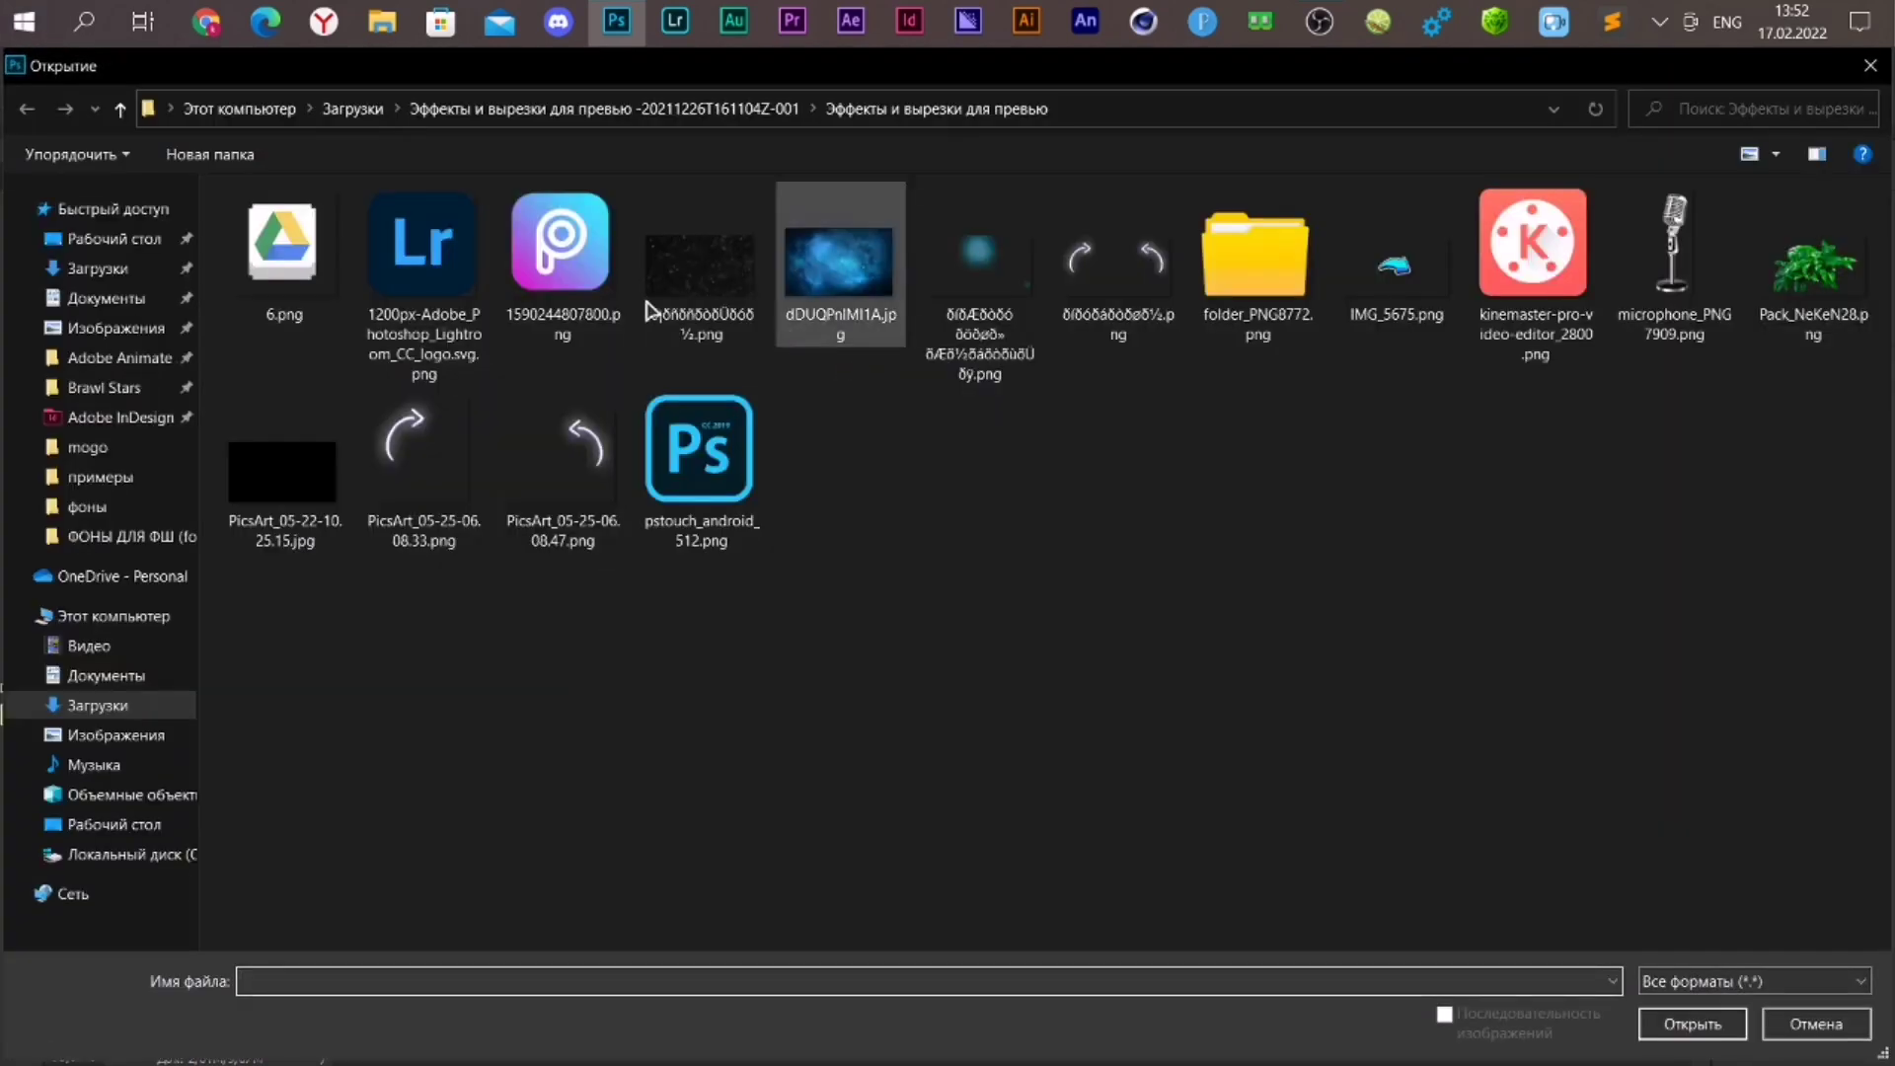
{"action": "left_click", "coordinate": [113, 238]}
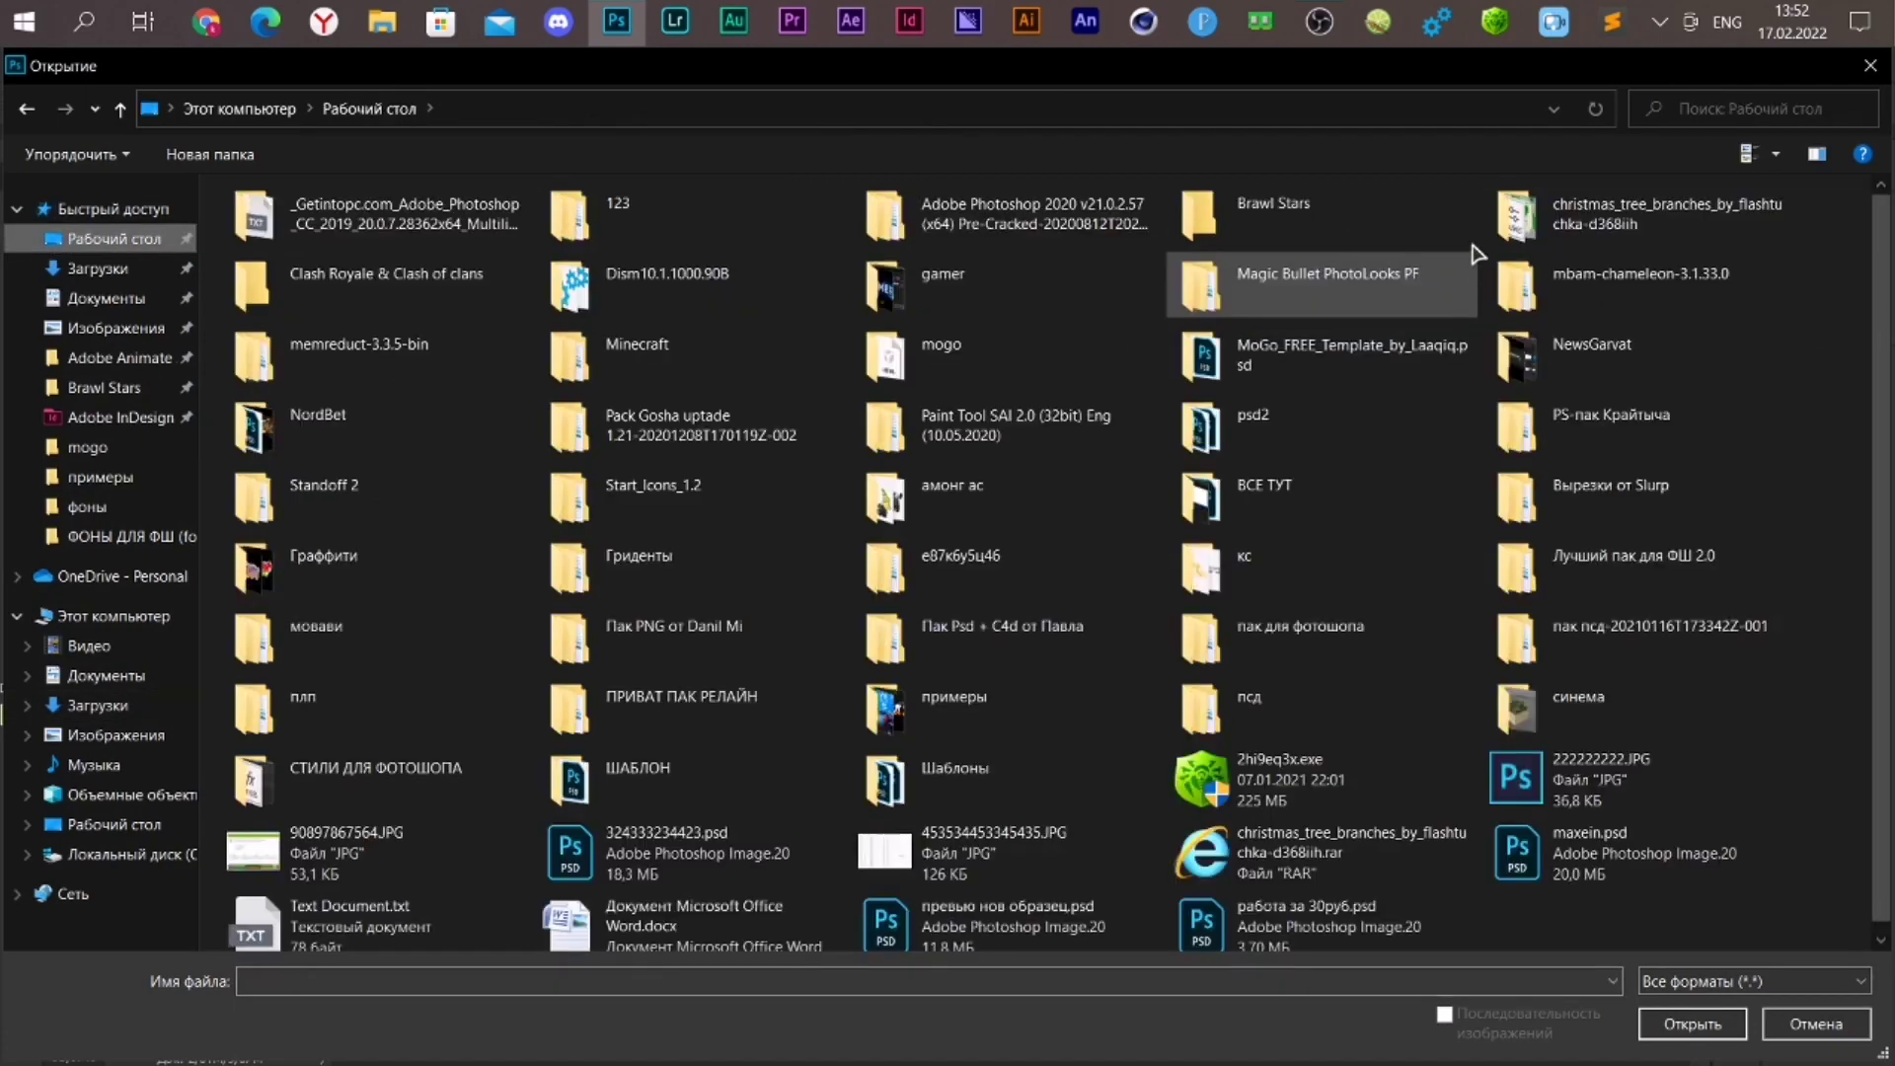
{"action": "double_click", "coordinate": [1336, 233]}
{"action": "double_click", "coordinate": [406, 229]}
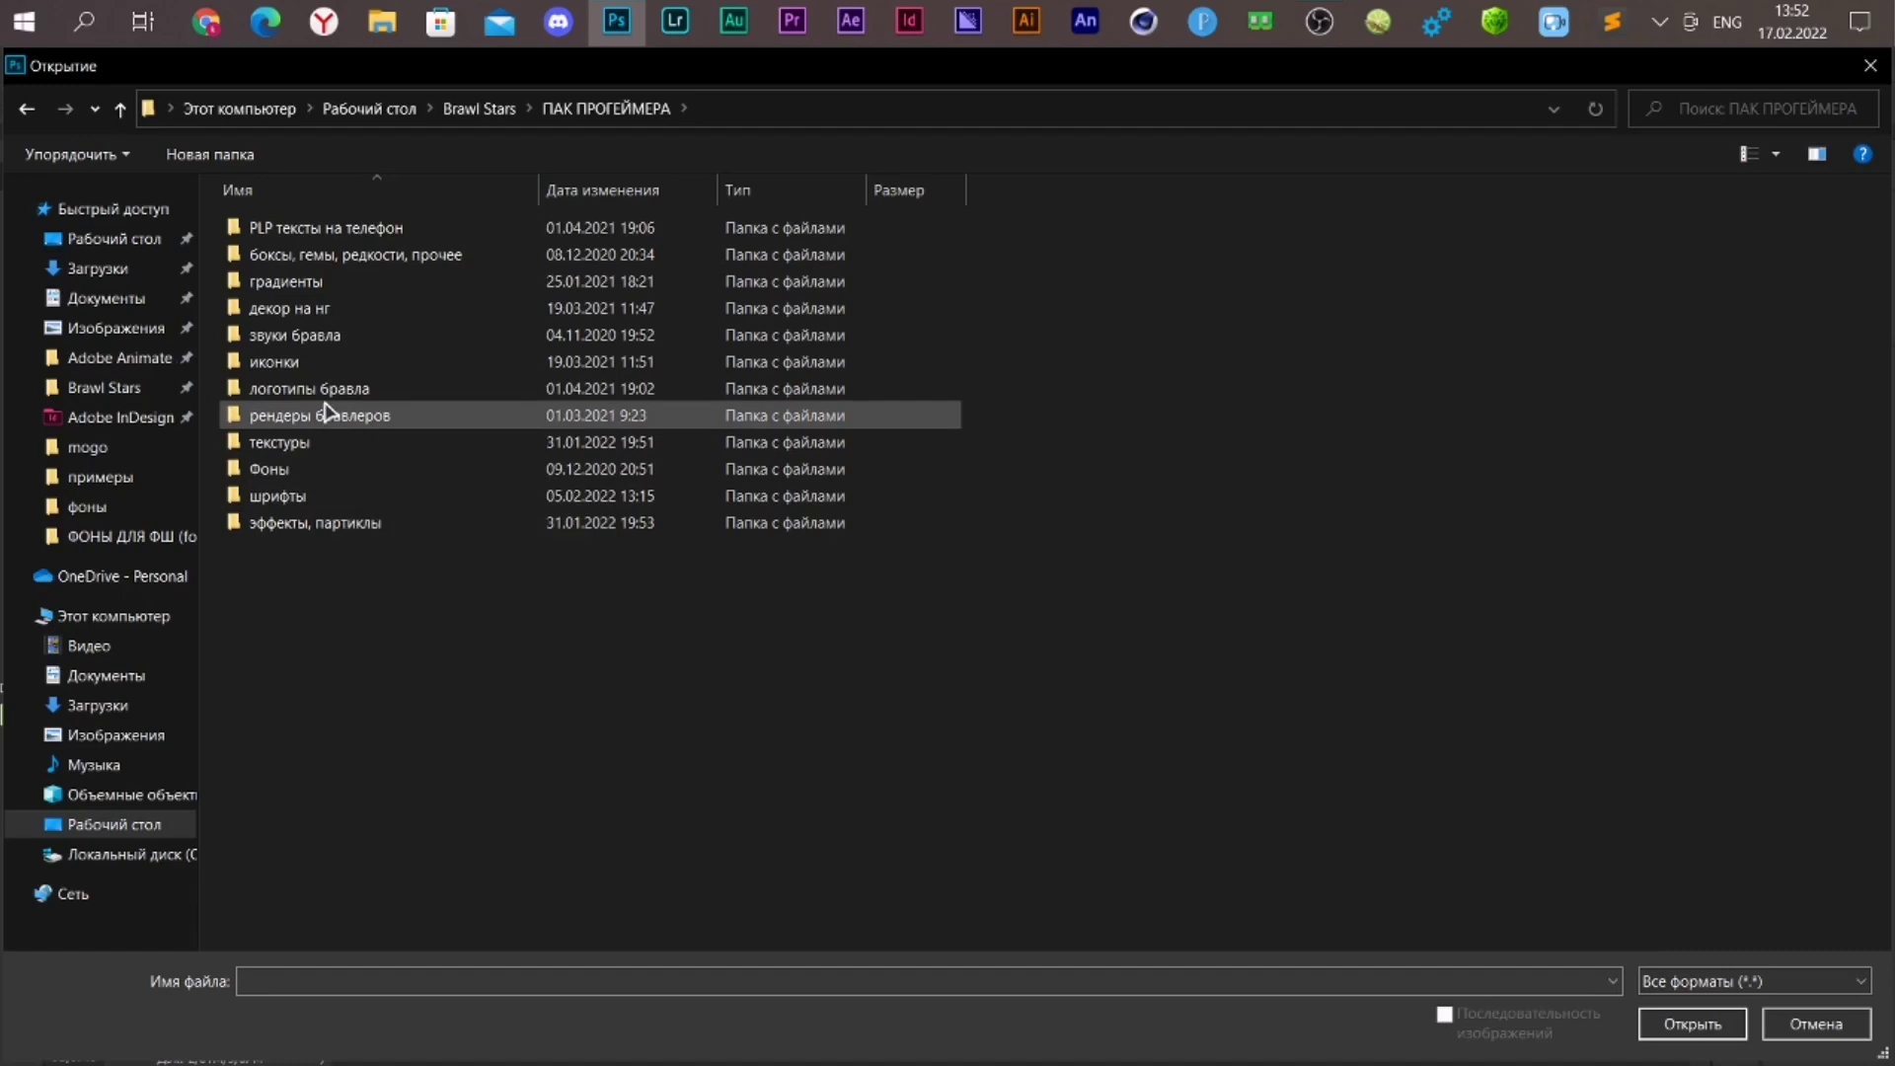
{"action": "double_click", "coordinate": [336, 308]}
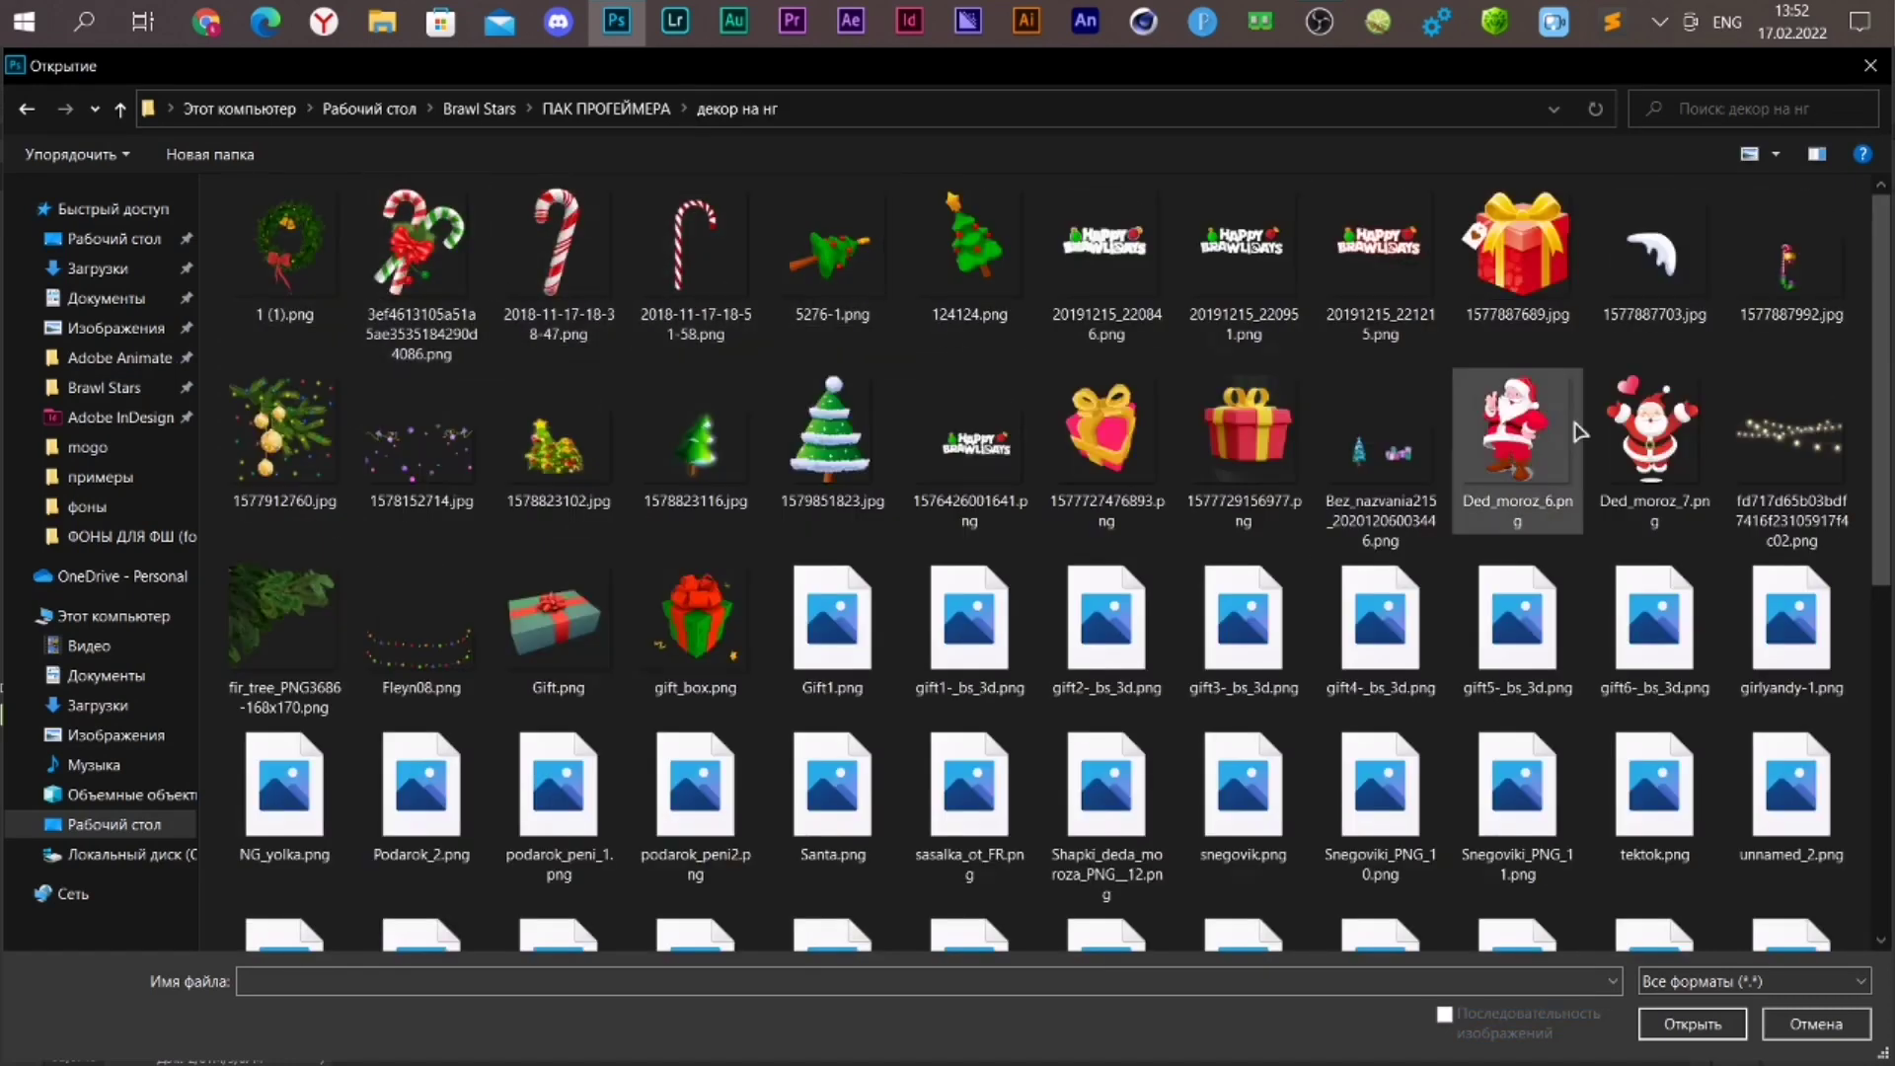
{"action": "scroll", "coordinate": [1579, 431], "scroll_direction": "down", "scroll_amount": 5}
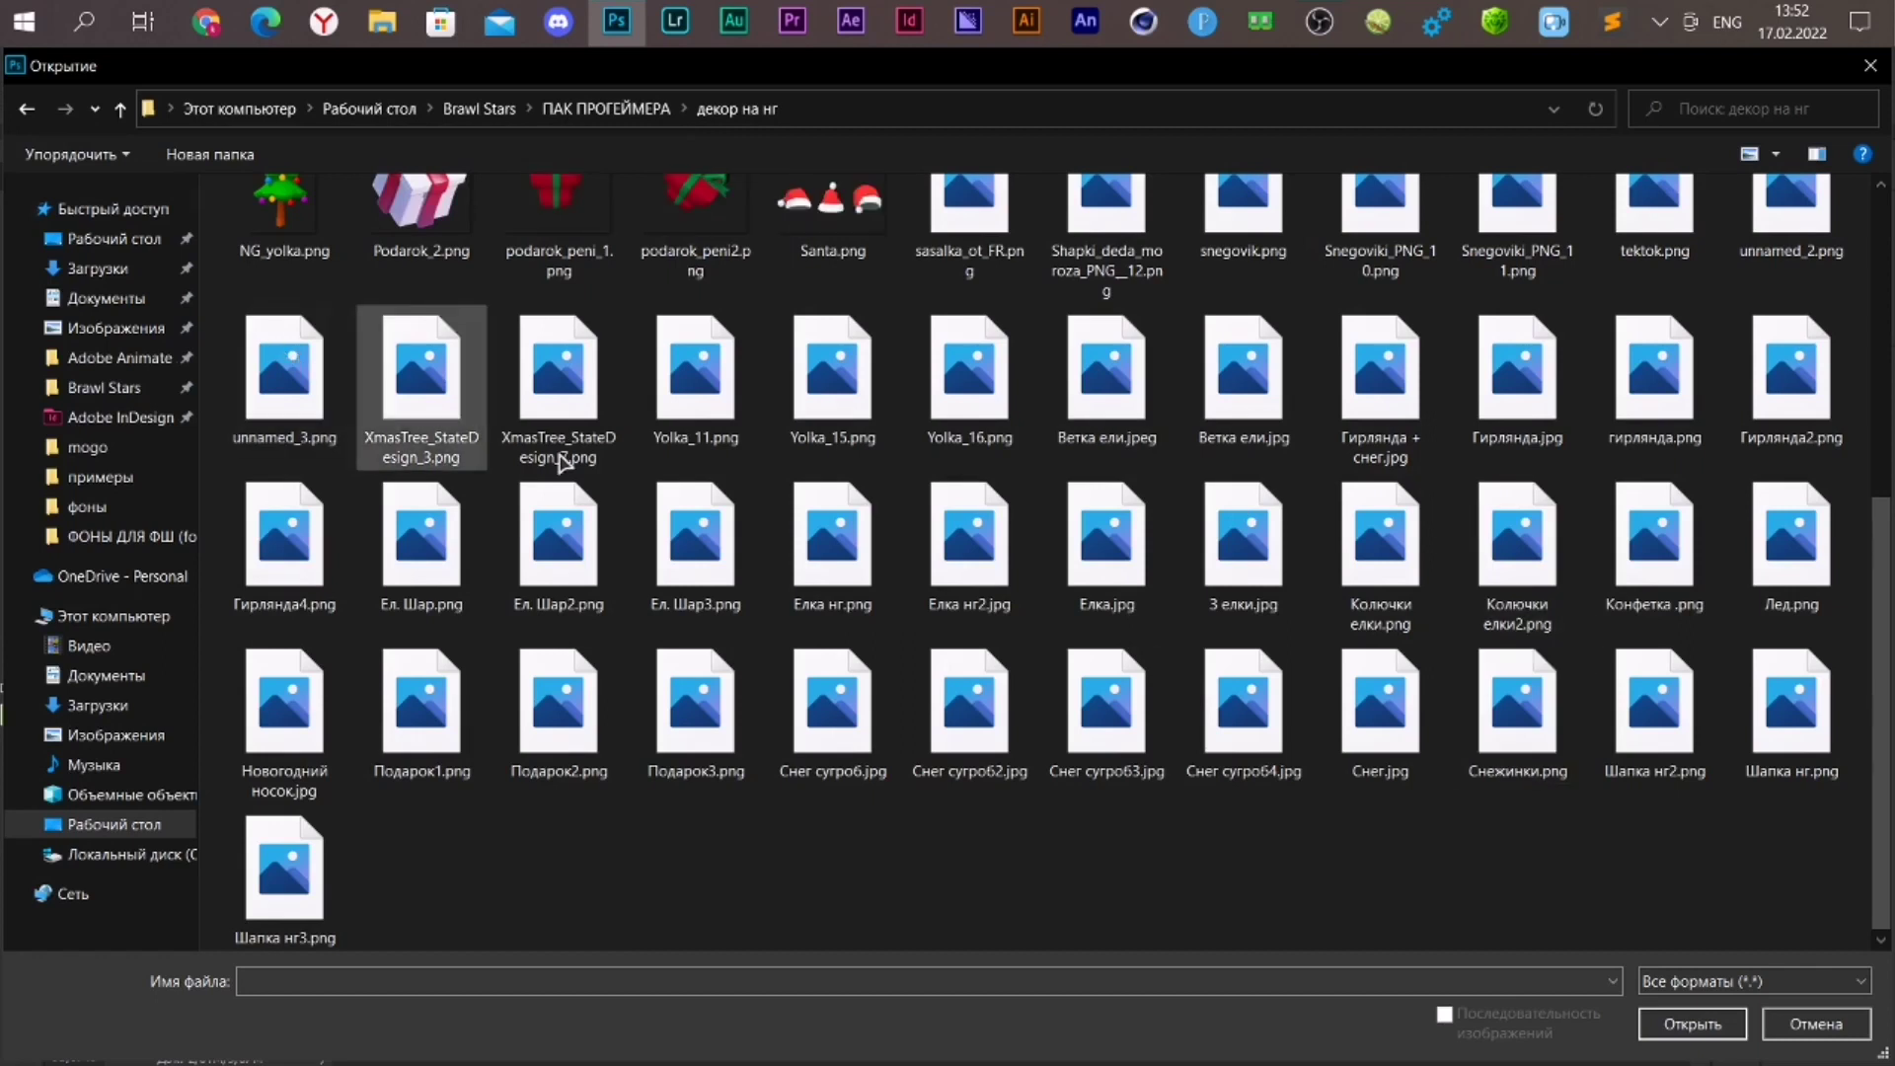
{"action": "left_click", "coordinate": [1107, 227]}
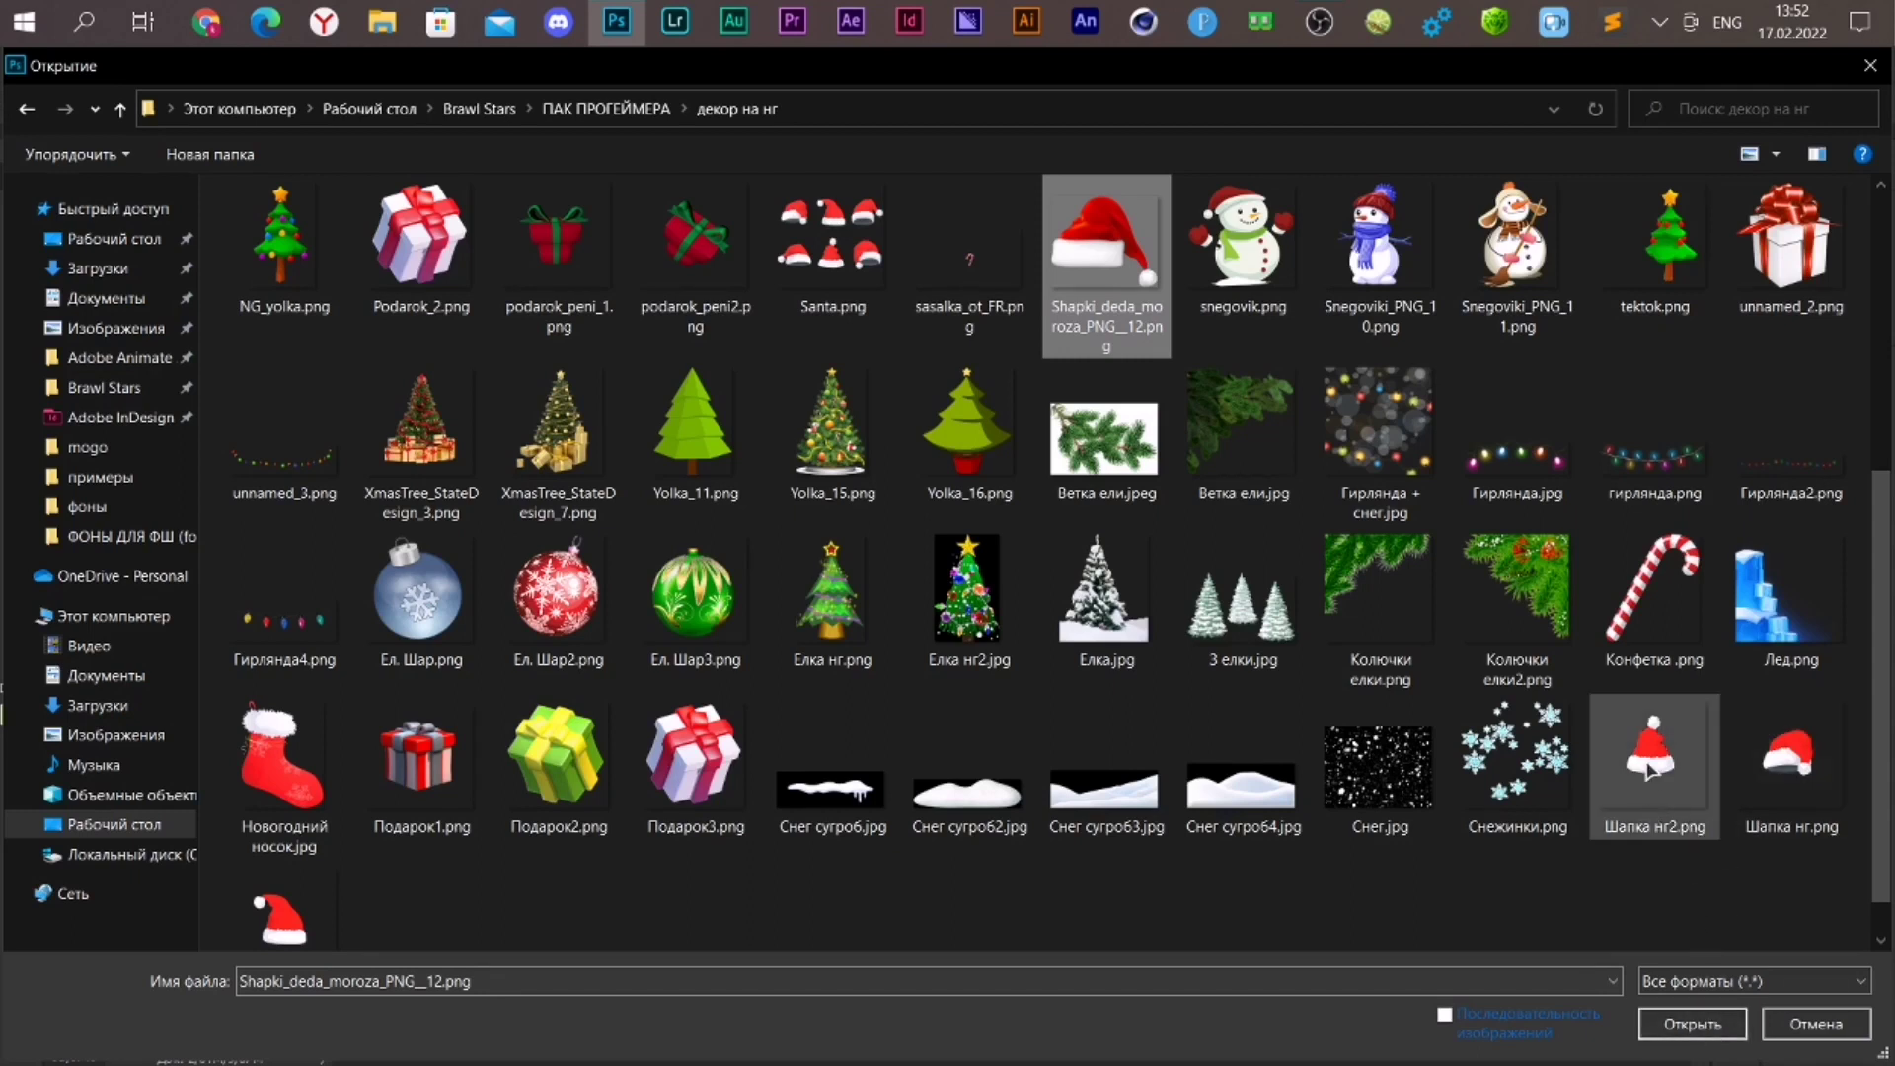
{"action": "left_click", "coordinate": [1691, 1024]}
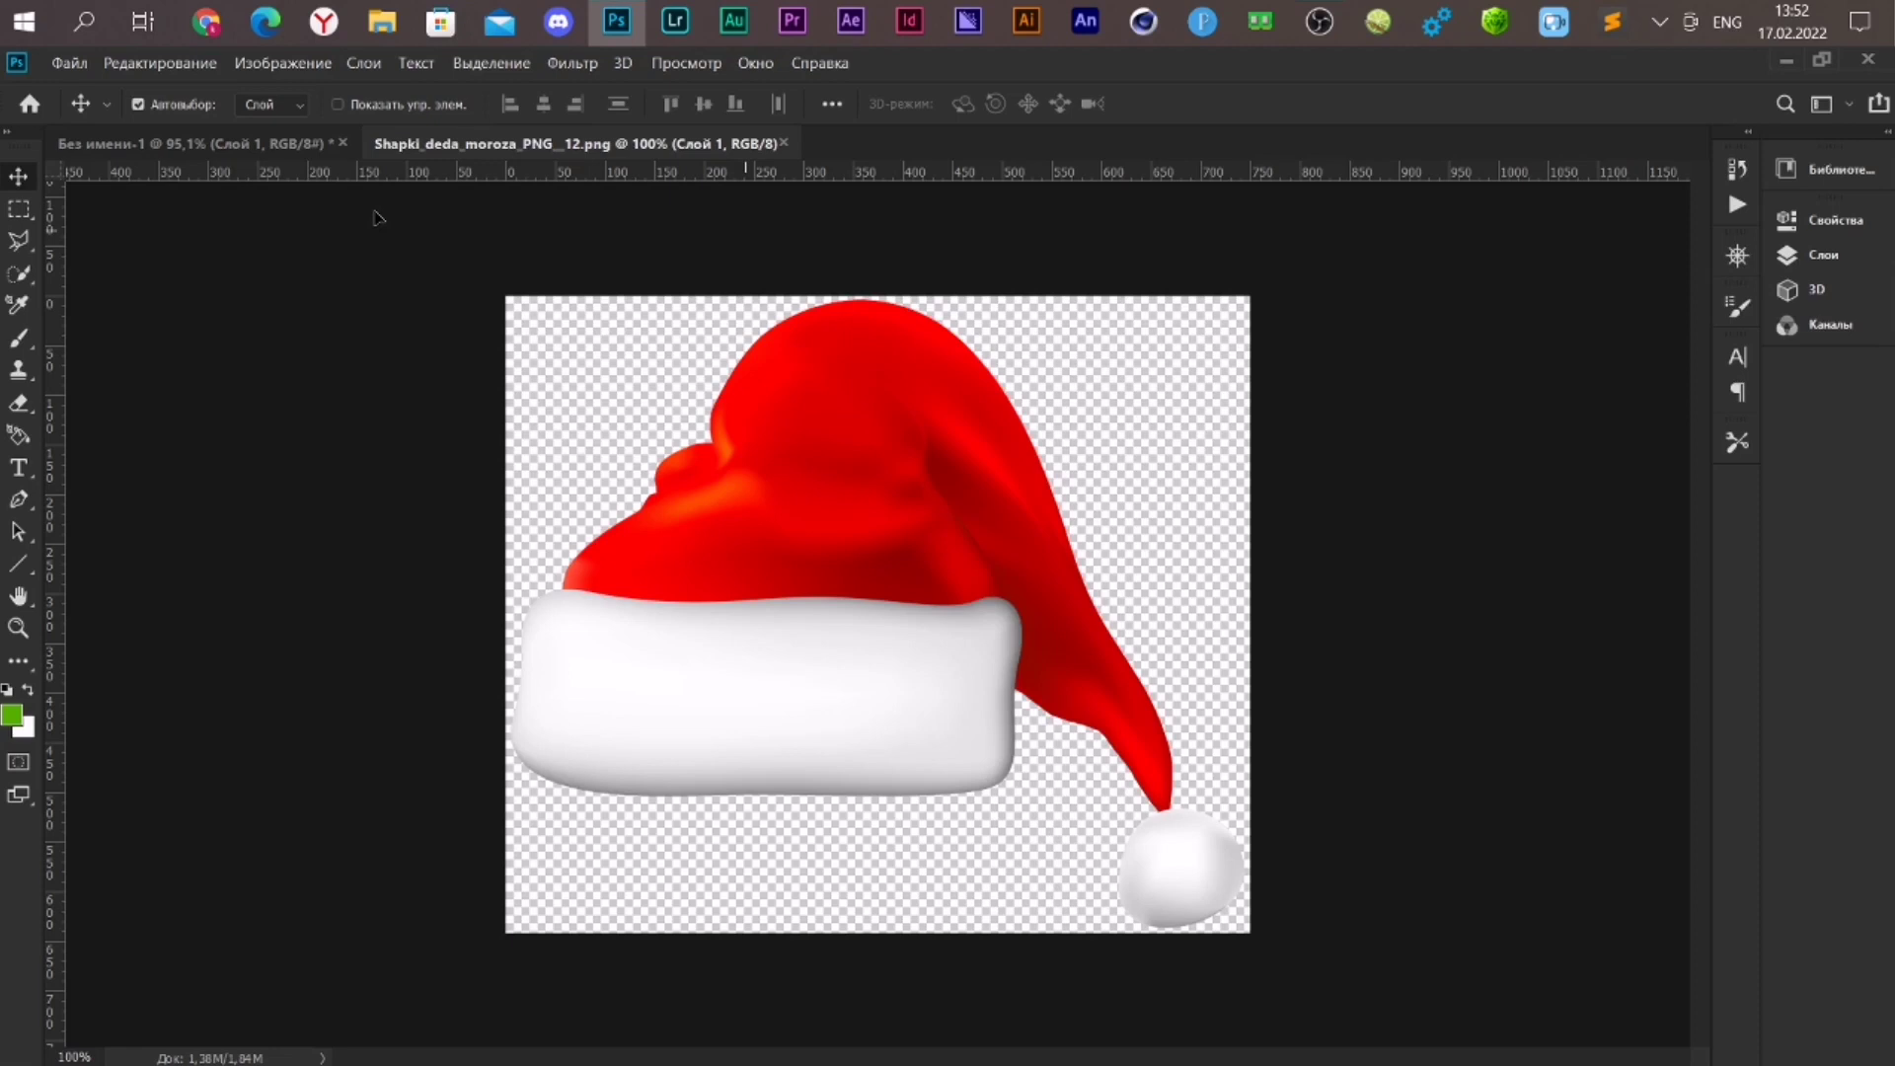
Drag the hat into the PROGAMER document, scale it to about 13% and flip it horizontally
{"action": "left_click_drag", "start_coordinate": [378, 217], "coordinate": [1205, 536]}
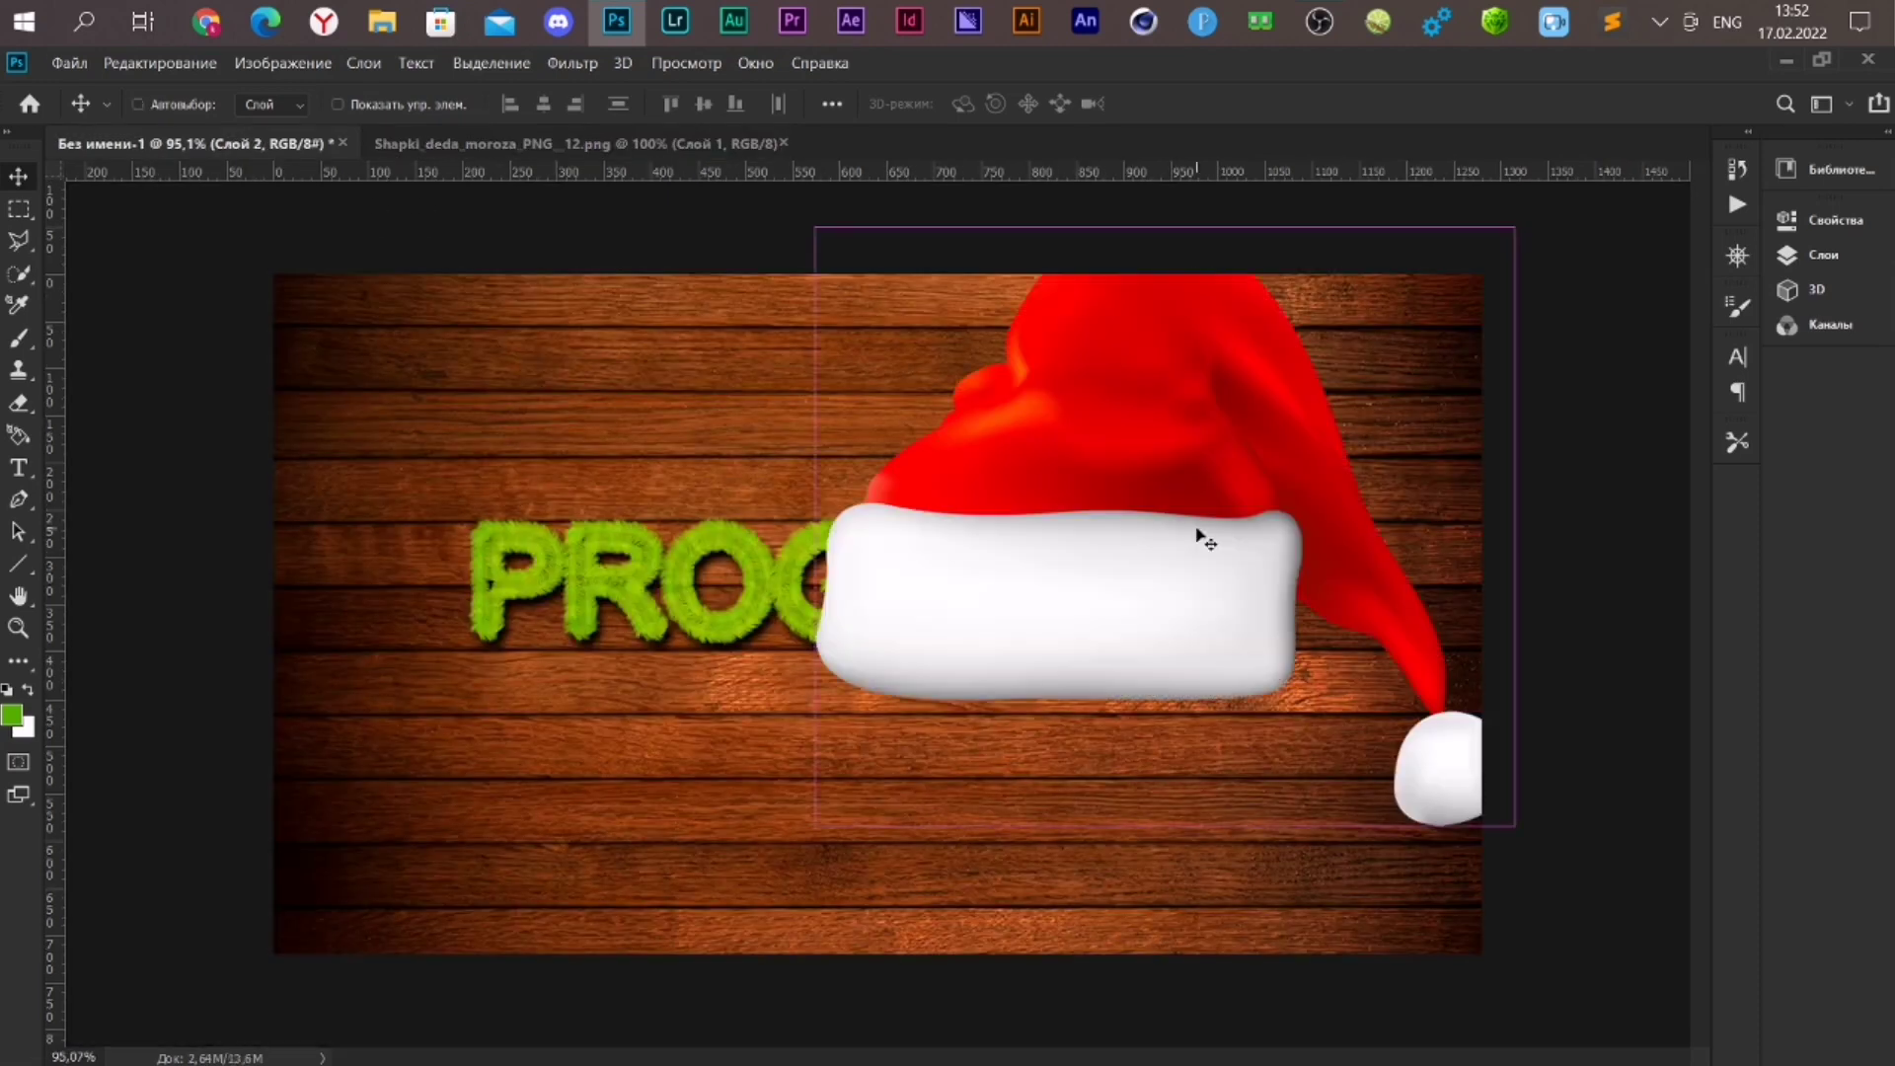
{"action": "key", "text": "ctrl+t"}
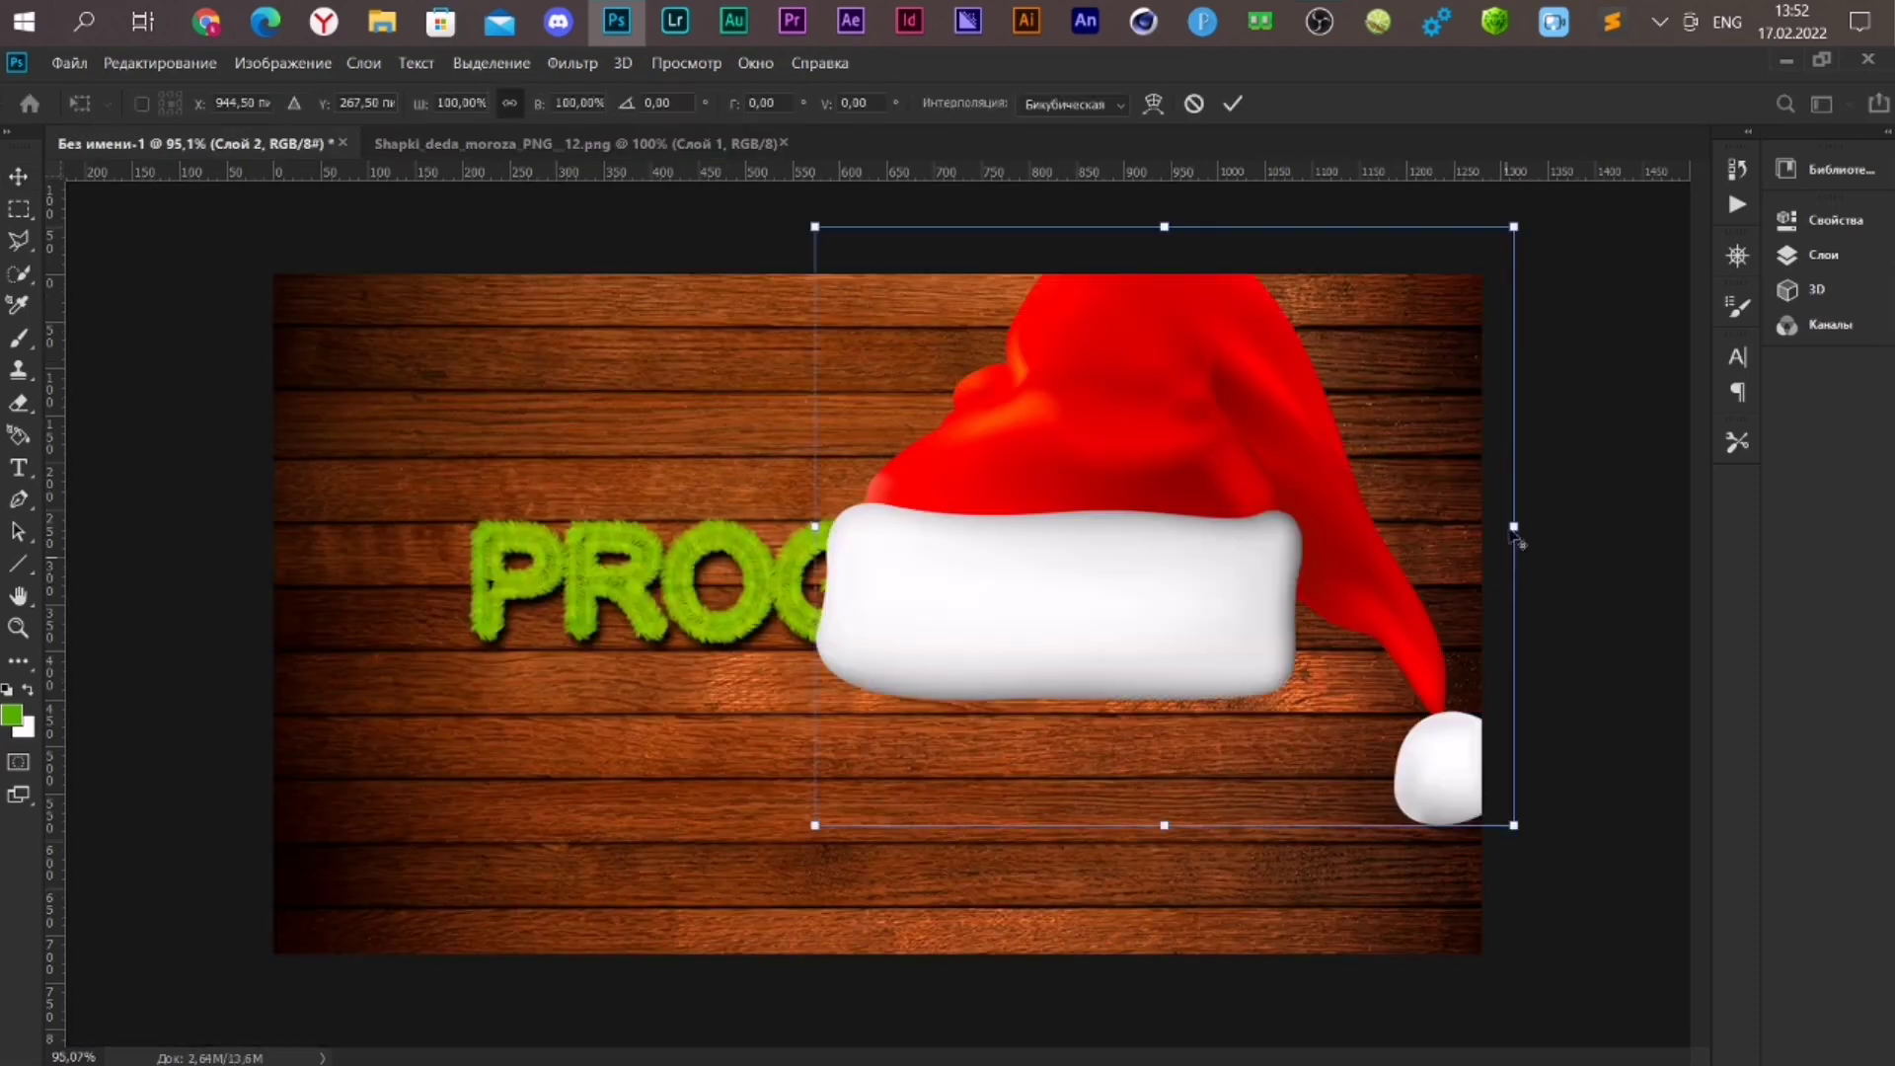
{"action": "mouse_move", "coordinate": [1514, 526]}
{"action": "left_mouse_down"}
{"action": "mouse_move", "coordinate": [1204, 600]}
{"action": "mouse_move", "coordinate": [1159, 558]}
{"action": "mouse_move", "coordinate": [512, 551]}
{"action": "left_mouse_up"}
{"action": "right_click", "coordinate": [511, 551]}
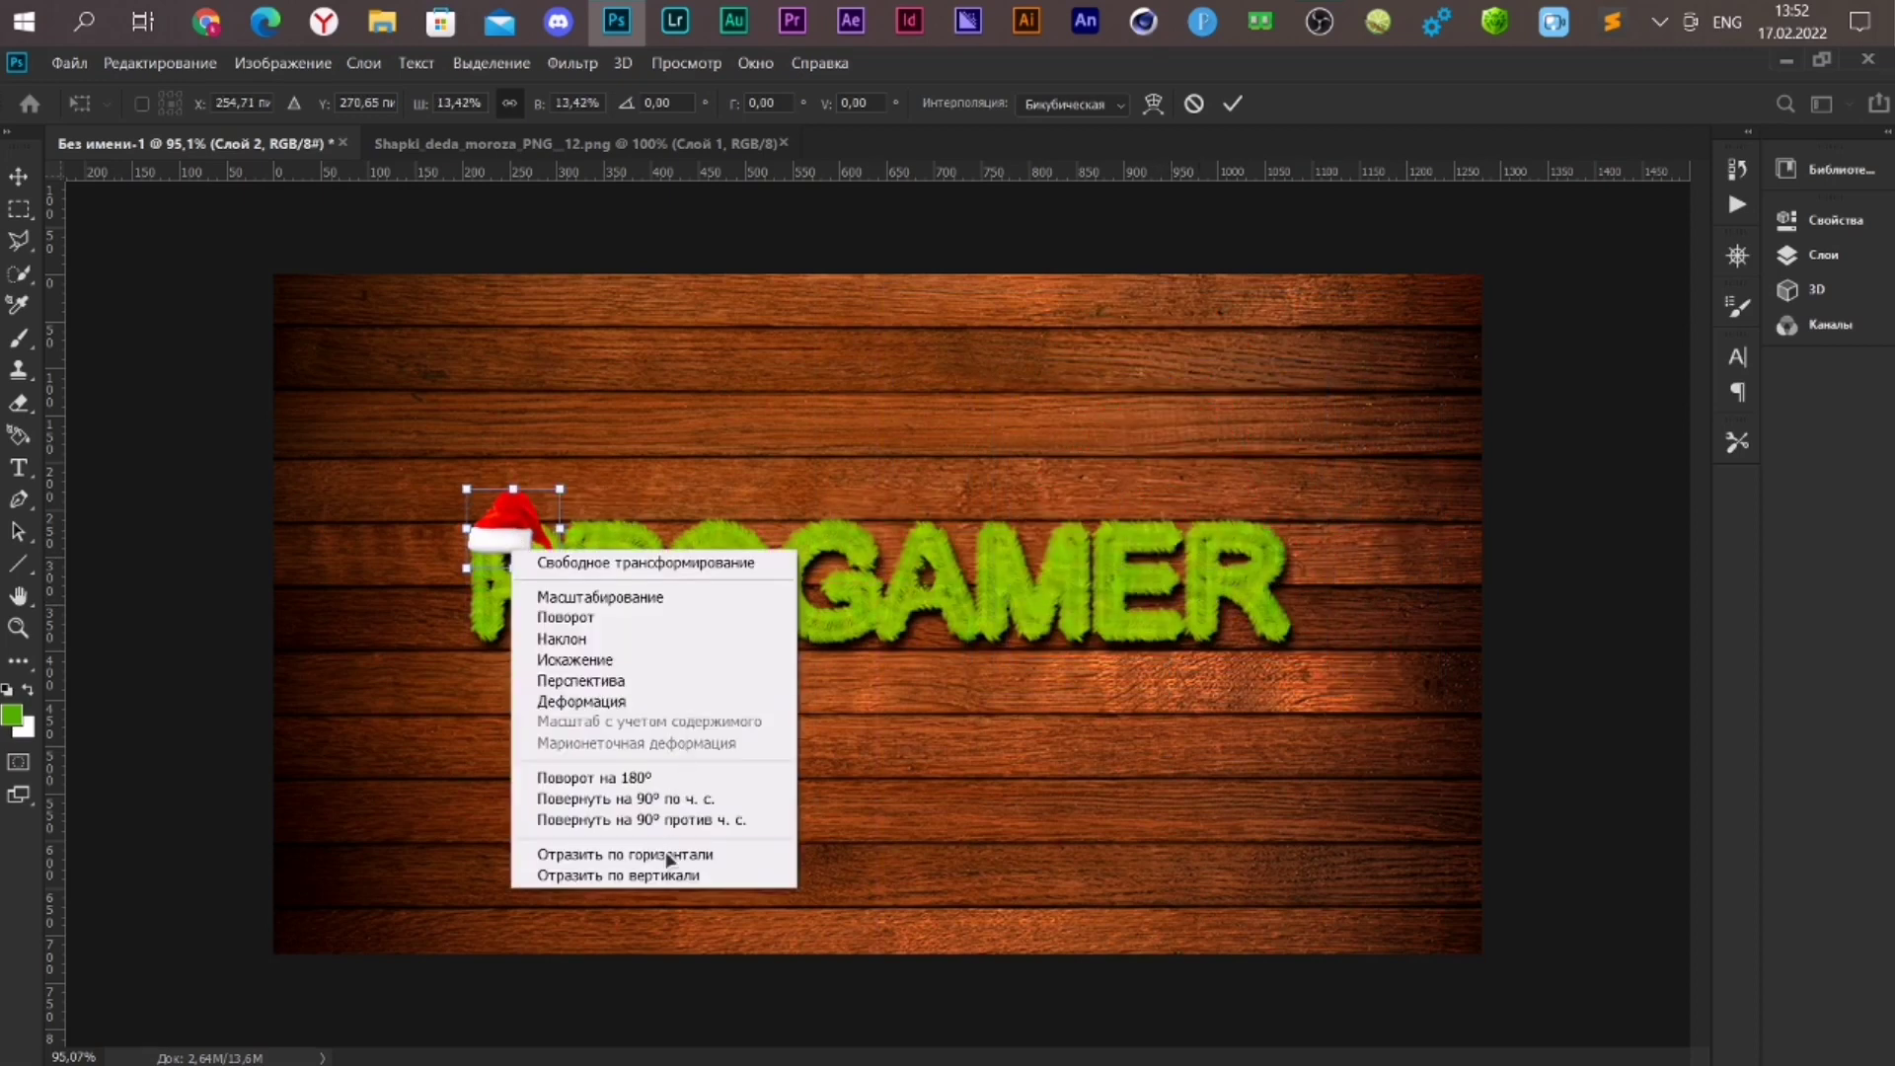
{"action": "left_click", "coordinate": [667, 857]}
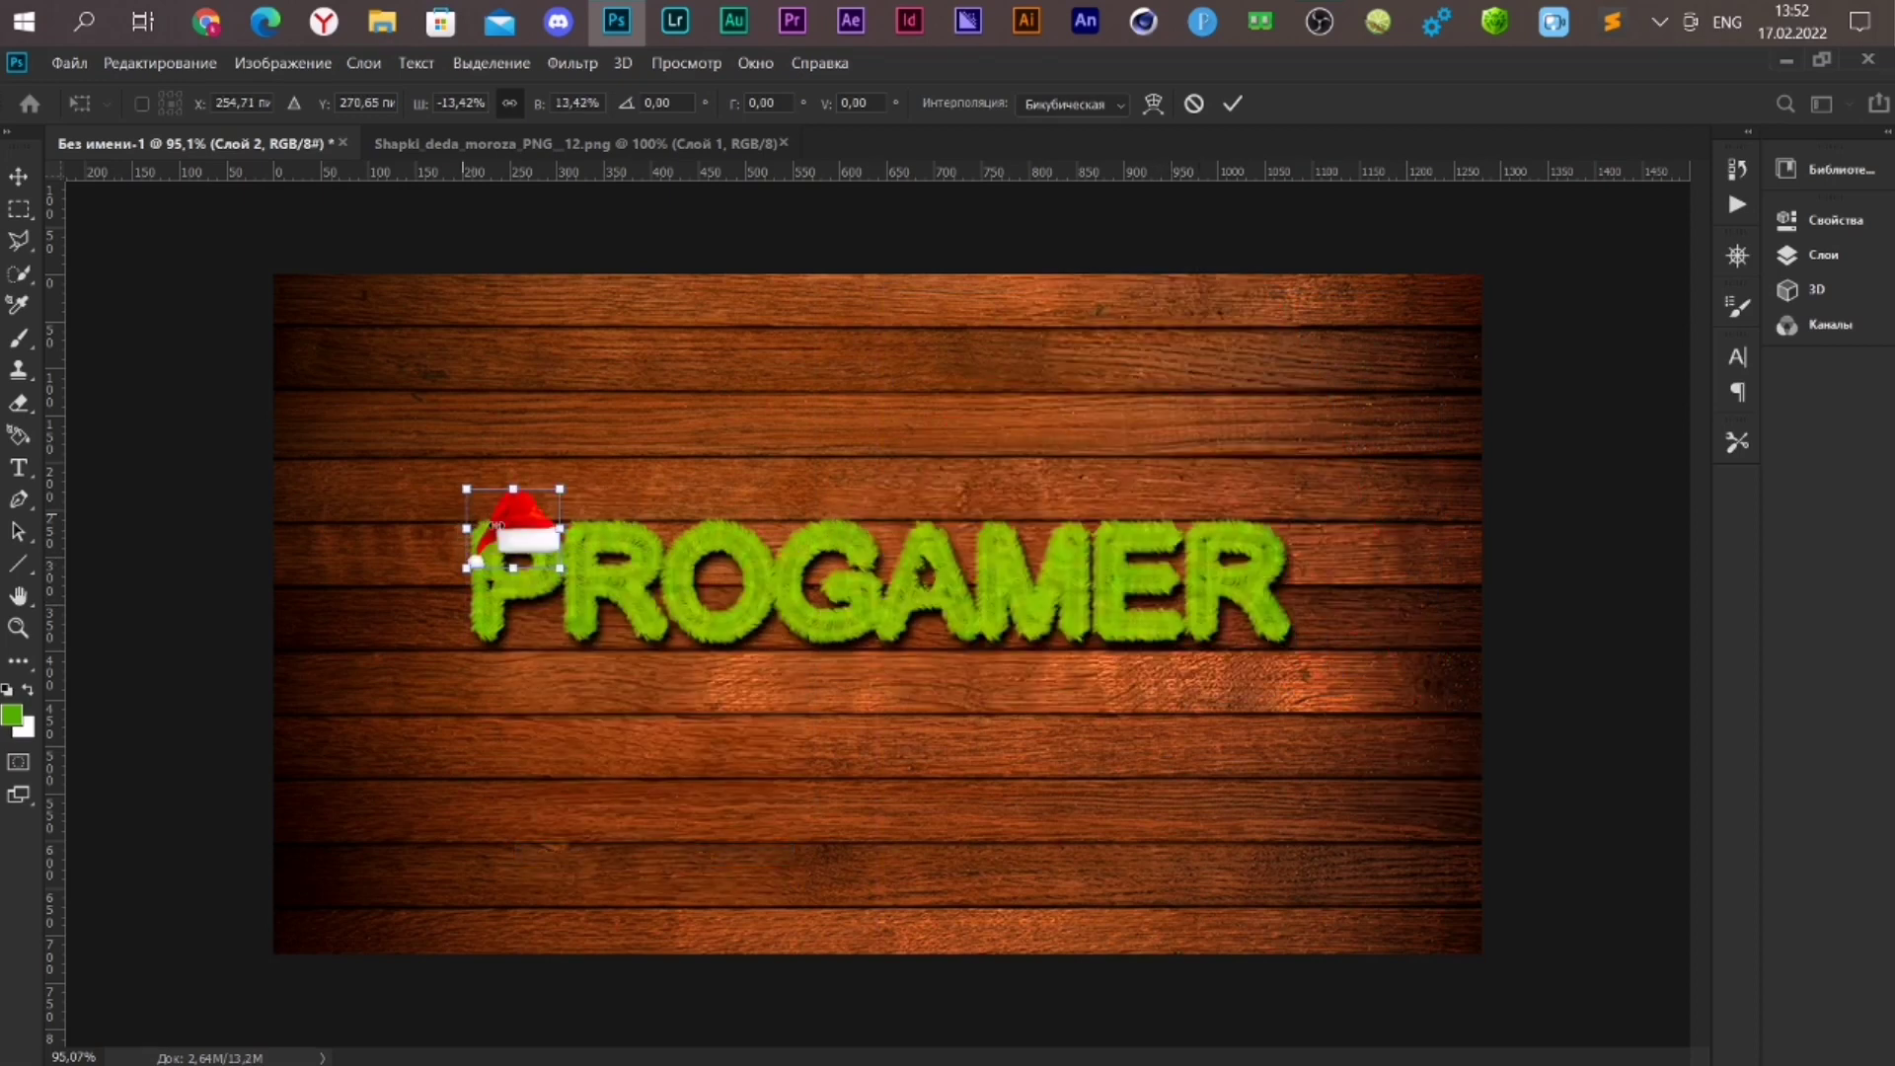
Position the hat on top of the P, tilted about -12°
{"action": "left_click_drag", "start_coordinate": [498, 528], "coordinate": [466, 514]}
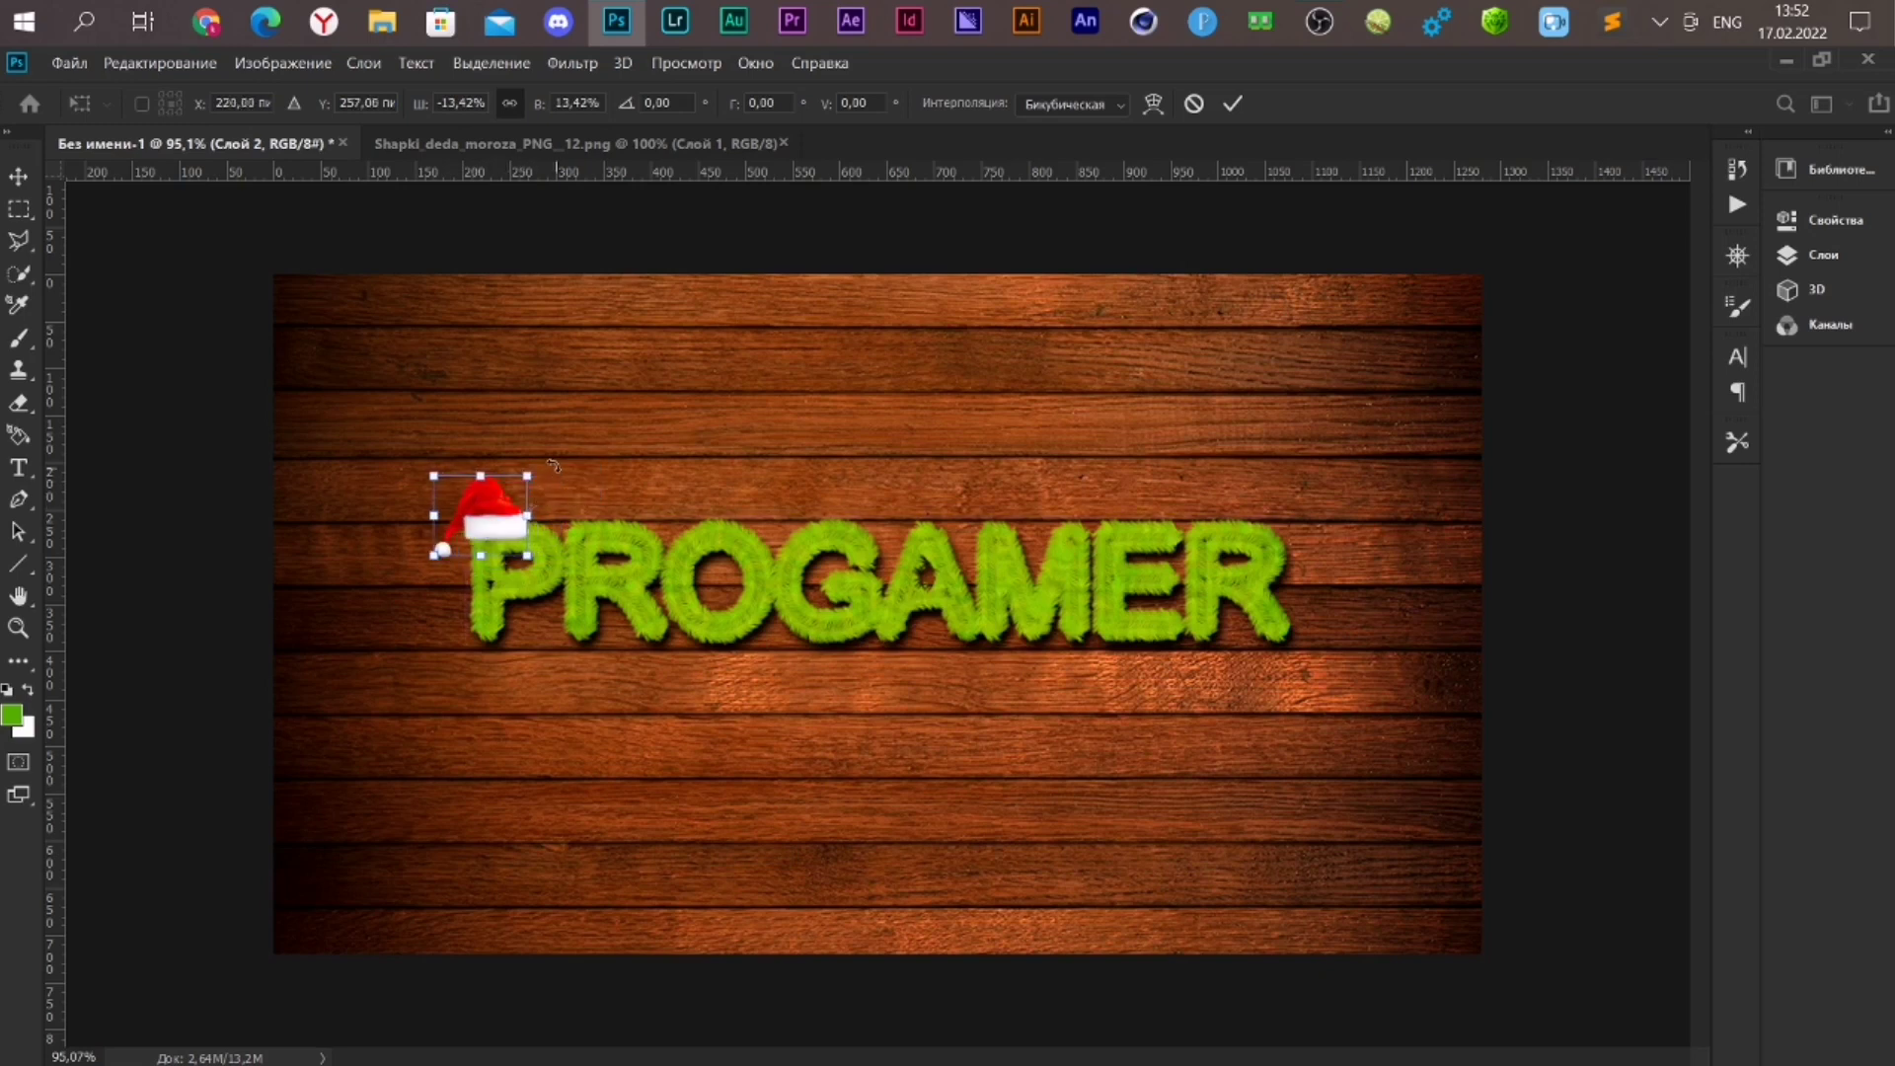
{"action": "left_click_drag", "start_coordinate": [553, 464], "coordinate": [551, 457]}
{"action": "left_click_drag", "start_coordinate": [486, 534], "coordinate": [483, 533]}
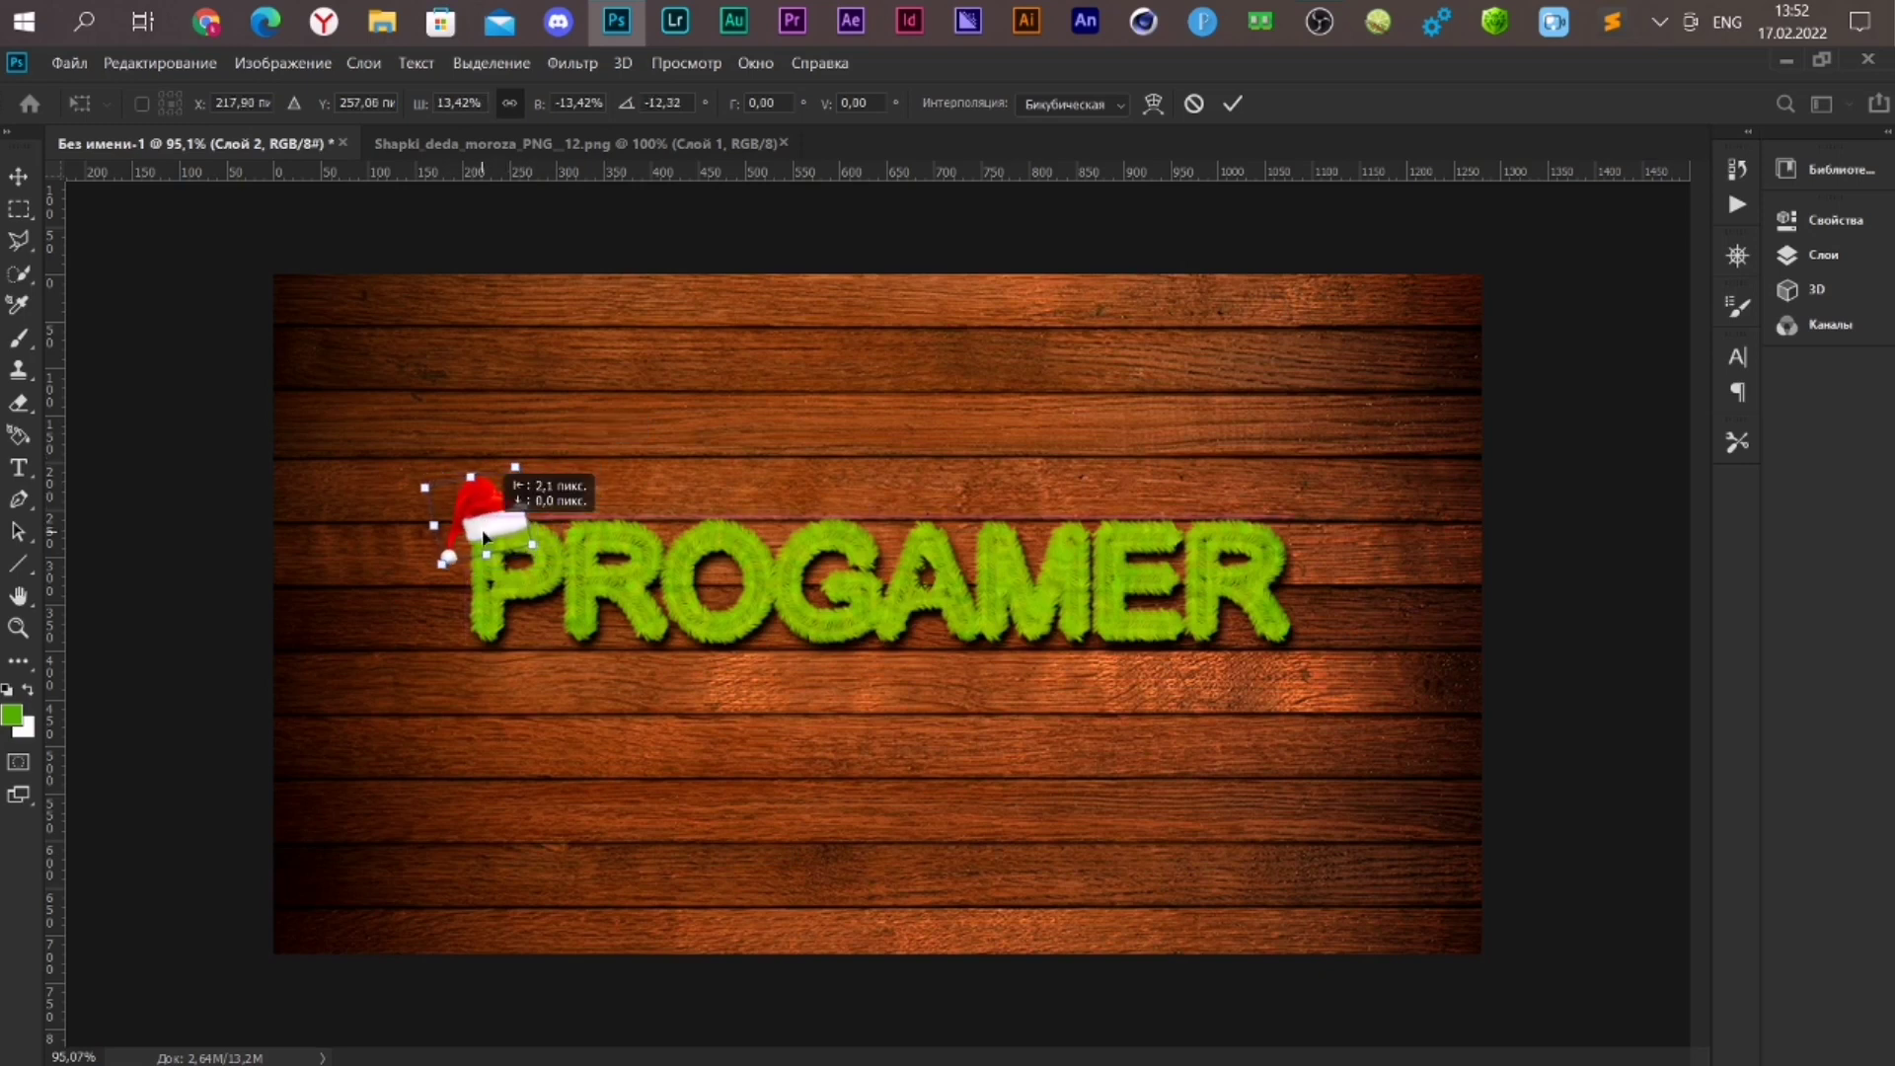
{"action": "scroll", "coordinate": [378, 549], "scroll_direction": "up", "scroll_amount": 3}
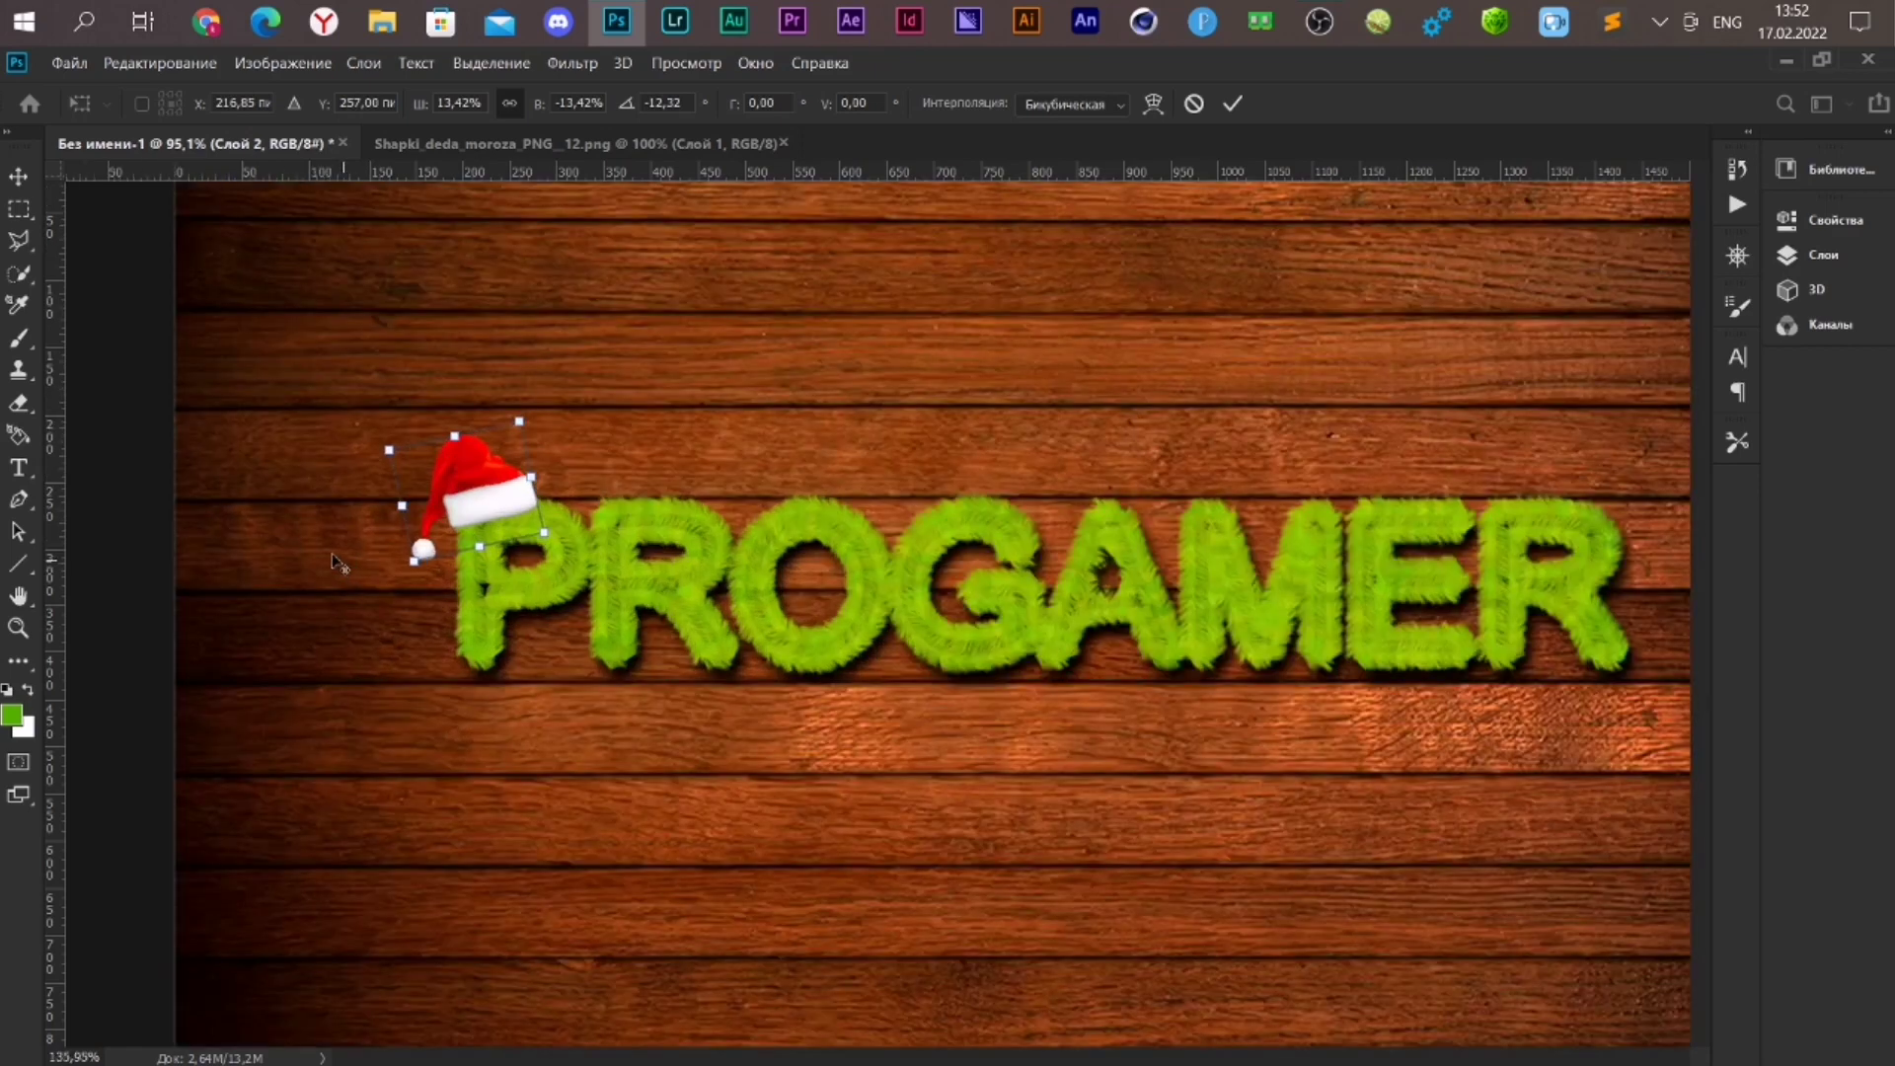
{"action": "scroll", "coordinate": [378, 550], "scroll_direction": "up", "scroll_amount": 3}
{"action": "scroll", "coordinate": [378, 550], "scroll_direction": "up", "scroll_amount": 3}
Commit the hat transform and add a new empty layer above Слой 1
{"action": "left_click", "coordinate": [1233, 104]}
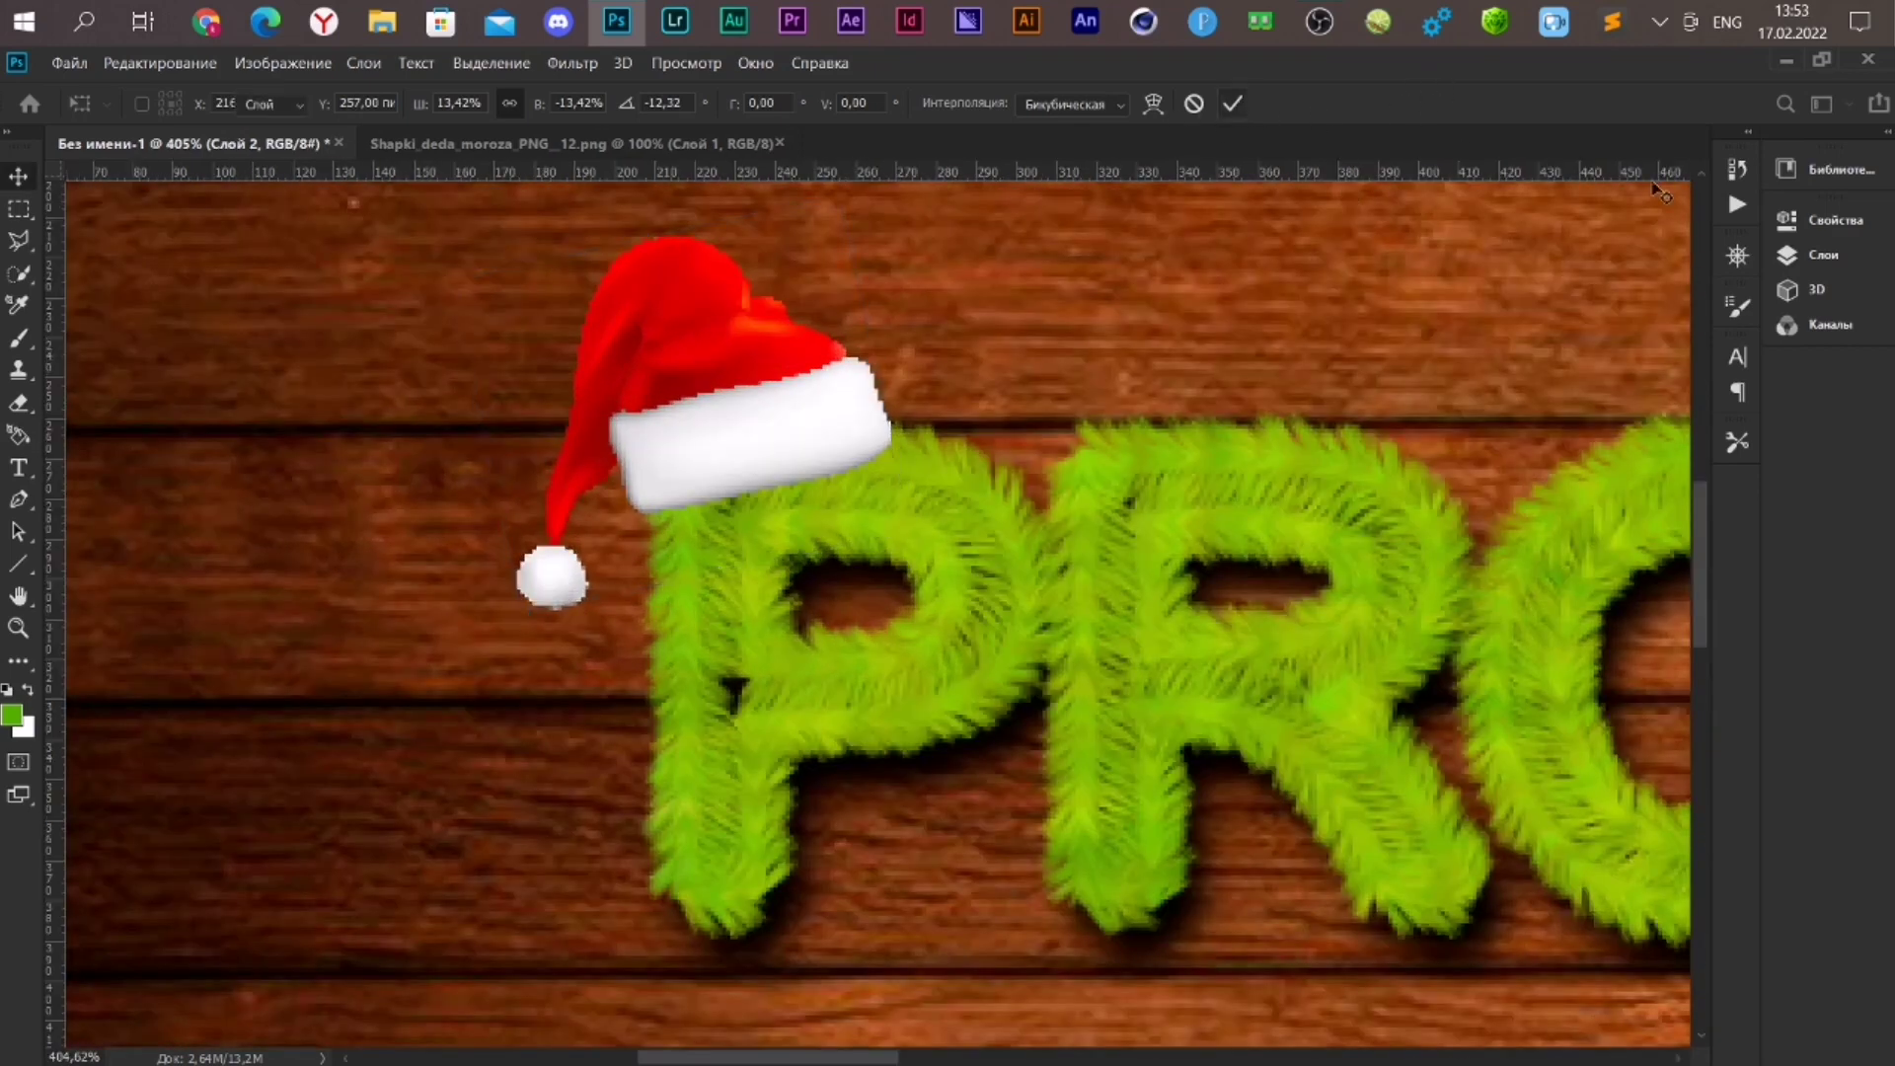
{"action": "left_click", "coordinate": [1860, 255]}
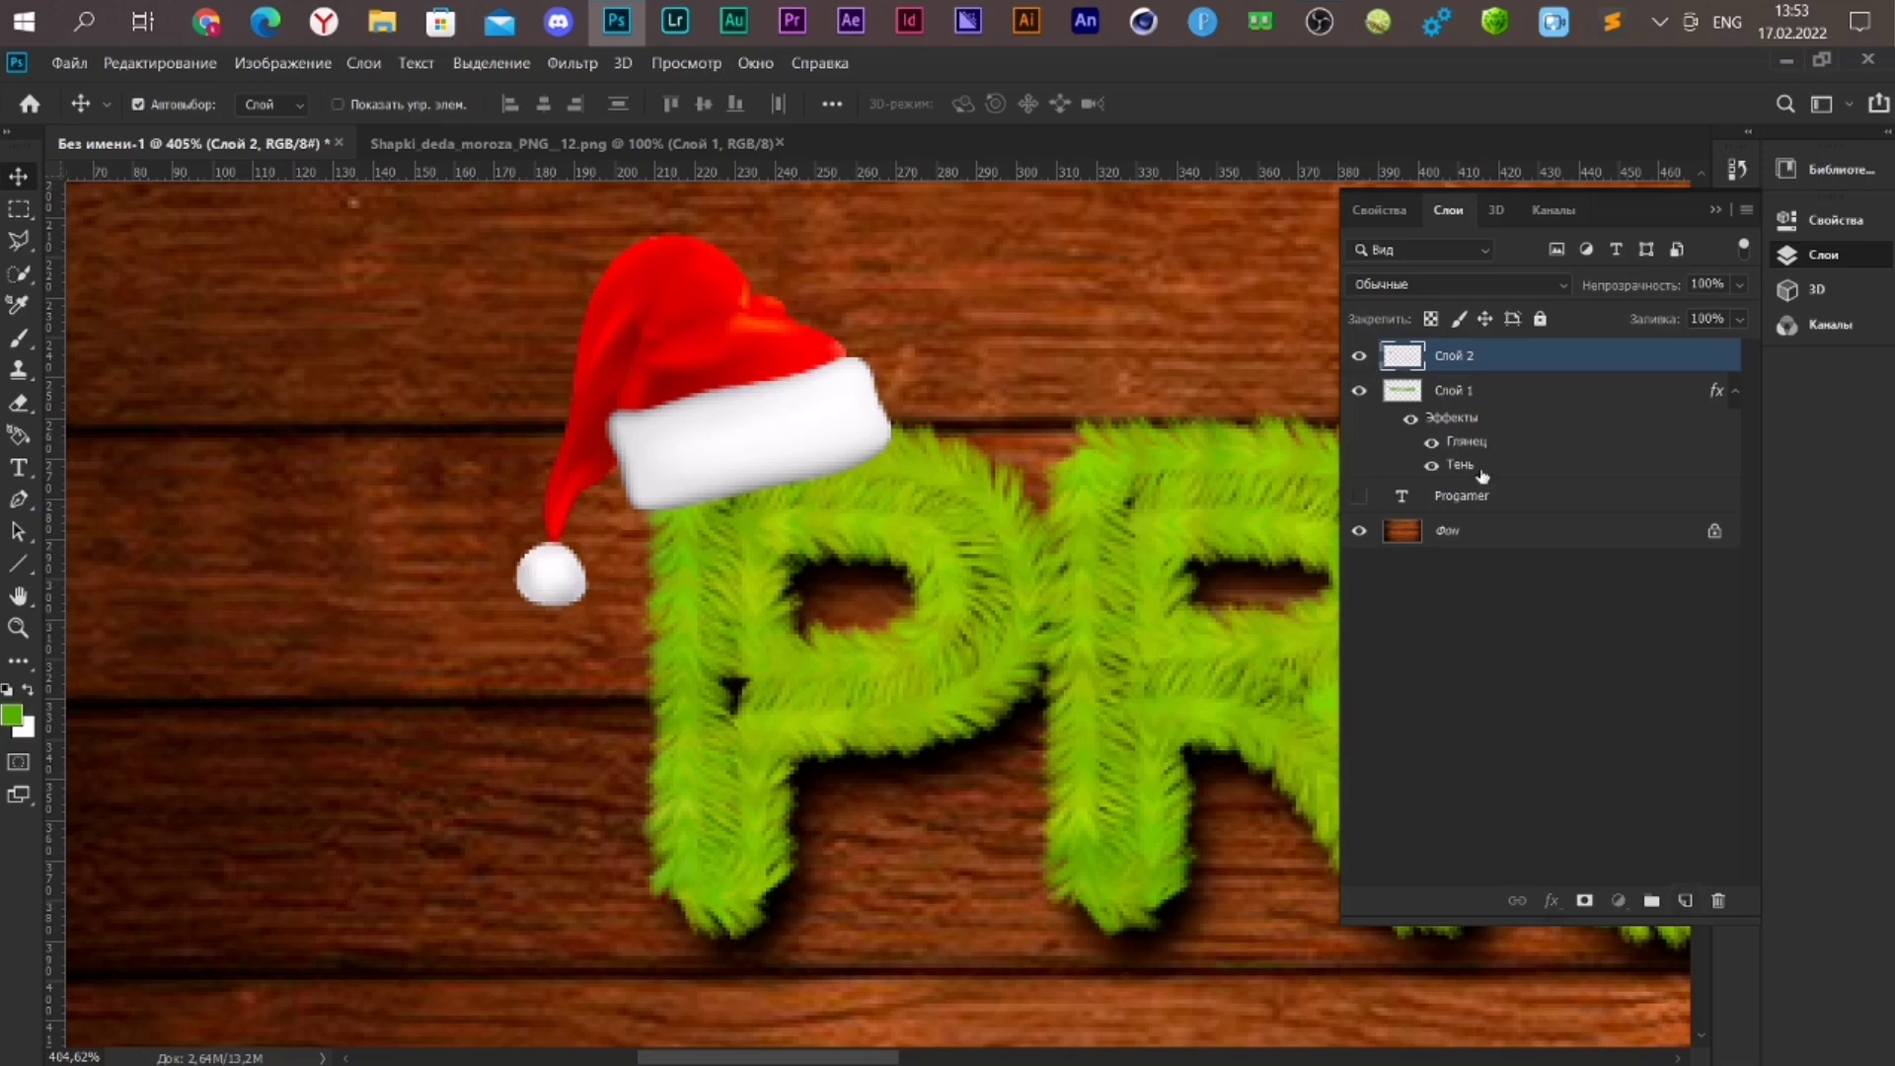
{"action": "left_click", "coordinate": [1430, 395]}
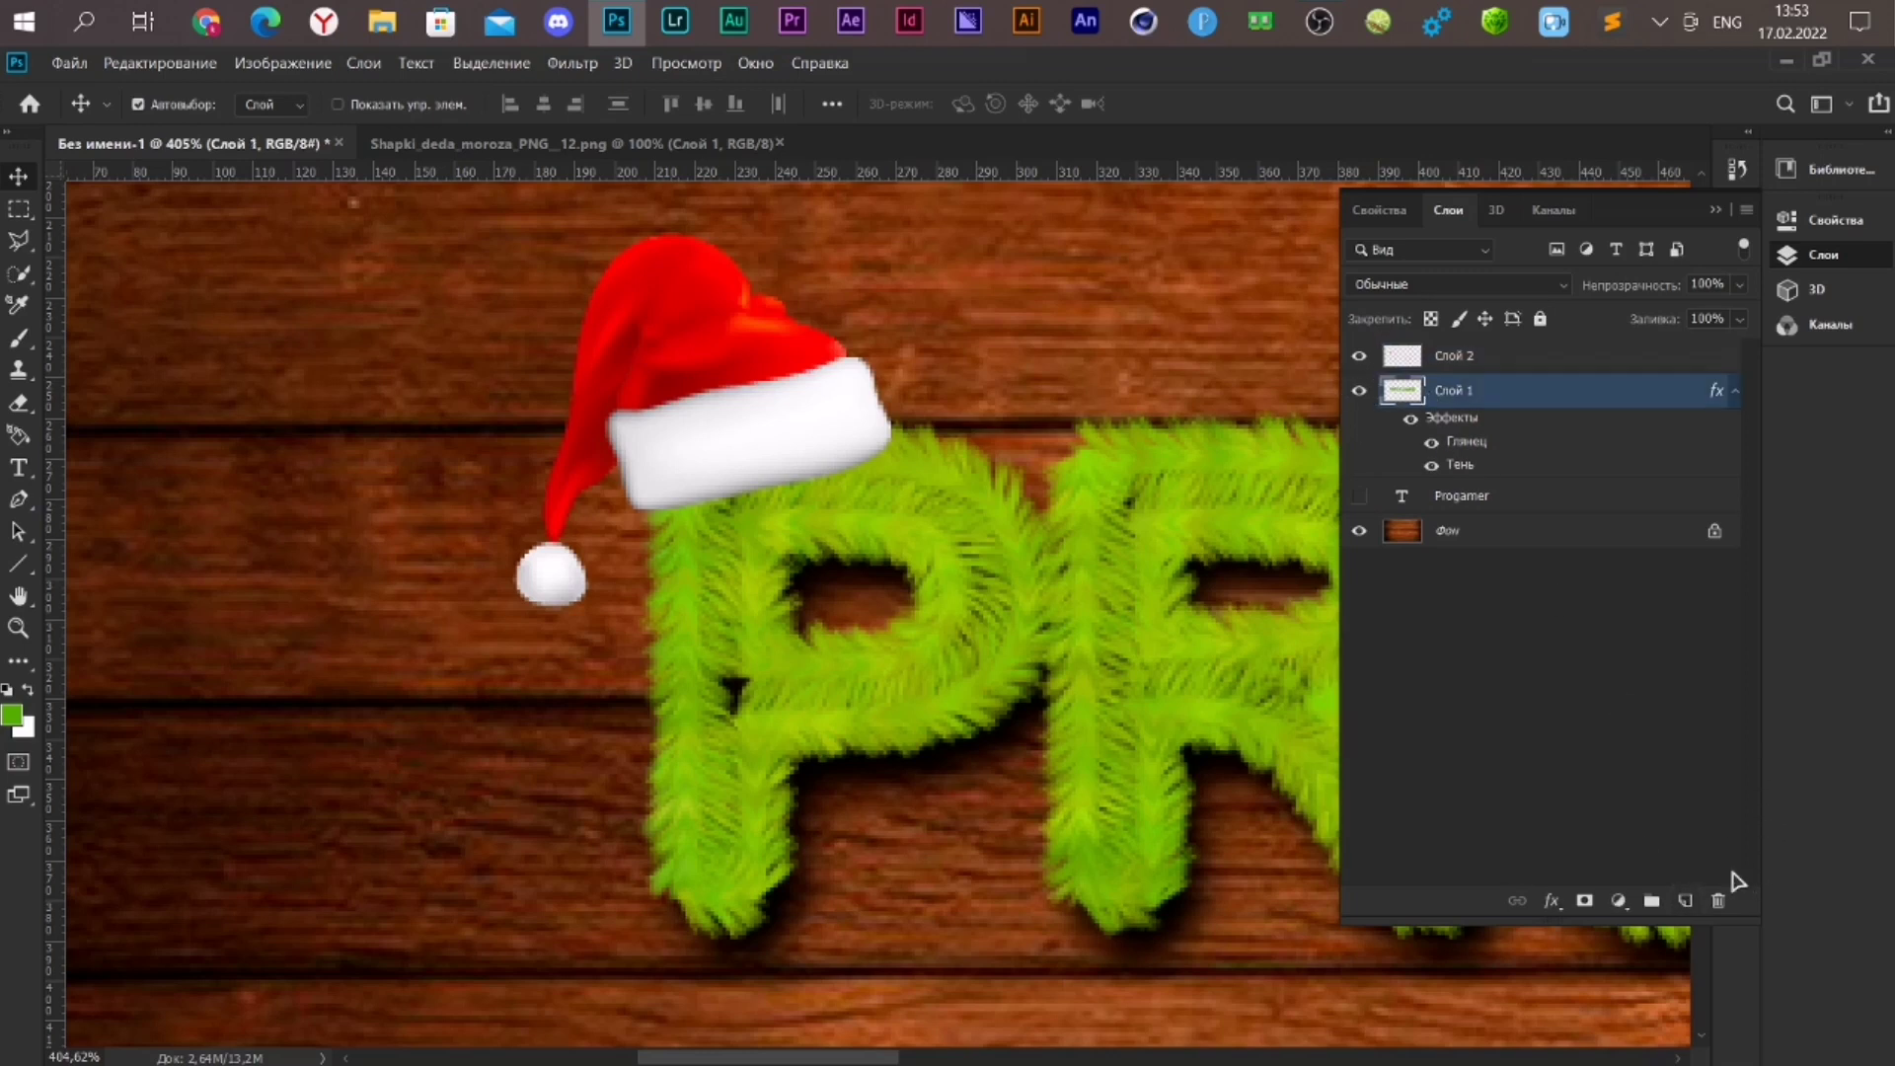
{"action": "left_click", "coordinate": [1686, 901]}
Select the Brush tool with a soft 25 px round preset
{"action": "key", "text": "b"}
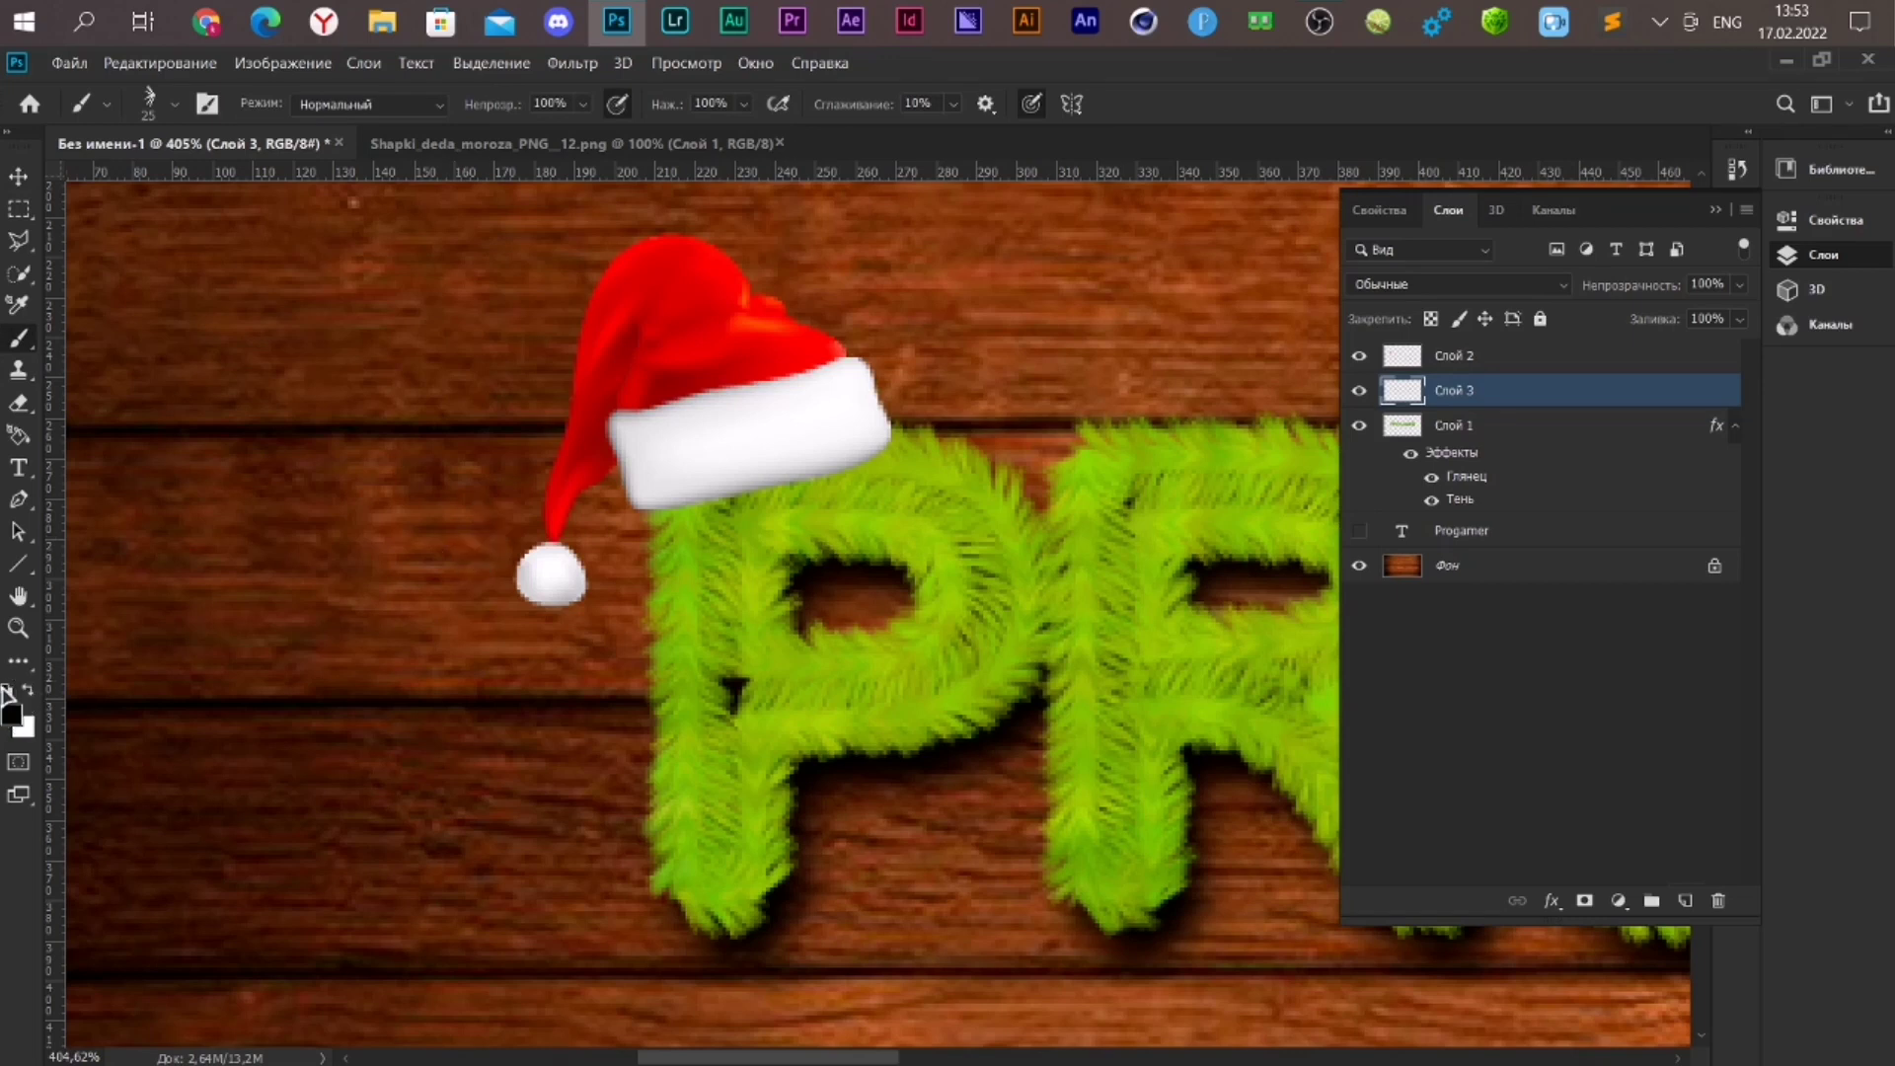
{"action": "right_click", "coordinate": [977, 461]}
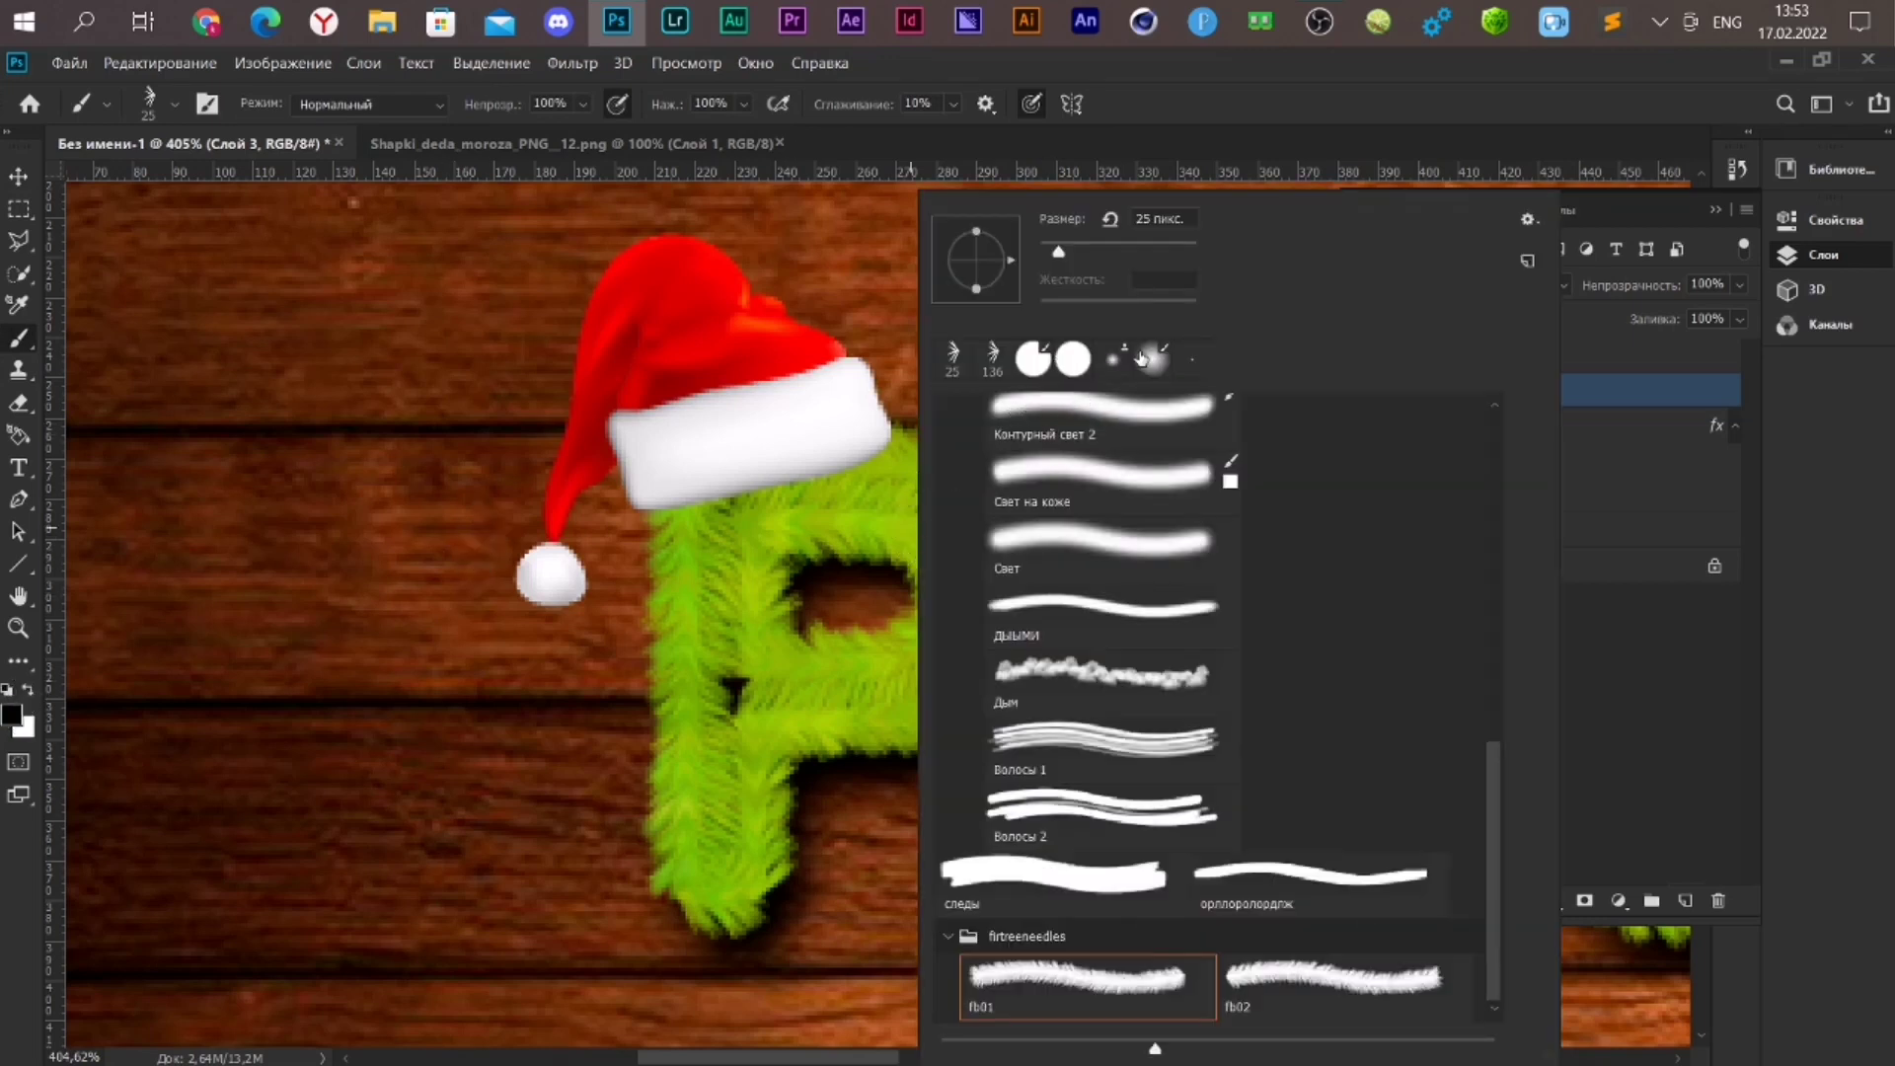
{"action": "left_click", "coordinate": [1147, 358]}
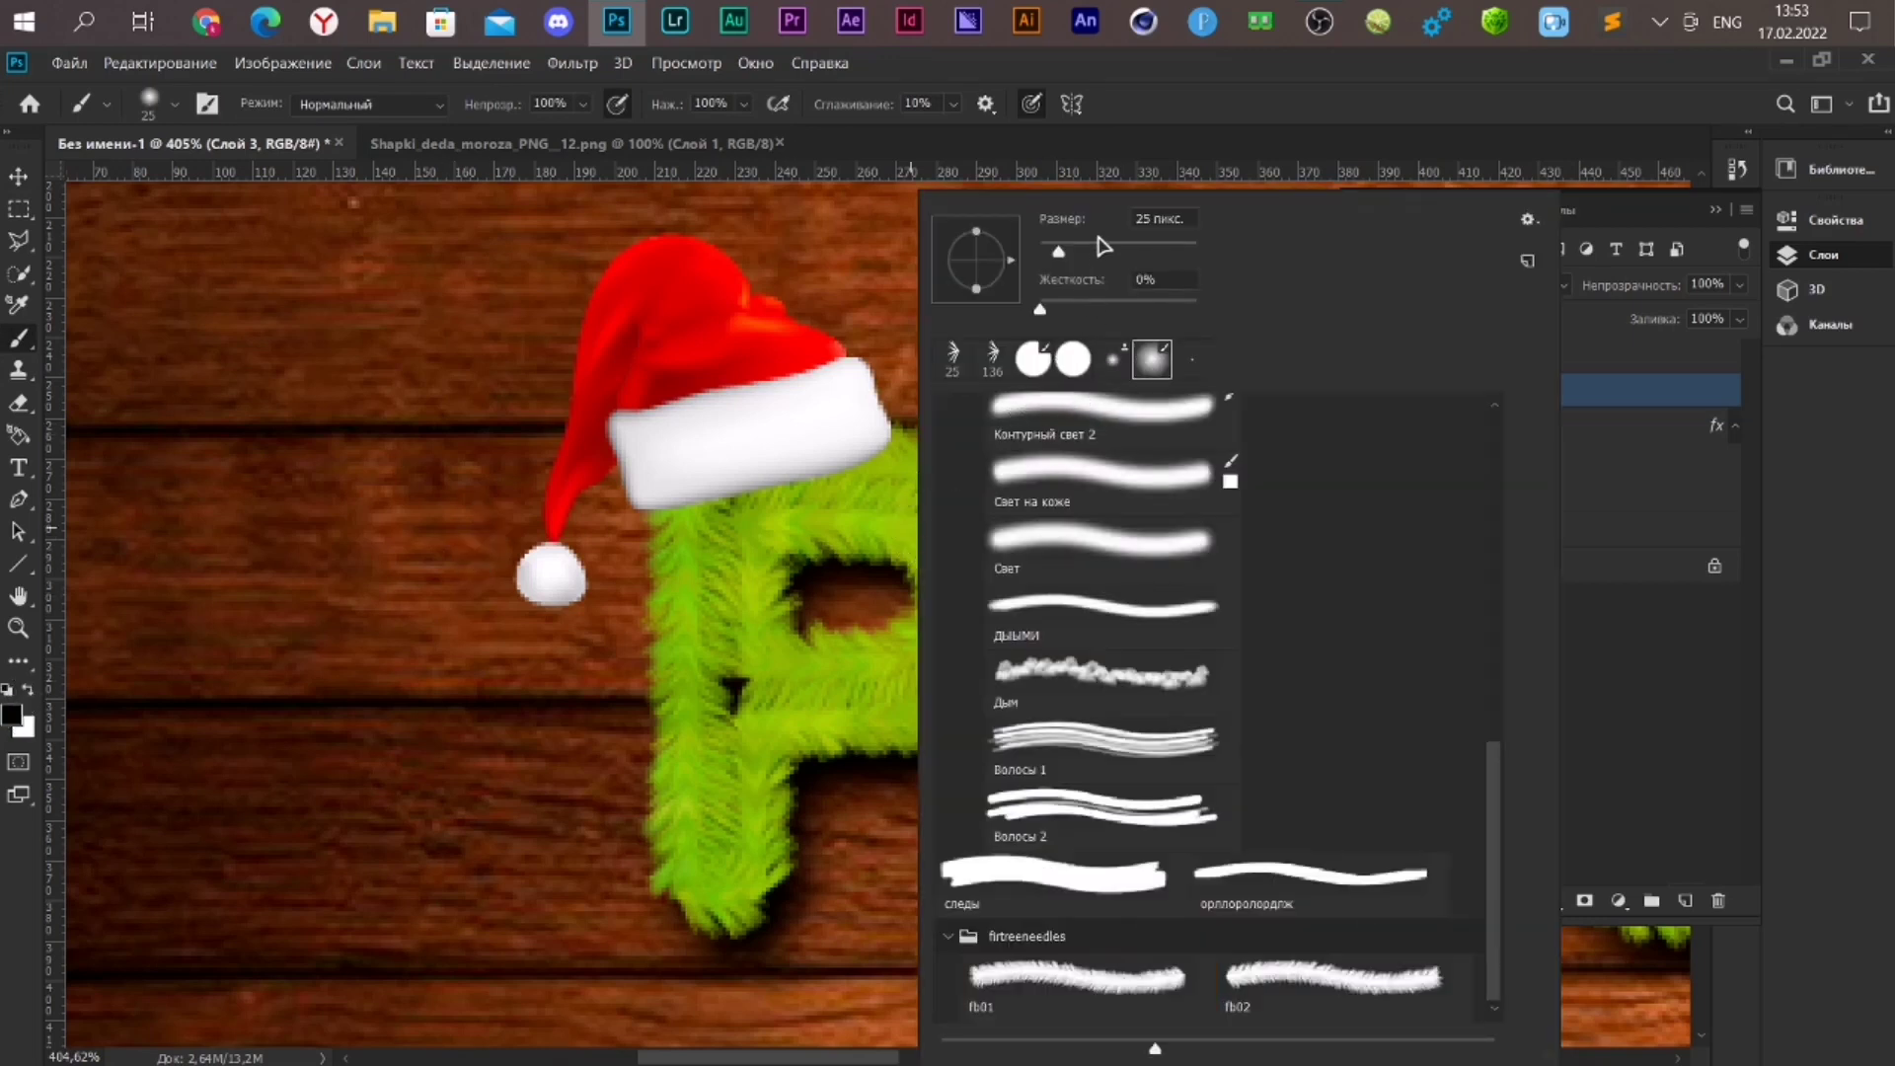
{"action": "left_click", "coordinate": [844, 442]}
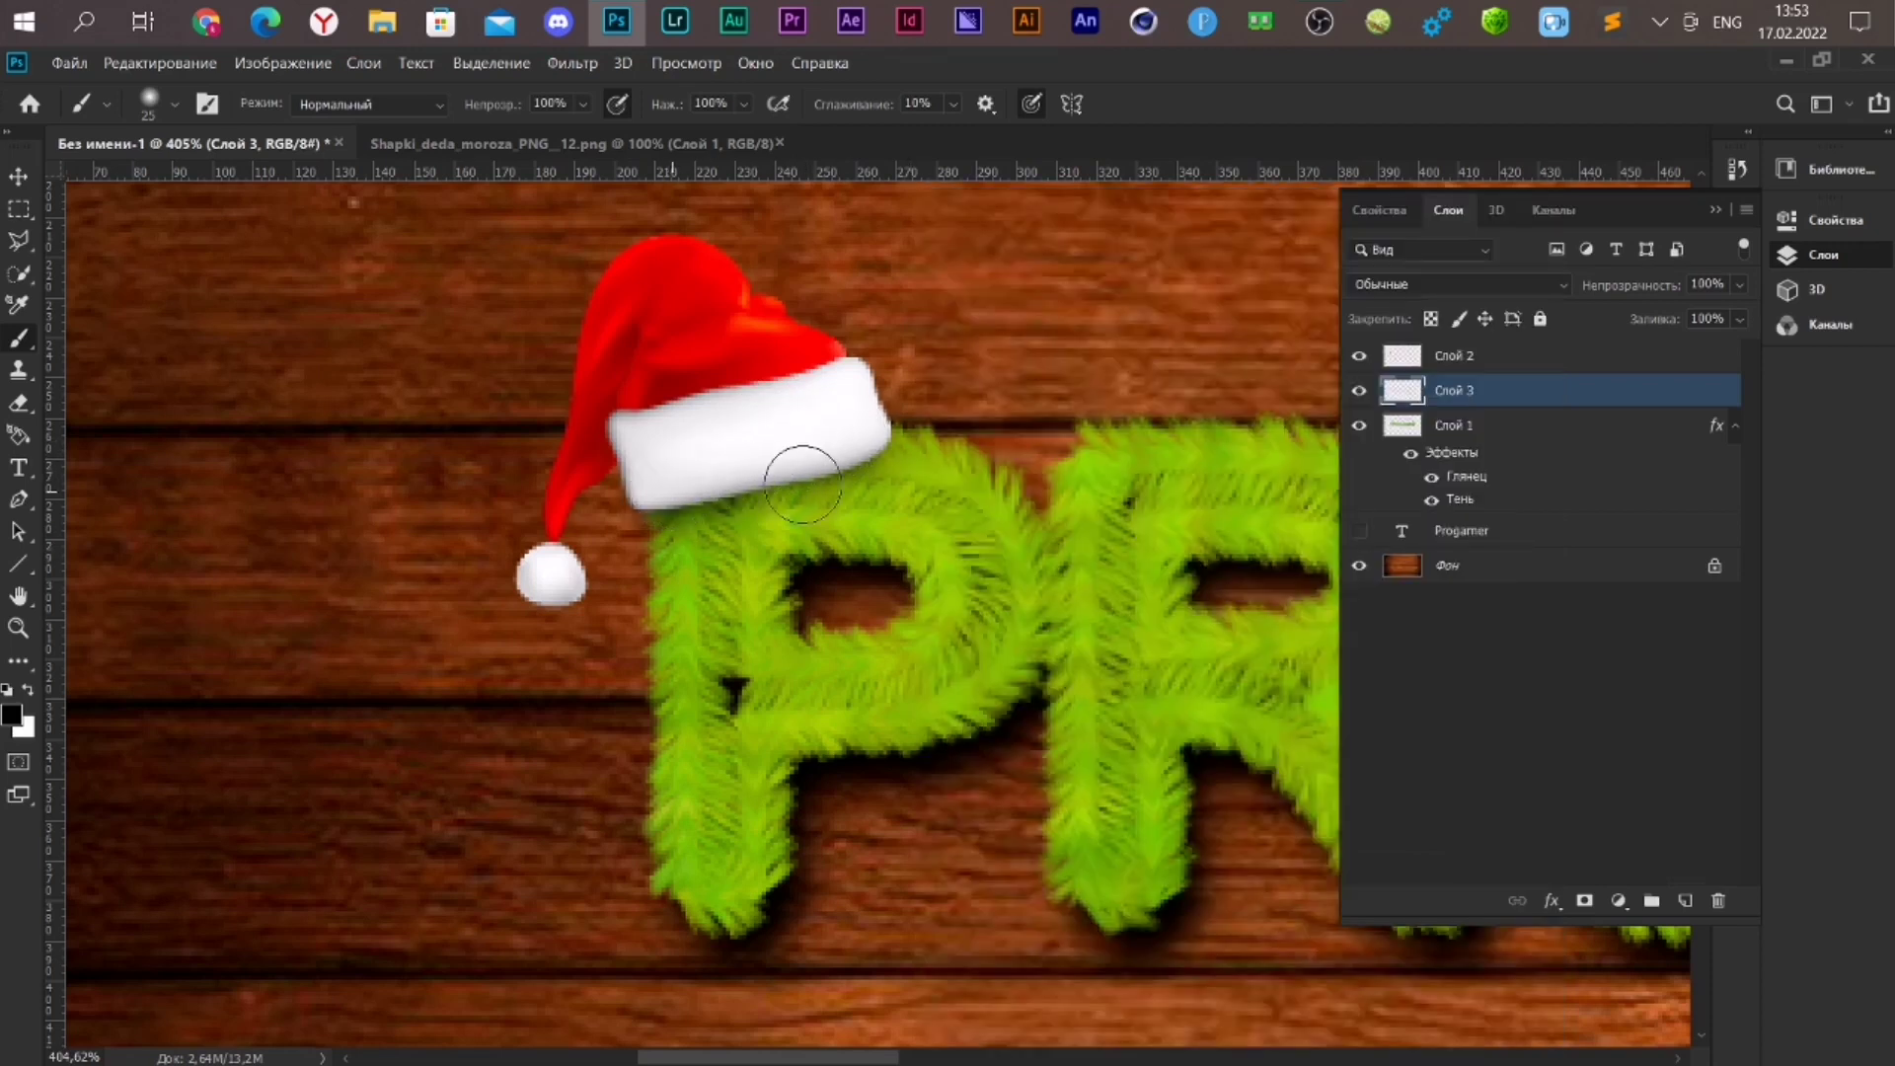
{"action": "scroll", "coordinate": [874, 484], "scroll_direction": "down", "scroll_amount": 5}
{"action": "scroll", "coordinate": [873, 485], "scroll_direction": "down", "scroll_amount": 4}
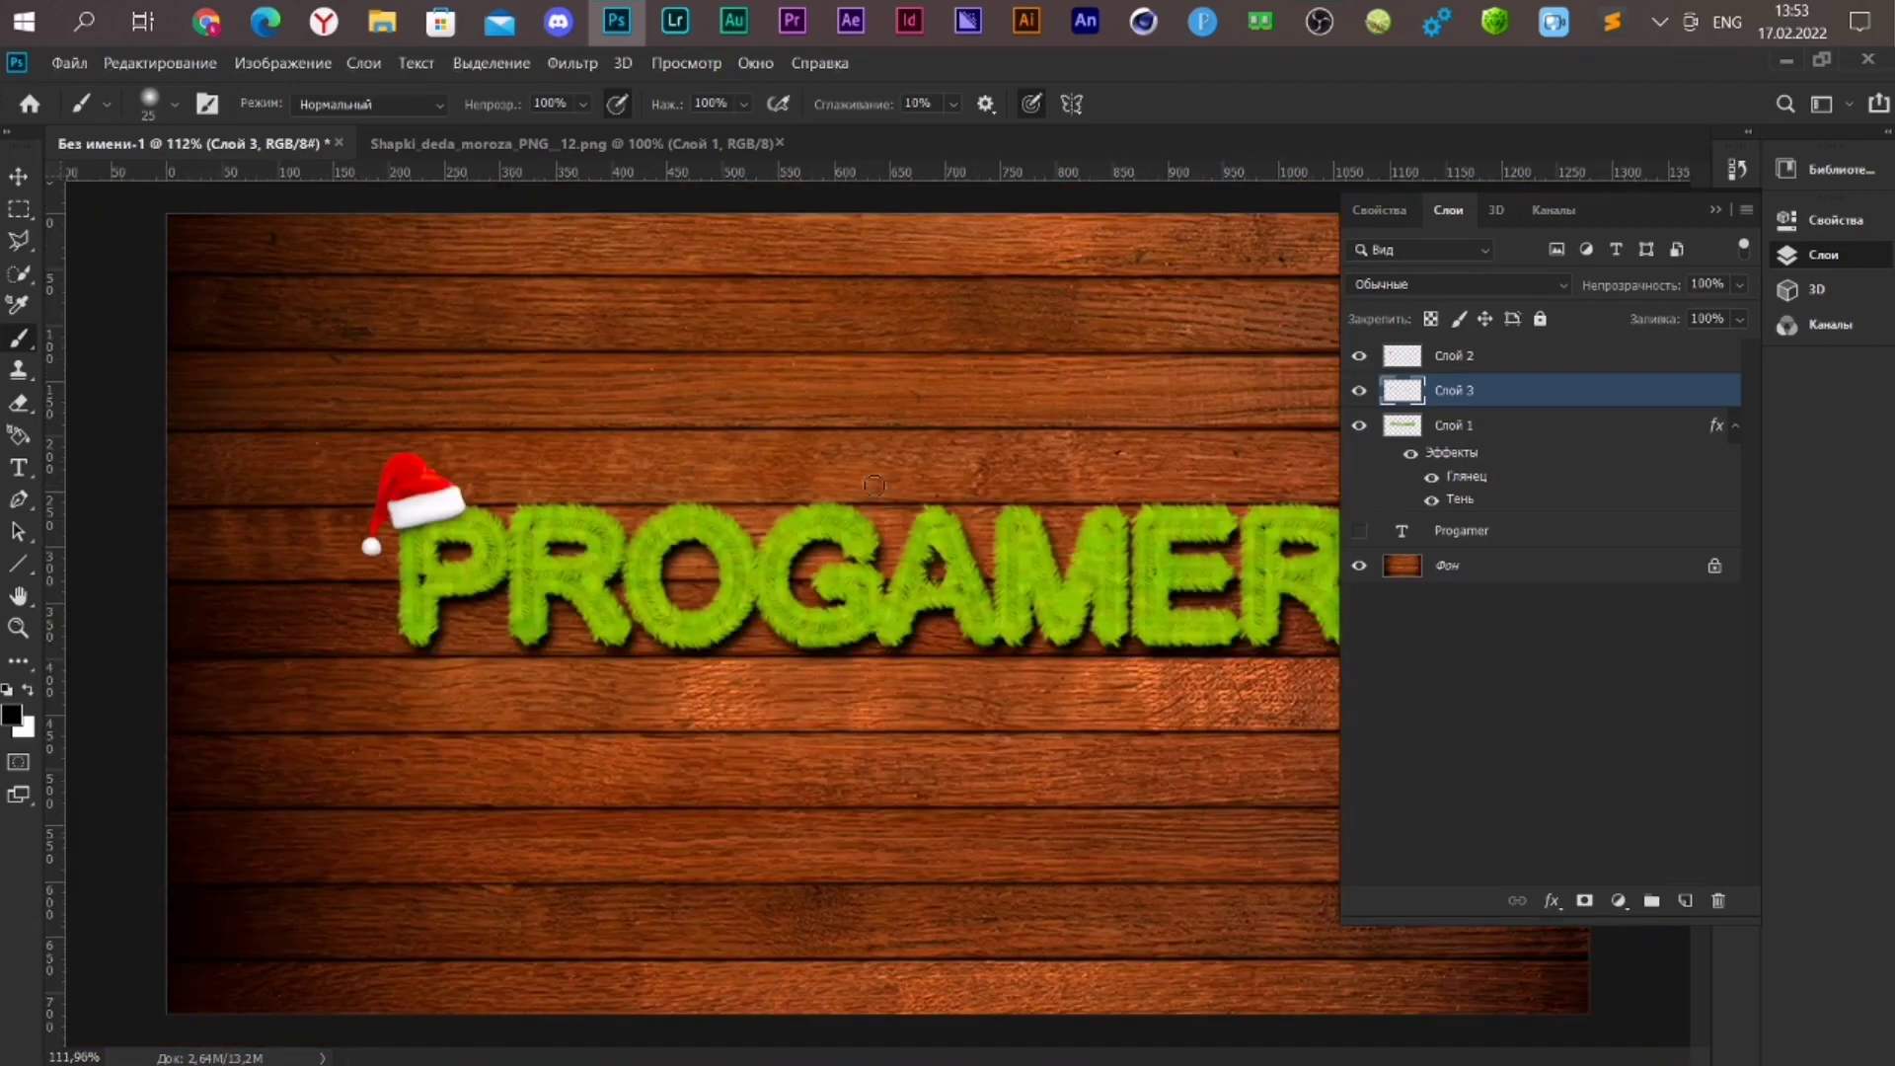
{"action": "scroll", "coordinate": [873, 484], "scroll_direction": "down", "scroll_amount": 1}
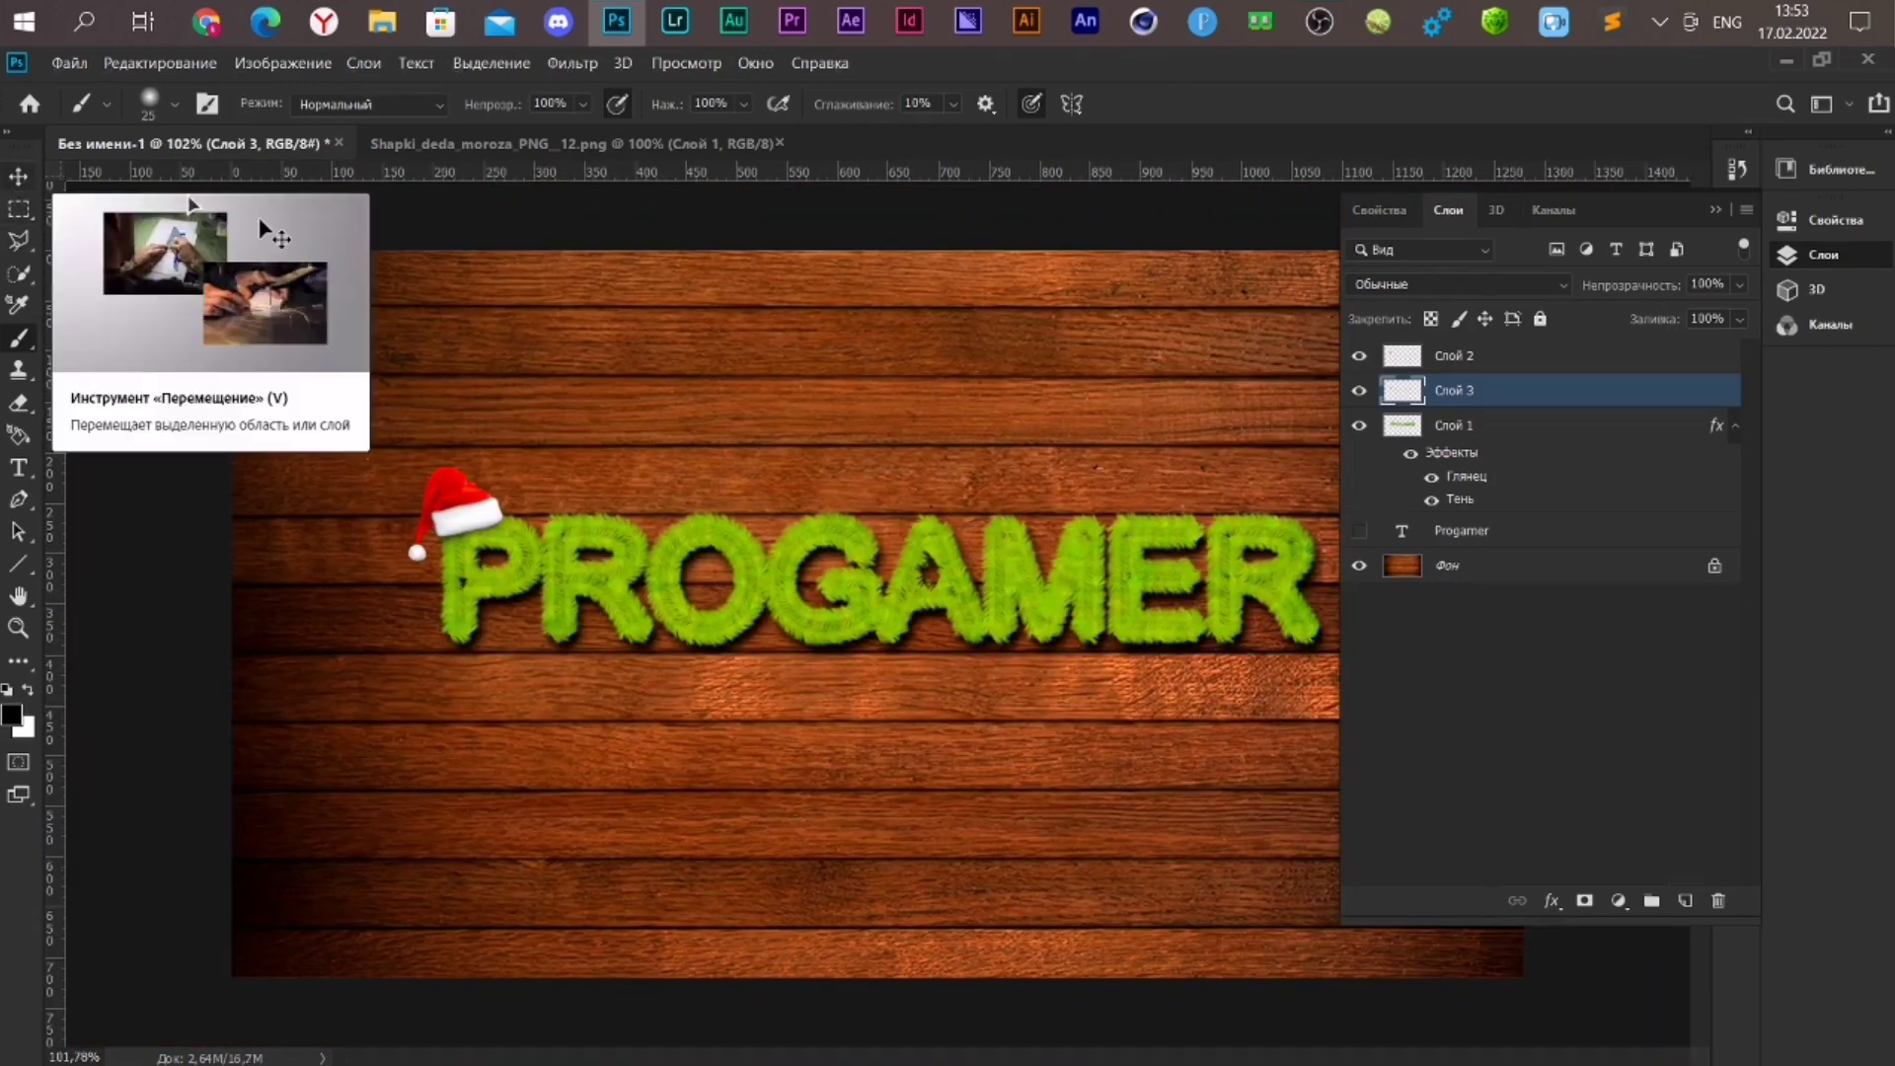
Switch to Move, lower Layer 3 opacity to 70% and collapse the Layers panel
{"action": "key", "text": "v"}
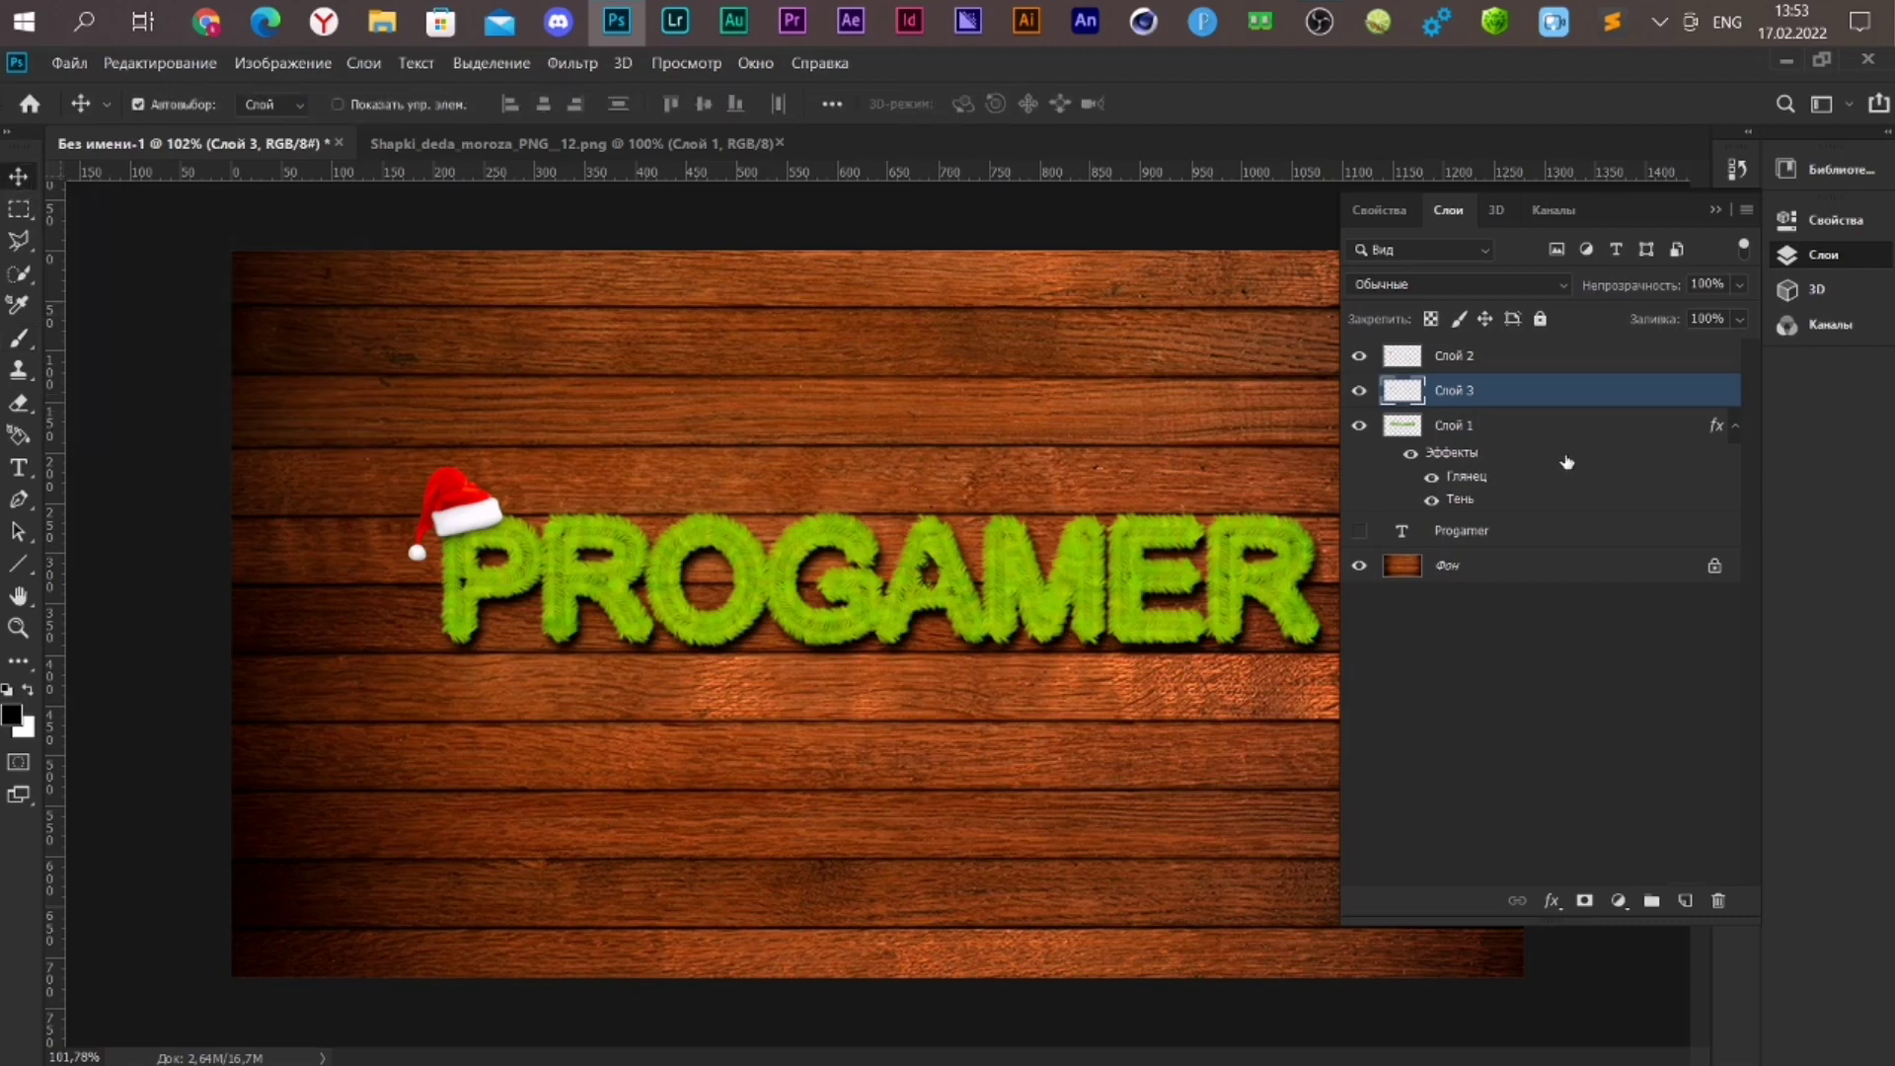
{"action": "left_click", "coordinate": [1719, 282]}
{"action": "left_click", "coordinate": [1716, 210]}
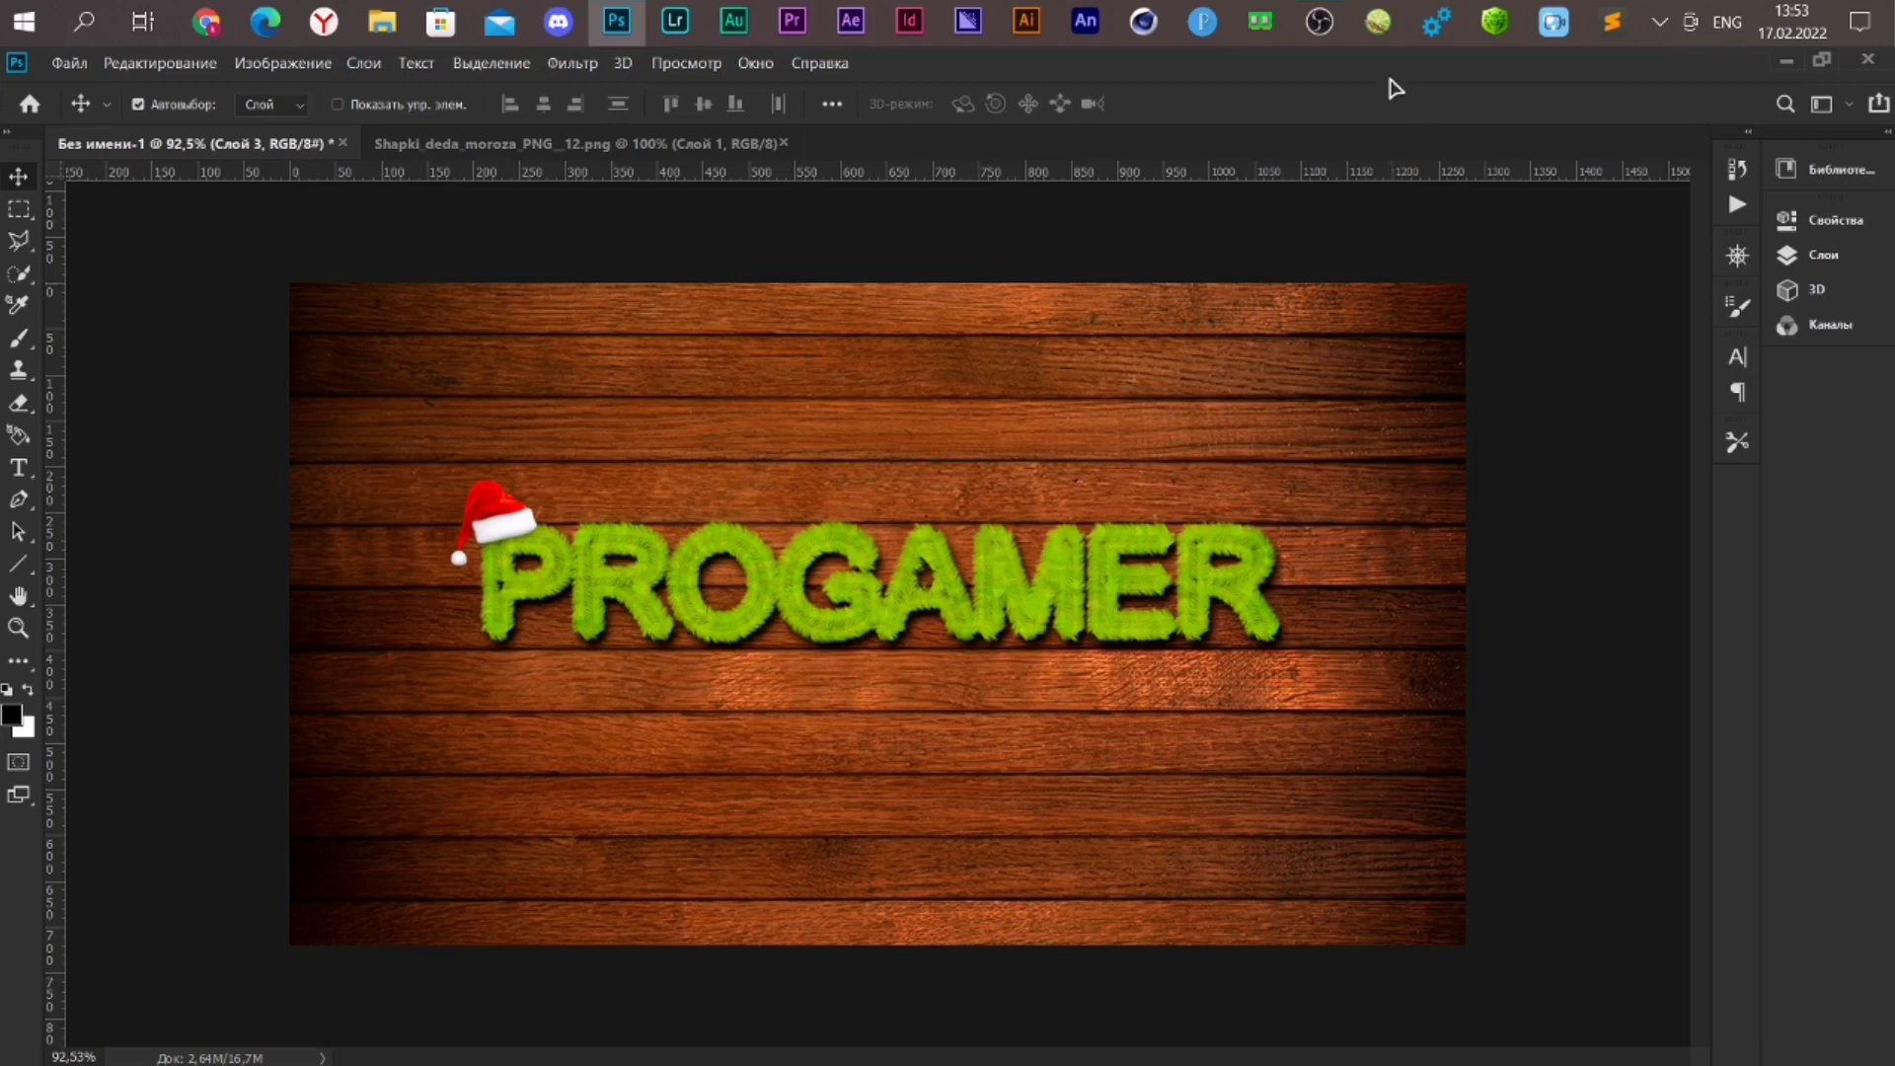
{"action": "left_click", "coordinate": [1320, 21]}
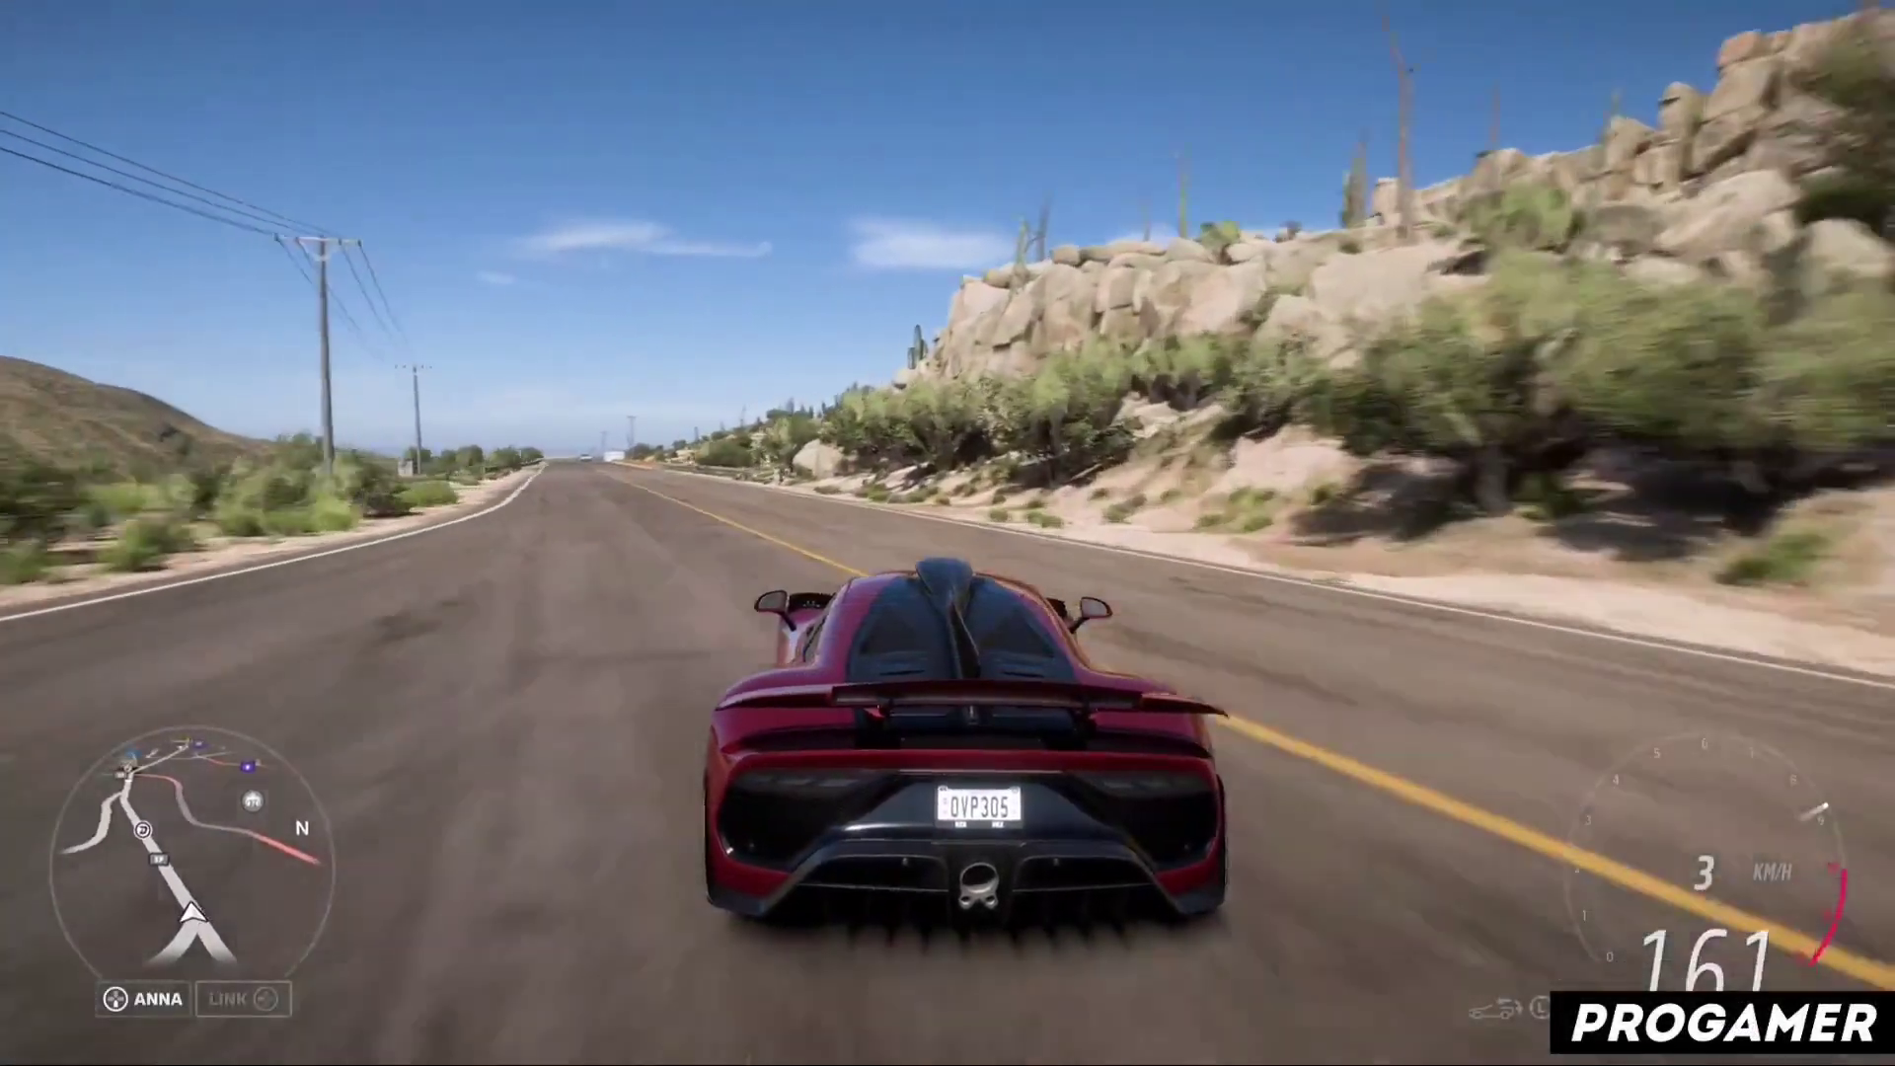